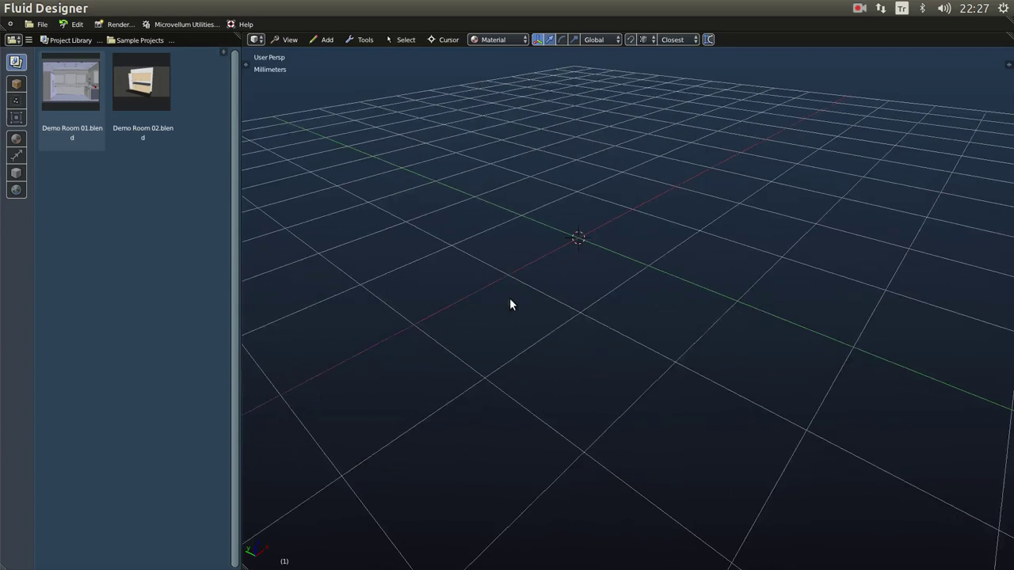
Draw a straight wall 3048 mm long and 2743.2 mm high at the scene origin.
{"action": "scroll", "coordinate": [485, 334], "scroll_direction": "up", "scroll_amount": 1}
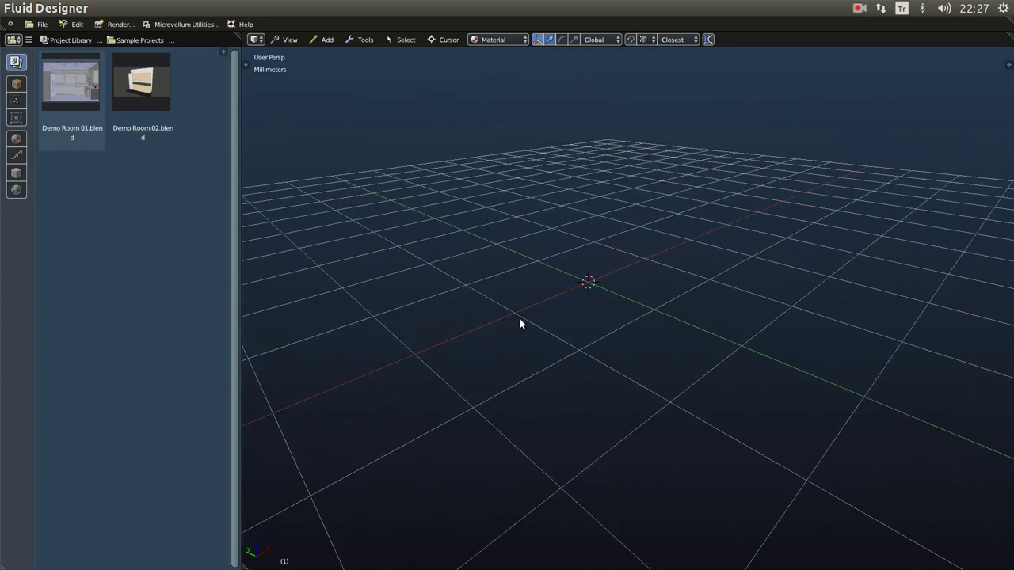
{"action": "key", "text": "shift+a"}
{"action": "left_click", "coordinate": [522, 321]}
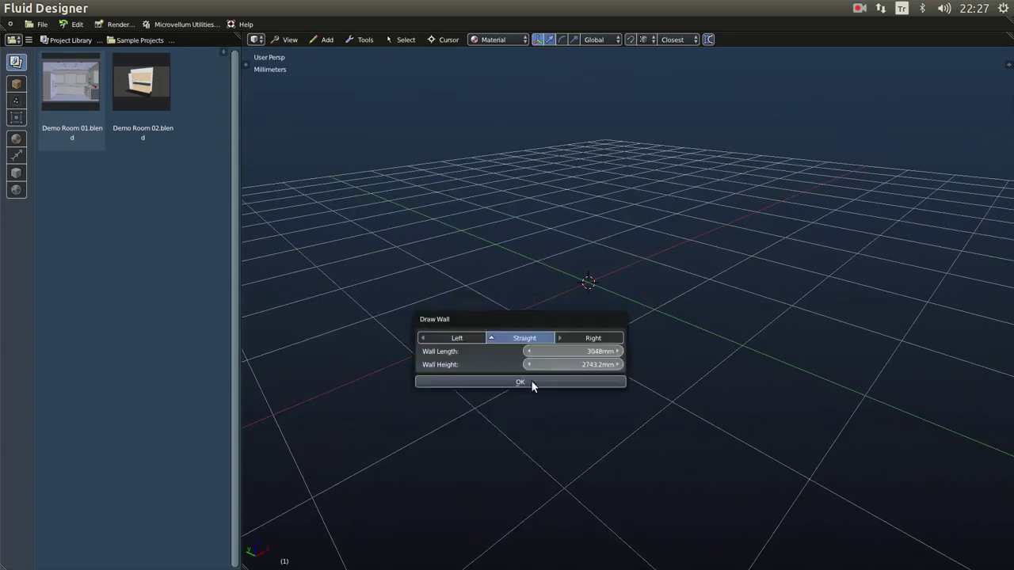
{"action": "left_click", "coordinate": [531, 382]}
Create a floor plane at the base of the wall.
{"action": "key", "text": "shift+a"}
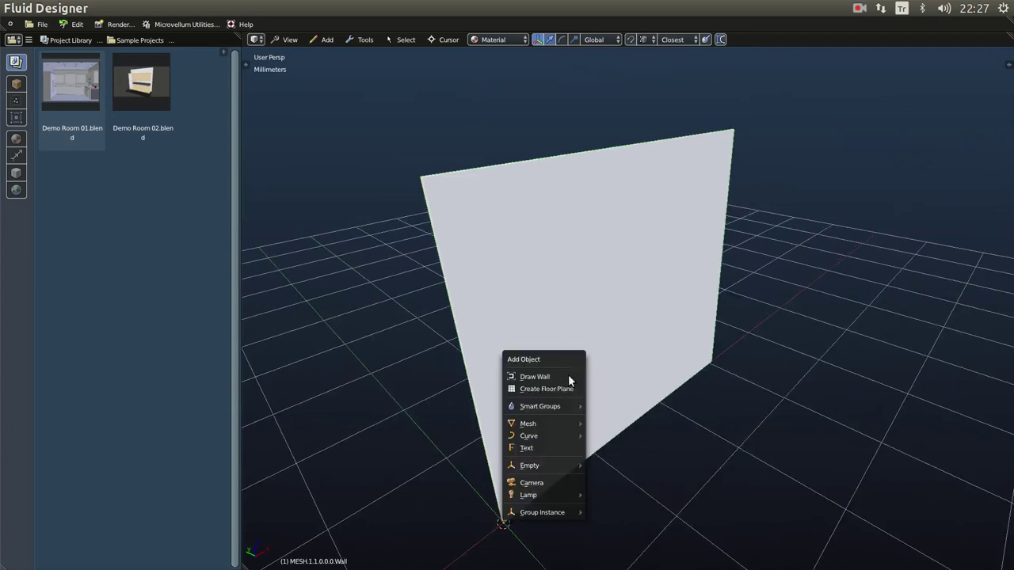
{"action": "left_click", "coordinate": [547, 389]}
{"action": "scroll", "coordinate": [598, 345], "scroll_direction": "up", "scroll_amount": 3}
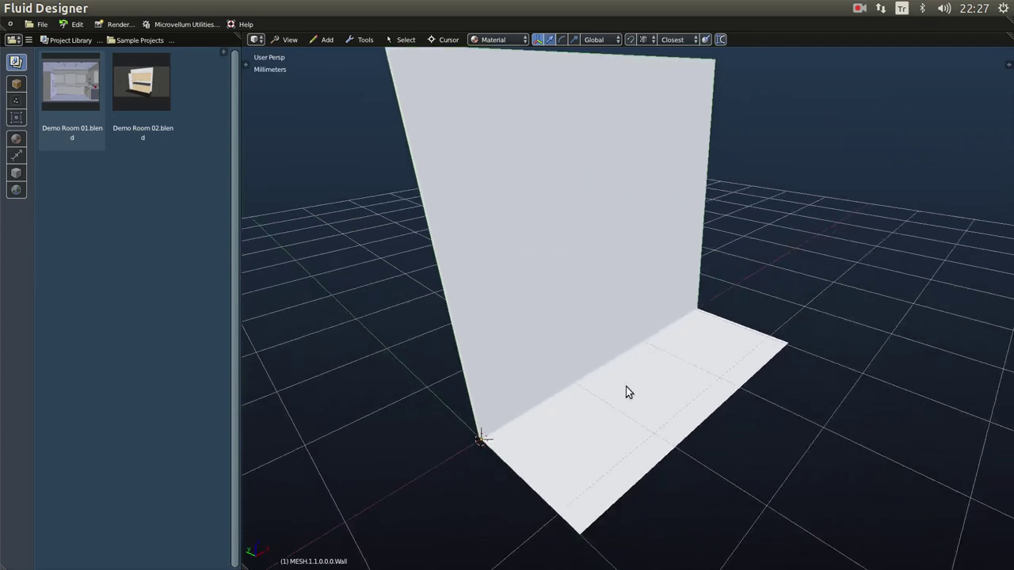
{"action": "scroll", "coordinate": [618, 388], "scroll_direction": "down", "scroll_amount": 2}
{"action": "middle_click_drag", "start_coordinate": [619, 387], "coordinate": [548, 391]}
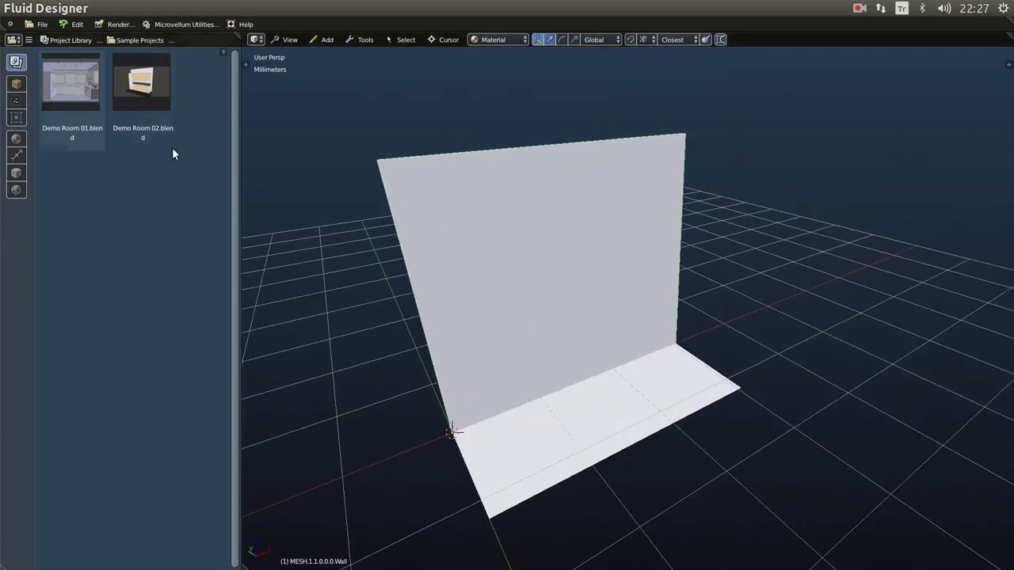
Show the Windows category of the Wall Components product library.
{"action": "left_click", "coordinate": [17, 85]}
{"action": "left_click", "coordinate": [64, 40]}
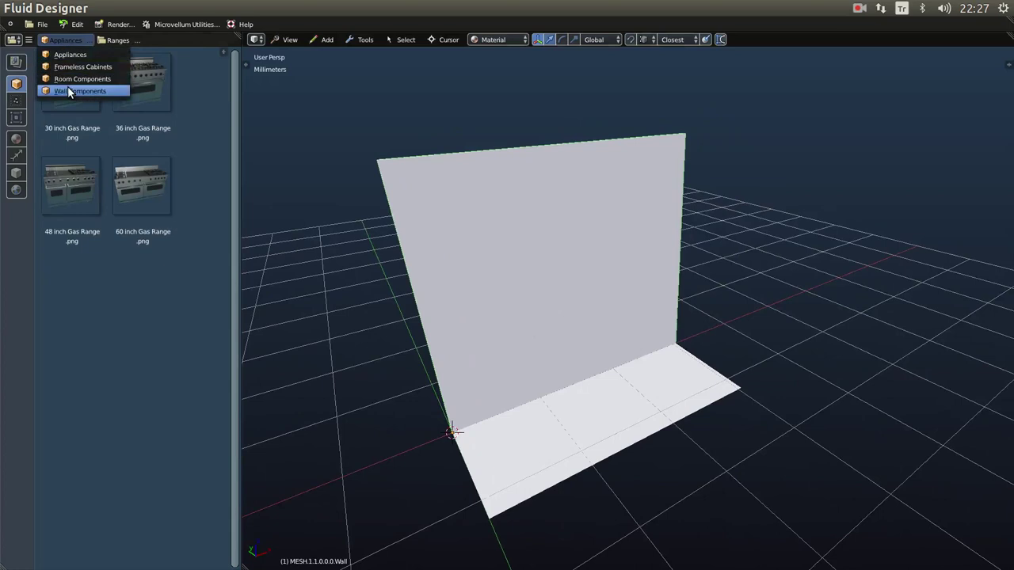
{"action": "left_click", "coordinate": [71, 92]}
{"action": "left_click", "coordinate": [143, 40]}
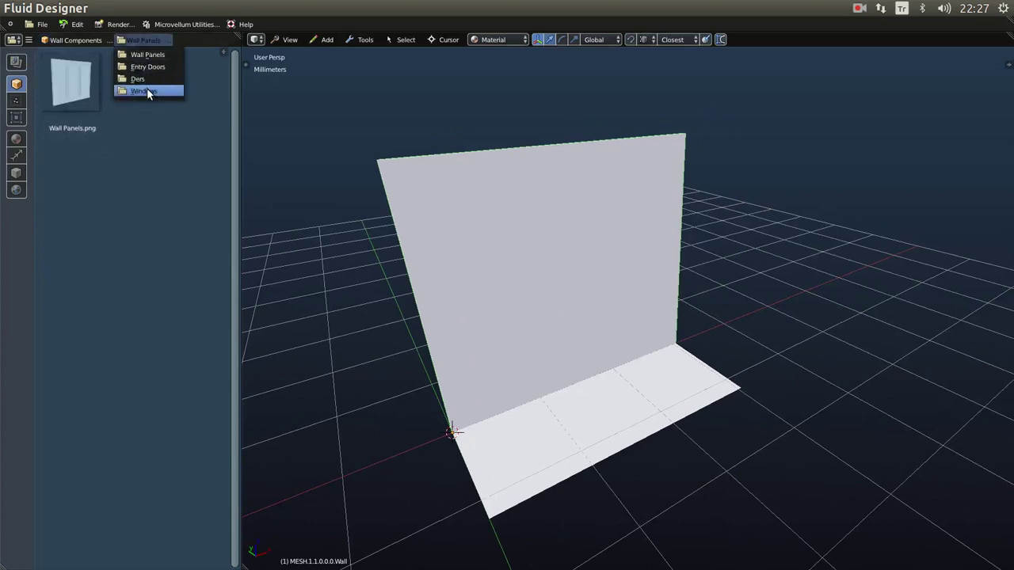
{"action": "left_click", "coordinate": [147, 91]}
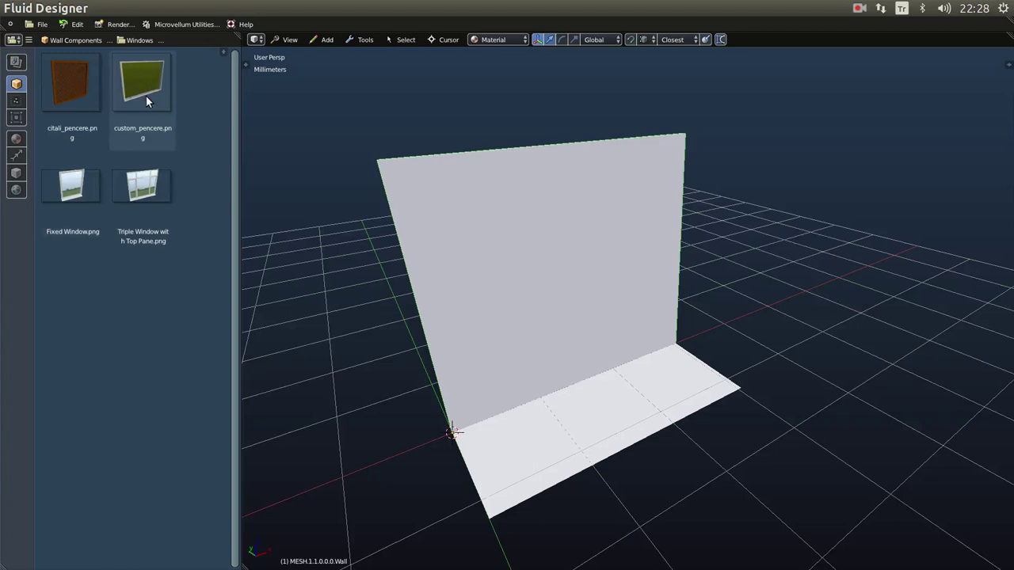
Place one custom_pencere window on the wall with Center placement and a Z location of 1000 mm.
{"action": "left_click_drag", "start_coordinate": [142, 84], "coordinate": [538, 235]}
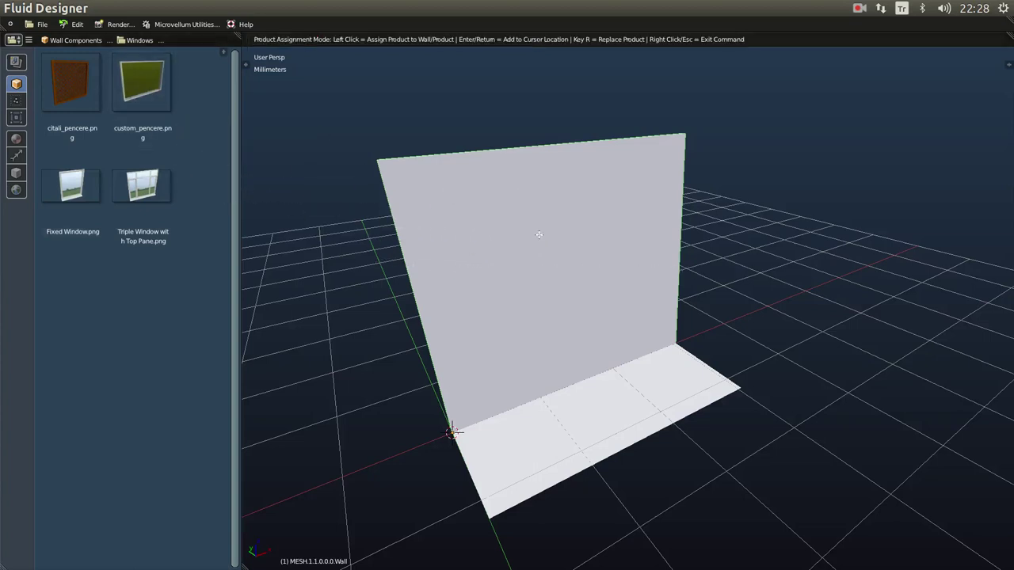
{"action": "left_click", "coordinate": [542, 235]}
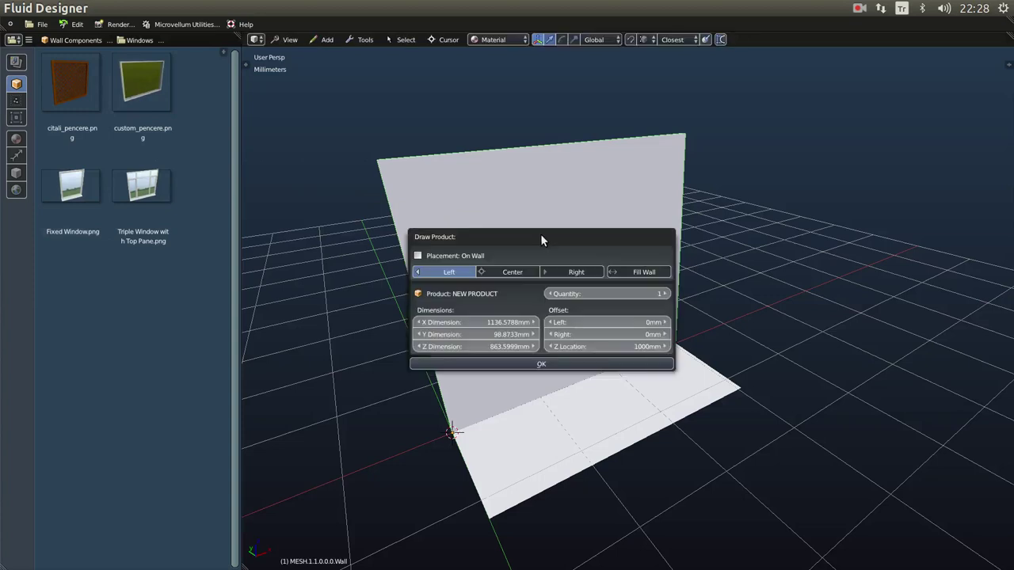
{"action": "left_click", "coordinate": [519, 271]}
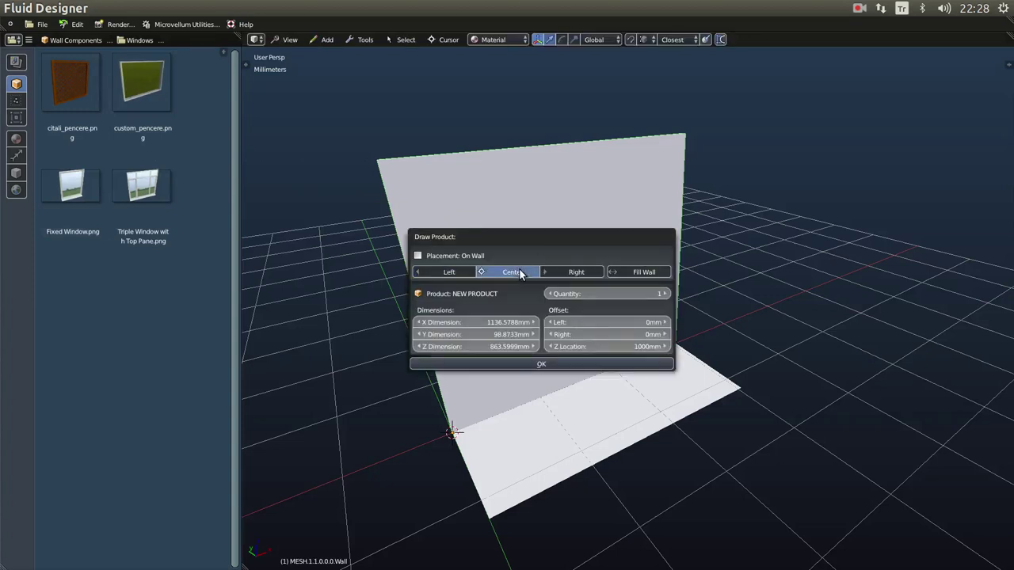
{"action": "left_click", "coordinate": [543, 365]}
Switch the viewport to Rendered shading and apply the Fort Sumter.jpg world background to the scene.
{"action": "middle_click_drag", "start_coordinate": [540, 326], "coordinate": [400, 144]}
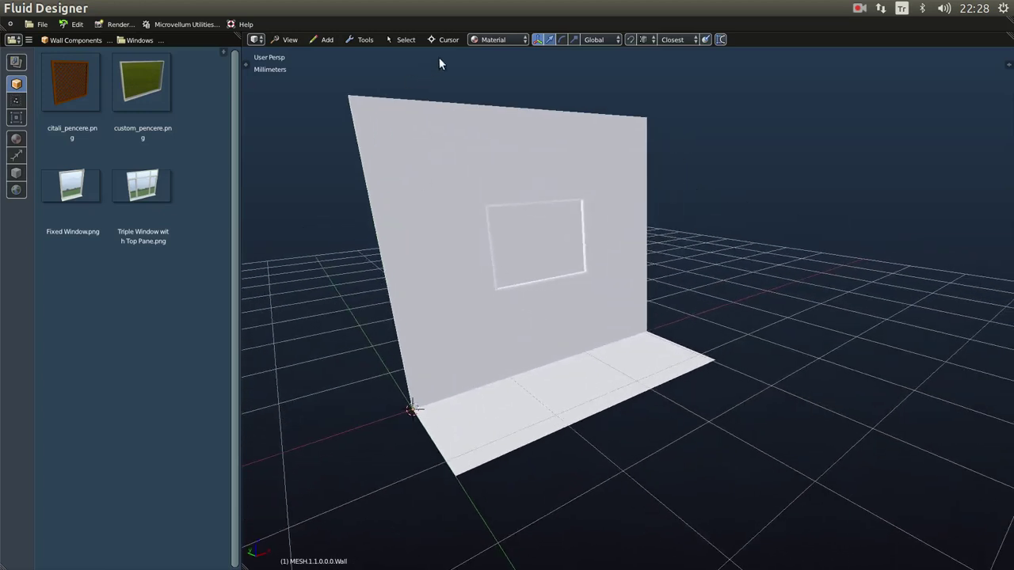
{"action": "left_click", "coordinate": [484, 39]}
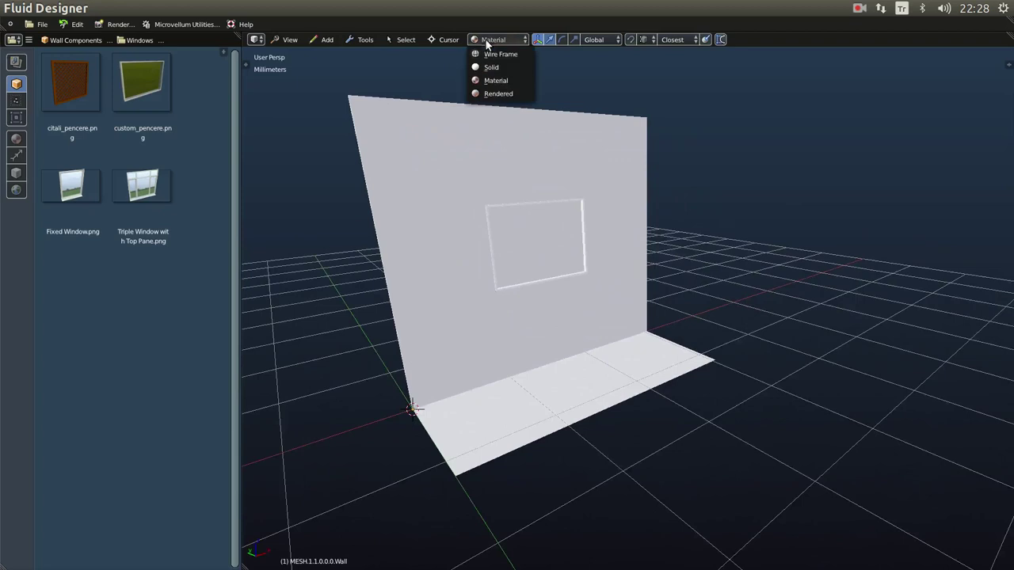
{"action": "left_click", "coordinate": [496, 94]}
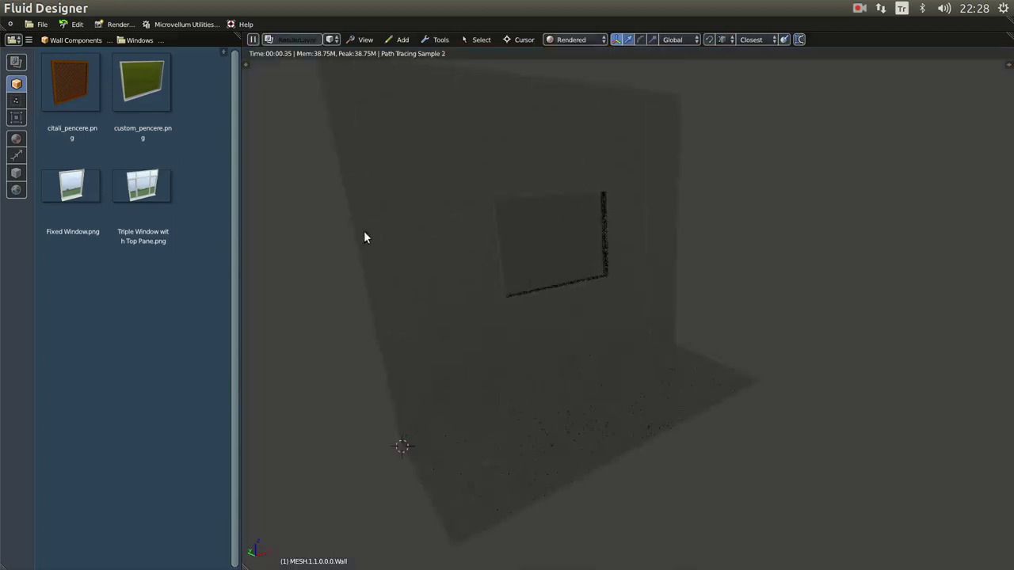
{"action": "left_click", "coordinate": [16, 190]}
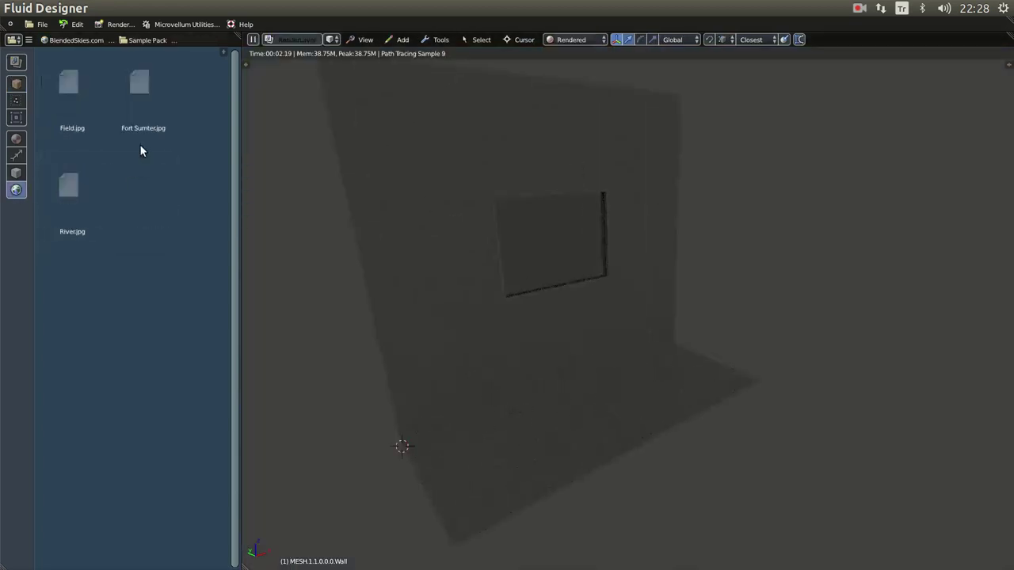
{"action": "left_click_drag", "start_coordinate": [171, 111], "coordinate": [282, 185]}
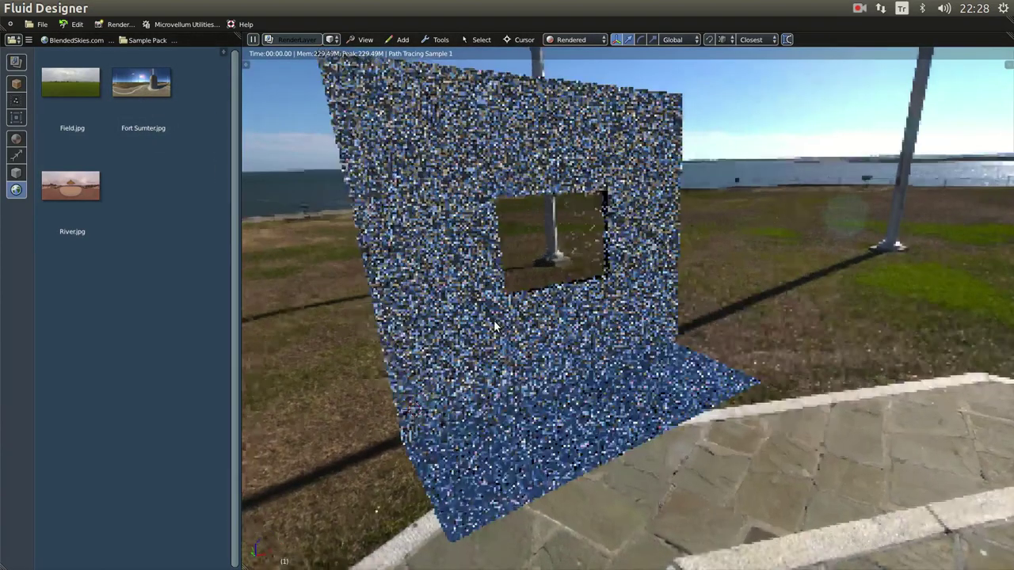
{"action": "scroll", "coordinate": [501, 326], "scroll_direction": "up", "scroll_amount": 8}
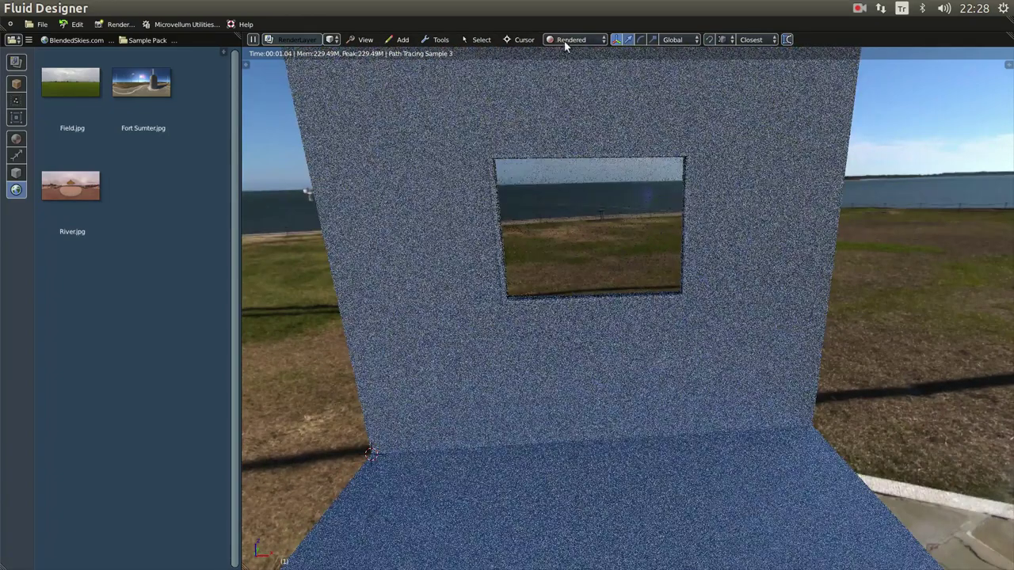
Select the window frame in Material shading and return the viewport to Rendered shading.
{"action": "left_click", "coordinate": [564, 40]}
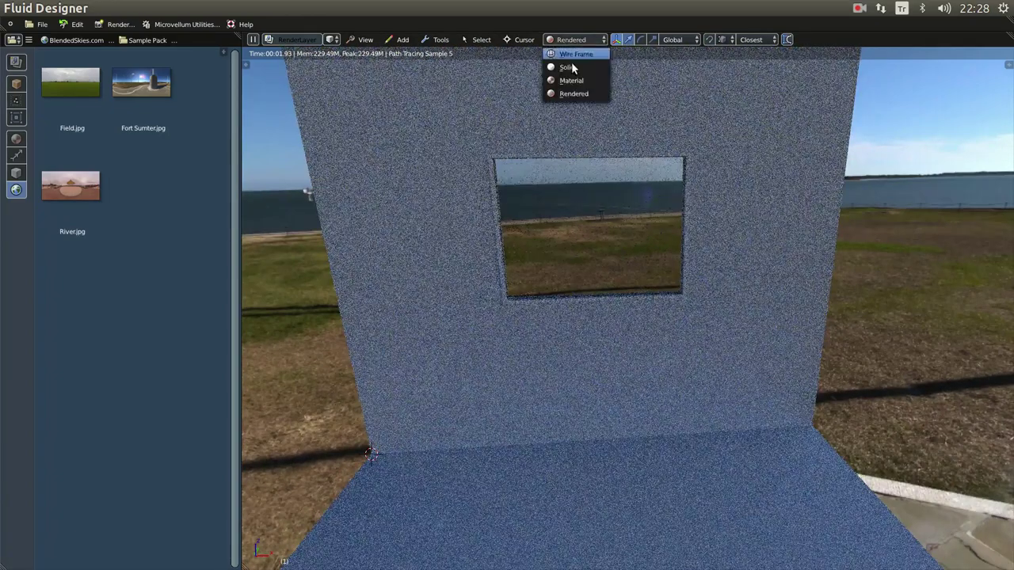
{"action": "left_click", "coordinate": [570, 80]}
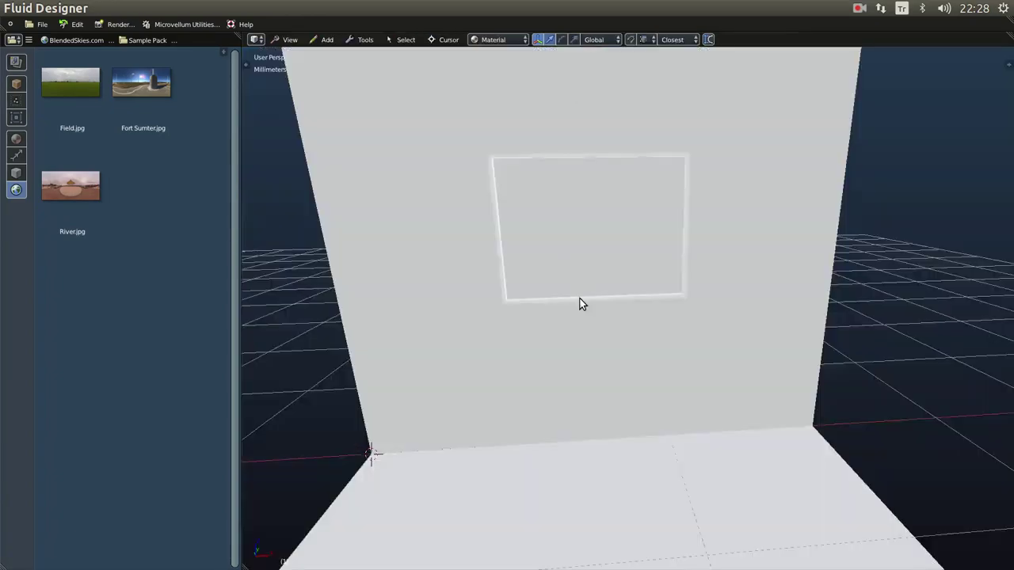
{"action": "left_click", "coordinate": [580, 305]}
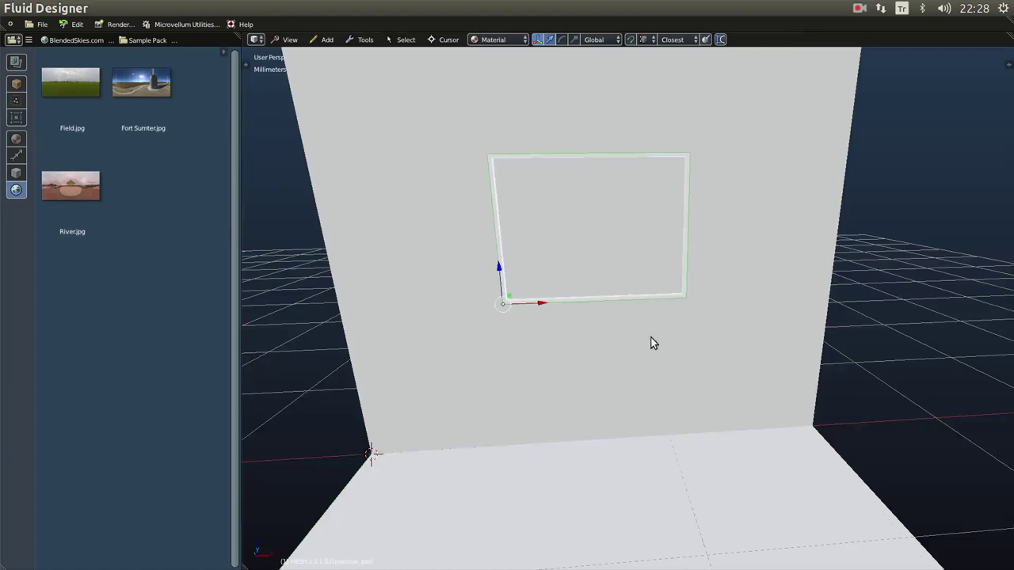
{"action": "left_click", "coordinate": [511, 39]}
{"action": "left_click", "coordinate": [499, 94]}
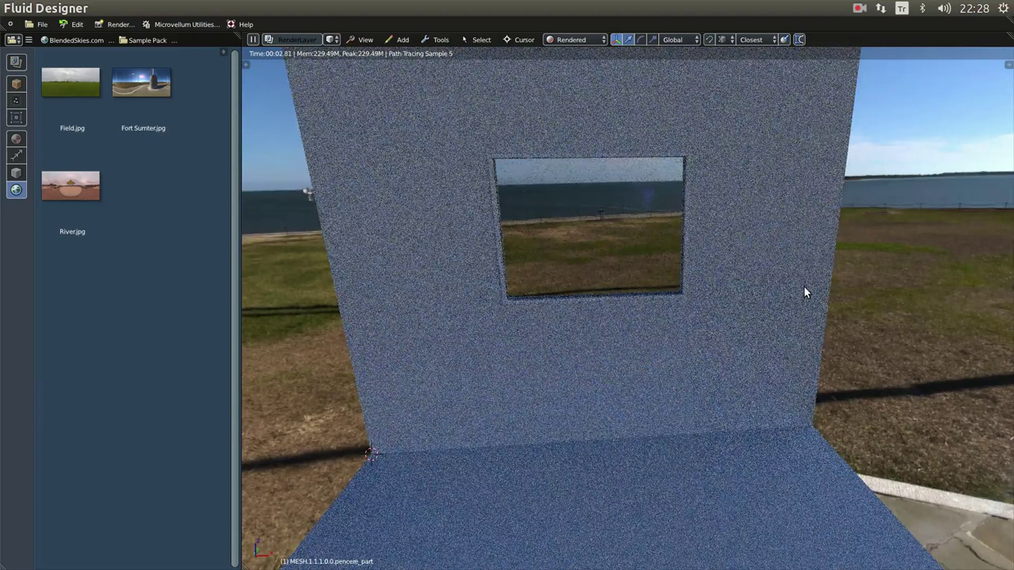
Open the object prompts of the custom_pencere product and try adjusting its Cerceve kalinlik value.
{"action": "right_click", "coordinate": [804, 287]}
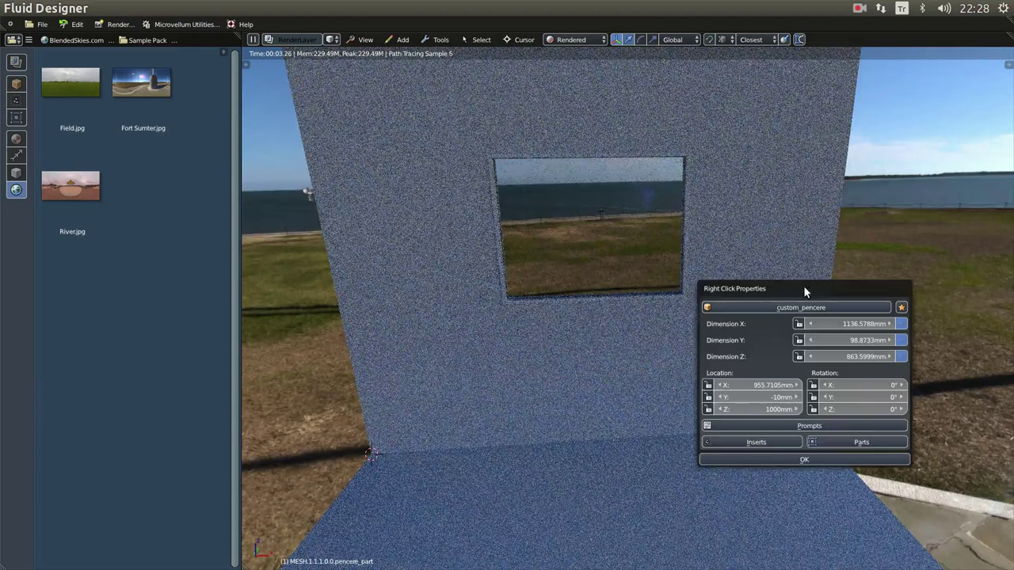
{"action": "left_click", "coordinate": [812, 429]}
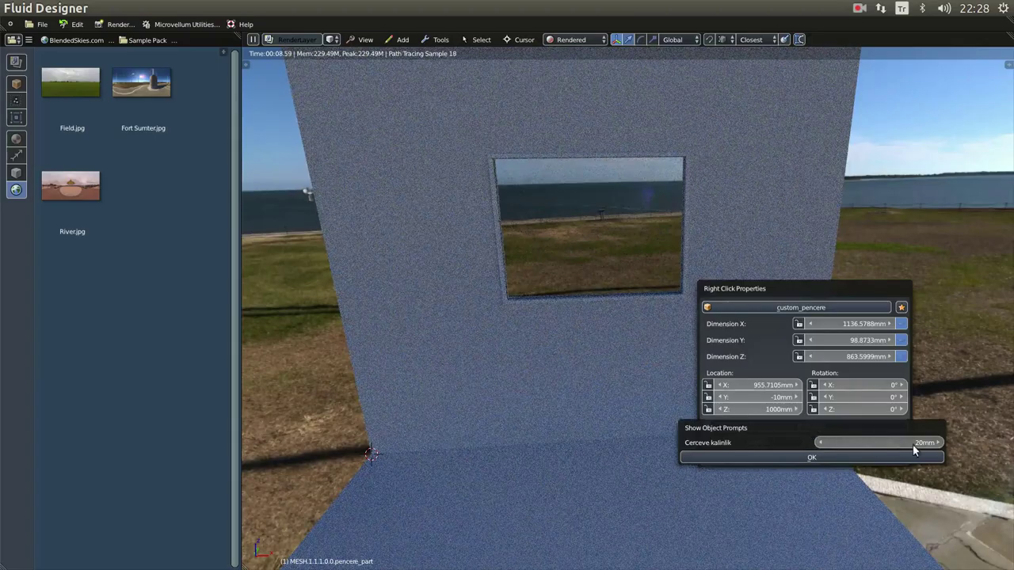
{"action": "mouse_move", "coordinate": [869, 442]}
{"action": "left_mouse_down"}
{"action": "mouse_move", "coordinate": [920, 442]}
{"action": "mouse_move", "coordinate": [773, 442]}
{"action": "mouse_move", "coordinate": [871, 442]}
{"action": "left_mouse_up"}
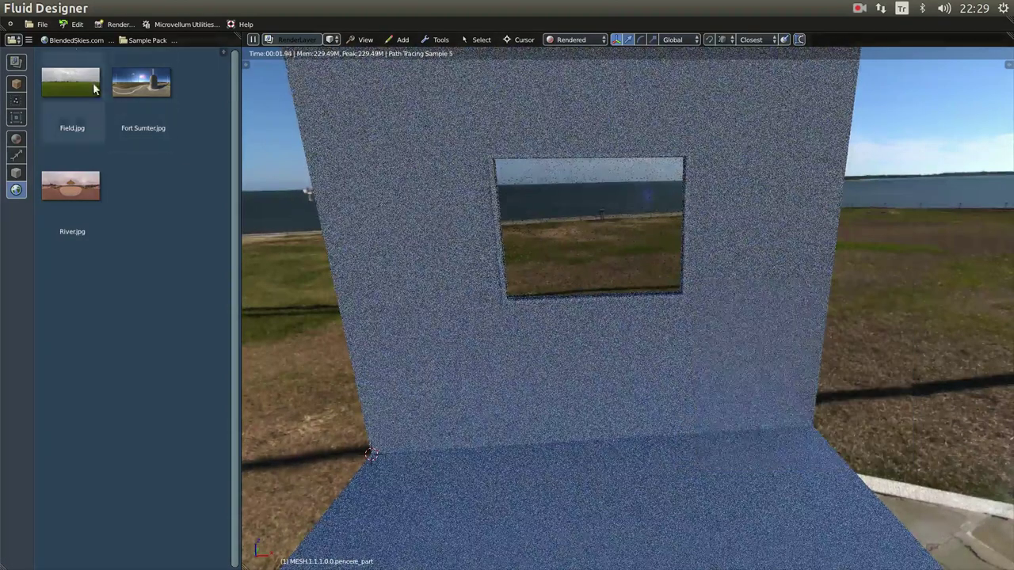
Discard the demo scene by reloading the start-up file.
{"action": "left_click", "coordinate": [40, 23]}
{"action": "left_click", "coordinate": [45, 37]}
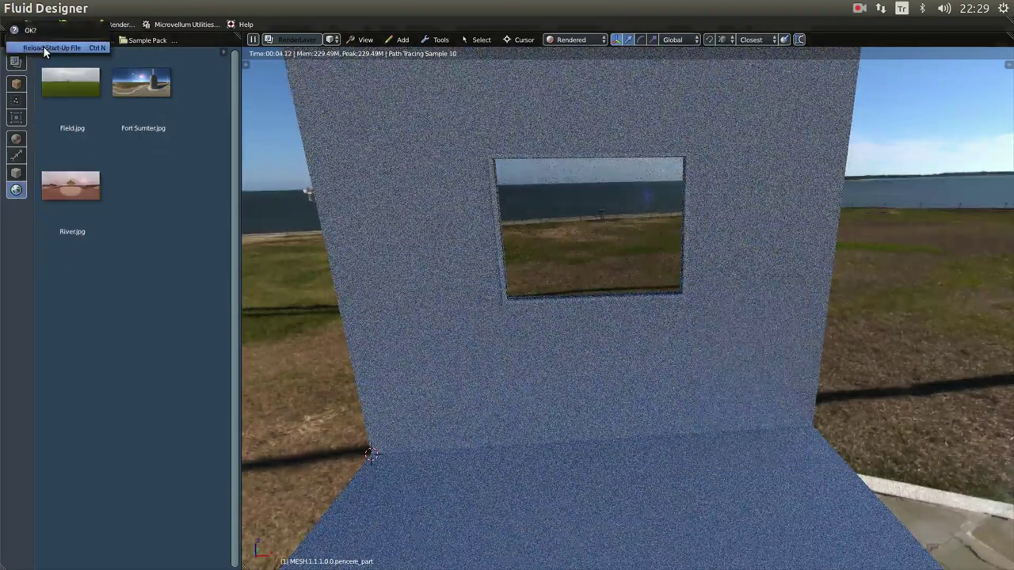
{"action": "left_click", "coordinate": [47, 47]}
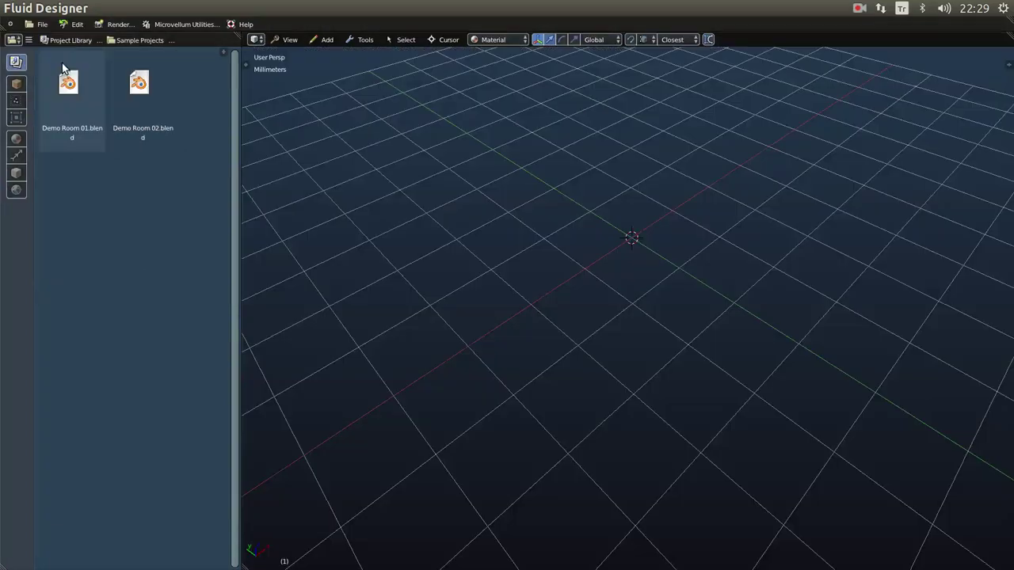
Switch to the file manager and delete custom_pencere.blend and custom_pencere.png from the Wall Components Windows folder.
{"action": "left_click", "coordinate": [21, 7]}
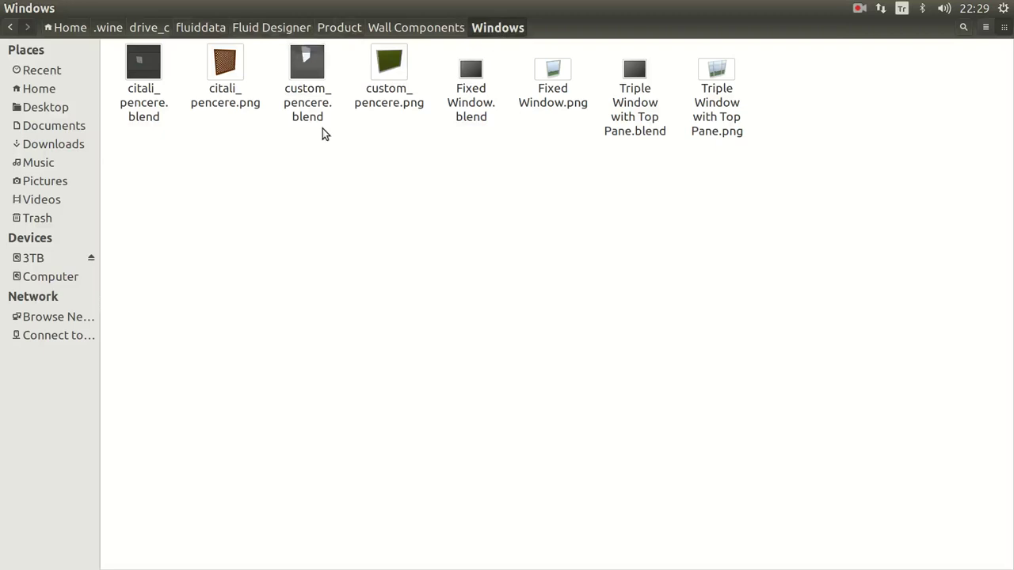
{"action": "left_click_drag", "start_coordinate": [405, 172], "coordinate": [315, 93]}
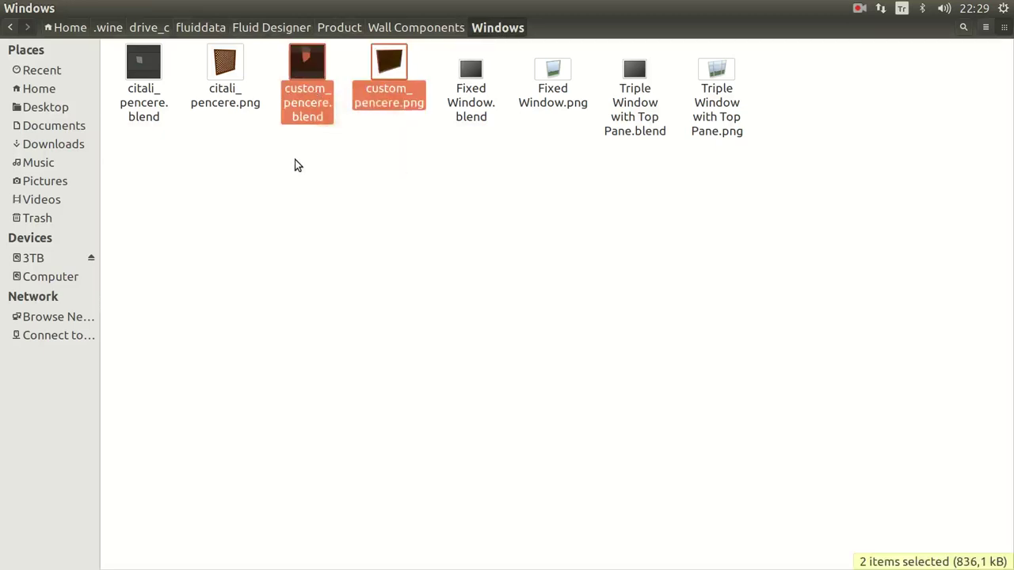
{"action": "key", "text": "Delete"}
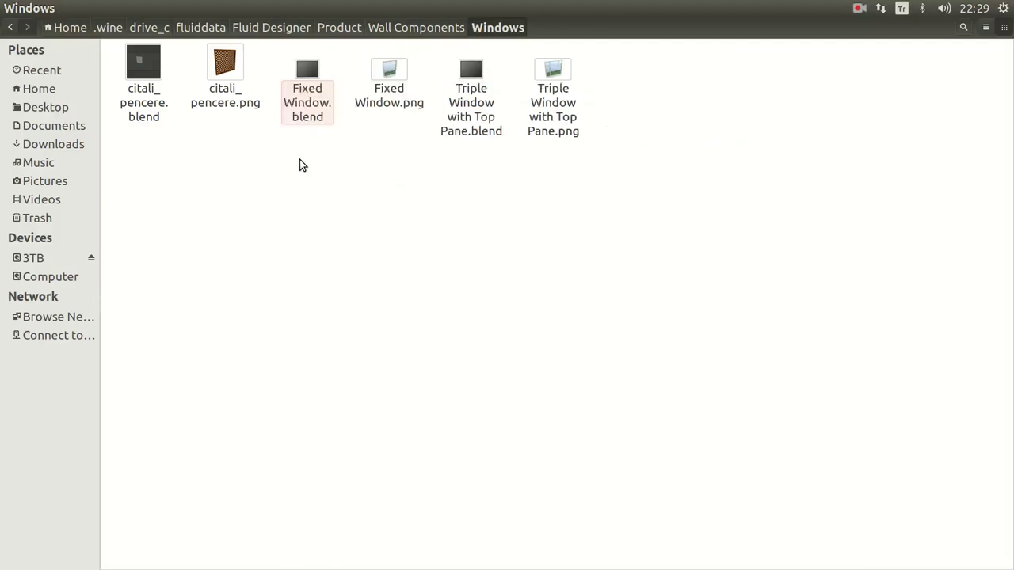
{"action": "key", "text": "alt+F4"}
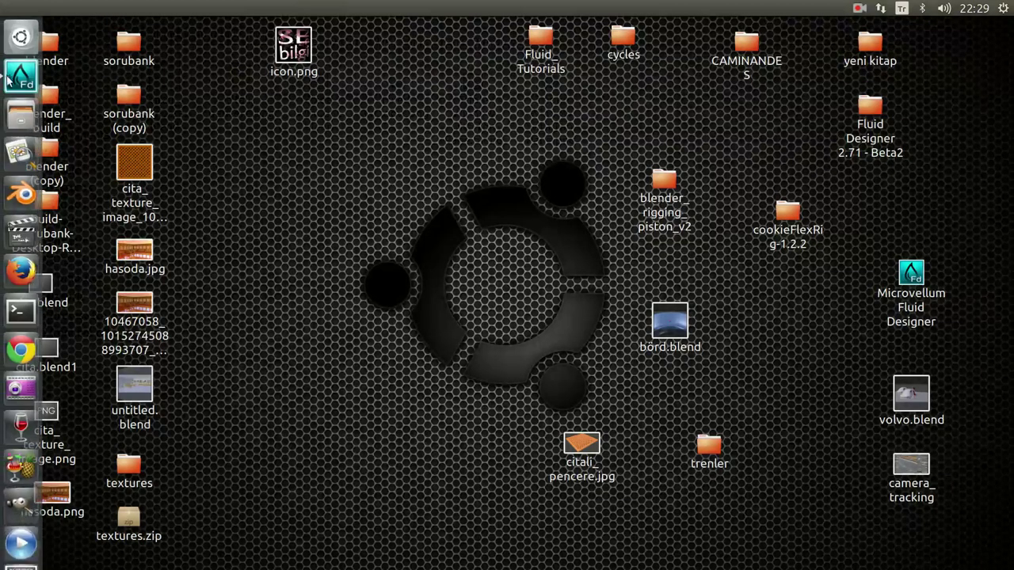
Return to Fluid Designer and add an Empty Product smart group to the scene.
{"action": "left_click", "coordinate": [21, 75]}
{"action": "middle_click_drag", "start_coordinate": [527, 354], "coordinate": [496, 353]}
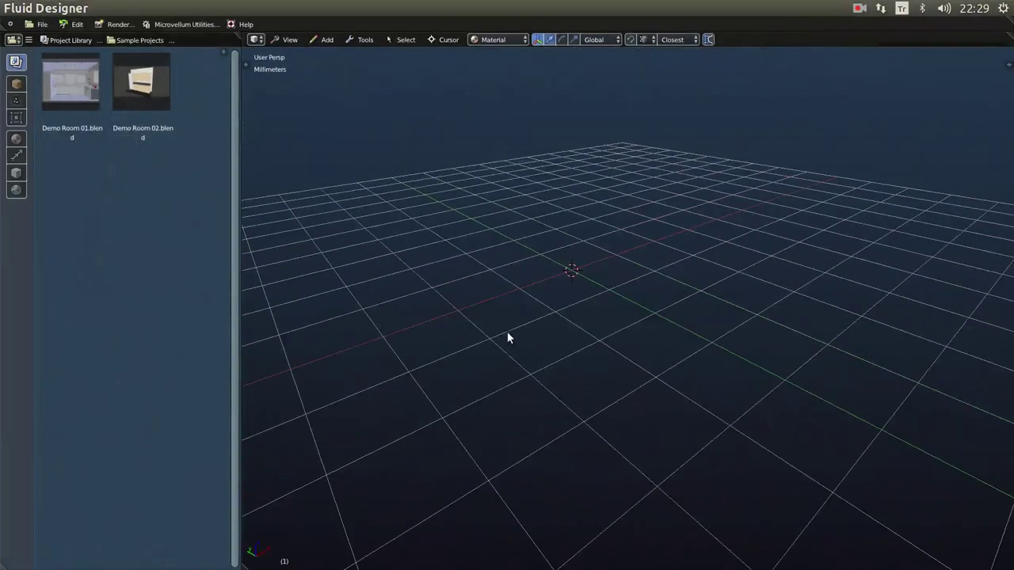
{"action": "scroll", "coordinate": [507, 331], "scroll_direction": "up", "scroll_amount": 1}
{"action": "key", "text": "shift+a"}
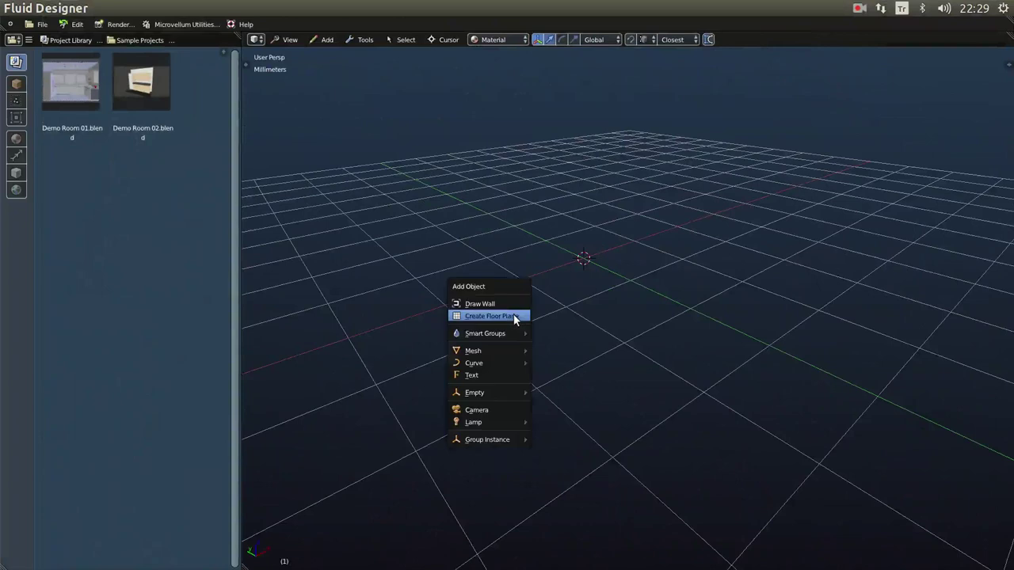
{"action": "mouse_move", "coordinate": [515, 336]}
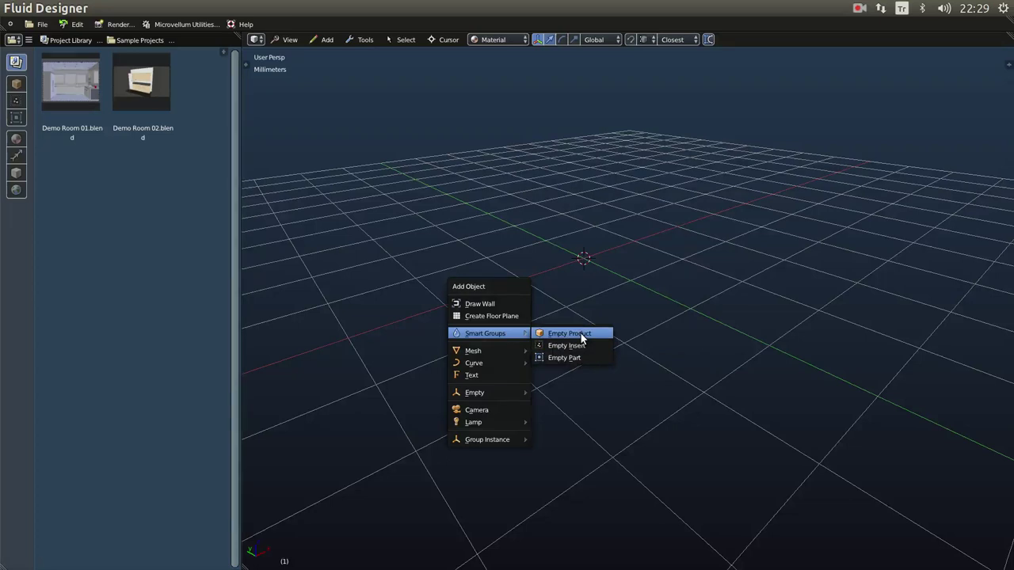
{"action": "left_click", "coordinate": [581, 334]}
Move the empty product's Product Y Dim handle along the Y axis to about 151 mm.
{"action": "scroll", "coordinate": [597, 297], "scroll_direction": "up", "scroll_amount": 3}
{"action": "middle_click_drag", "start_coordinate": [610, 277], "coordinate": [593, 348], "text": "shift"}
{"action": "scroll", "coordinate": [593, 347], "scroll_direction": "up", "scroll_amount": 1}
{"action": "scroll", "coordinate": [610, 360], "scroll_direction": "up", "scroll_amount": 2}
{"action": "middle_click_drag", "start_coordinate": [620, 380], "coordinate": [615, 349]}
{"action": "middle_click_drag", "start_coordinate": [650, 262], "coordinate": [637, 370]}
{"action": "right_click", "coordinate": [633, 366]}
{"action": "scroll", "coordinate": [638, 370], "scroll_direction": "up", "scroll_amount": 1}
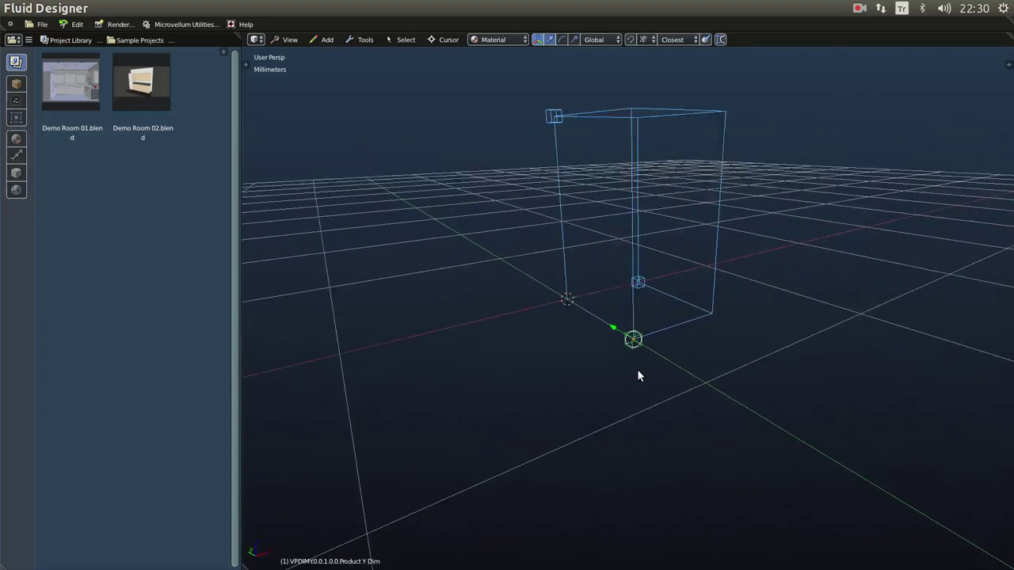
{"action": "scroll", "coordinate": [629, 358], "scroll_direction": "up", "scroll_amount": 1}
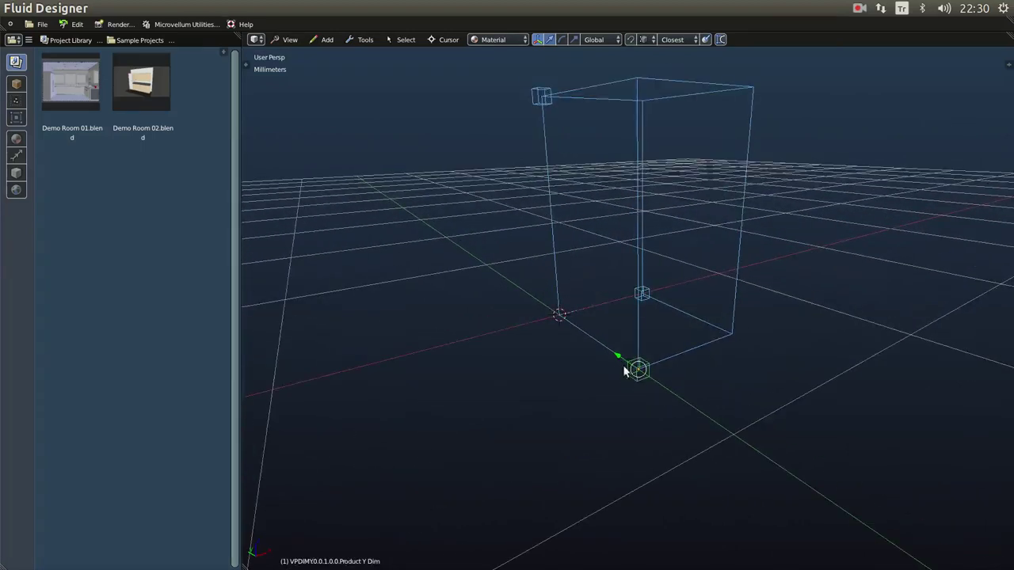
{"action": "left_click_drag", "start_coordinate": [615, 354], "coordinate": [523, 290]}
{"action": "middle_click_drag", "start_coordinate": [564, 350], "coordinate": [695, 340]}
Add a mesh named pencere_parca to the new product's objects.
{"action": "key", "text": "n"}
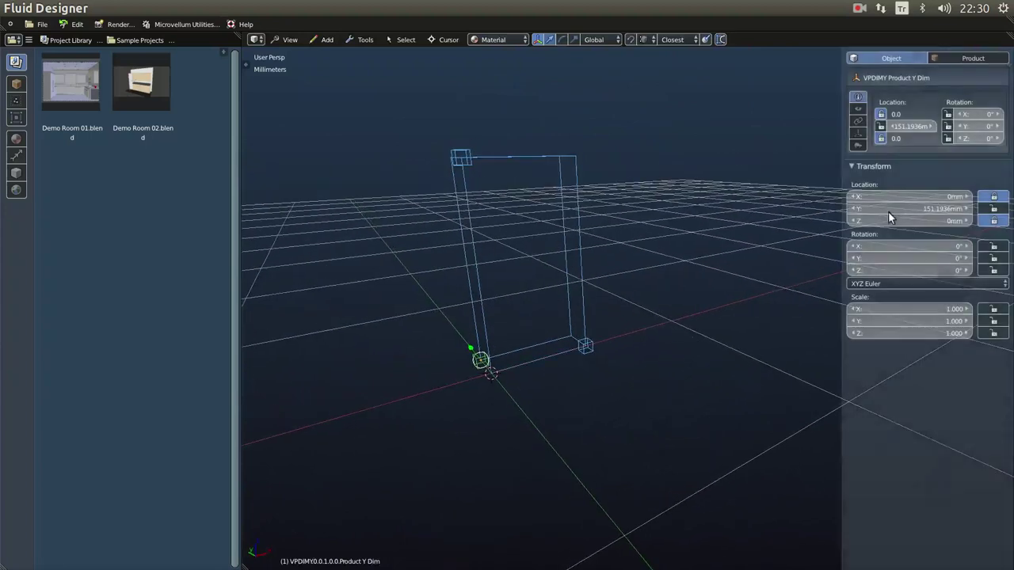
{"action": "left_click_drag", "start_coordinate": [843, 263], "coordinate": [777, 266]}
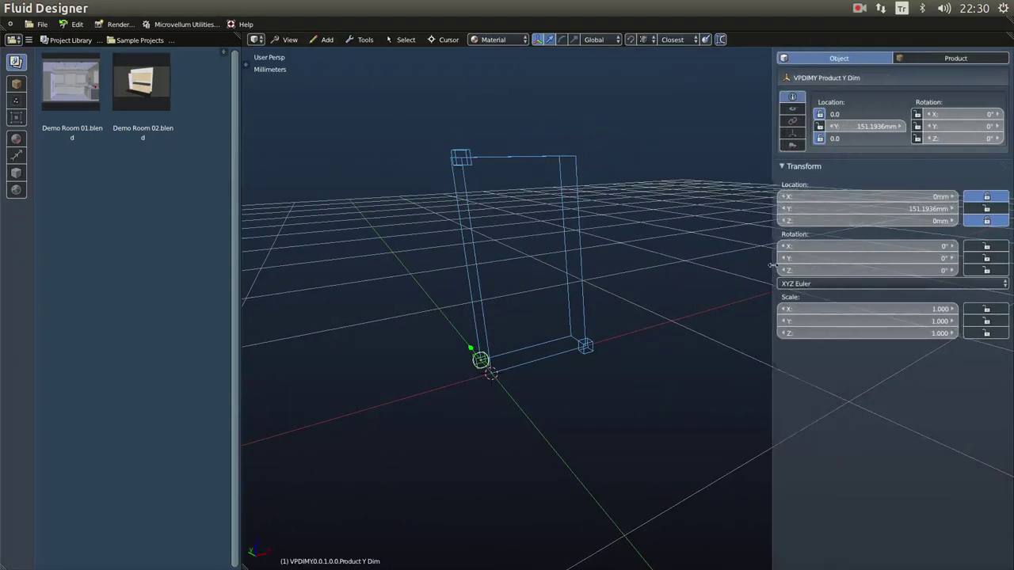
{"action": "left_click", "coordinate": [955, 62]}
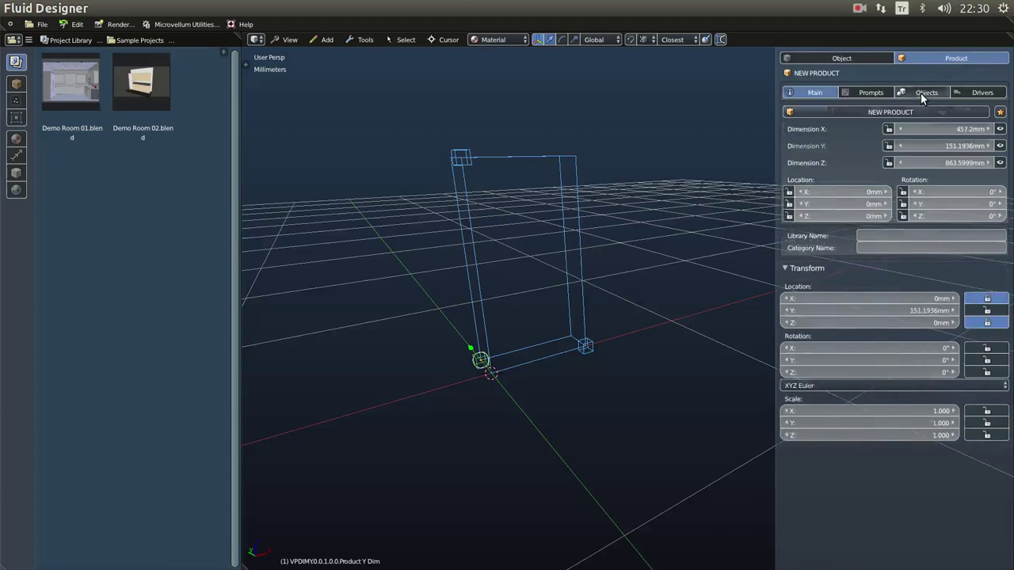
{"action": "left_click", "coordinate": [921, 93]}
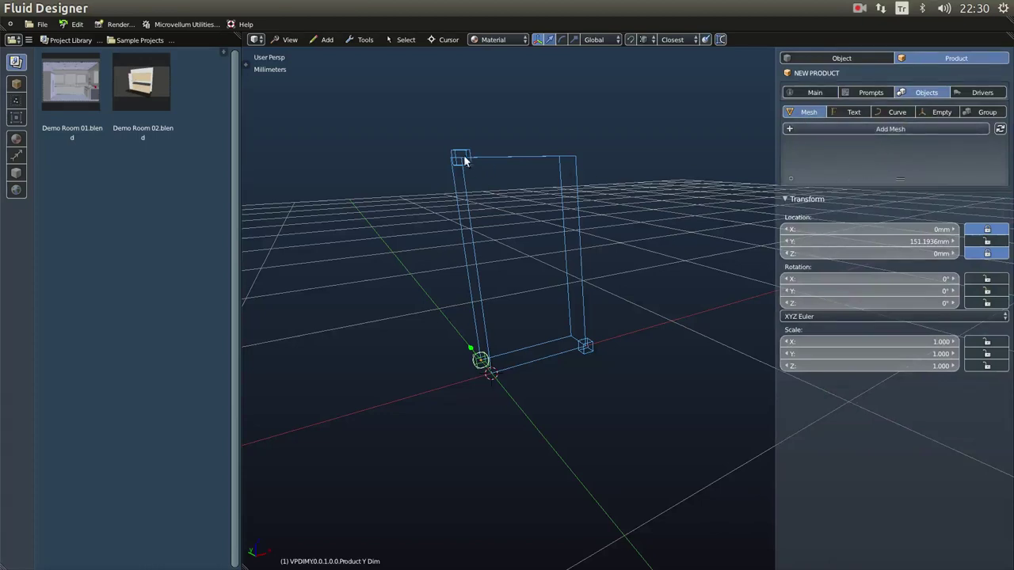
{"action": "left_click", "coordinate": [896, 128]}
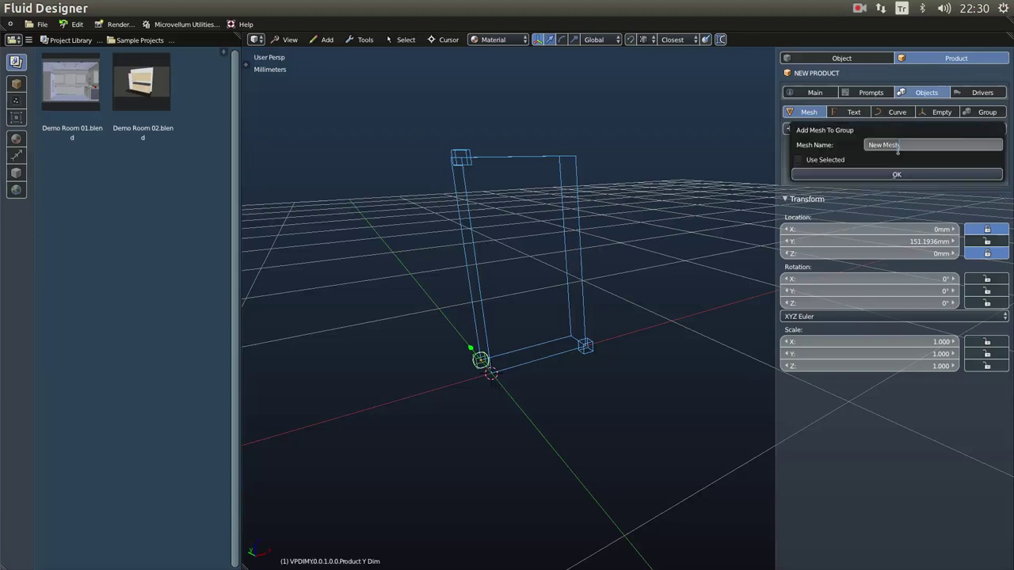
{"action": "left_click", "coordinate": [897, 146]}
{"action": "type", "text": "pe"}
{"action": "type", "text": "_parca"}
{"action": "key", "text": "Return"}
{"action": "left_click", "coordinate": [895, 175]}
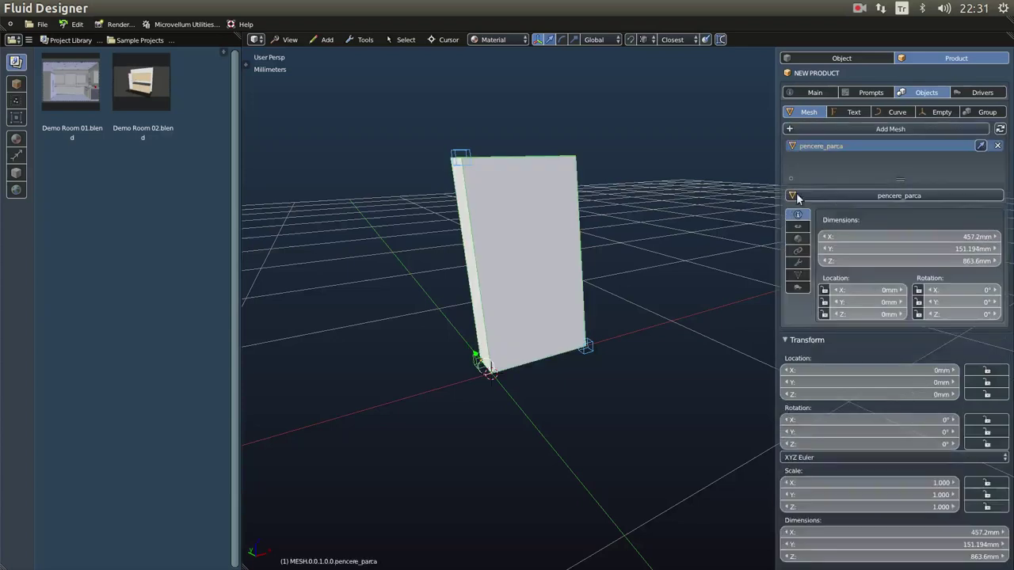
Widen the product by moving its Product X Dim handle to about 1304 mm.
{"action": "middle_click_drag", "start_coordinate": [506, 296], "coordinate": [554, 312]}
{"action": "left_click", "coordinate": [547, 342]}
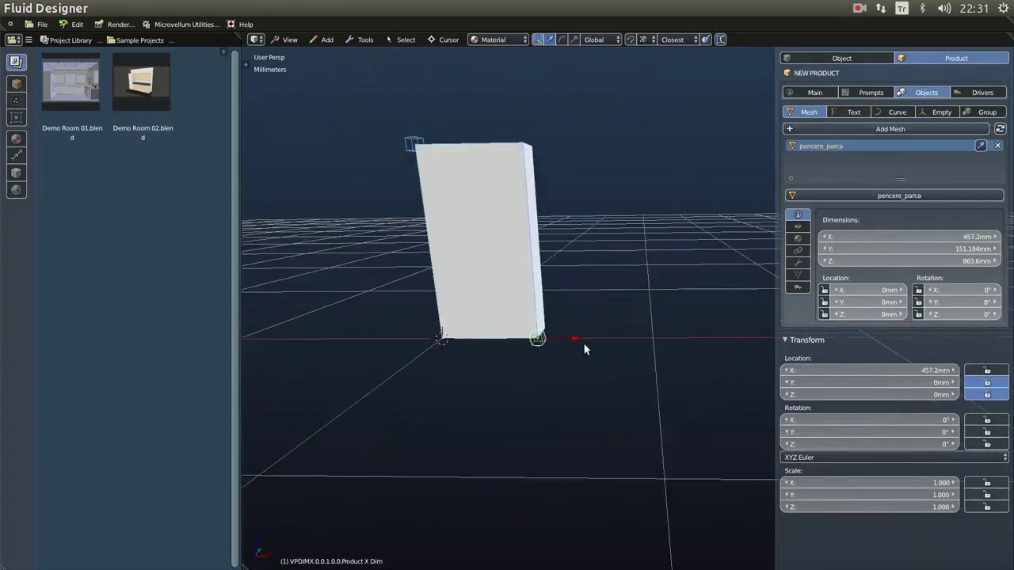
{"action": "key", "text": "g"}
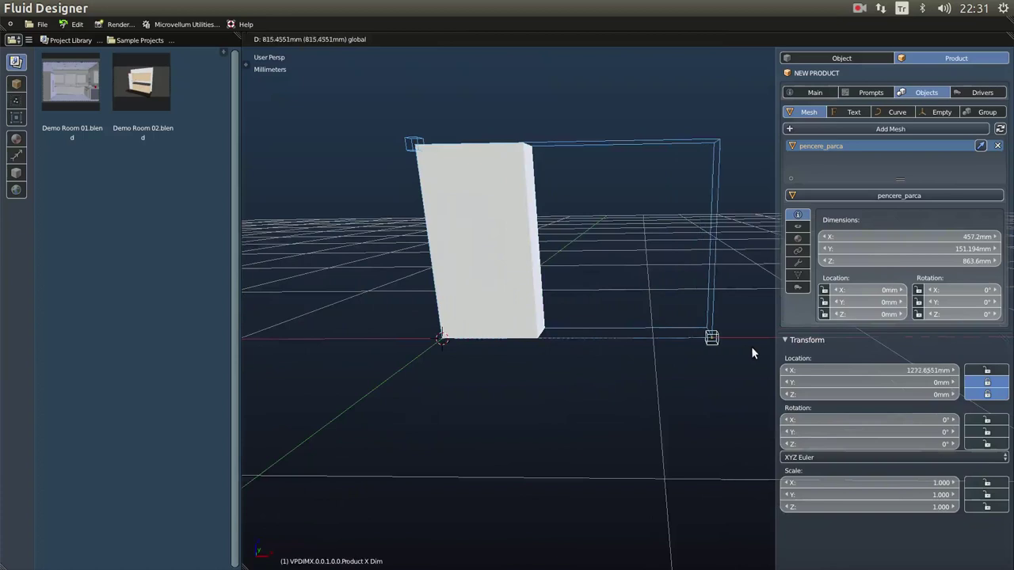
{"action": "left_click", "coordinate": [757, 347]}
Select the pencere_parca mesh and stretch its X dimension to about 1237 mm.
{"action": "middle_click_drag", "start_coordinate": [739, 350], "coordinate": [476, 305]}
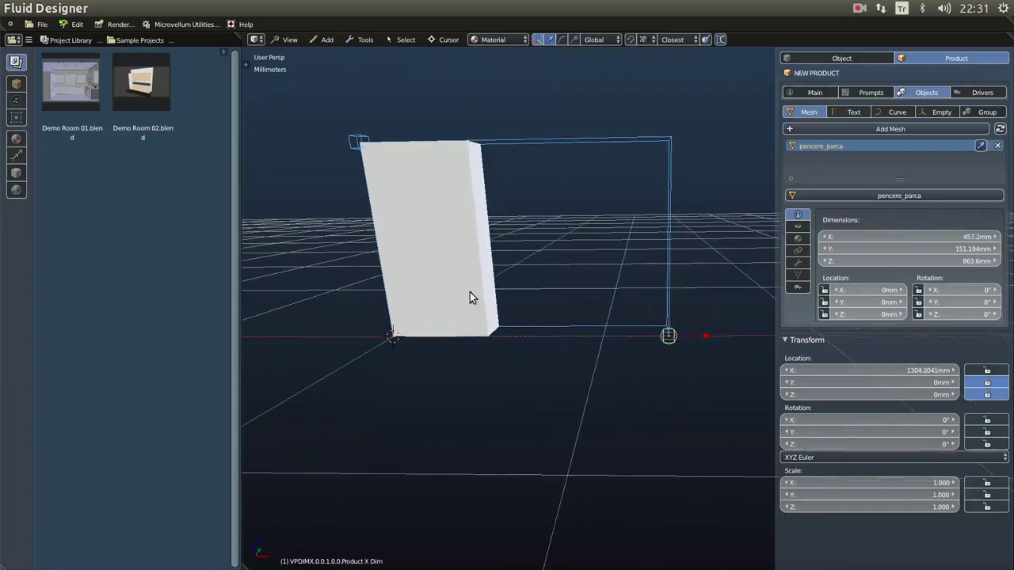
{"action": "left_click", "coordinate": [463, 283]}
{"action": "right_click", "coordinate": [602, 398]}
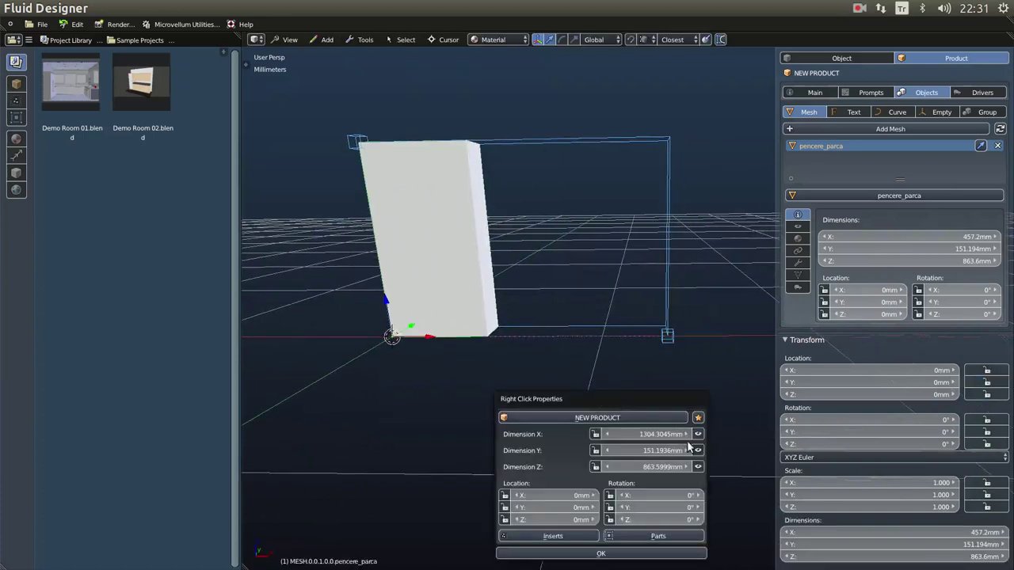
{"action": "middle_click_drag", "start_coordinate": [615, 397], "coordinate": [641, 369]}
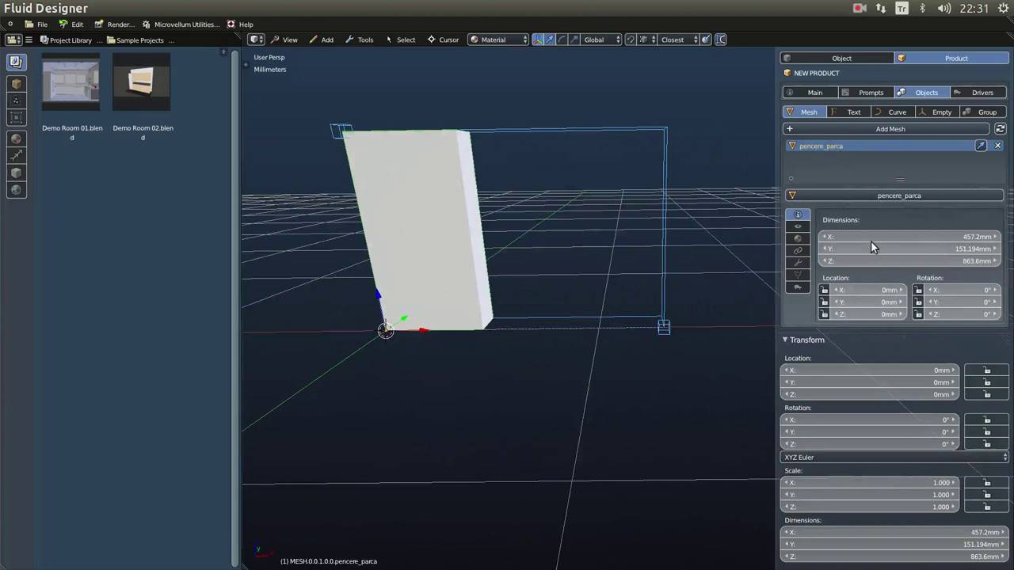
{"action": "left_click_drag", "start_coordinate": [868, 235], "coordinate": [982, 235]}
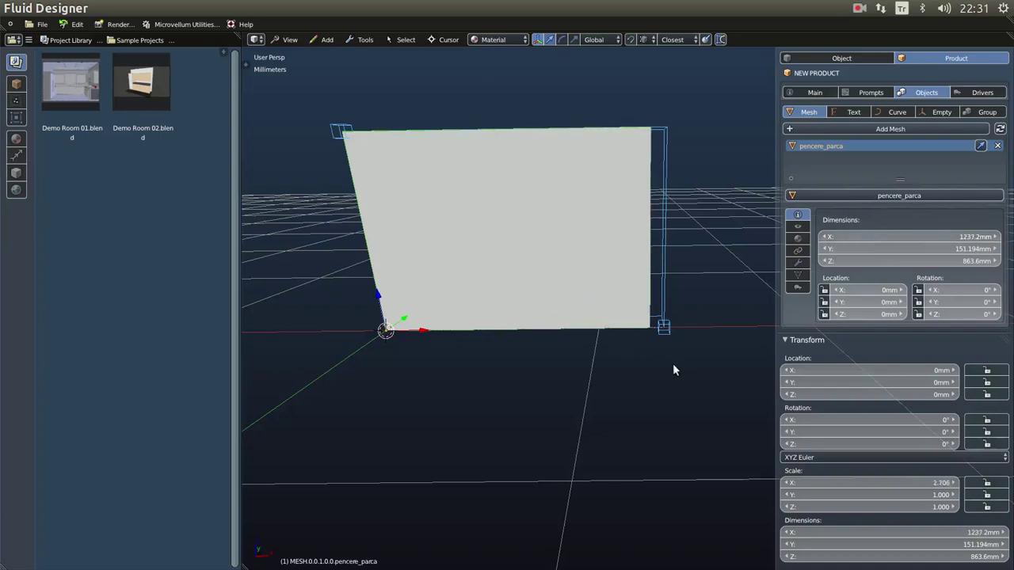
Set the product's Dimension X to 1300 mm.
{"action": "right_click", "coordinate": [645, 376]}
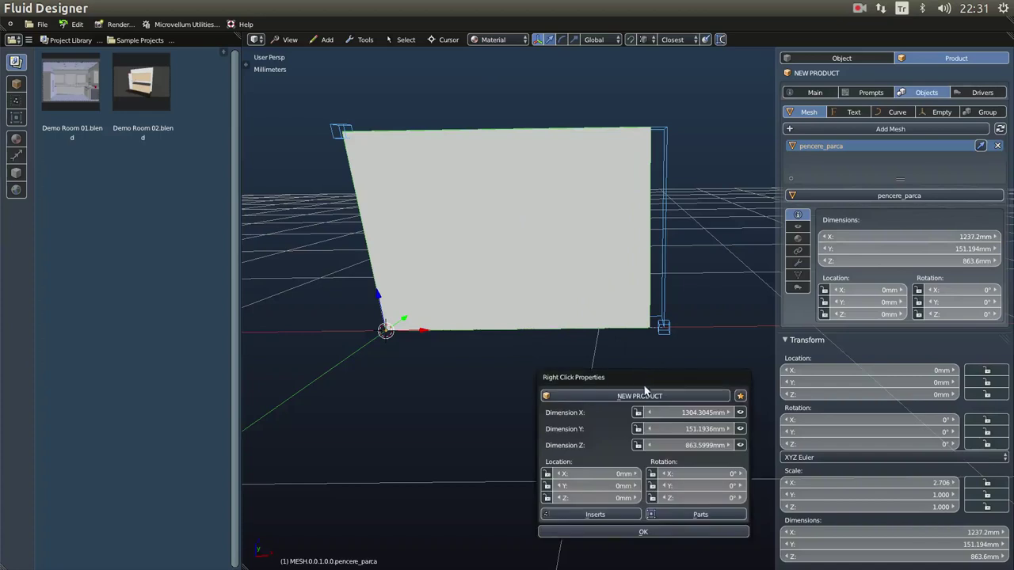
{"action": "left_click", "coordinate": [690, 413]}
{"action": "type", "text": "1300"}
{"action": "key", "text": "Return"}
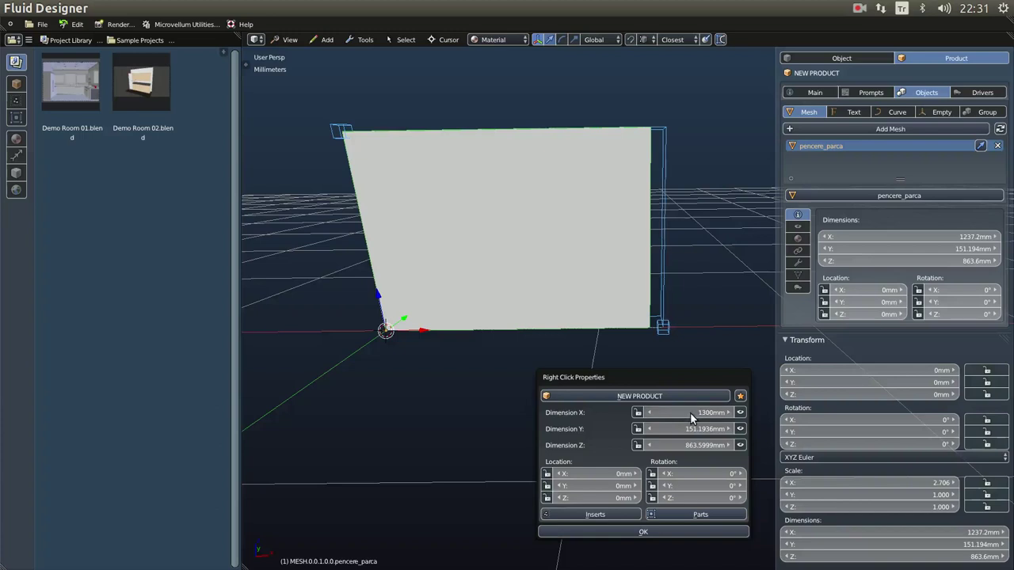
{"action": "left_click", "coordinate": [935, 235]}
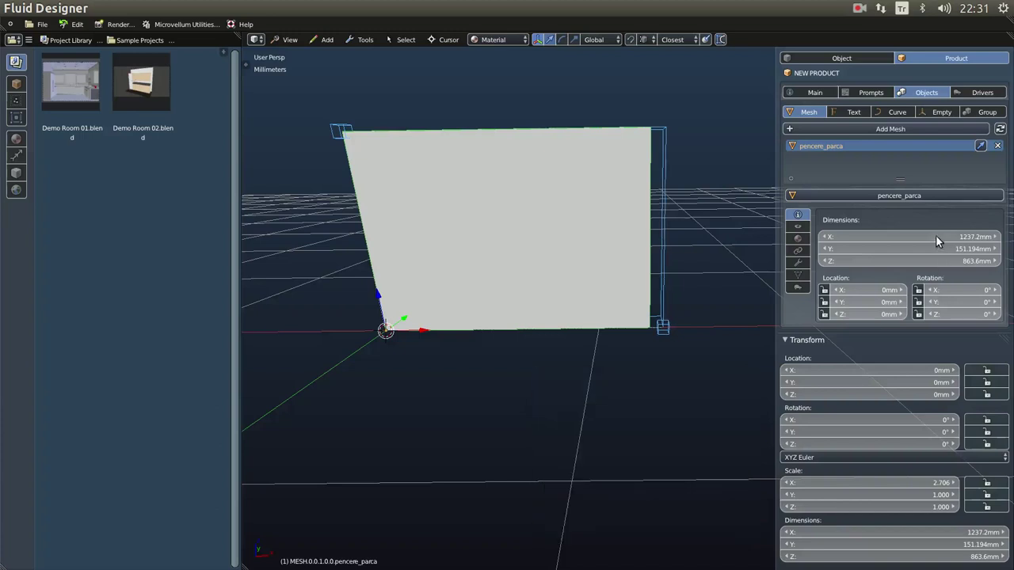
Set the X dimension of the pencere_parca mesh to 1300 mm.
{"action": "left_click", "coordinate": [936, 235]}
{"action": "type", "text": "1300"}
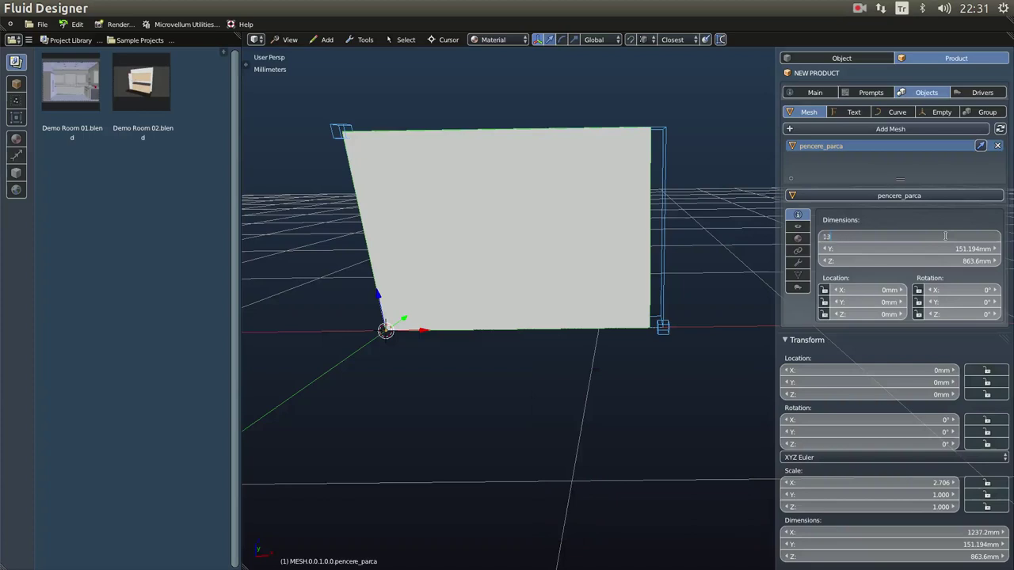
{"action": "key", "text": "Return"}
Put pencere_parca in Edit Mode and cut two evenly spaced vertical edge loops around the panel.
{"action": "middle_click_drag", "start_coordinate": [455, 351], "coordinate": [502, 396]}
{"action": "key", "text": "Tab"}
{"action": "mouse_move", "coordinate": [518, 342]}
{"action": "middle_mouse_down"}
{"action": "mouse_move", "coordinate": [526, 325]}
{"action": "mouse_move", "coordinate": [525, 347]}
{"action": "middle_mouse_up"}
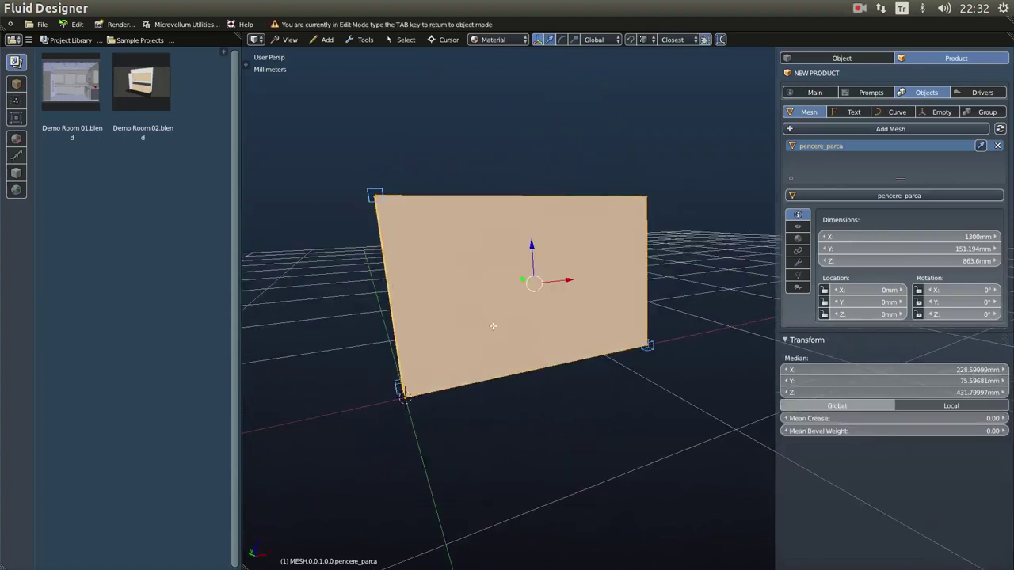
{"action": "middle_click_drag", "start_coordinate": [545, 307], "coordinate": [532, 324]}
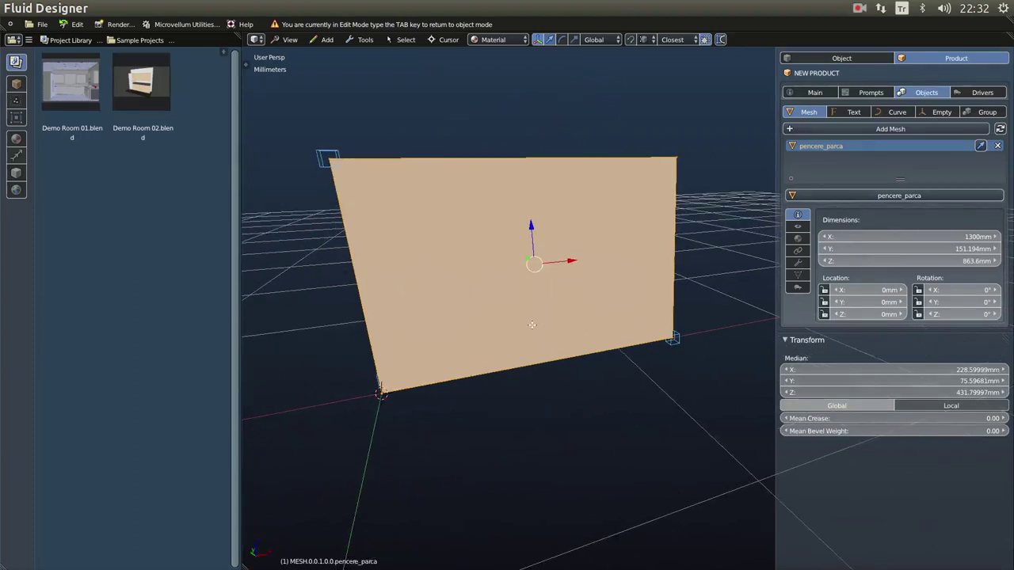
{"action": "key", "text": "ctrl+r"}
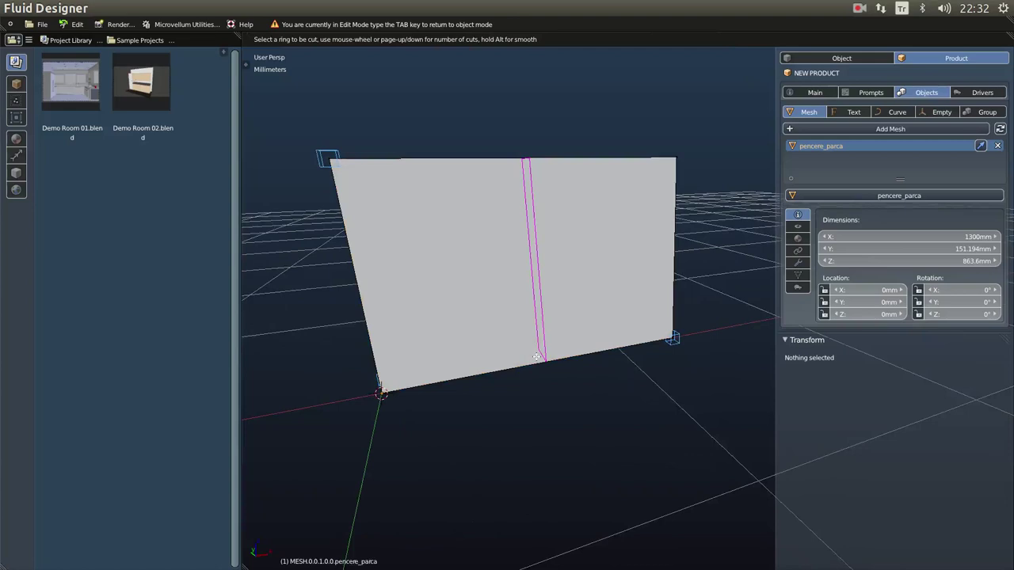
{"action": "scroll", "coordinate": [536, 358], "scroll_direction": "up", "scroll_amount": 1}
{"action": "left_click", "coordinate": [536, 358]}
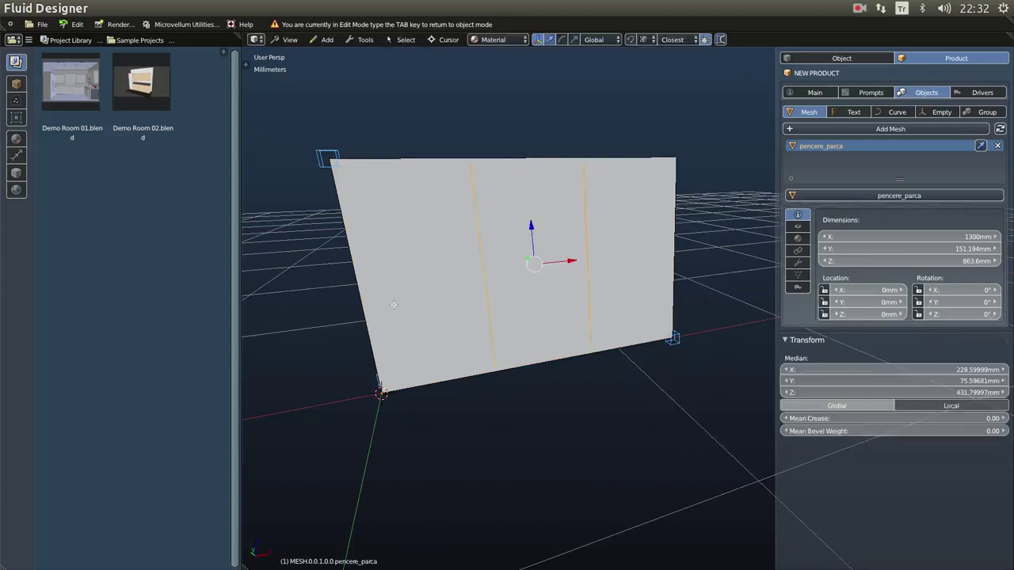
Add two evenly spaced horizontal loop cuts to divide the panel into a three-by-three grid.
{"action": "key", "text": "ctrl+r"}
{"action": "scroll", "coordinate": [420, 289], "scroll_direction": "up", "scroll_amount": 1}
{"action": "left_click", "coordinate": [428, 290]}
{"action": "left_click", "coordinate": [429, 291]}
{"action": "mouse_move", "coordinate": [515, 307]}
{"action": "middle_mouse_down"}
{"action": "mouse_move", "coordinate": [504, 296]}
{"action": "mouse_move", "coordinate": [523, 315]}
{"action": "middle_mouse_up"}
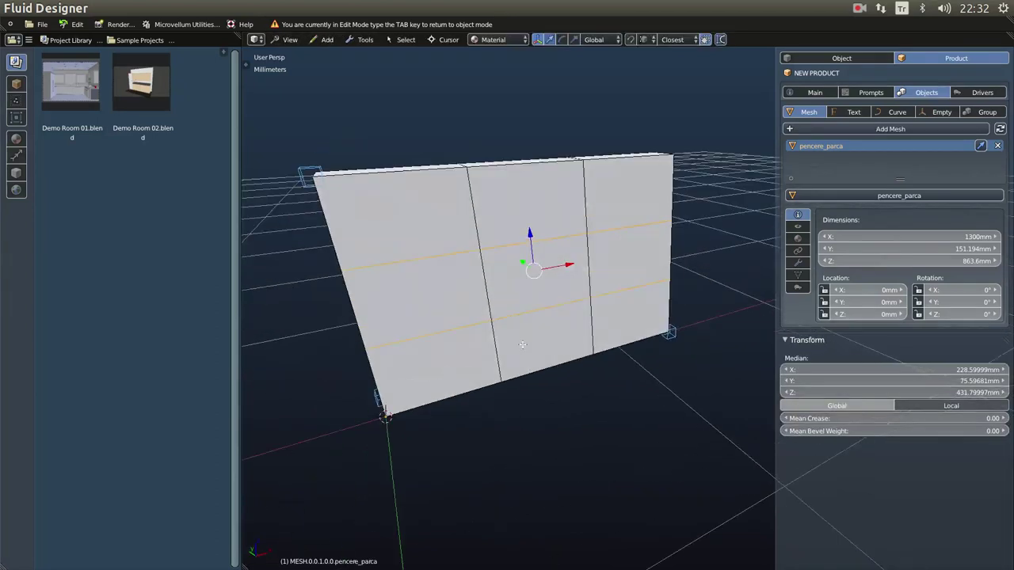
Switch to face selection and select the centre faces on both the front and back of the panel.
{"action": "key", "text": "ctrl+Tab"}
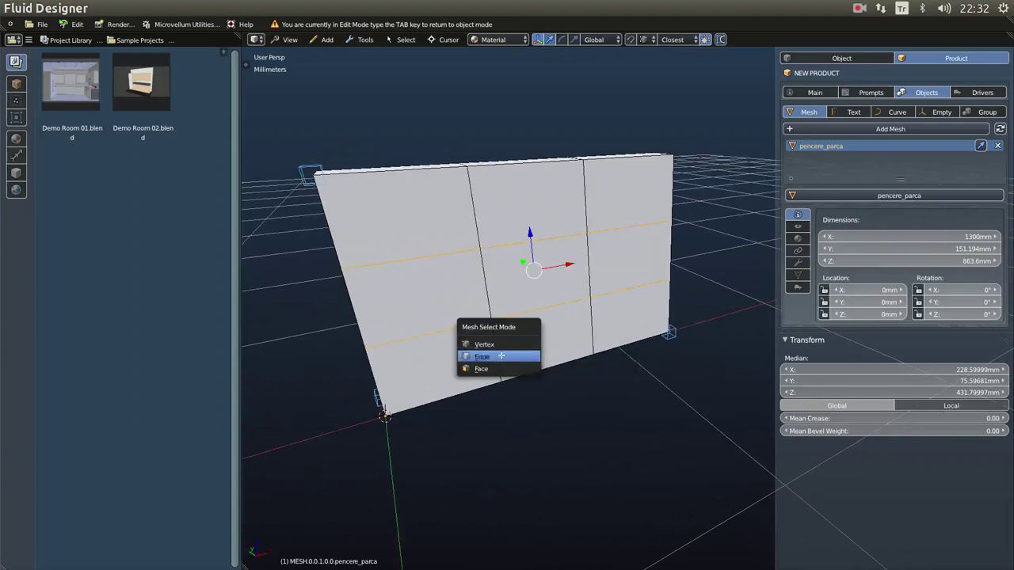
{"action": "left_click", "coordinate": [498, 367]}
{"action": "middle_click_drag", "start_coordinate": [499, 364], "coordinate": [523, 340]}
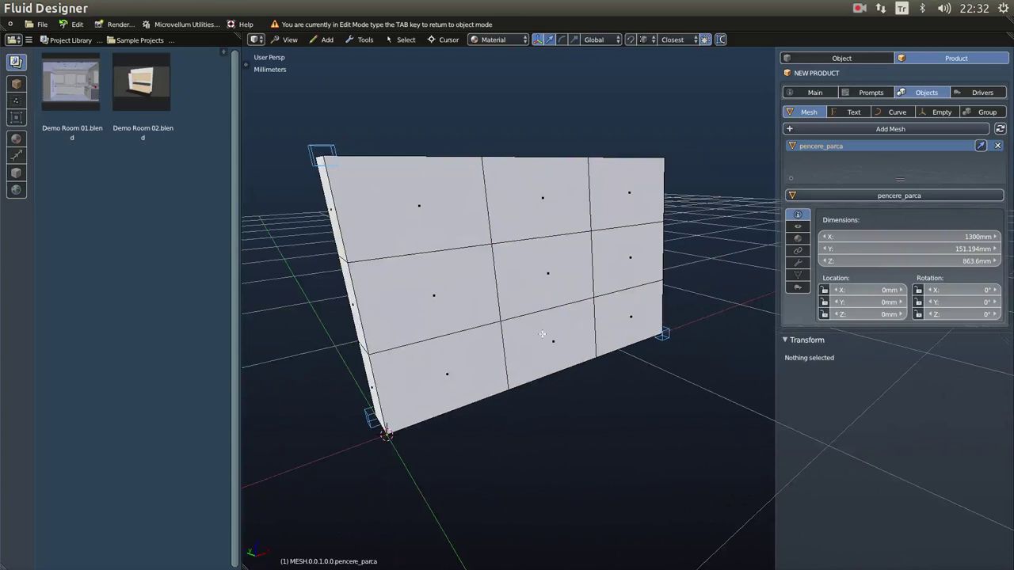
{"action": "scroll", "coordinate": [564, 324], "scroll_direction": "up", "scroll_amount": 3}
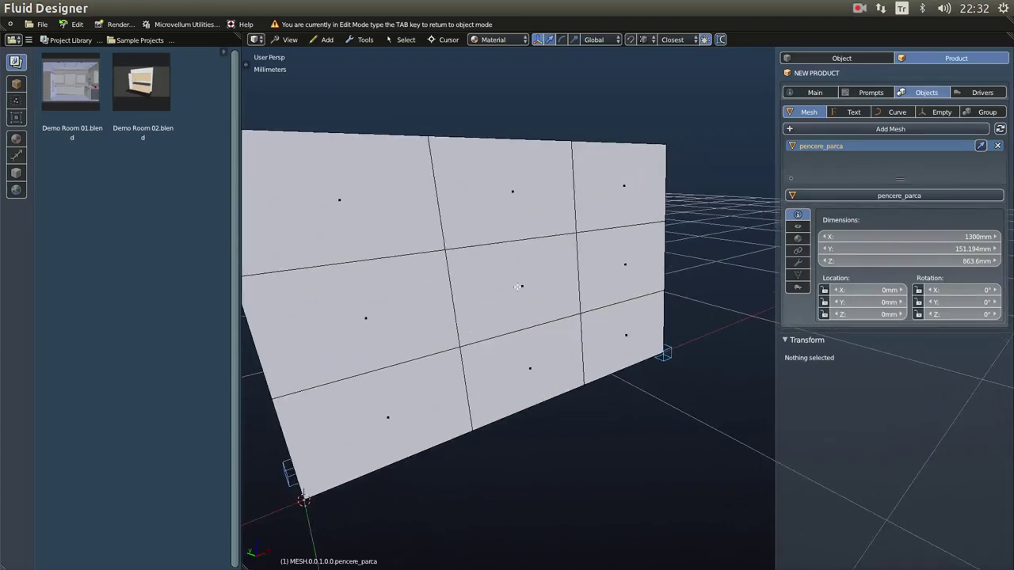
{"action": "left_click", "coordinate": [519, 287]}
{"action": "scroll", "coordinate": [526, 319], "scroll_direction": "down", "scroll_amount": 3}
{"action": "middle_click_drag", "start_coordinate": [526, 320], "coordinate": [582, 373]}
{"action": "left_click", "coordinate": [639, 325], "text": "shift"}
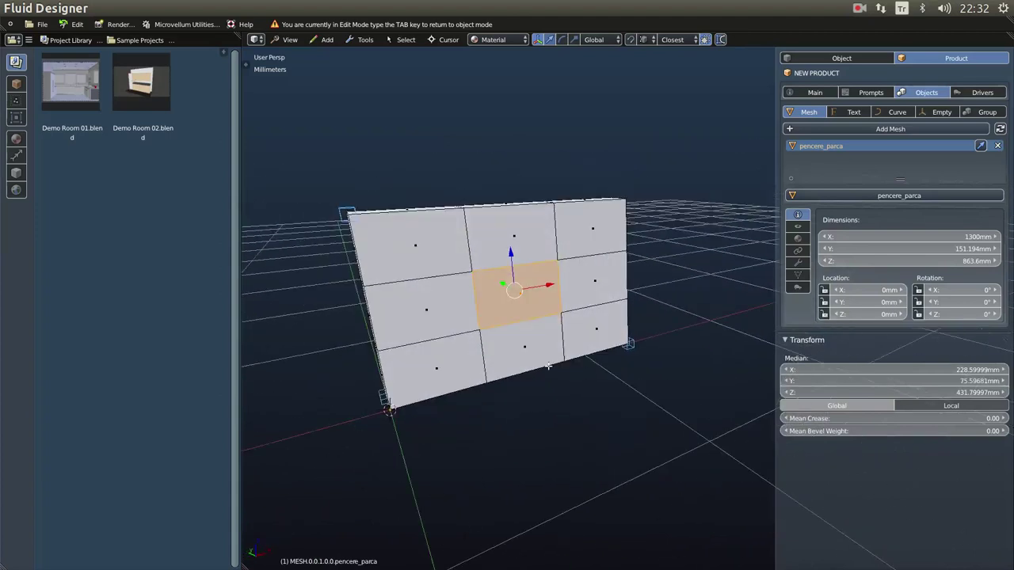
{"action": "scroll", "coordinate": [548, 366], "scroll_direction": "up", "scroll_amount": 2}
{"action": "key", "text": "e"}
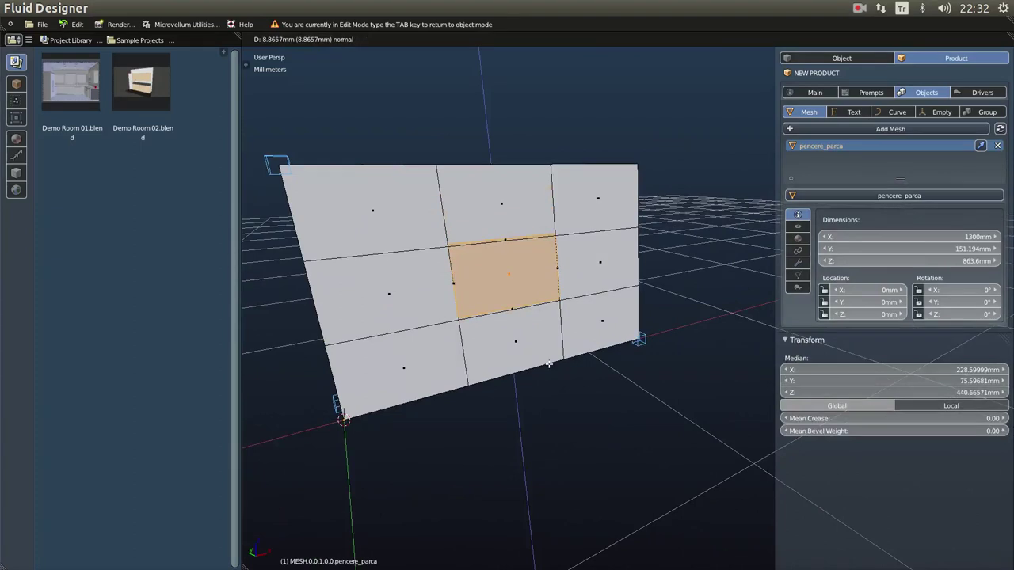
{"action": "key", "text": "Escape"}
Extrude the selected centre faces in place and scale them along Y to recess them into the panel from both sides.
{"action": "key", "text": "KP_1"}
{"action": "key", "text": "KP_3"}
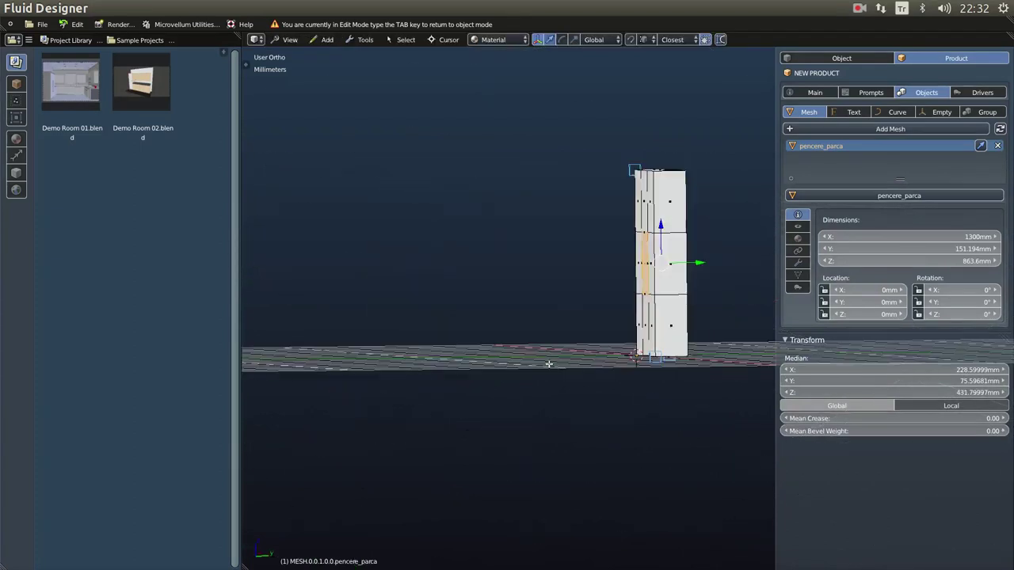
{"action": "key", "text": "KP_3"}
{"action": "middle_click_drag", "start_coordinate": [593, 366], "coordinate": [495, 367], "text": "shift"}
{"action": "scroll", "coordinate": [496, 368], "scroll_direction": "up", "scroll_amount": 2}
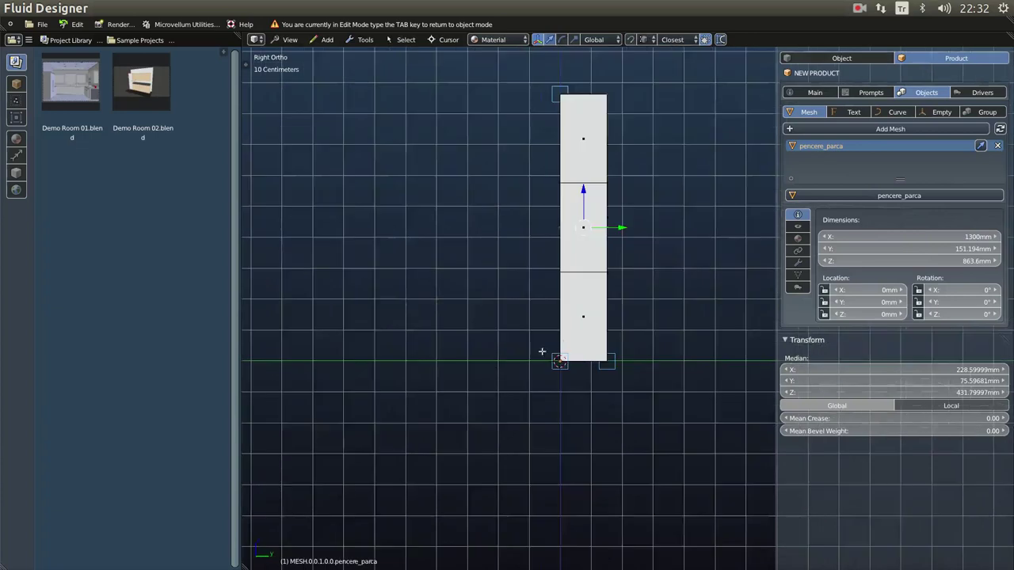
{"action": "key", "text": "z"}
{"action": "scroll", "coordinate": [623, 344], "scroll_direction": "up", "scroll_amount": 2}
{"action": "middle_click_drag", "start_coordinate": [640, 297], "coordinate": [598, 383], "text": "shift"}
{"action": "scroll", "coordinate": [584, 373], "scroll_direction": "up", "scroll_amount": 2}
{"action": "middle_click_drag", "start_coordinate": [595, 339], "coordinate": [607, 385], "text": "shift"}
{"action": "scroll", "coordinate": [605, 367], "scroll_direction": "up", "scroll_amount": 1}
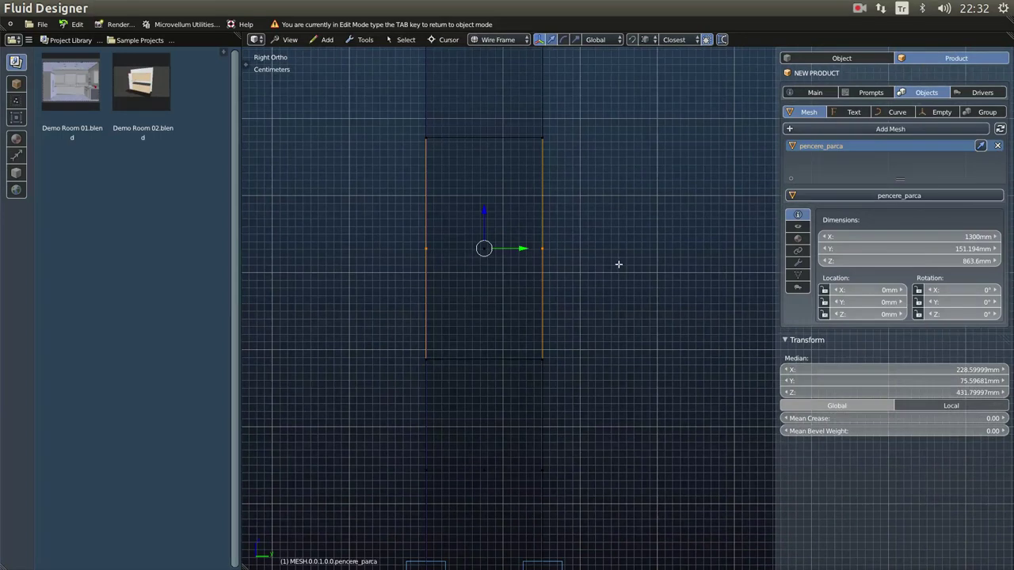
{"action": "key", "text": "s"}
{"action": "key", "text": "y"}
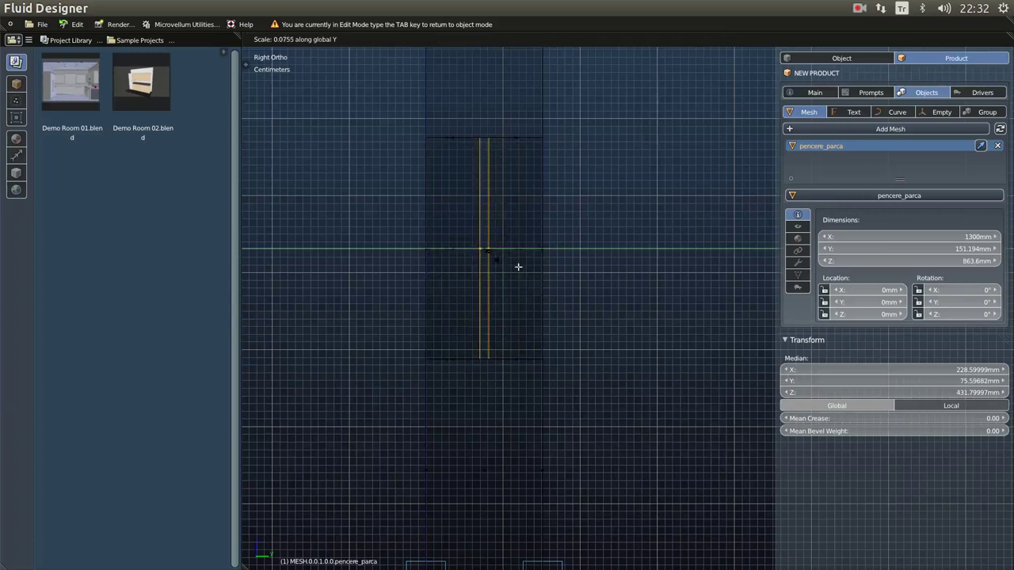
{"action": "left_click", "coordinate": [584, 290]}
{"action": "scroll", "coordinate": [584, 290], "scroll_direction": "down", "scroll_amount": 1}
{"action": "key", "text": "z"}
{"action": "middle_click_drag", "start_coordinate": [587, 290], "coordinate": [487, 327]}
{"action": "middle_click_drag", "start_coordinate": [571, 272], "coordinate": [541, 313]}
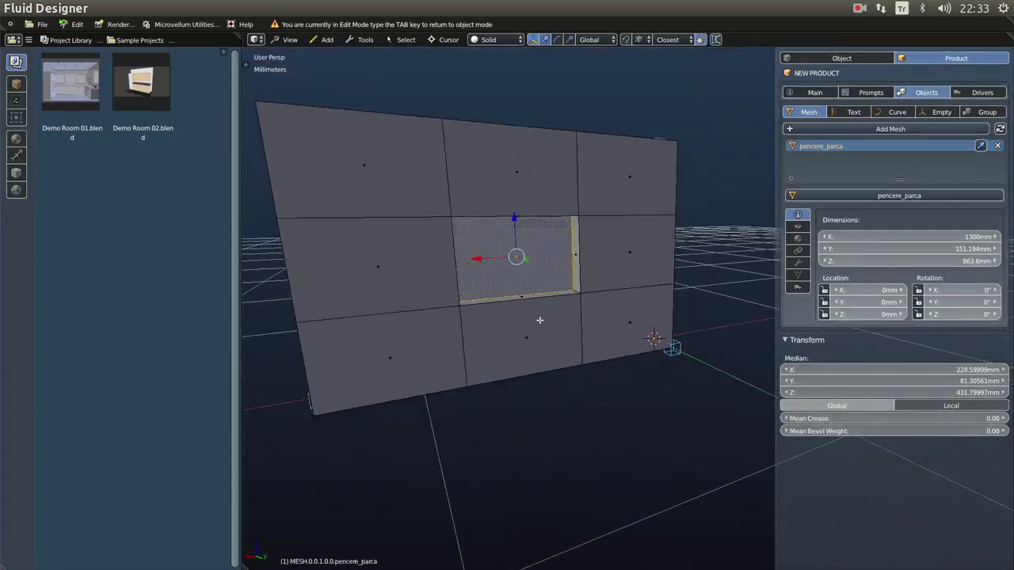
{"action": "middle_click_drag", "start_coordinate": [483, 261], "coordinate": [432, 286]}
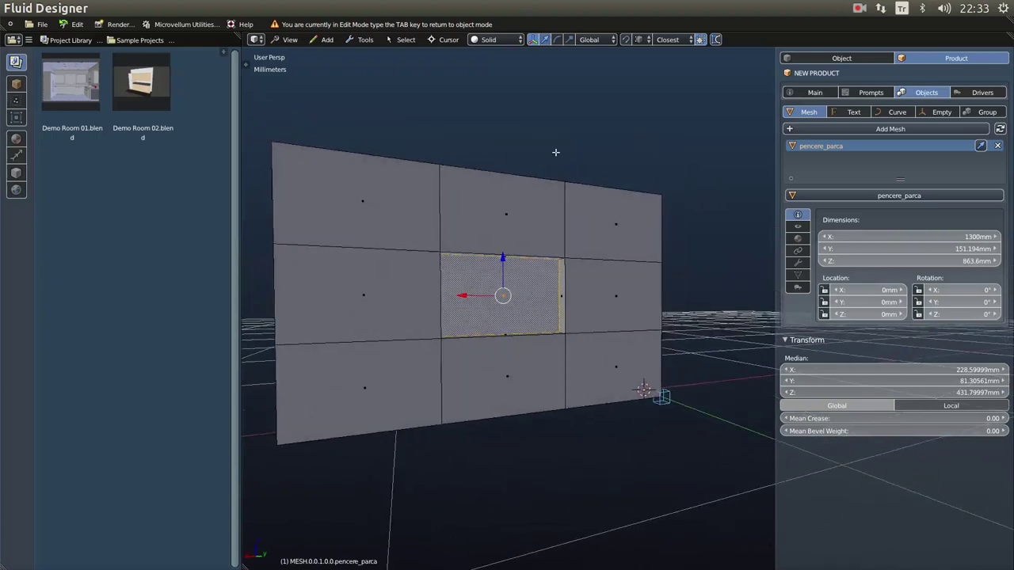
{"action": "middle_click_drag", "start_coordinate": [438, 400], "coordinate": [521, 349]}
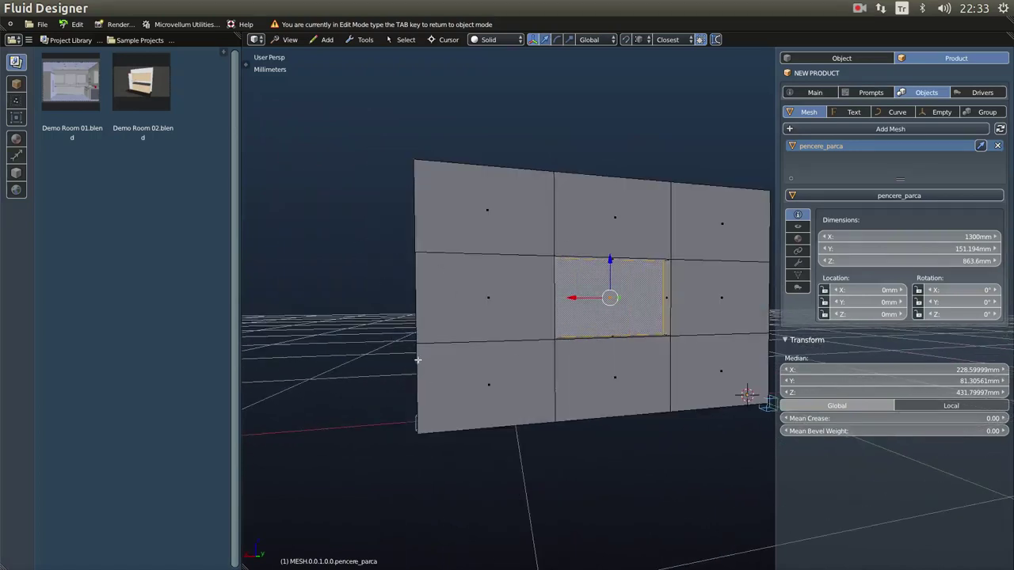
Return to Object Mode and add an empty named Parca X1 dim to the product as a mesh hook.
{"action": "middle_click_drag", "start_coordinate": [617, 423], "coordinate": [535, 410]}
{"action": "middle_click_drag", "start_coordinate": [453, 359], "coordinate": [584, 350]}
{"action": "key", "text": "Tab"}
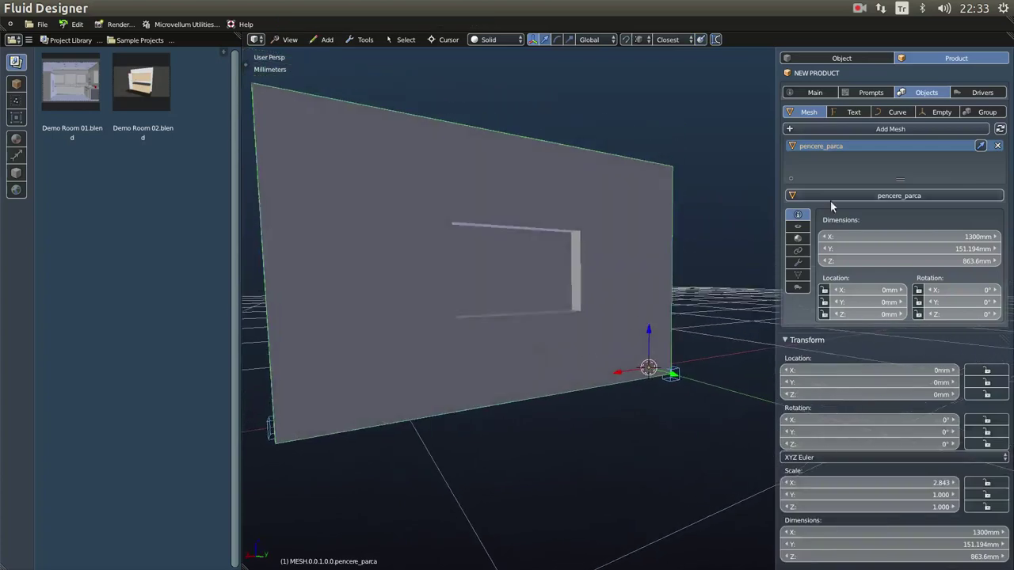
{"action": "left_click", "coordinate": [946, 114]}
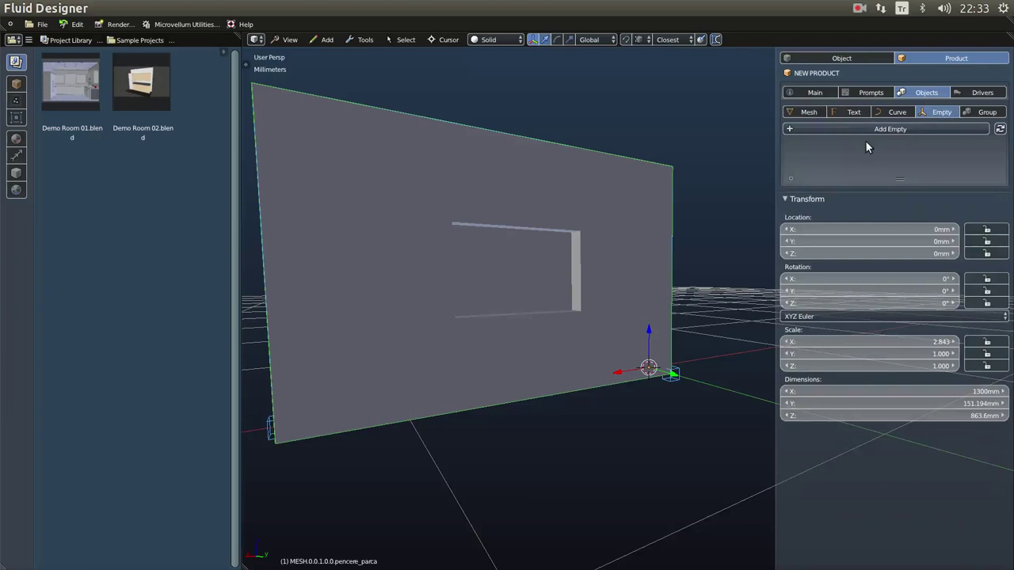
{"action": "mouse_move", "coordinate": [689, 274]}
{"action": "middle_mouse_down", "text": "shift"}
{"action": "mouse_move", "coordinate": [699, 262]}
{"action": "mouse_move", "coordinate": [691, 267]}
{"action": "middle_mouse_up", "text": "shift"}
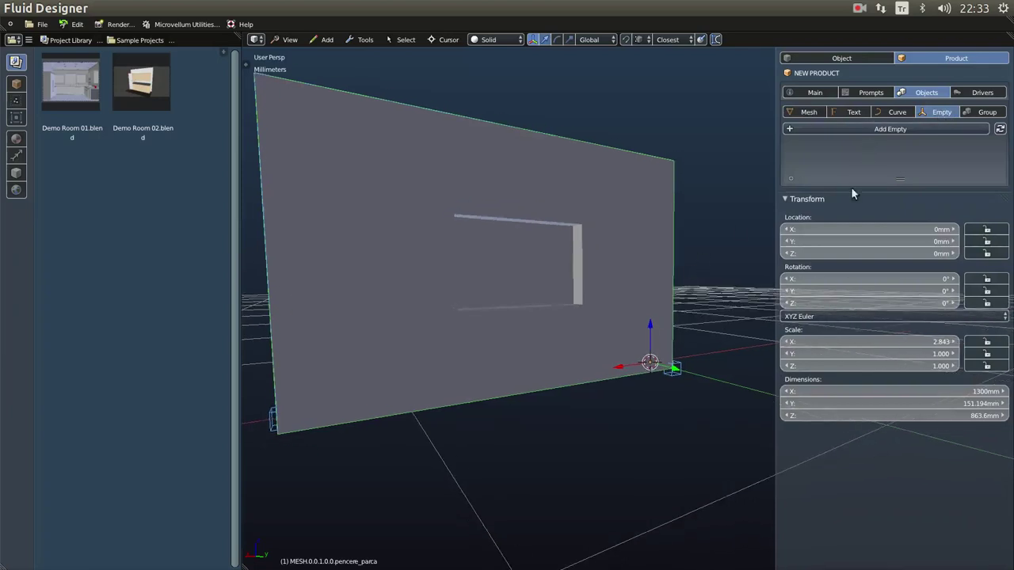
{"action": "left_click", "coordinate": [882, 133]}
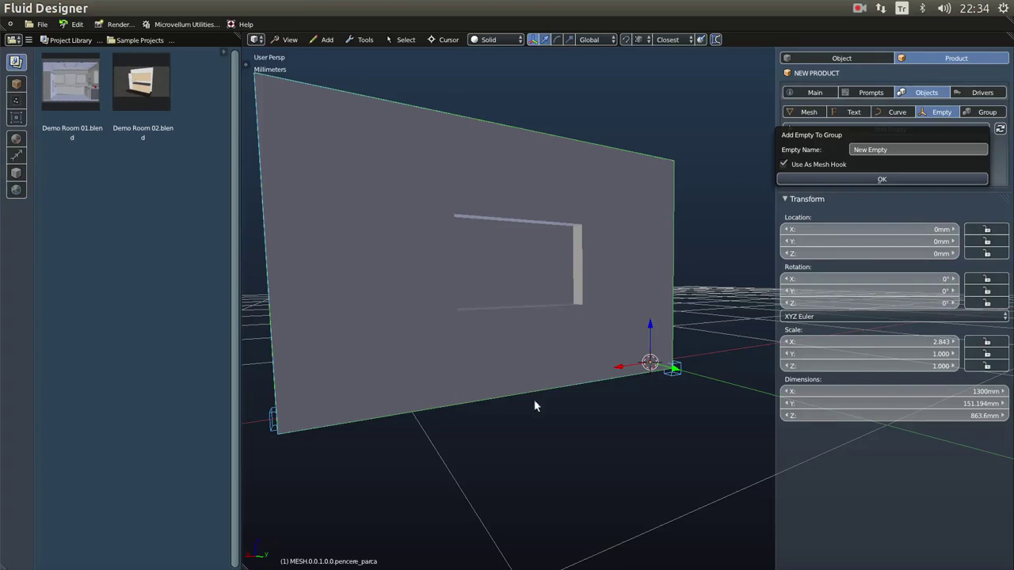
{"action": "left_click", "coordinate": [892, 149]}
{"action": "type", "text": "Parca X1 dim"}
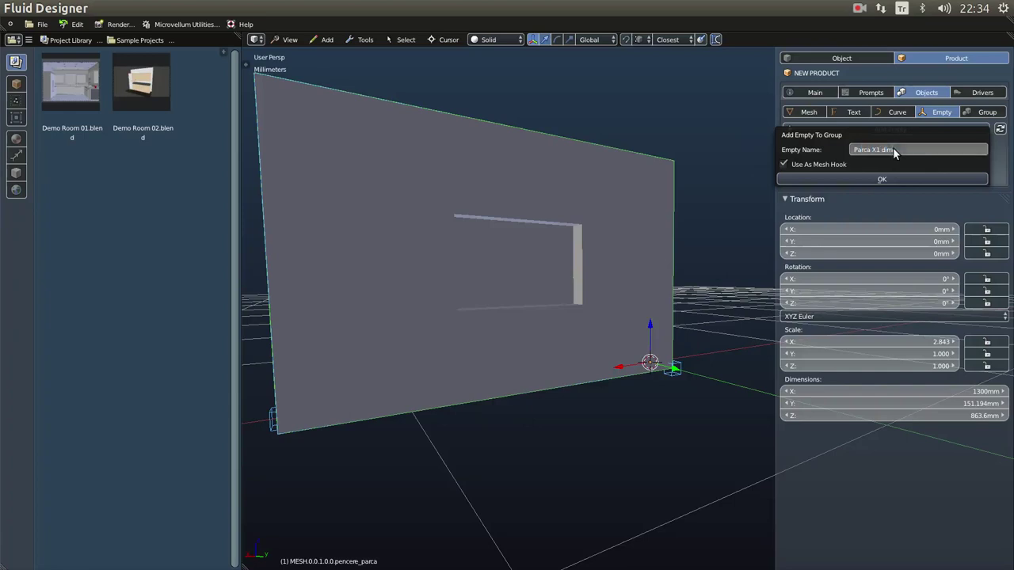
{"action": "left_click", "coordinate": [883, 179]}
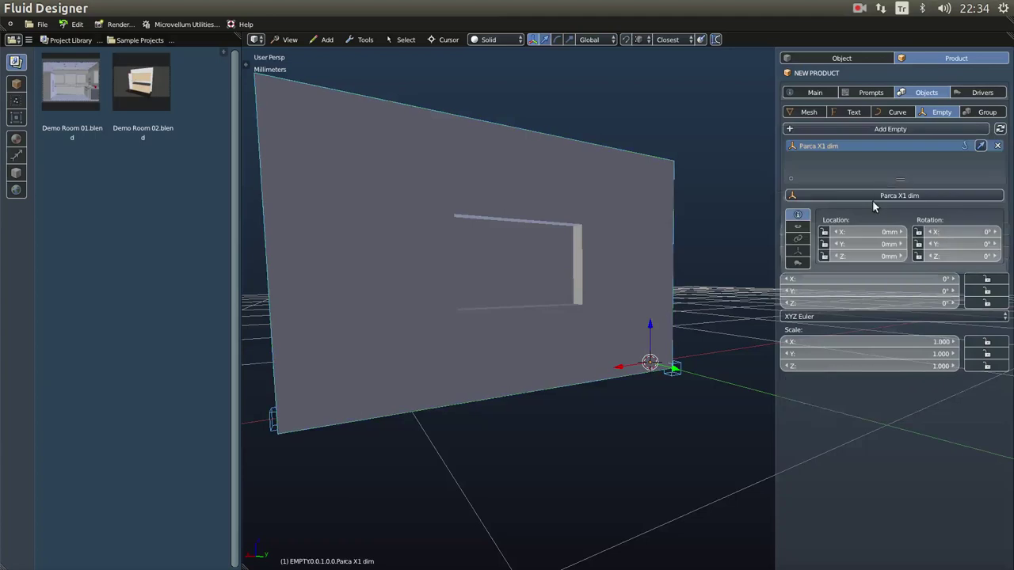
Snap the Parca X1 dim empty onto the panel's bottom edge at the farther vertical loop, X 866.6666 mm, Y 151.1936 mm, Z 0 mm.
{"action": "middle_click_drag", "start_coordinate": [631, 311], "coordinate": [608, 334]}
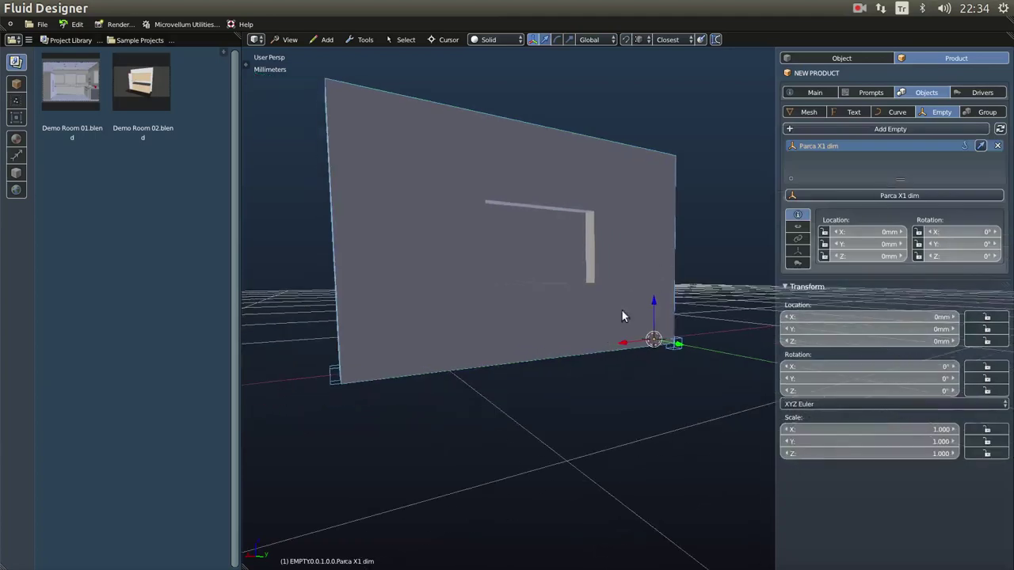
{"action": "key", "text": "g"}
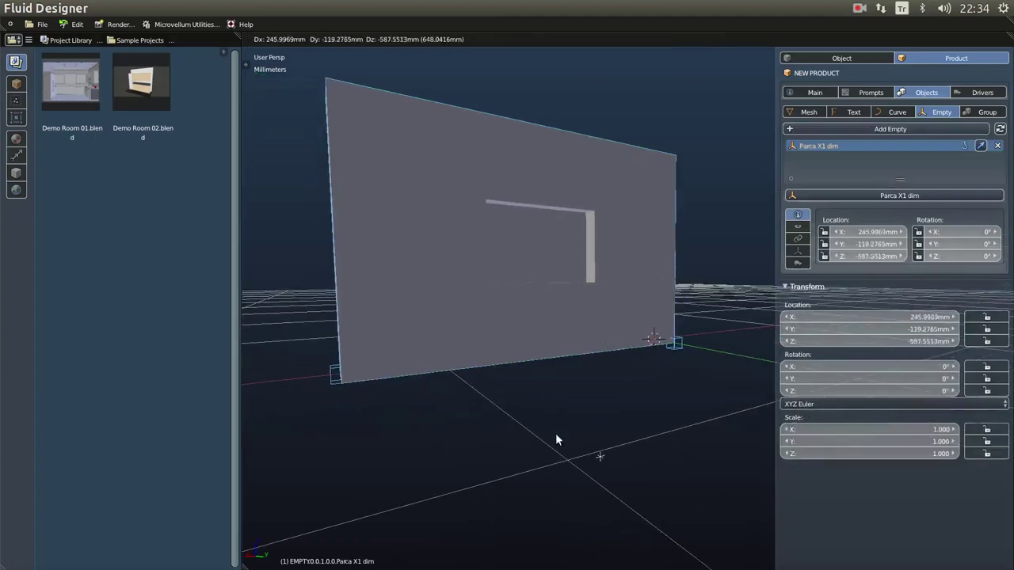
{"action": "right_click", "coordinate": [569, 395]}
{"action": "middle_click_drag", "start_coordinate": [525, 410], "coordinate": [555, 407]}
{"action": "key", "text": "g"}
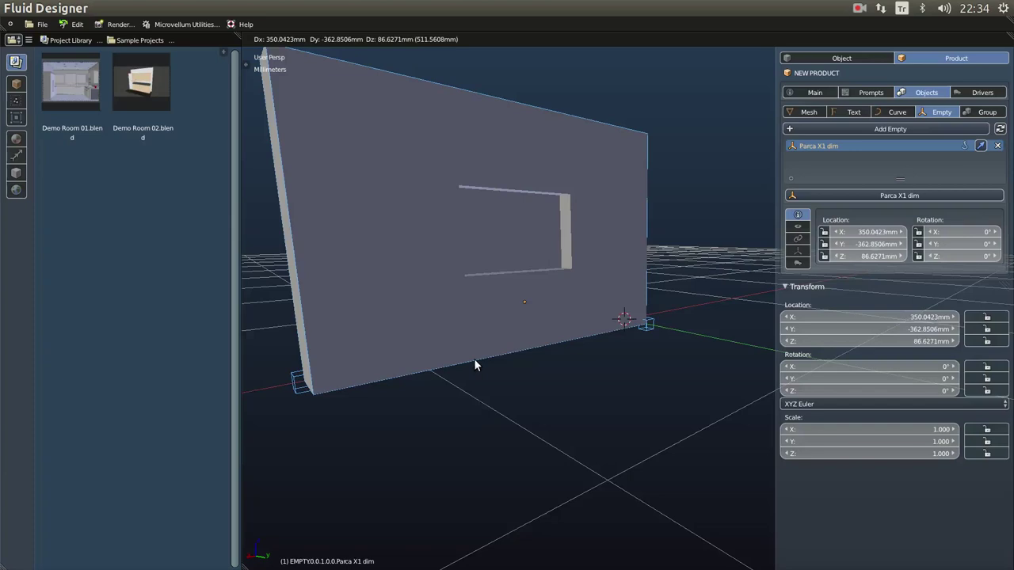
{"action": "left_click", "coordinate": [474, 358]}
{"action": "middle_click_drag", "start_coordinate": [516, 372], "coordinate": [567, 341]}
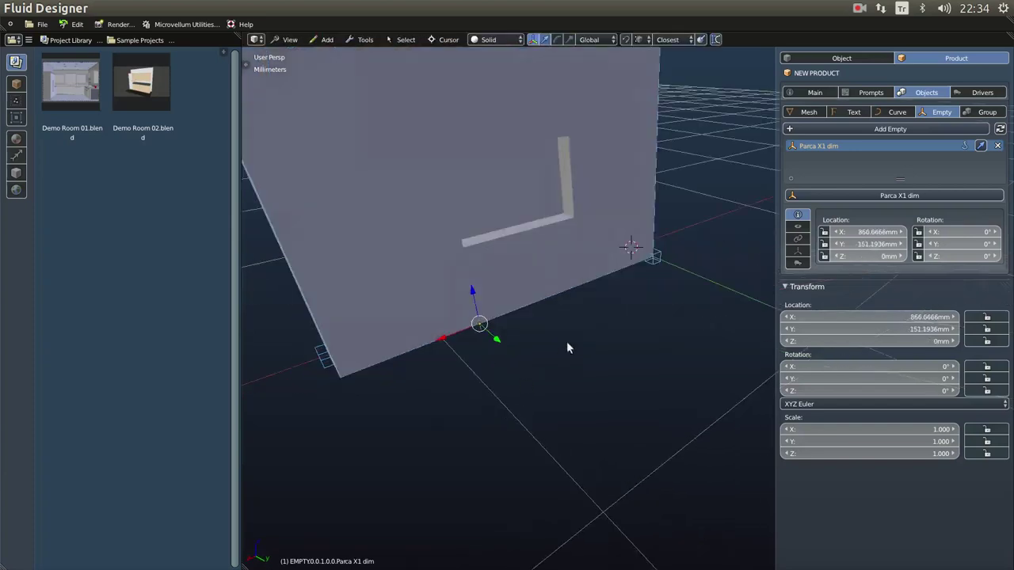
Add a mesh-hook empty named Parca X2 dim and snap it to the panel's bottom edge at X 433.3333 mm, Y 151.1936 mm.
{"action": "left_click", "coordinate": [902, 128]}
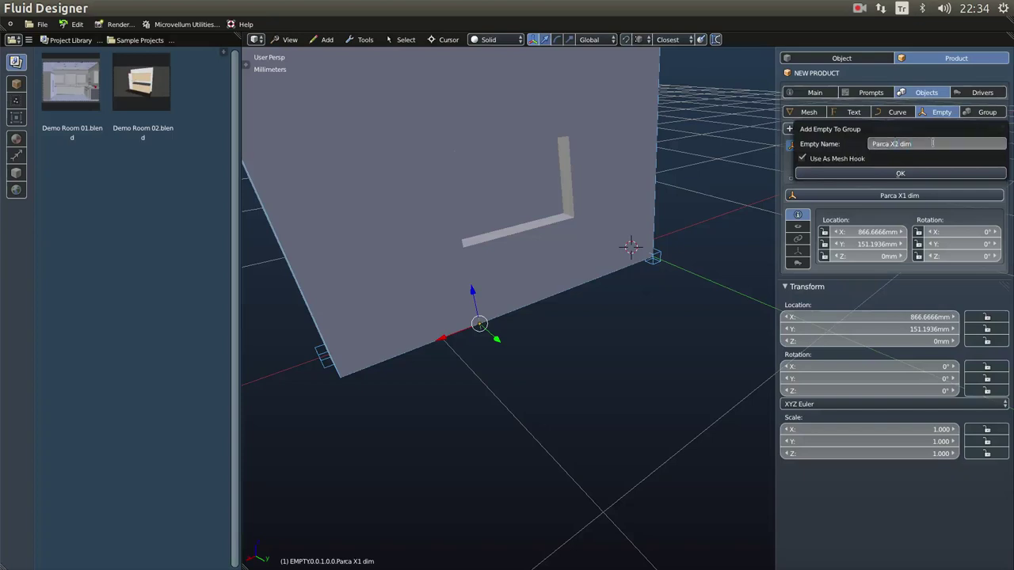
{"action": "left_click", "coordinate": [919, 173]}
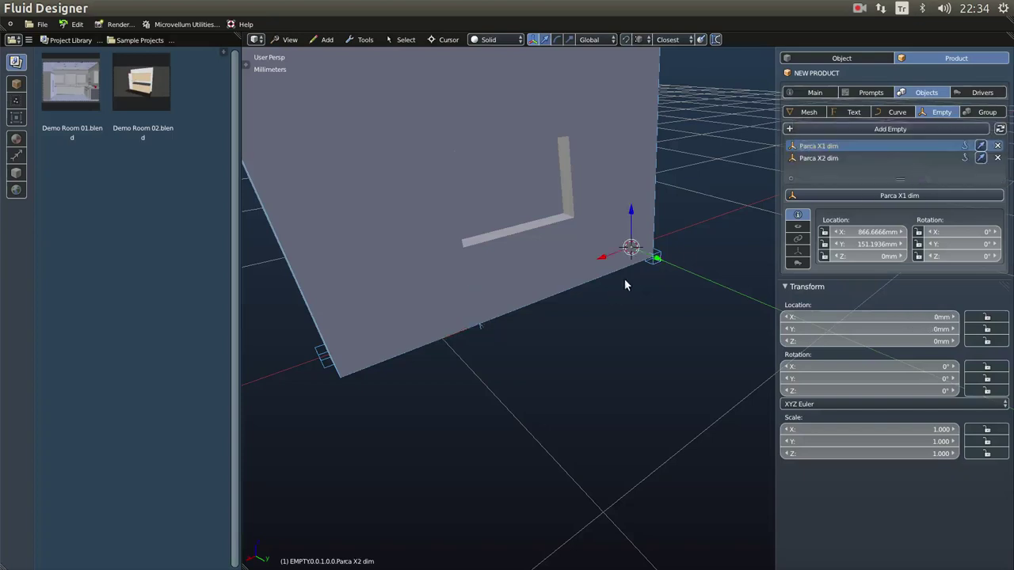
{"action": "key", "text": "g"}
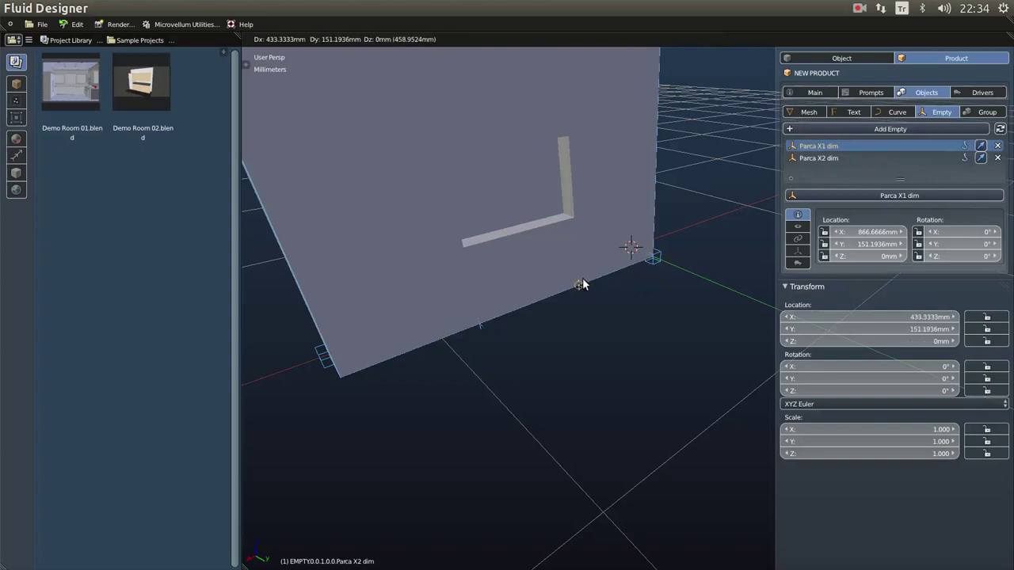
{"action": "left_click", "coordinate": [579, 349]}
{"action": "middle_click_drag", "start_coordinate": [560, 332], "coordinate": [564, 383]}
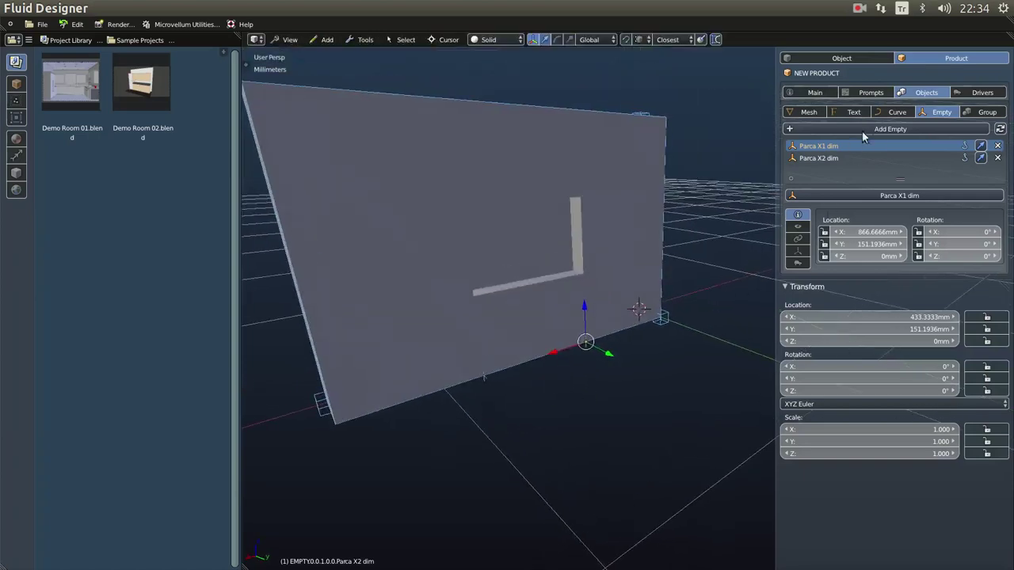
Add a mesh-hook empty named Parca Y1 dim and snap it to the panel's side edge at X 1300 mm, Z 287.8666 mm.
{"action": "left_click", "coordinate": [880, 131]}
{"action": "double_click", "coordinate": [877, 150]}
{"action": "type", "text": "X2"}
{"action": "key", "text": "Delete"}
{"action": "key", "text": "Delete"}
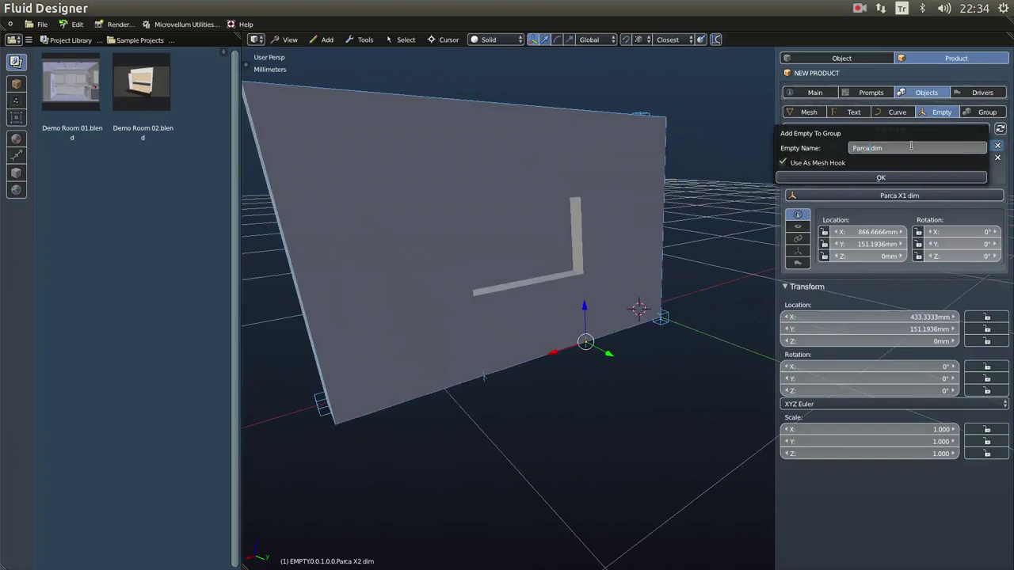
{"action": "type", "text": "Y1"}
{"action": "left_click", "coordinate": [889, 178]}
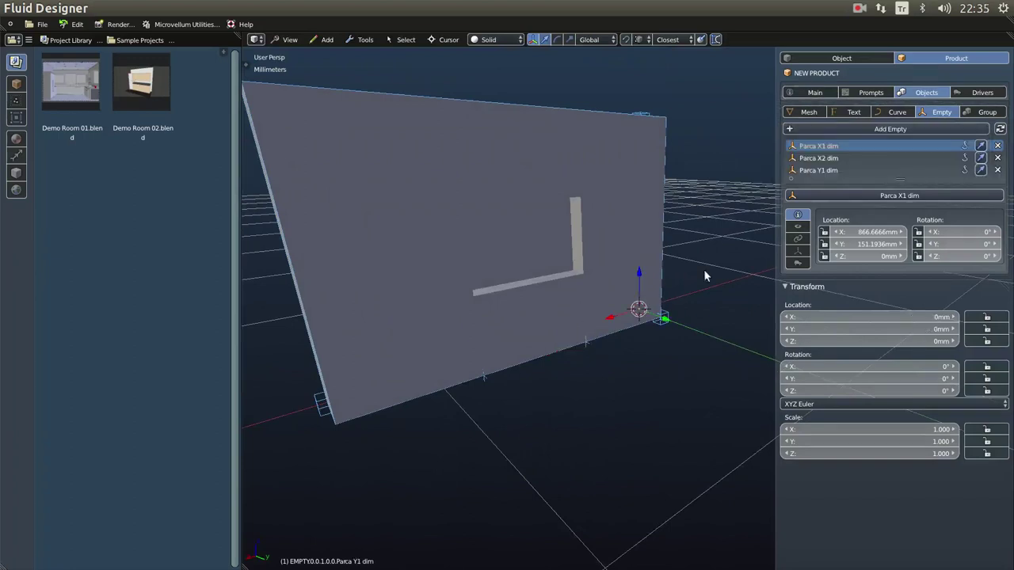
{"action": "middle_click_drag", "start_coordinate": [475, 308], "coordinate": [491, 141]}
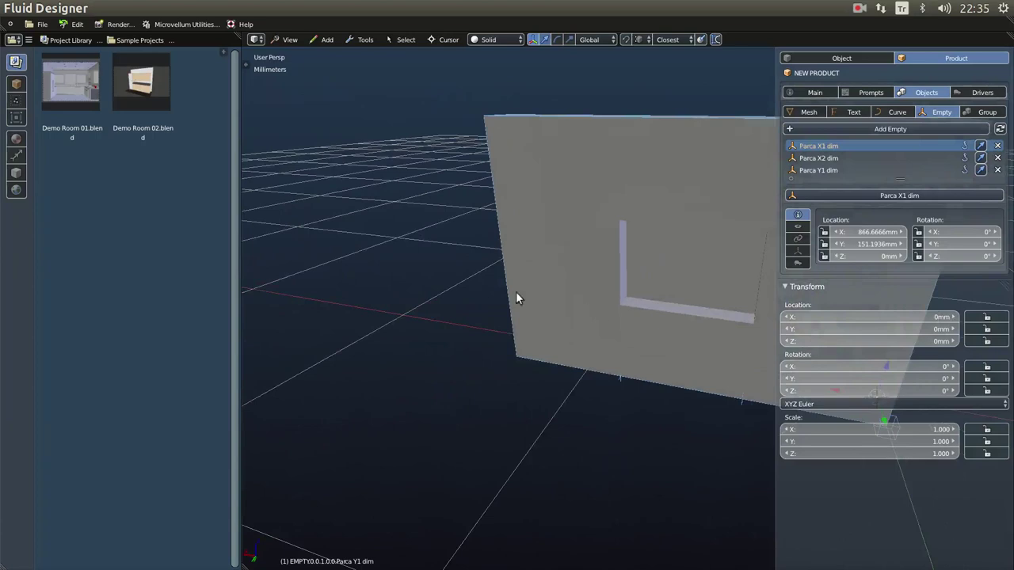
{"action": "key", "text": "g"}
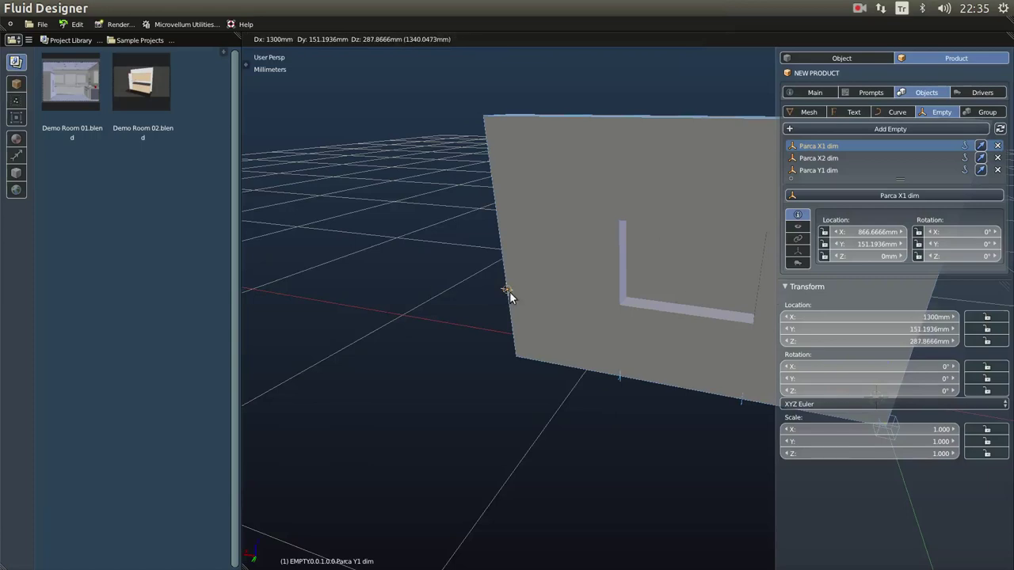
{"action": "left_click", "coordinate": [587, 302]}
Add a mesh-hook empty named Parca Y2 dim and snap it to the same side edge at Z 575.7333 mm.
{"action": "left_click", "coordinate": [893, 129]}
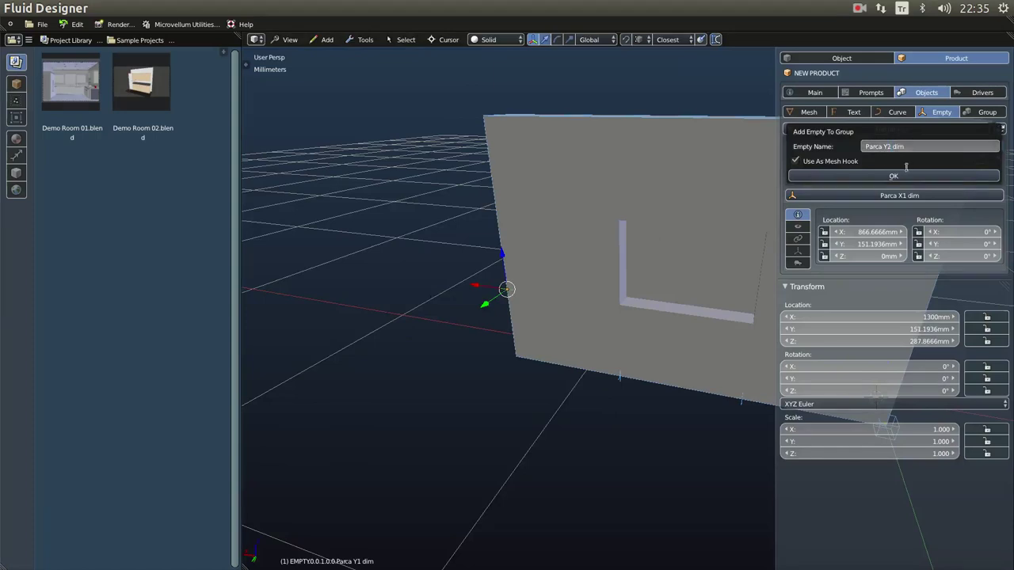
{"action": "left_click", "coordinate": [898, 176]}
{"action": "key", "text": "g"}
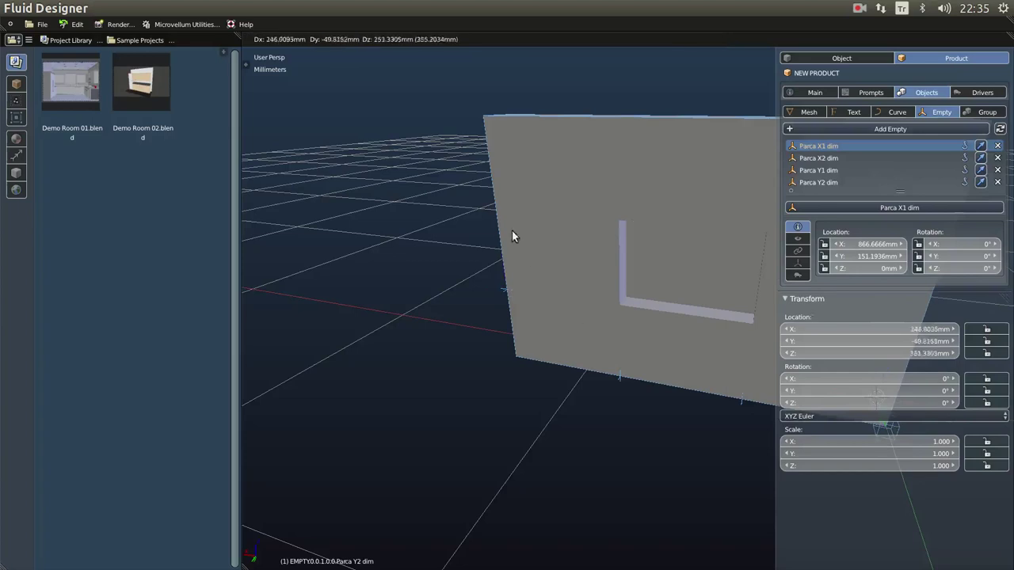
{"action": "left_click", "coordinate": [501, 210]}
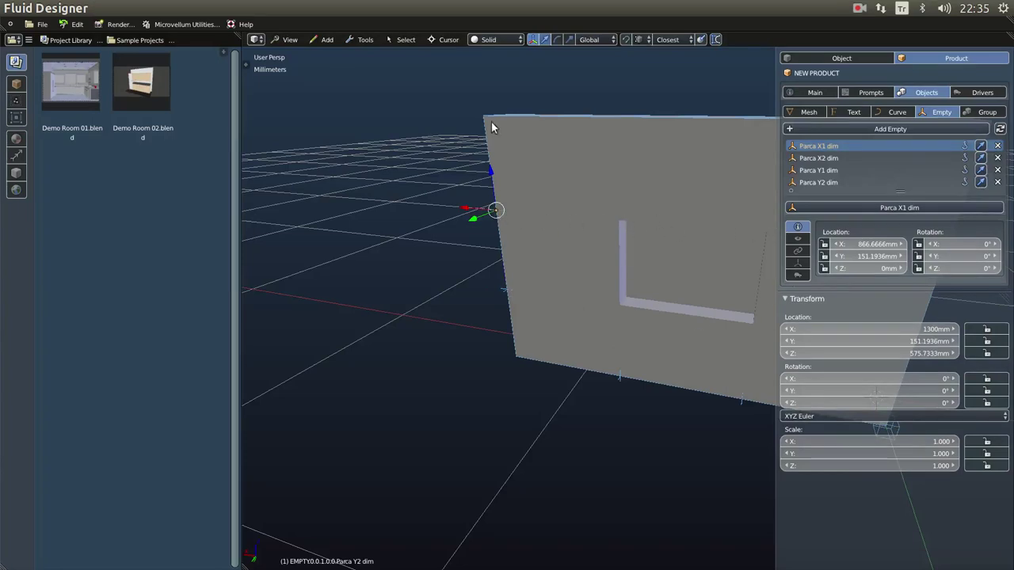
Try raising the Product Z Dim handle along the Z axis, away from the panel's upper corner.
{"action": "middle_click_drag", "start_coordinate": [496, 263], "coordinate": [520, 367]}
{"action": "middle_click_drag", "start_coordinate": [566, 418], "coordinate": [603, 362]}
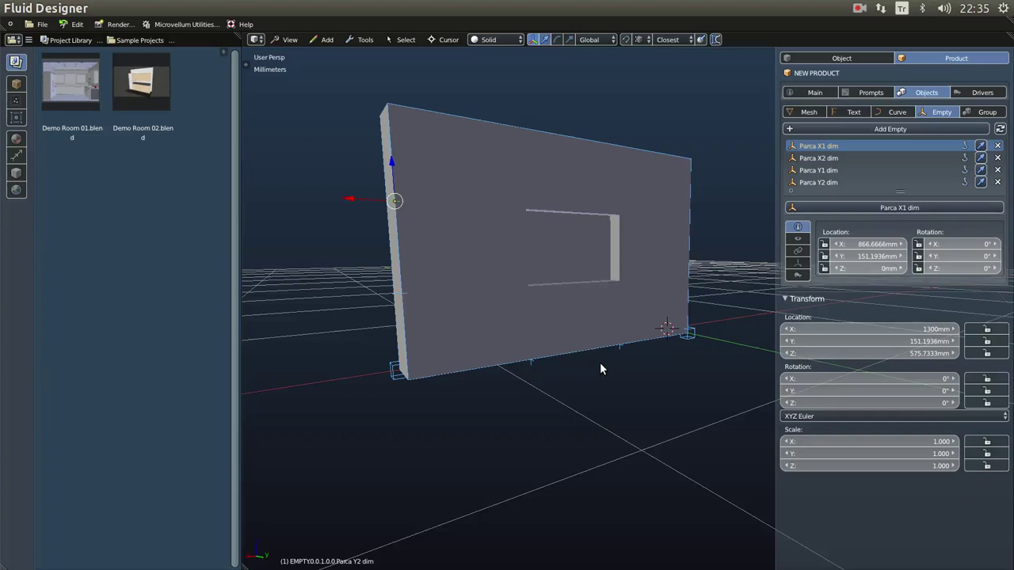
{"action": "middle_click_drag", "start_coordinate": [666, 362], "coordinate": [519, 388]}
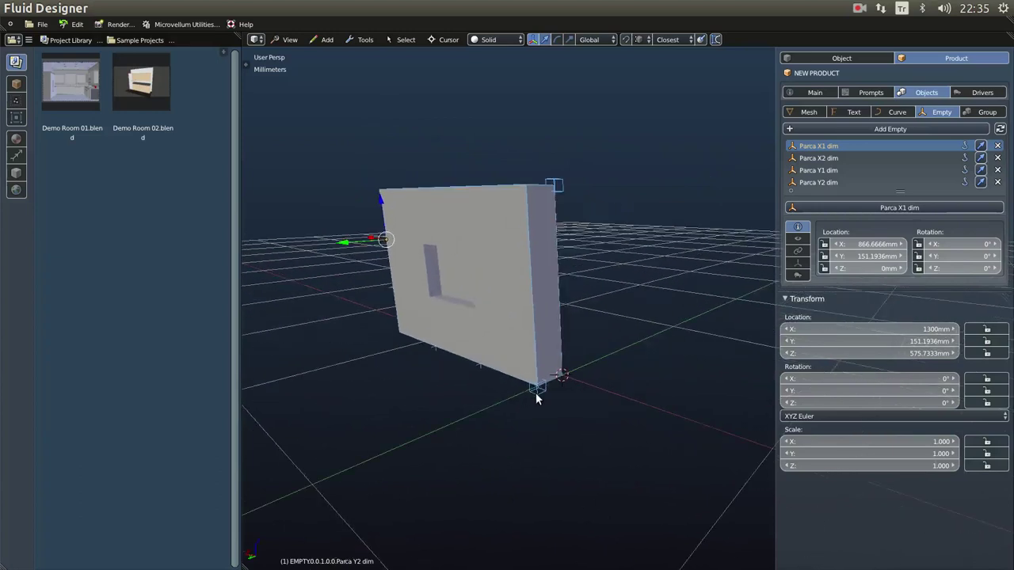
{"action": "right_click", "coordinate": [537, 395]}
{"action": "left_click_drag", "start_coordinate": [503, 404], "coordinate": [456, 413]}
{"action": "right_click", "coordinate": [457, 412]}
{"action": "middle_click_drag", "start_coordinate": [547, 232], "coordinate": [552, 316], "text": "shift"}
{"action": "right_click", "coordinate": [557, 289]}
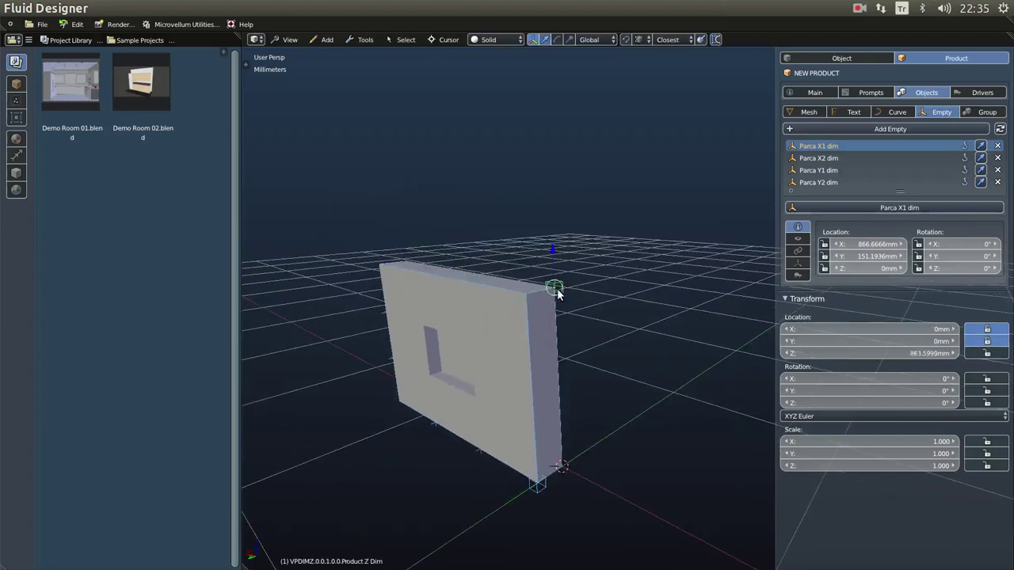
{"action": "left_click_drag", "start_coordinate": [557, 293], "coordinate": [555, 79]}
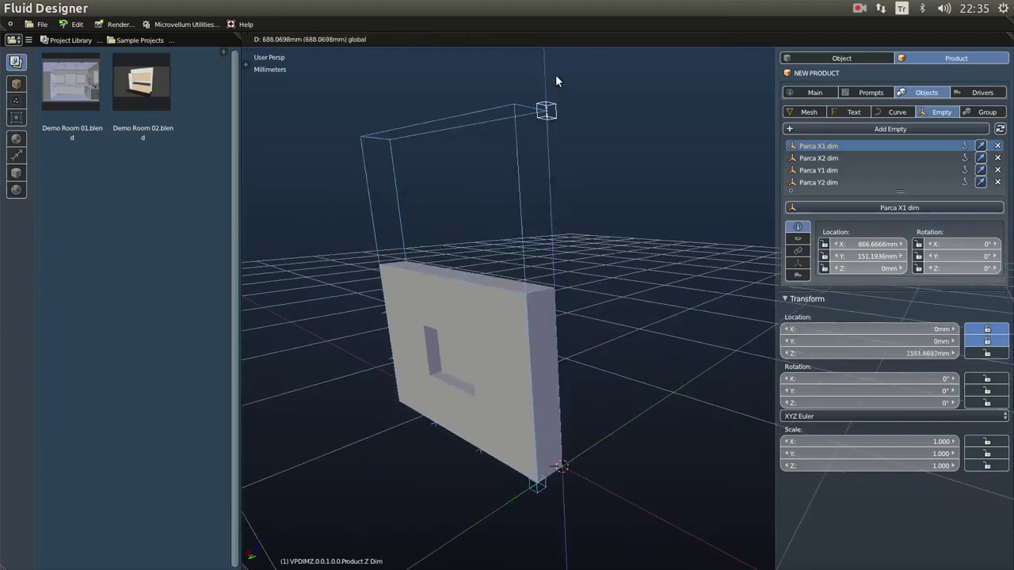
{"action": "key", "text": "Escape"}
Put pencere_parca in Edit Mode and select the three faces on the panel's end beside the Product X Dim handle.
{"action": "middle_click_drag", "start_coordinate": [605, 258], "coordinate": [512, 372]}
{"action": "middle_click_drag", "start_coordinate": [587, 448], "coordinate": [581, 425]}
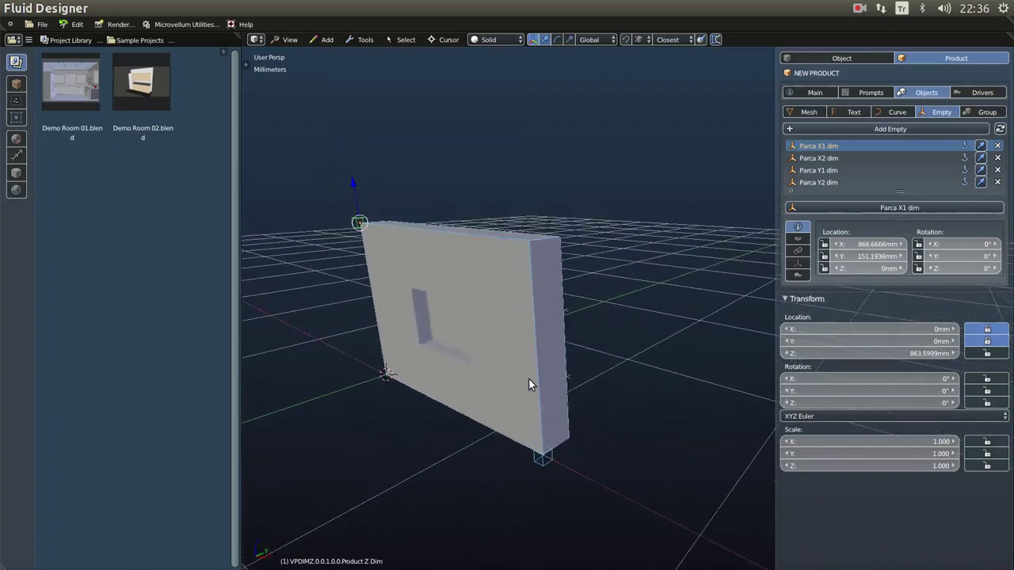
{"action": "left_click", "coordinate": [526, 352]}
{"action": "key", "text": "Tab"}
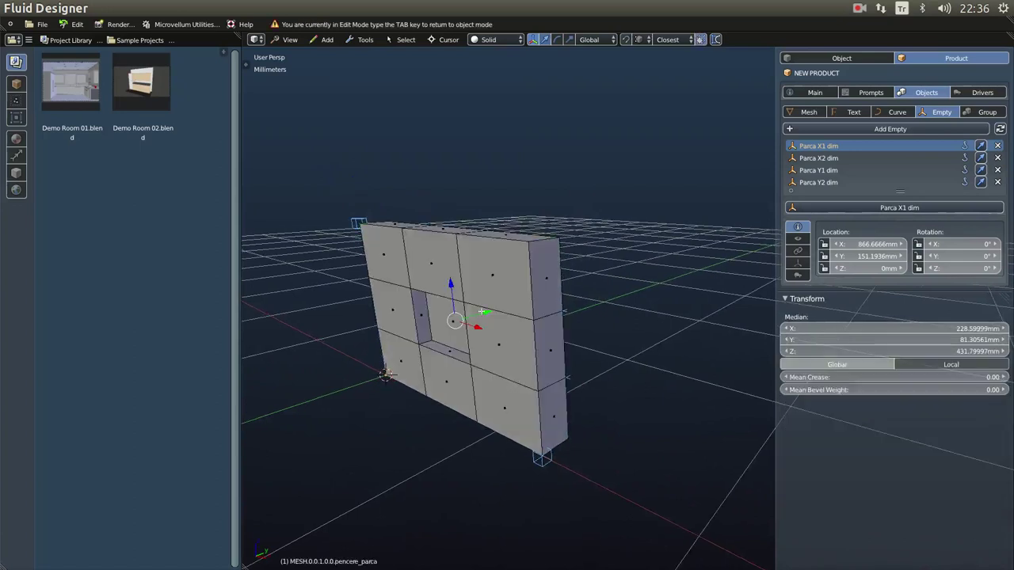
{"action": "middle_click_drag", "start_coordinate": [584, 398], "coordinate": [575, 361]}
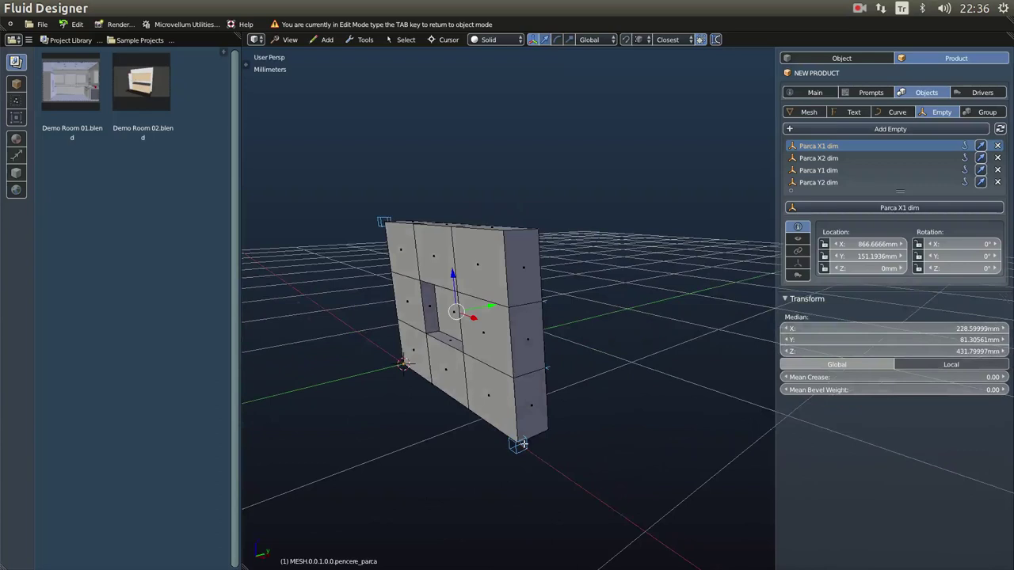
{"action": "left_click", "coordinate": [528, 287]}
{"action": "left_click", "coordinate": [533, 402], "text": "shift"}
{"action": "middle_click_drag", "start_coordinate": [533, 402], "coordinate": [542, 378]}
Try moving the selected end faces outward along the X axis.
{"action": "key", "text": "g"}
{"action": "key", "text": "x"}
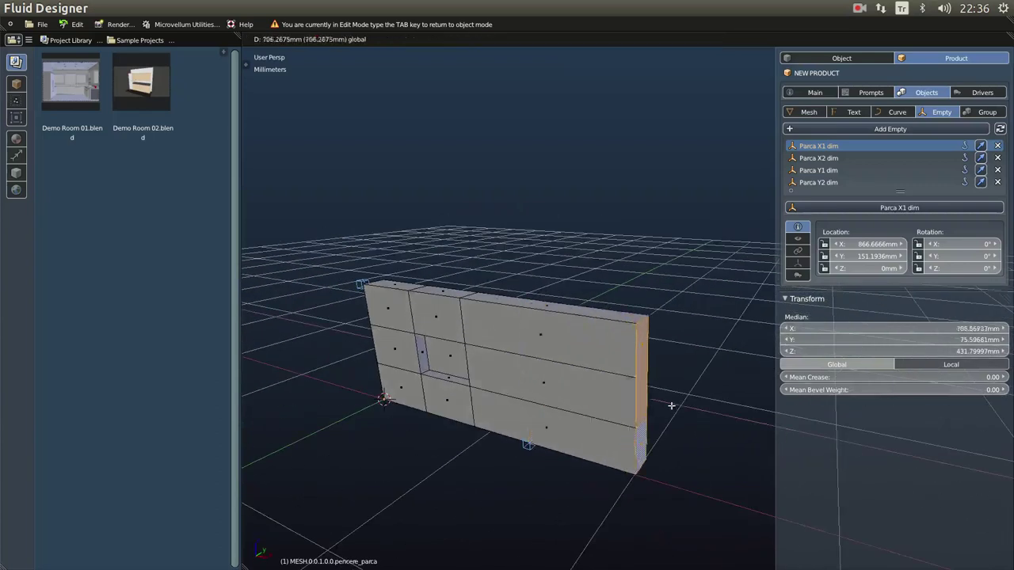
{"action": "key", "text": "Escape"}
Assign the three selected end faces of pencere_parca to the X Dimension vertex group.
{"action": "middle_click_drag", "start_coordinate": [599, 409], "coordinate": [507, 431]}
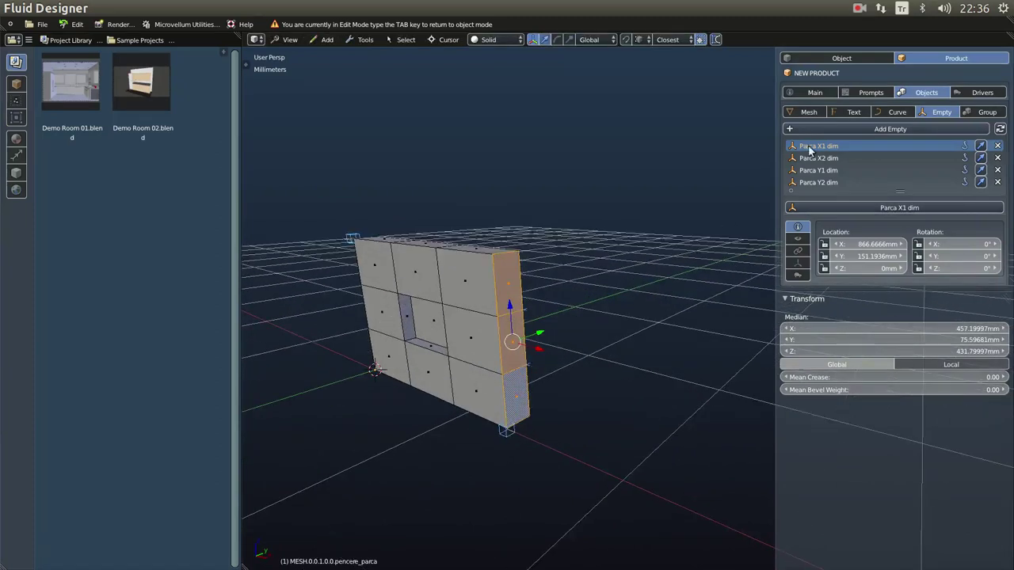
{"action": "left_click", "coordinate": [841, 58]}
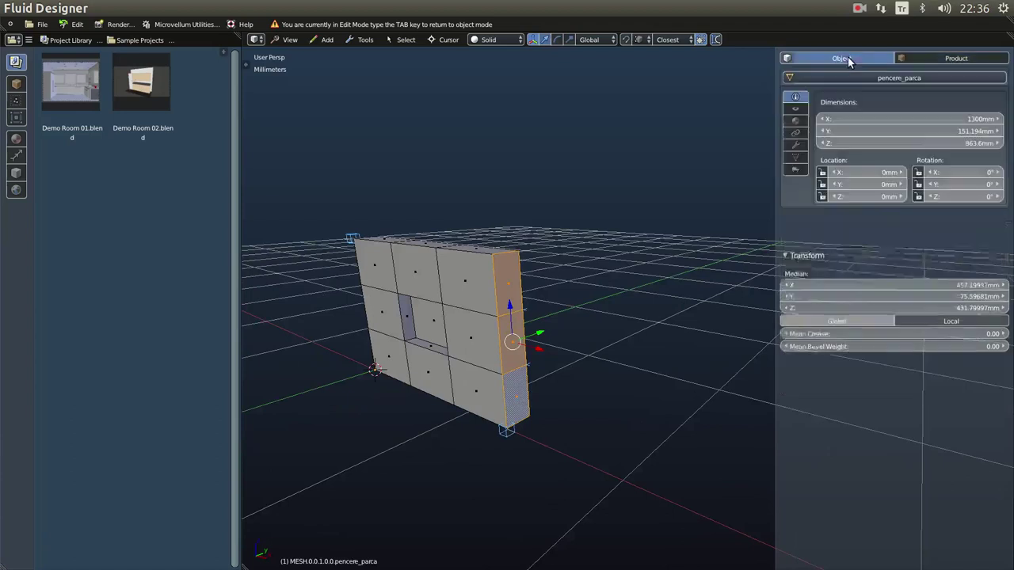
{"action": "left_click", "coordinate": [796, 157]}
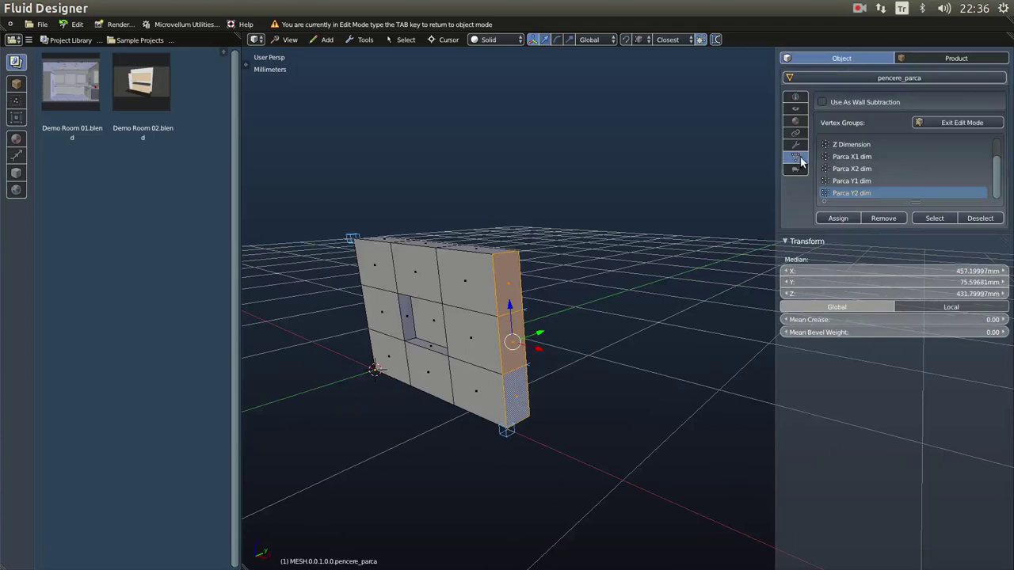
{"action": "scroll", "coordinate": [869, 164], "scroll_direction": "up", "scroll_amount": 2}
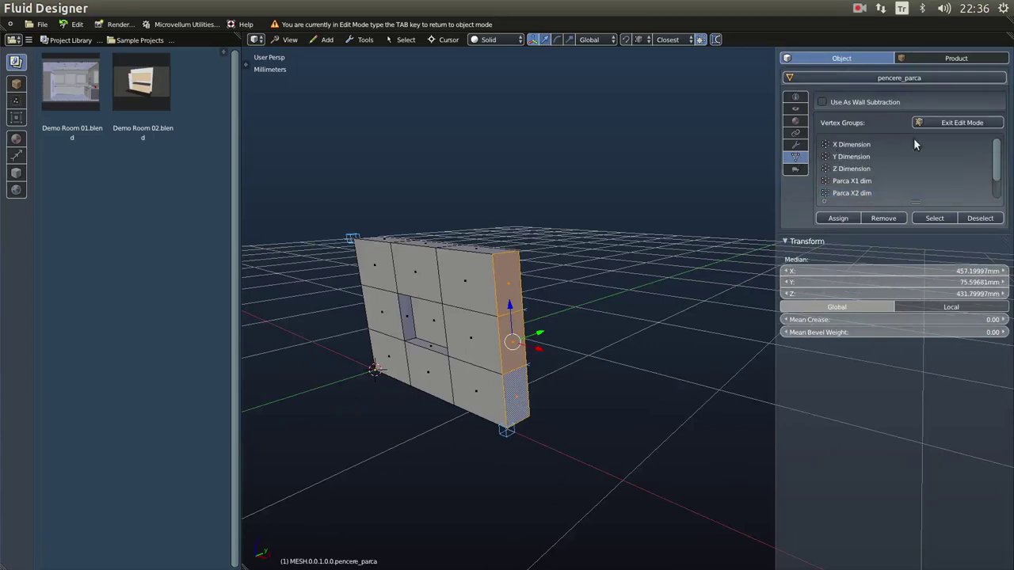
{"action": "left_click", "coordinate": [858, 146]}
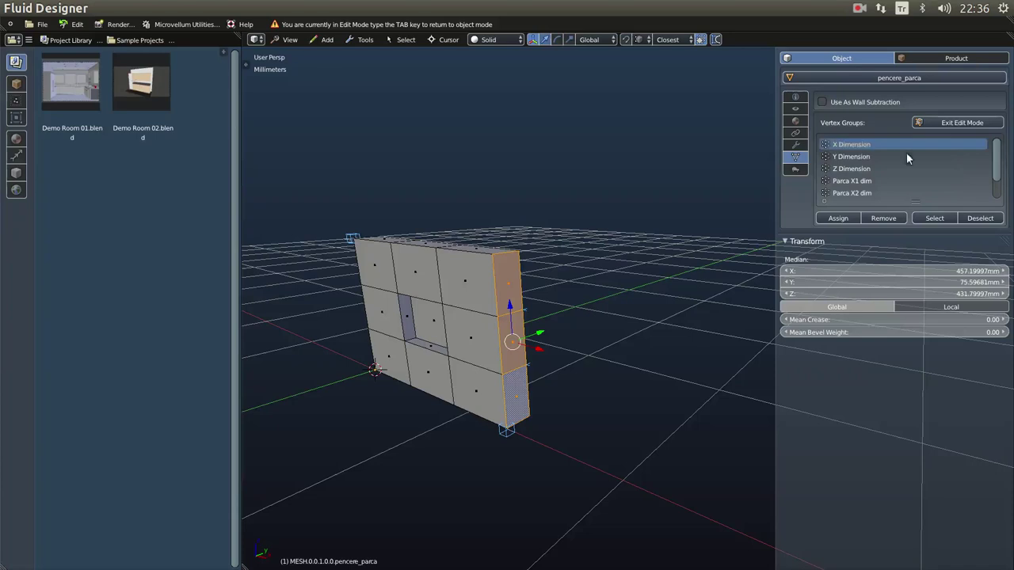
{"action": "left_click", "coordinate": [846, 220]}
{"action": "middle_click_drag", "start_coordinate": [584, 259], "coordinate": [609, 260]}
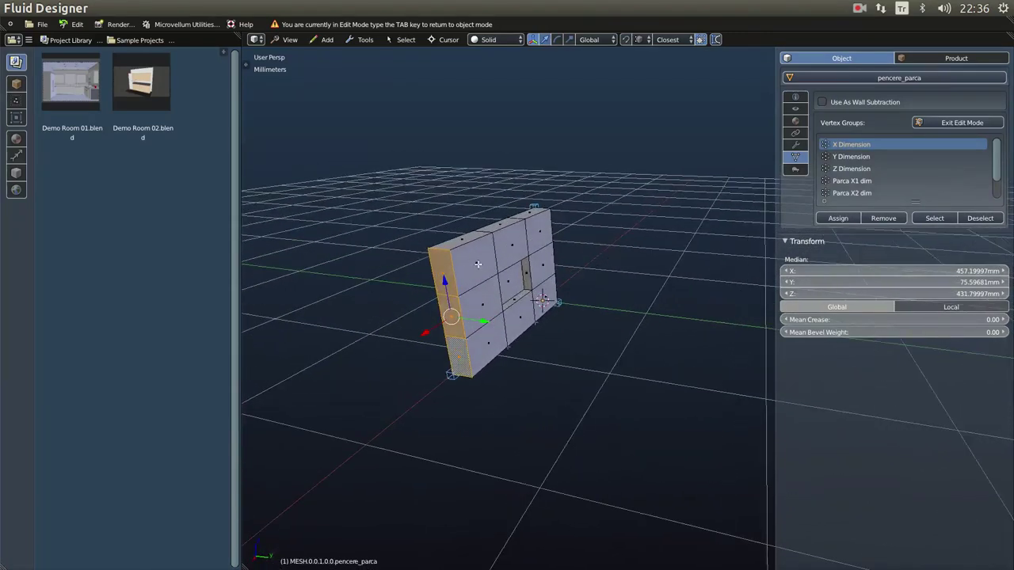
Select all nine faces on pencere_parca's Product Y Dim side, including the recessed face inside the opening.
{"action": "middle_click_drag", "start_coordinate": [479, 271], "coordinate": [514, 283]}
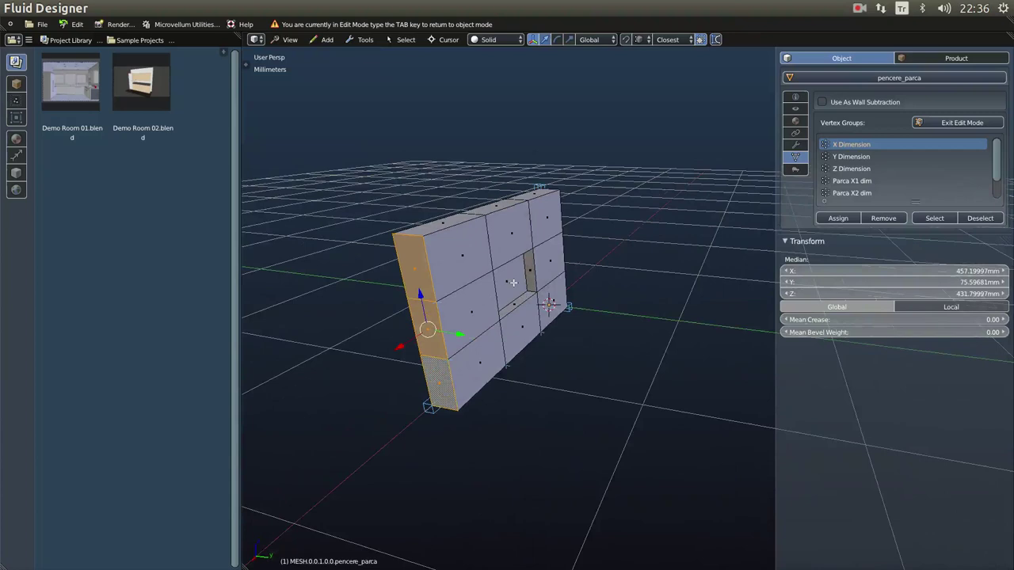
{"action": "right_click", "coordinate": [460, 259]}
{"action": "right_click", "coordinate": [517, 244], "text": "shift"}
{"action": "right_click", "coordinate": [549, 230], "text": "shift"}
{"action": "right_click", "coordinate": [481, 312], "text": "shift"}
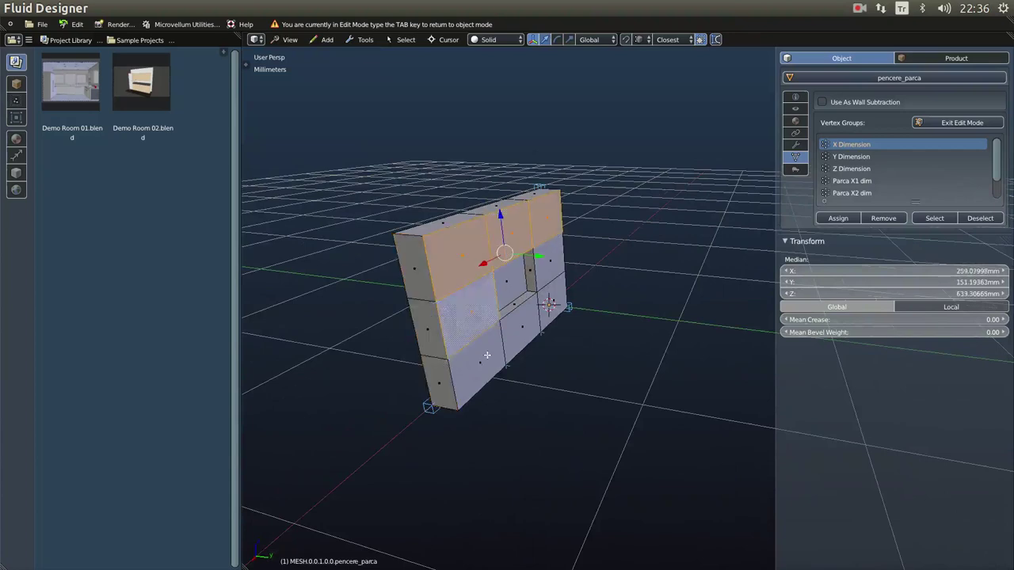
{"action": "right_click", "coordinate": [542, 316], "text": "shift"}
{"action": "right_click", "coordinate": [549, 272], "text": "shift"}
{"action": "middle_click_drag", "start_coordinate": [550, 272], "coordinate": [608, 279]}
{"action": "right_click", "coordinate": [551, 297], "text": "shift"}
Check the faces around the opening and assign the nine selected faces to the Y Dimension vertex group.
{"action": "scroll", "coordinate": [588, 334], "scroll_direction": "up", "scroll_amount": 2}
{"action": "scroll", "coordinate": [588, 333], "scroll_direction": "up", "scroll_amount": 2}
{"action": "scroll", "coordinate": [607, 280], "scroll_direction": "up", "scroll_amount": 2}
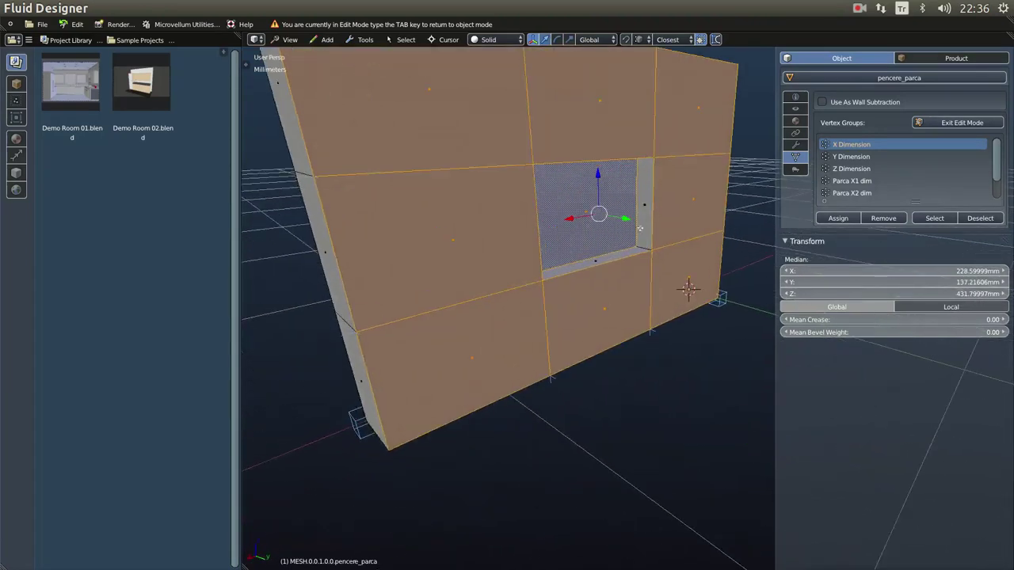
{"action": "middle_click_drag", "start_coordinate": [638, 230], "coordinate": [487, 447]}
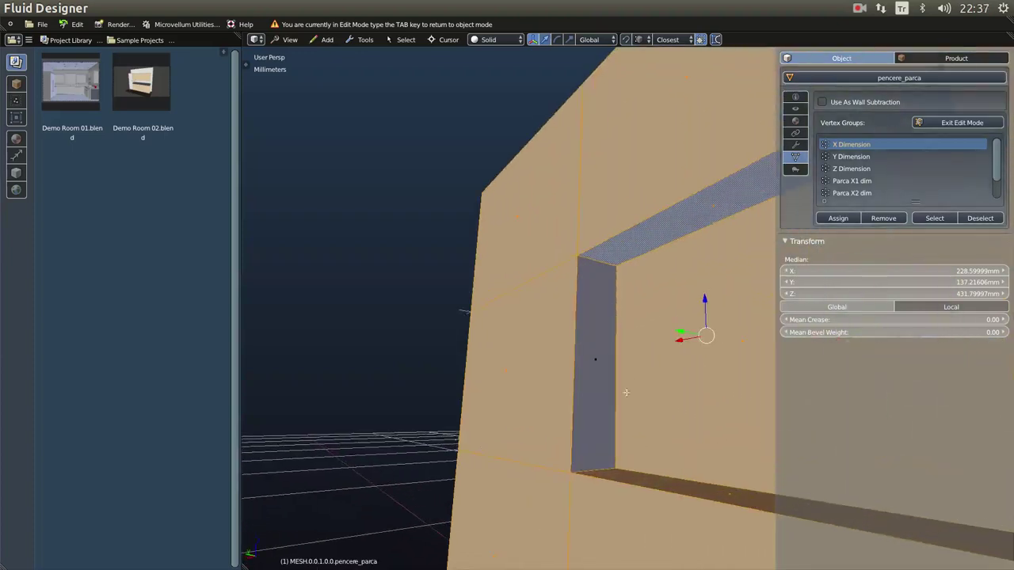
{"action": "scroll", "coordinate": [594, 377], "scroll_direction": "down", "scroll_amount": 9}
{"action": "middle_click_drag", "start_coordinate": [594, 377], "coordinate": [596, 345]}
{"action": "left_click_drag", "start_coordinate": [591, 341], "coordinate": [666, 349]}
{"action": "right_click", "coordinate": [666, 350]}
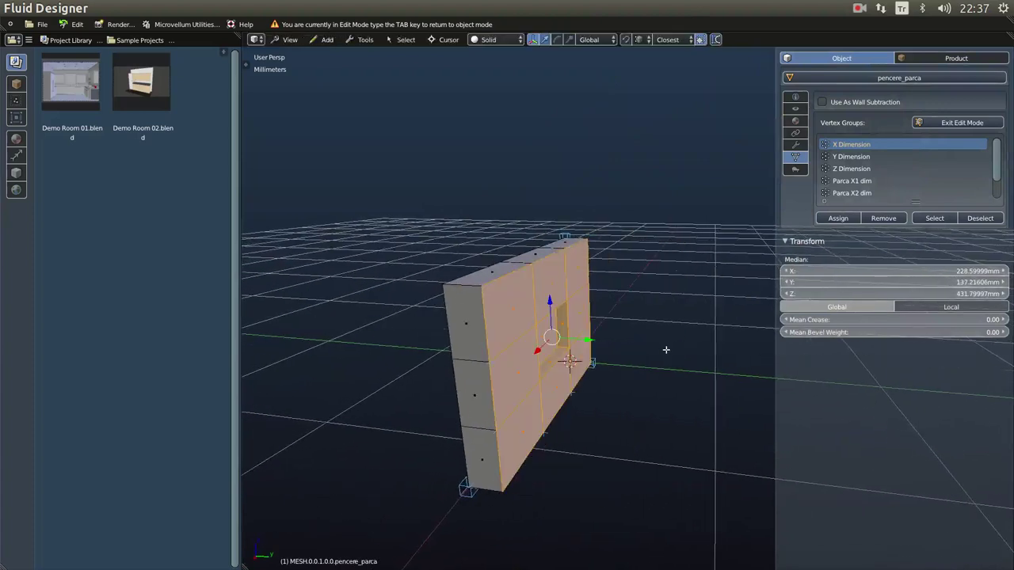
{"action": "left_click", "coordinate": [856, 158]}
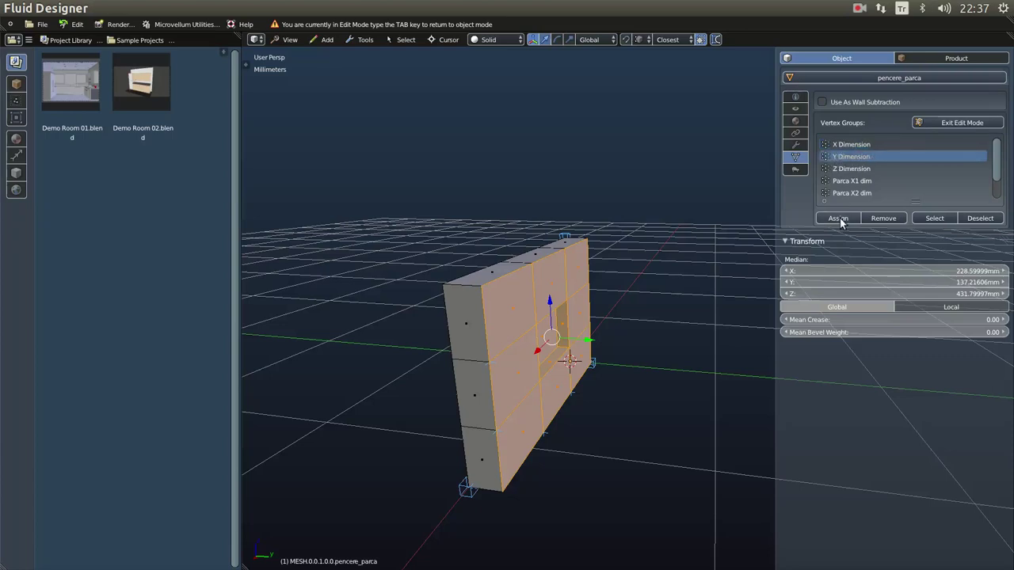
Select the three faces along the panel's upper edge and assign them to the Z Dimension vertex group.
{"action": "middle_click_drag", "start_coordinate": [595, 315], "coordinate": [560, 338]}
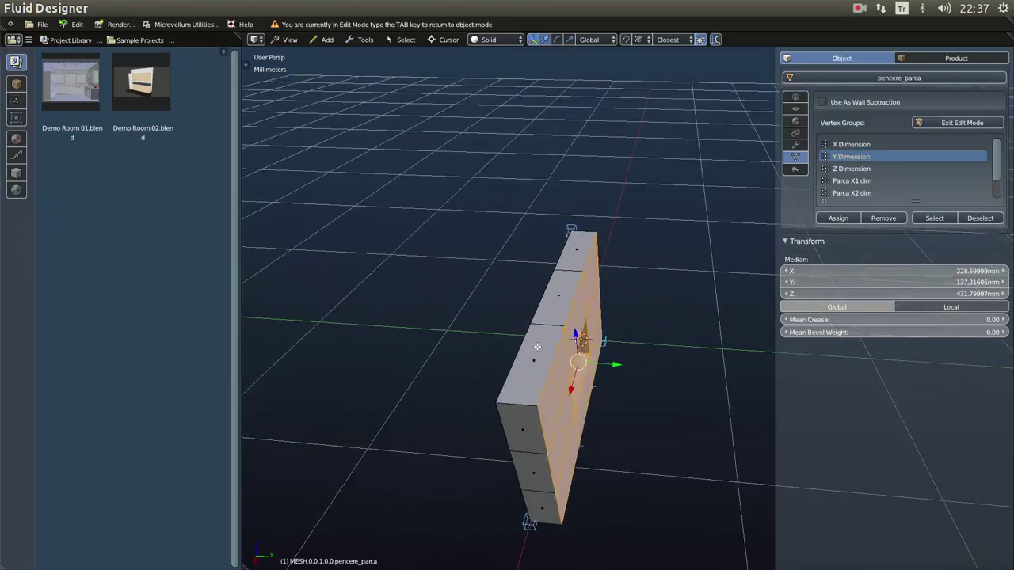
{"action": "right_click", "coordinate": [560, 296]}
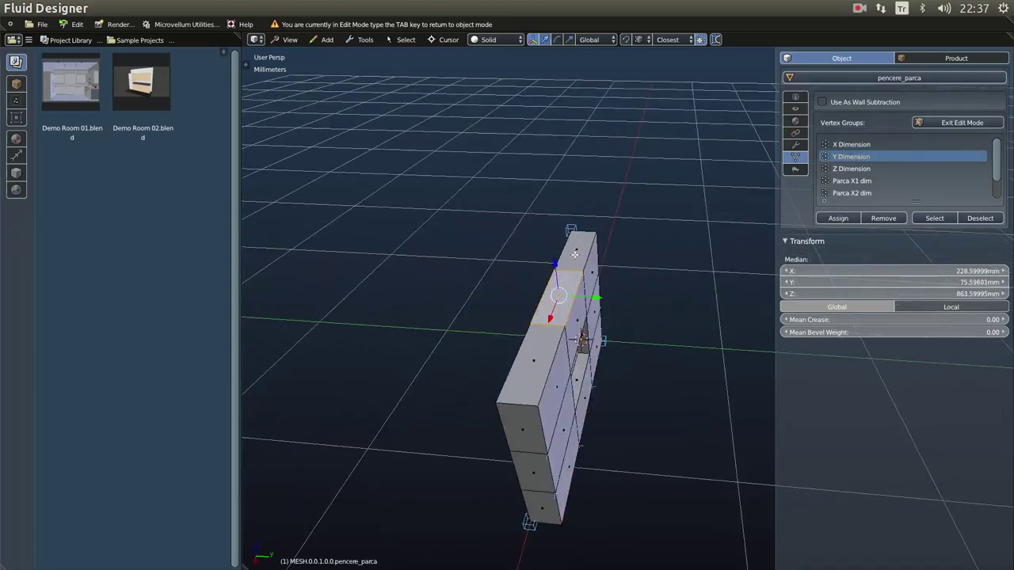
{"action": "right_click", "coordinate": [543, 328], "text": "shift"}
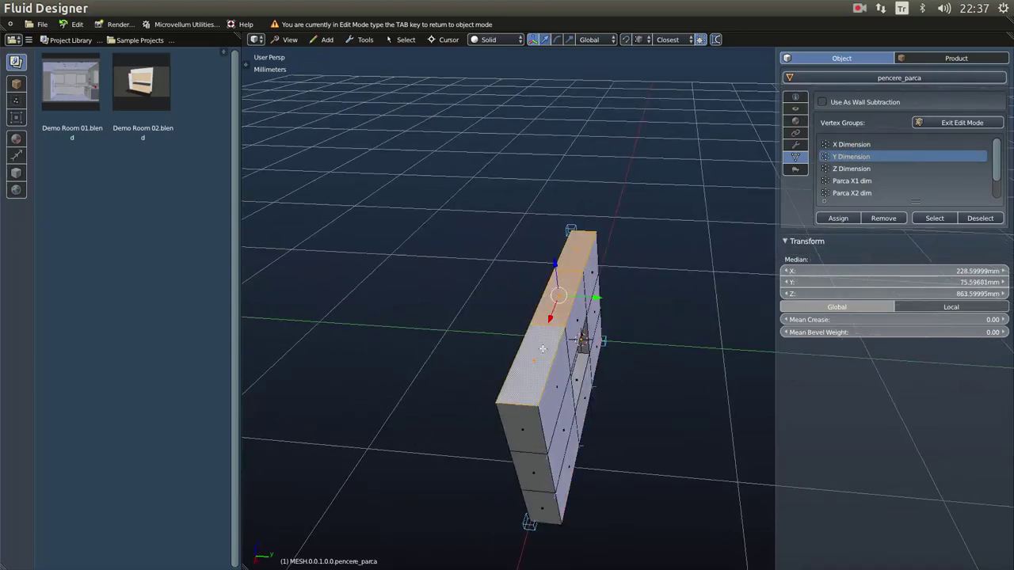
{"action": "left_click", "coordinate": [858, 169]}
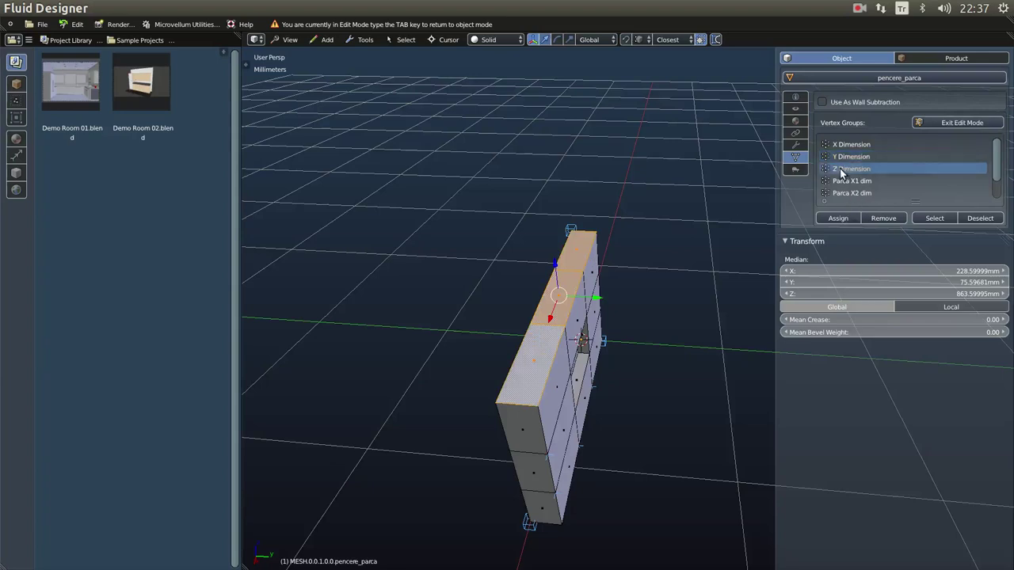
{"action": "left_click", "coordinate": [840, 219]}
Make Parca X1 dim the active vertex group, clear the selection, and switch to wireframe display with Vertex select mode.
{"action": "middle_click_drag", "start_coordinate": [618, 353], "coordinate": [789, 286]}
{"action": "middle_click_drag", "start_coordinate": [663, 378], "coordinate": [724, 264], "text": "shift"}
{"action": "scroll", "coordinate": [875, 173], "scroll_direction": "down", "scroll_amount": 2}
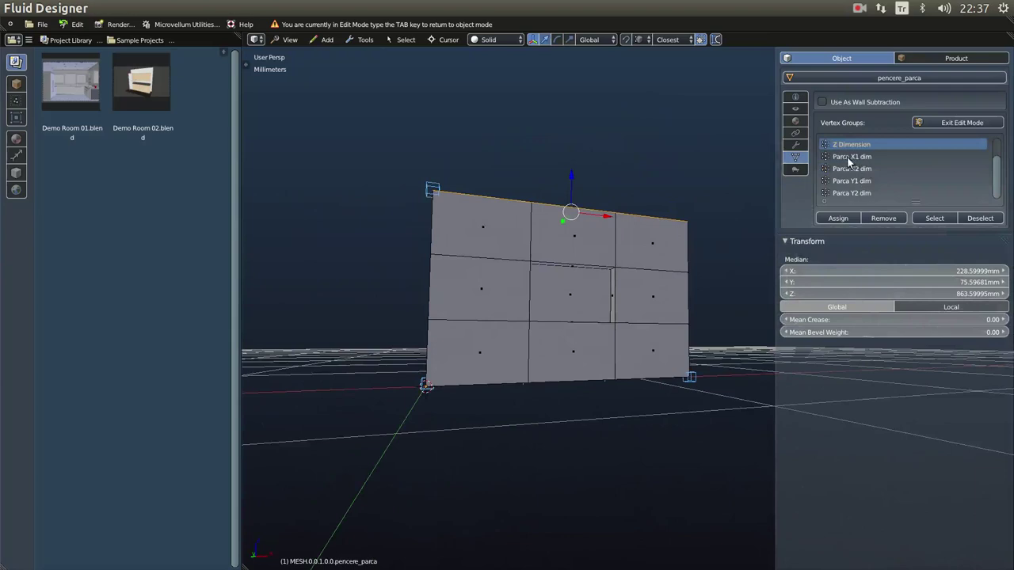
{"action": "left_click", "coordinate": [852, 157]}
{"action": "middle_click_drag", "start_coordinate": [533, 358], "coordinate": [511, 368]}
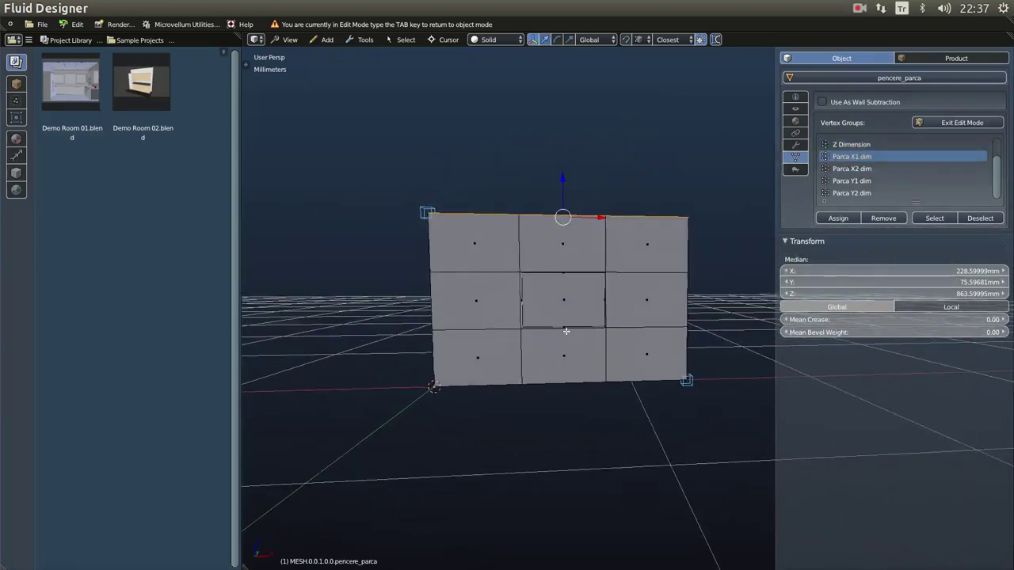
{"action": "key", "text": "a"}
{"action": "key", "text": "z"}
{"action": "key", "text": "ctrl+Tab"}
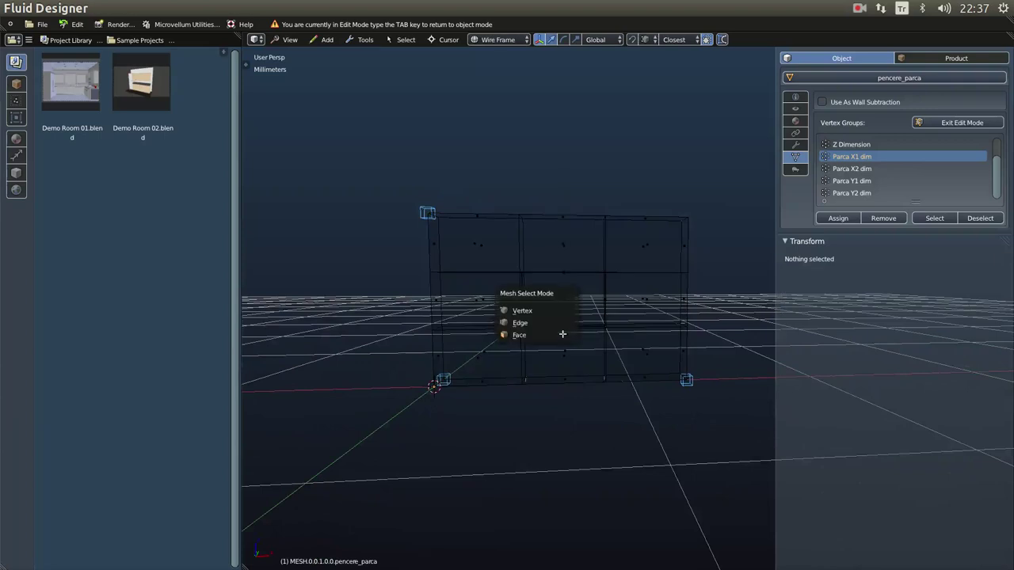
{"action": "left_click", "coordinate": [546, 317]}
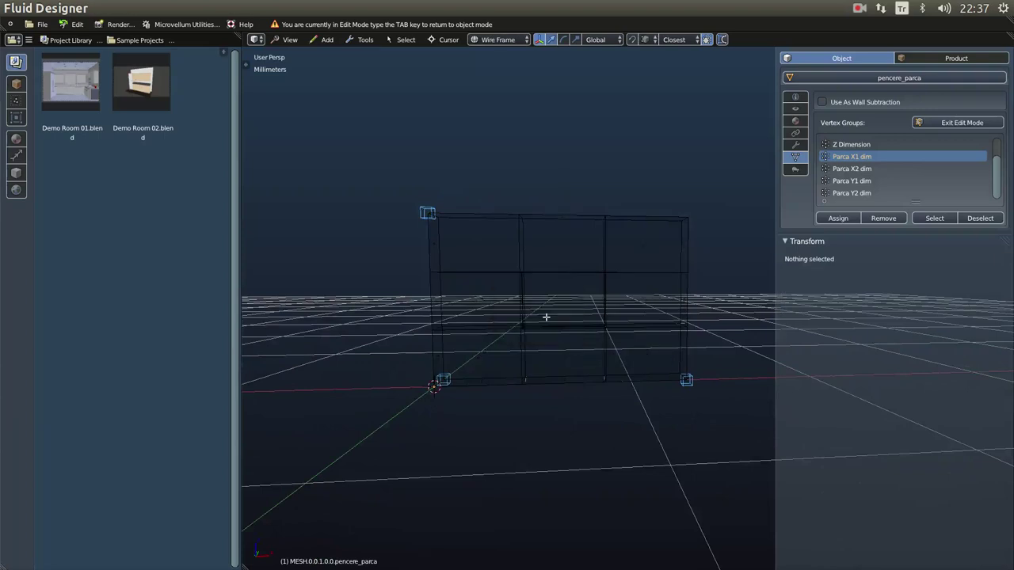
Circle-select the inner vertical line of vertices nearest the origin and assign it to the Parca X1 dim vertex group.
{"action": "key", "text": "c"}
{"action": "left_click_drag", "start_coordinate": [525, 229], "coordinate": [523, 401]}
{"action": "key", "text": "Escape"}
{"action": "key", "text": "z"}
{"action": "middle_click_drag", "start_coordinate": [492, 371], "coordinate": [531, 372]}
{"action": "middle_click_drag", "start_coordinate": [596, 369], "coordinate": [580, 315]}
{"action": "mouse_move", "coordinate": [576, 310]}
{"action": "left_mouse_down"}
{"action": "mouse_move", "coordinate": [602, 308]}
{"action": "mouse_move", "coordinate": [561, 309]}
{"action": "mouse_move", "coordinate": [609, 321]}
{"action": "mouse_move", "coordinate": [581, 322]}
{"action": "left_mouse_up"}
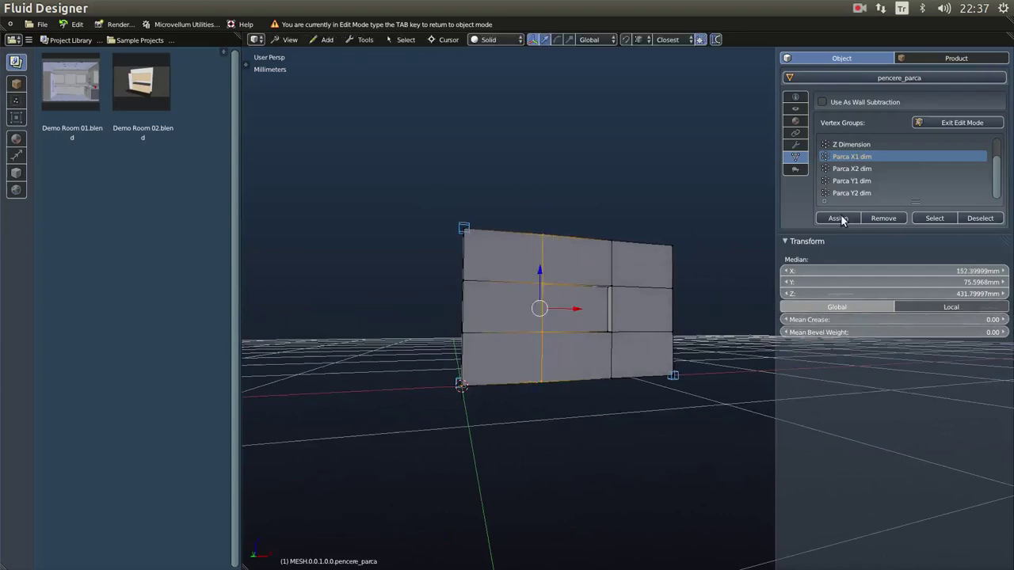
Circle-select the inner vertical line of vertices nearest the Product X Dim handle and assign it to the Parca X2 dim vertex group.
{"action": "middle_click_drag", "start_coordinate": [622, 305], "coordinate": [578, 340]}
{"action": "key", "text": "a"}
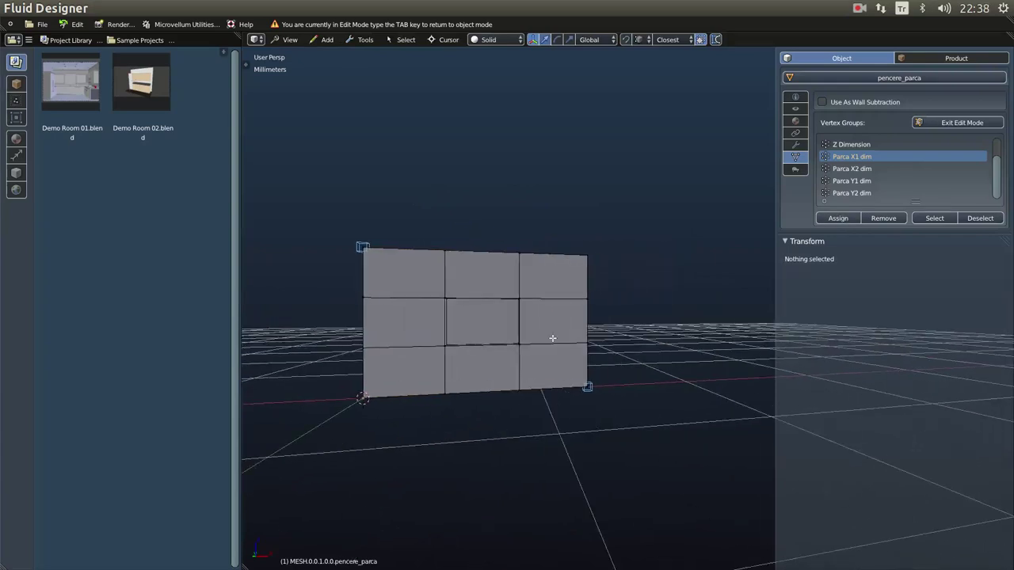
{"action": "key", "text": "z"}
{"action": "key", "text": "c"}
{"action": "left_click_drag", "start_coordinate": [518, 262], "coordinate": [520, 399]}
{"action": "right_click", "coordinate": [521, 399]}
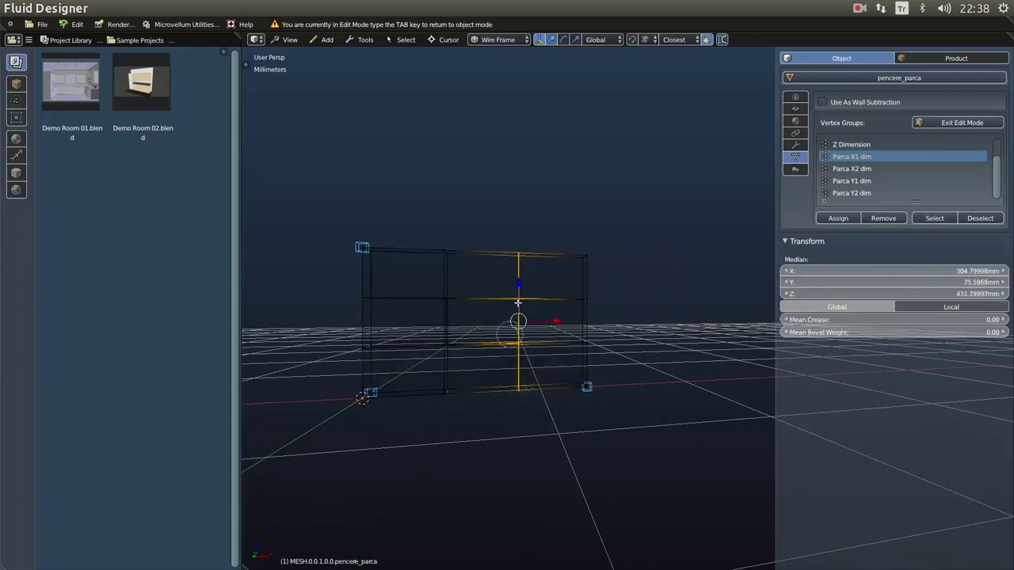
{"action": "middle_click_drag", "start_coordinate": [527, 350], "coordinate": [546, 346]}
{"action": "key", "text": "z"}
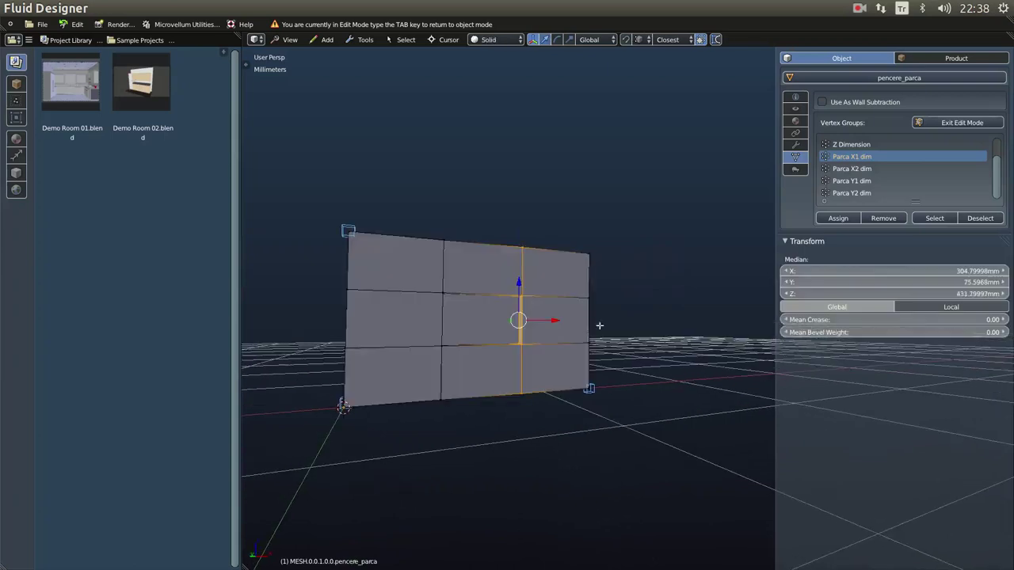
{"action": "left_click", "coordinate": [885, 168]}
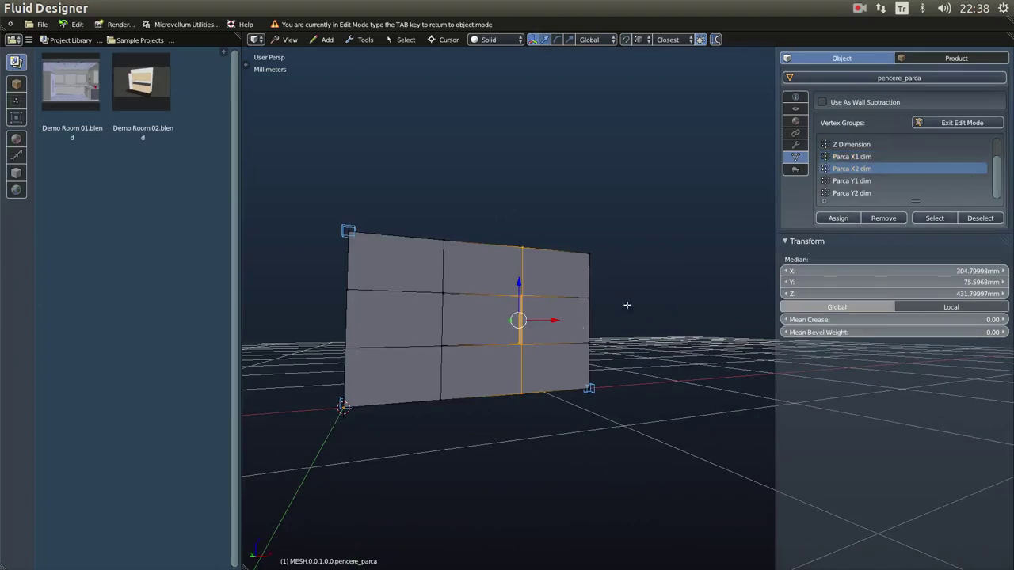
Clear the selection and circle-select the lower inner horizontal line of vertices across the full panel thickness.
{"action": "mouse_move", "coordinate": [484, 358]}
{"action": "middle_mouse_down", "text": "shift"}
{"action": "mouse_move", "coordinate": [539, 353]}
{"action": "mouse_move", "coordinate": [514, 370]}
{"action": "mouse_move", "coordinate": [490, 370]}
{"action": "middle_mouse_up", "text": "shift"}
{"action": "scroll", "coordinate": [500, 369], "scroll_direction": "down", "scroll_amount": 1}
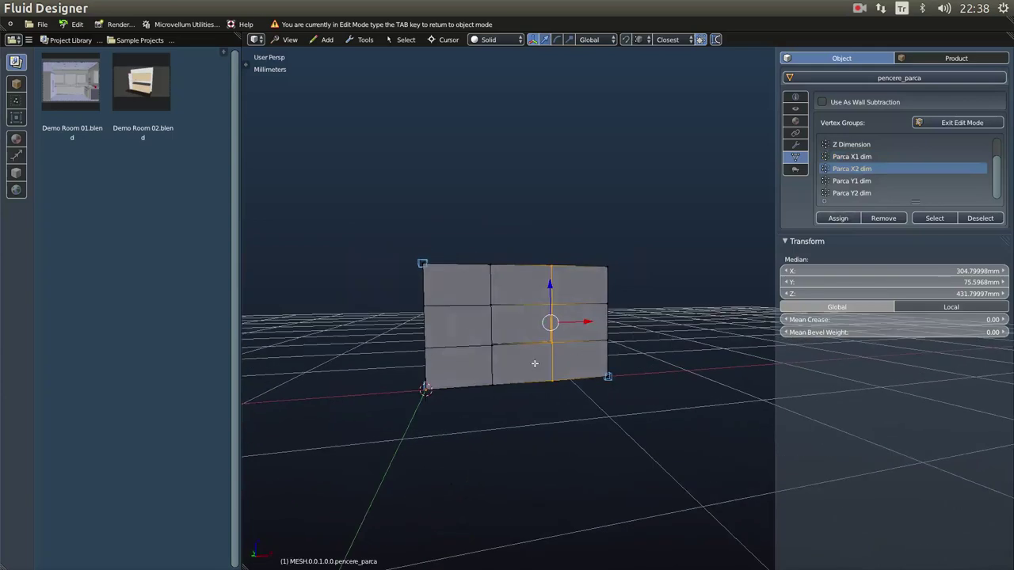
{"action": "scroll", "coordinate": [532, 365], "scroll_direction": "up", "scroll_amount": 2}
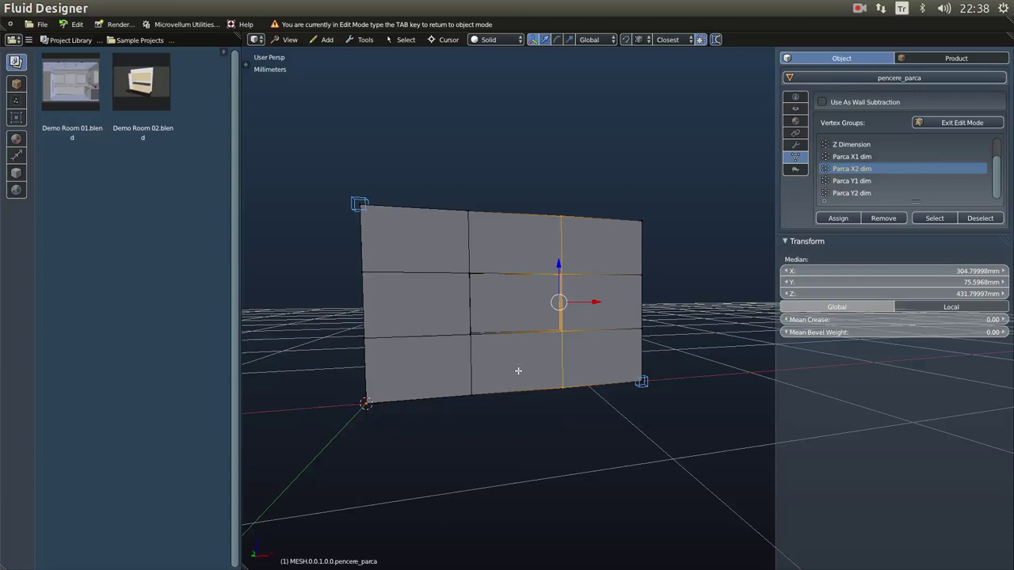
{"action": "key", "text": "a"}
{"action": "key", "text": "z"}
{"action": "key", "text": "c"}
{"action": "left_click_drag", "start_coordinate": [365, 327], "coordinate": [591, 328]}
{"action": "right_click", "coordinate": [638, 328], "text": "shift"}
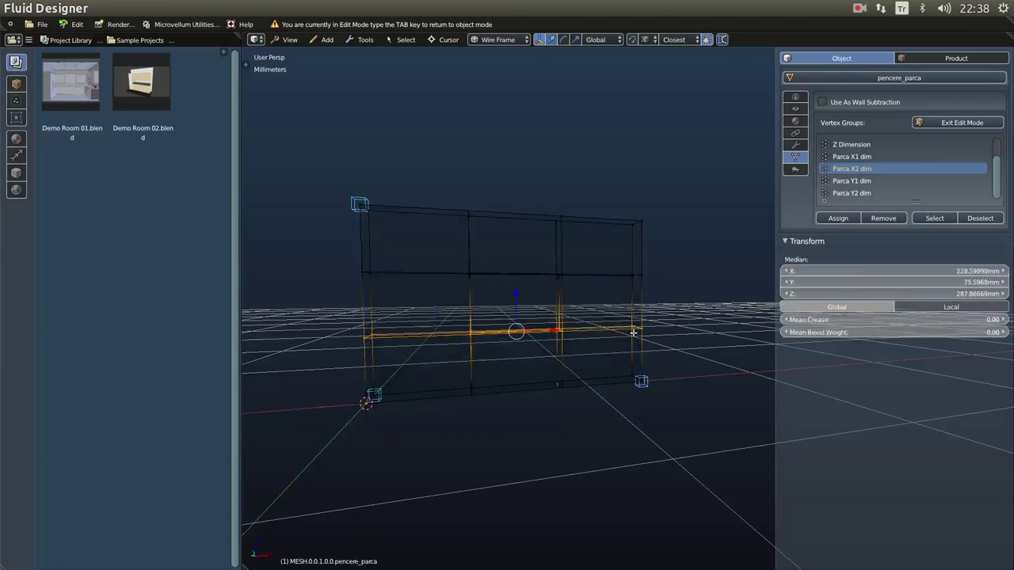
{"action": "key", "text": "z"}
{"action": "mouse_move", "coordinate": [634, 332]}
{"action": "middle_mouse_down"}
{"action": "mouse_move", "coordinate": [557, 344]}
{"action": "mouse_move", "coordinate": [556, 373]}
{"action": "mouse_move", "coordinate": [554, 355]}
{"action": "middle_mouse_up"}
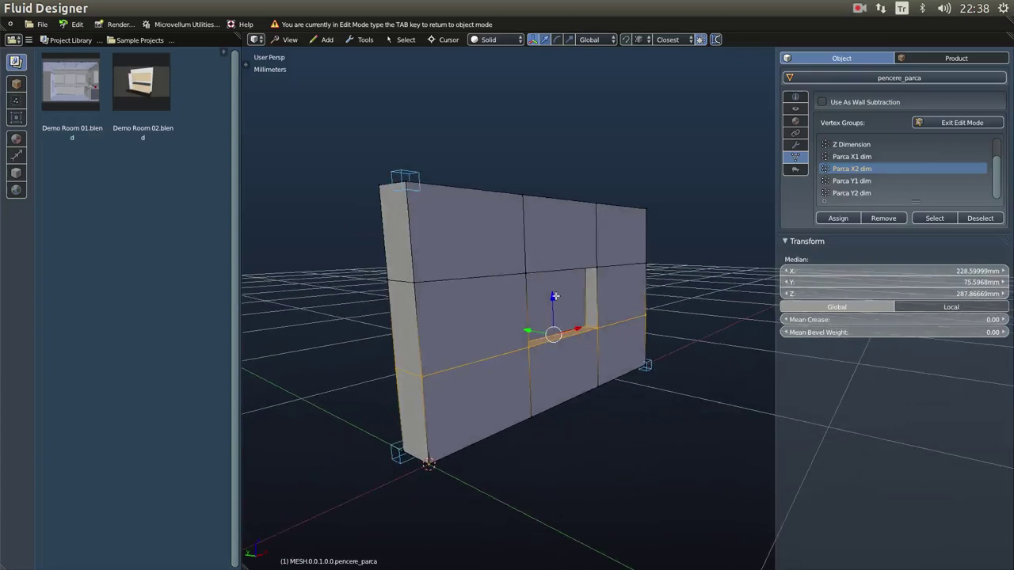
Test-move the lower horizontal line of vertices along the Z axis and assign it to the Parca Y1 dim vertex group.
{"action": "key", "text": "g"}
{"action": "key", "text": "z"}
{"action": "key", "text": "Escape"}
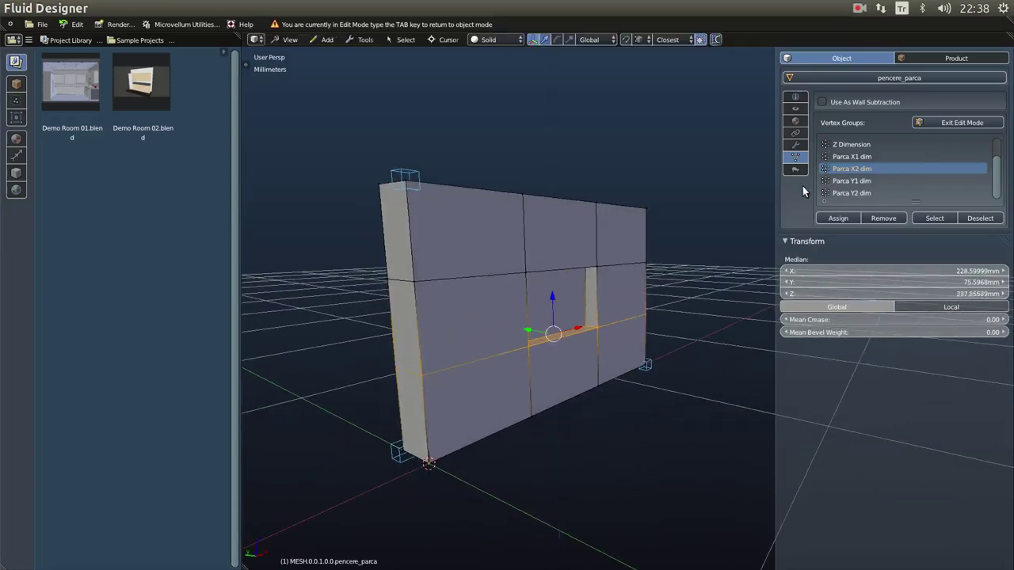
{"action": "left_click", "coordinate": [846, 181]}
Circle-select the upper inner horizontal line of vertices and assign it to the Parca Y2 dim vertex group.
{"action": "middle_click_drag", "start_coordinate": [610, 313], "coordinate": [569, 314]}
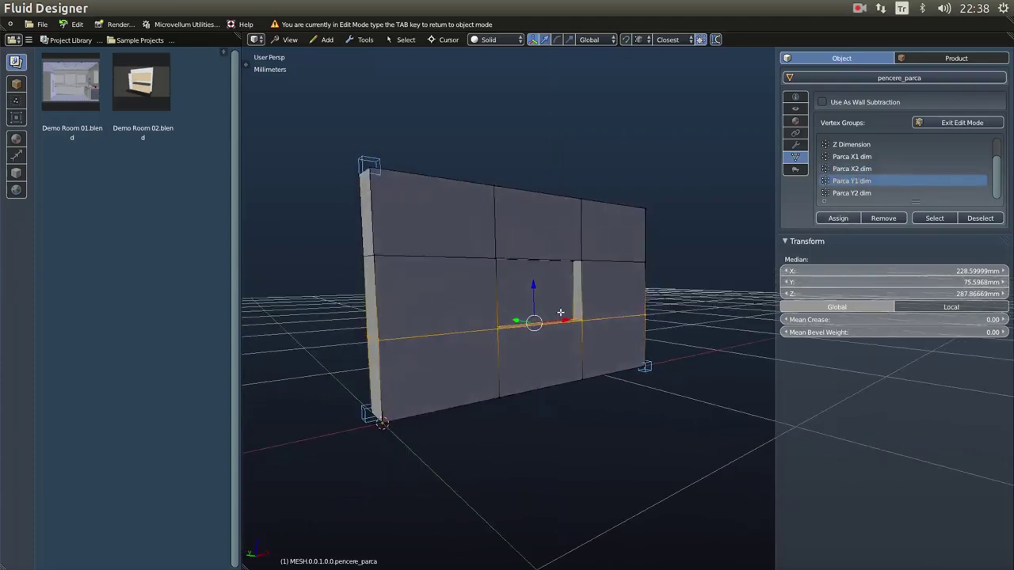
{"action": "key", "text": "z"}
{"action": "key", "text": "a"}
{"action": "key", "text": "c"}
{"action": "left_click_drag", "start_coordinate": [368, 255], "coordinate": [679, 267]}
{"action": "key", "text": "Escape"}
{"action": "key", "text": "z"}
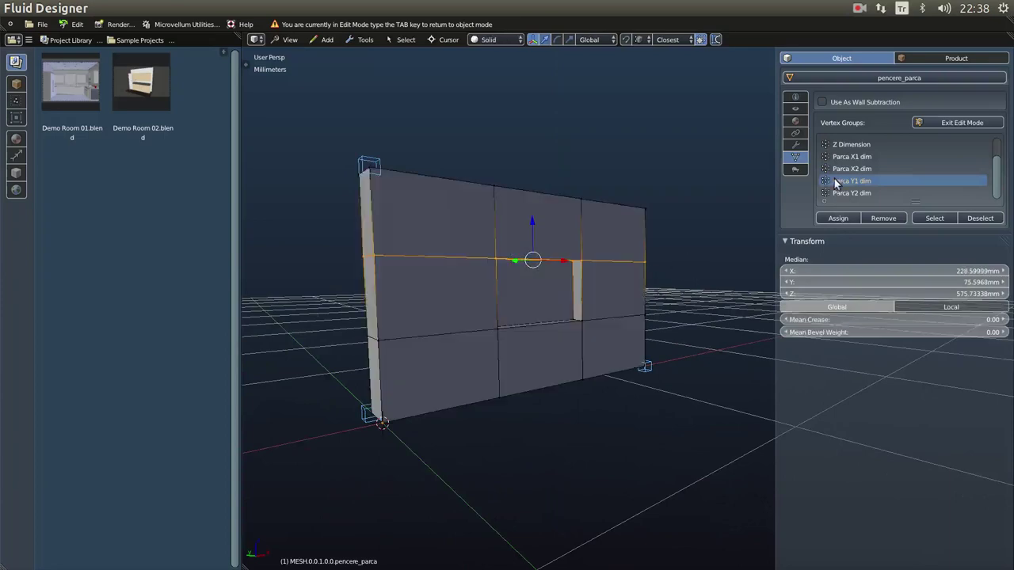
{"action": "left_click", "coordinate": [851, 193]}
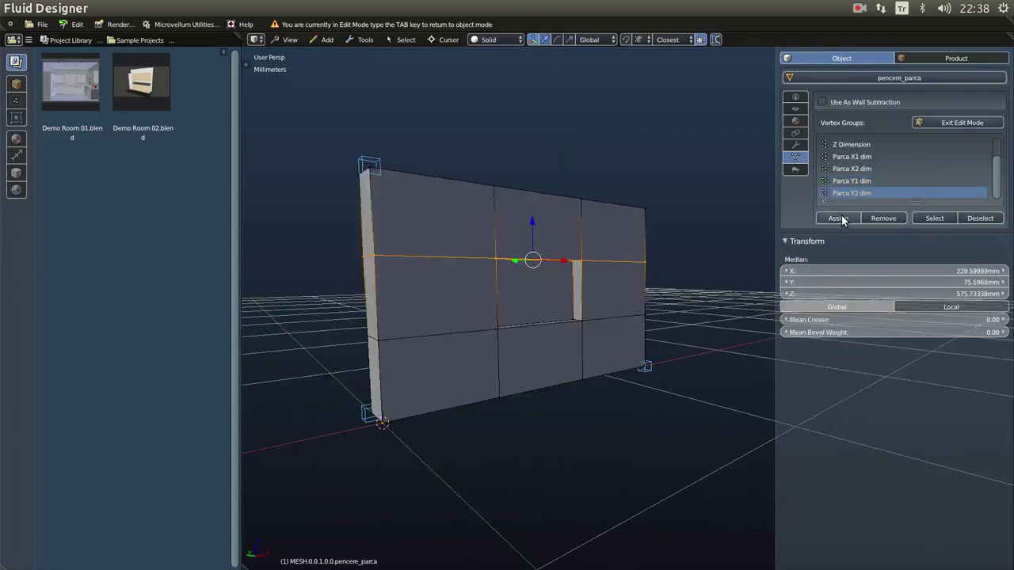
{"action": "left_click", "coordinate": [841, 218]}
Leave Edit Mode and connect pencere_parca's vertex groups to their hooks.
{"action": "key", "text": "Tab"}
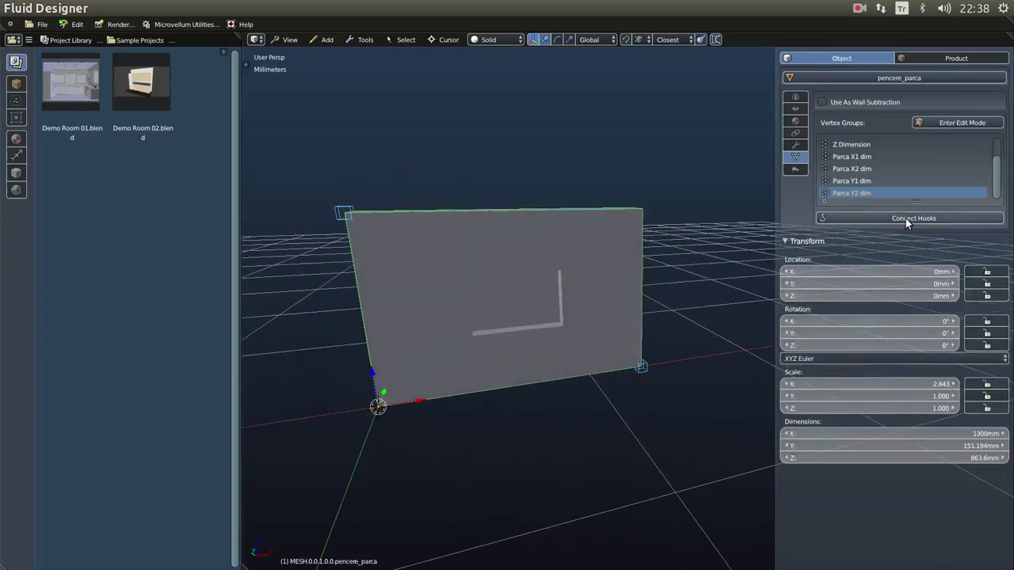
{"action": "left_click", "coordinate": [905, 218]}
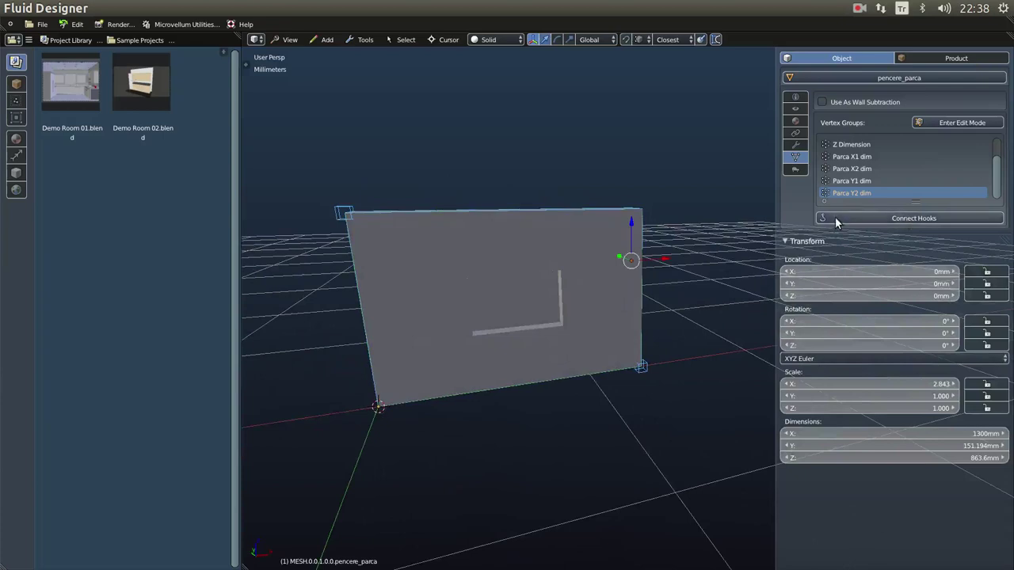
Try moving the Product X Dim handle along the X axis to test the panel's stretching.
{"action": "middle_click_drag", "start_coordinate": [711, 298], "coordinate": [551, 350]}
{"action": "left_click", "coordinate": [546, 378]}
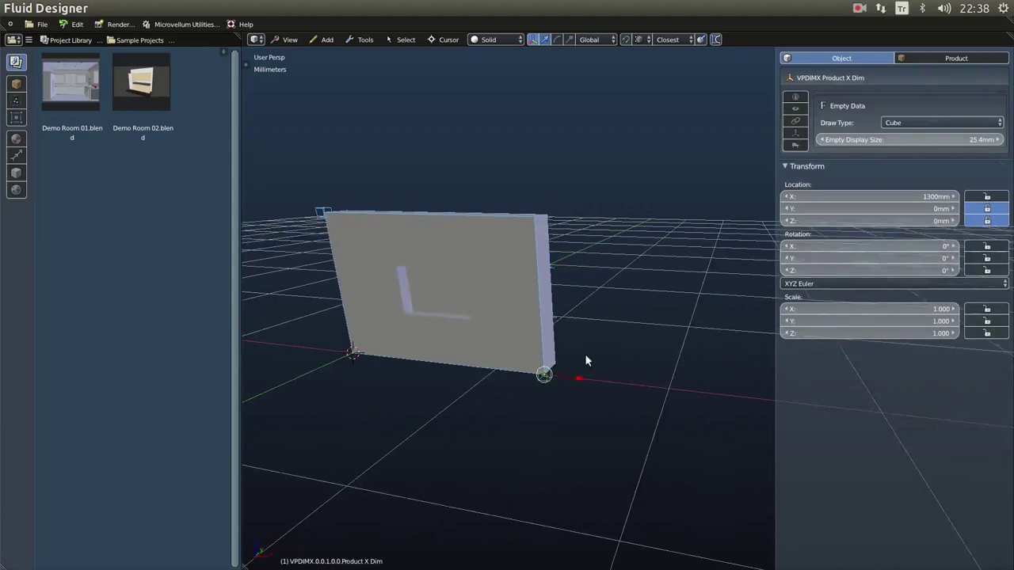
{"action": "key", "text": "g"}
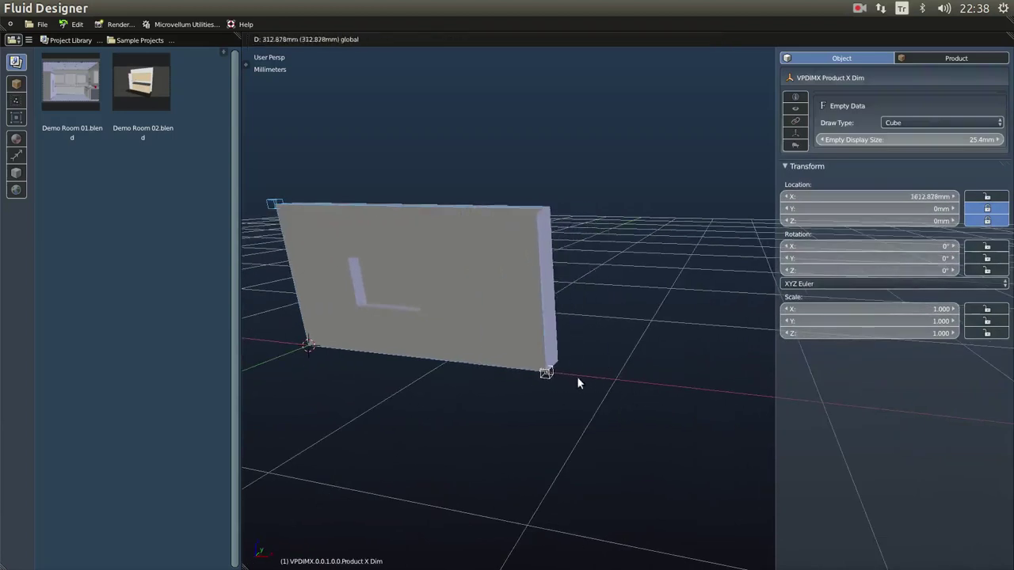
{"action": "left_click", "coordinate": [558, 376]}
Try moving the Product Y Dim handle along the Y axis to test the panel's thickness.
{"action": "middle_click_drag", "start_coordinate": [559, 377], "coordinate": [552, 311]}
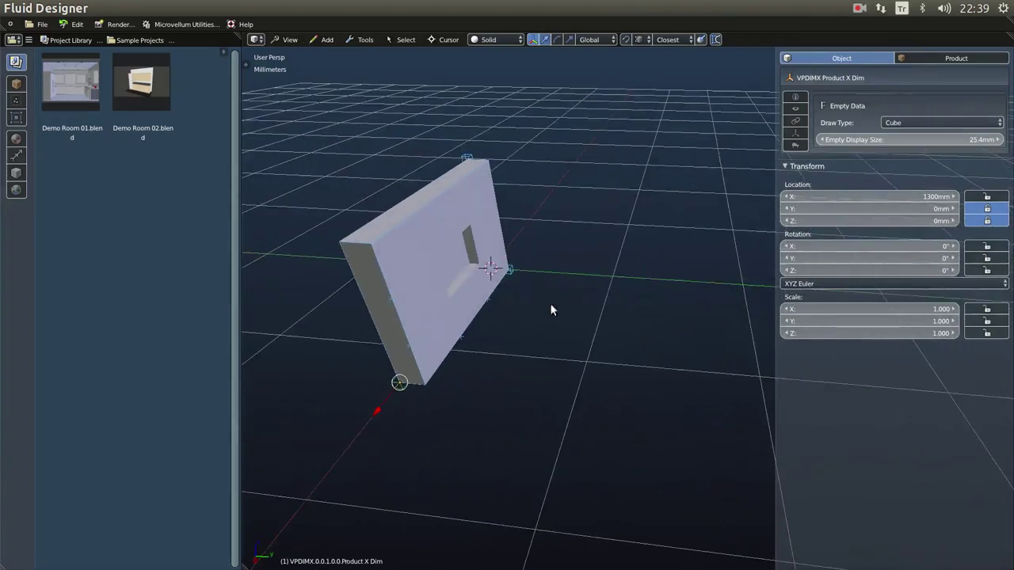
{"action": "middle_click_drag", "start_coordinate": [511, 275], "coordinate": [513, 279]}
{"action": "right_click", "coordinate": [509, 271]}
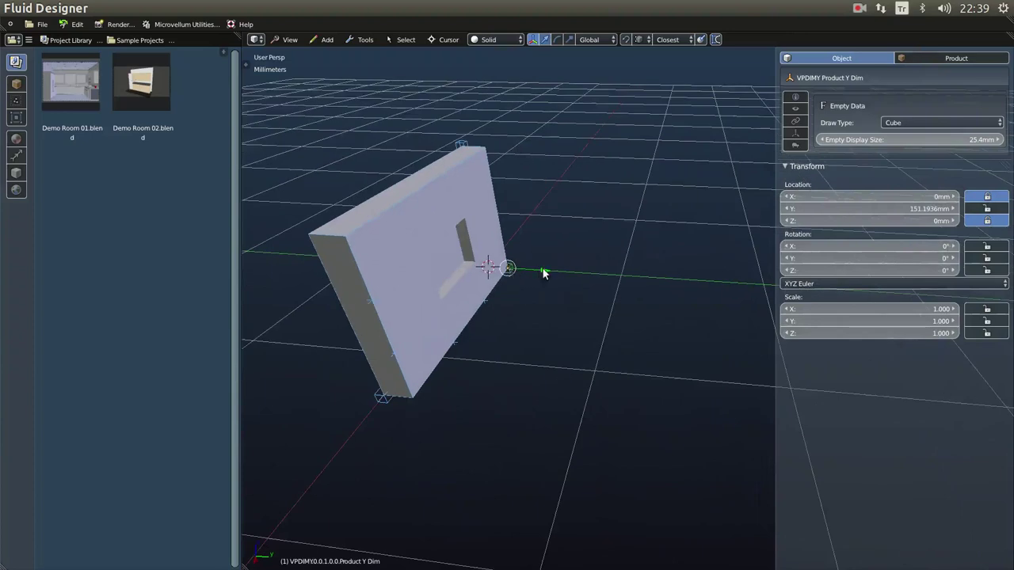
{"action": "key", "text": "g"}
{"action": "right_click", "coordinate": [500, 237]}
Try moving the Product Z Dim handle along the Z axis to test the panel's height.
{"action": "middle_click_drag", "start_coordinate": [479, 175], "coordinate": [497, 207], "text": "shift"}
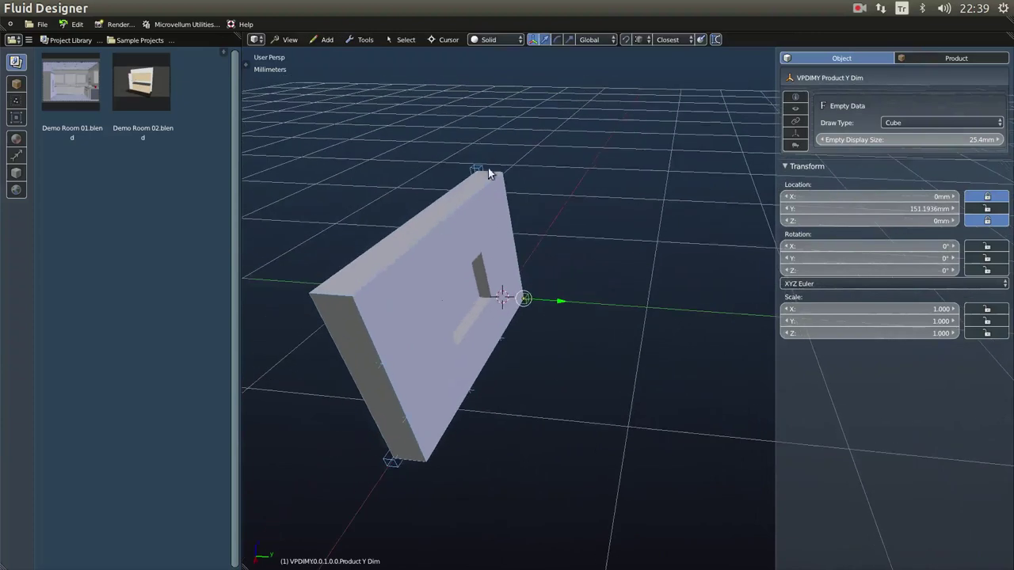
{"action": "right_click", "coordinate": [478, 141]}
{"action": "key", "text": "g"}
{"action": "right_click", "coordinate": [448, 142]}
{"action": "middle_click_drag", "start_coordinate": [380, 317], "coordinate": [496, 326]}
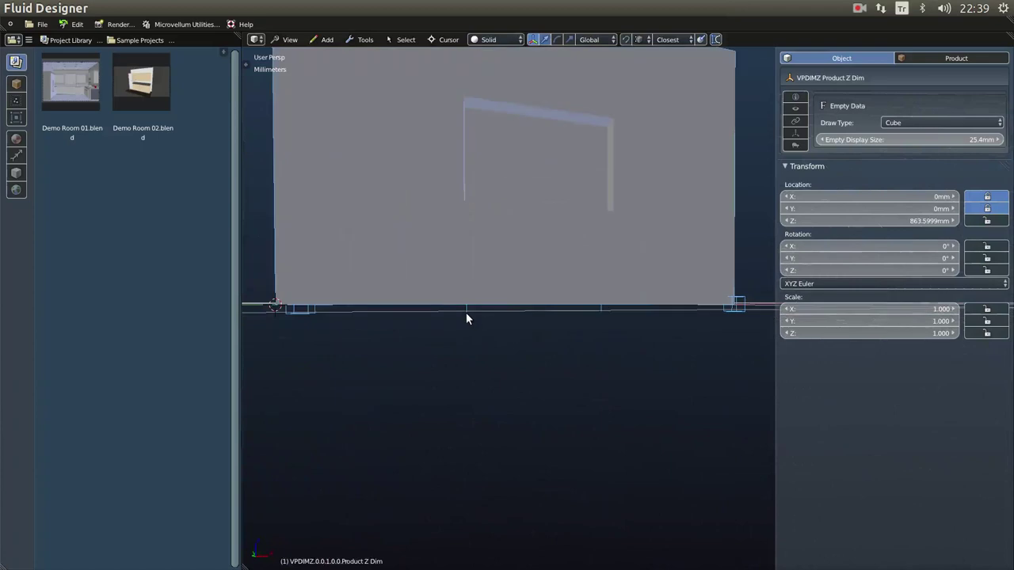
Try moving the Parca X2 dim empty along the X axis to test the window opening's edge in solid display.
{"action": "right_click", "coordinate": [475, 317]}
{"action": "key", "text": "z"}
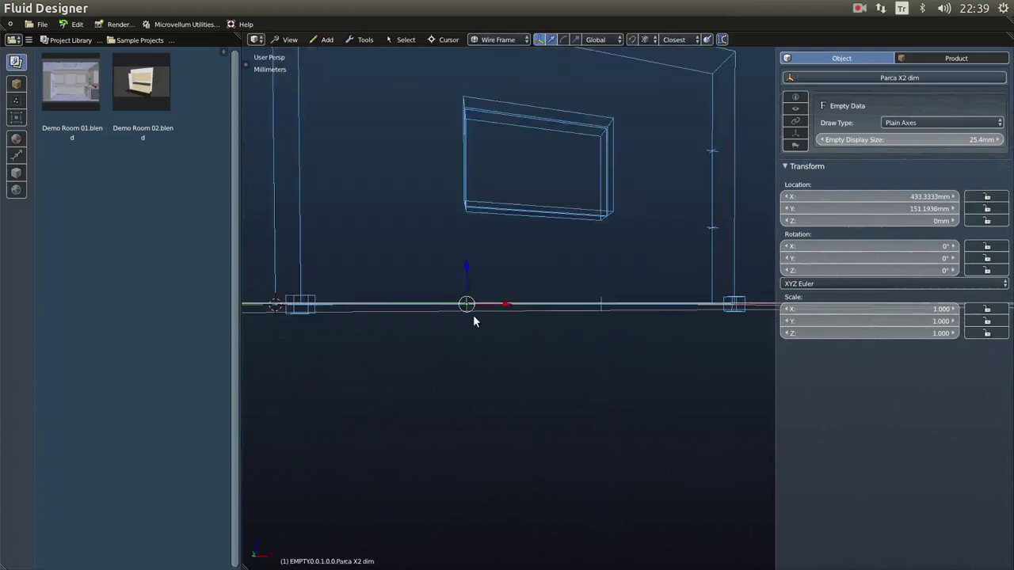
{"action": "middle_click_drag", "start_coordinate": [477, 328], "coordinate": [478, 349]}
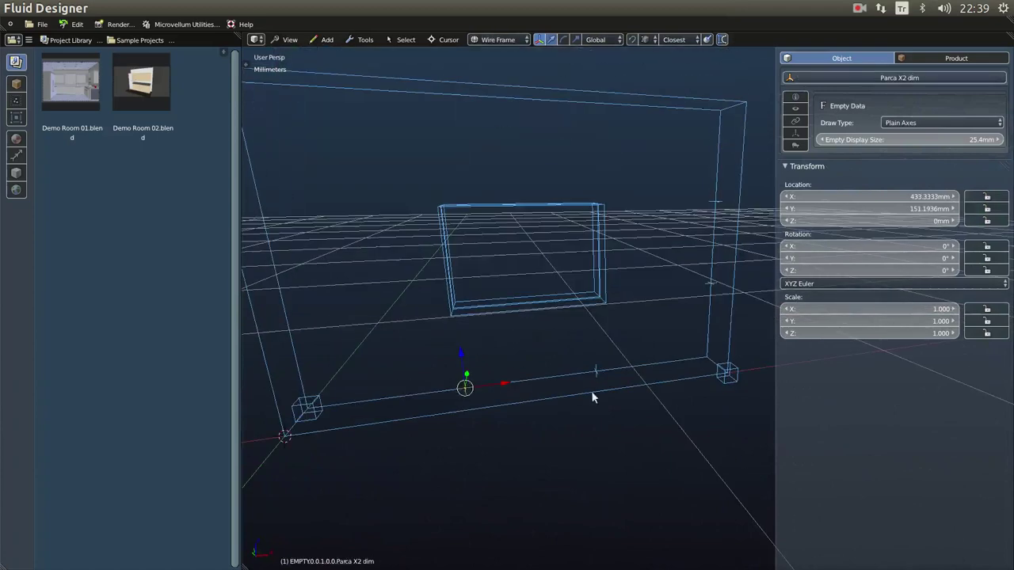
{"action": "middle_click_drag", "start_coordinate": [592, 378], "coordinate": [535, 382]}
{"action": "middle_click_drag", "start_coordinate": [688, 366], "coordinate": [554, 402], "text": "shift"}
{"action": "scroll", "coordinate": [559, 359], "scroll_direction": "up", "scroll_amount": 5}
{"action": "middle_click_drag", "start_coordinate": [440, 291], "coordinate": [501, 343]}
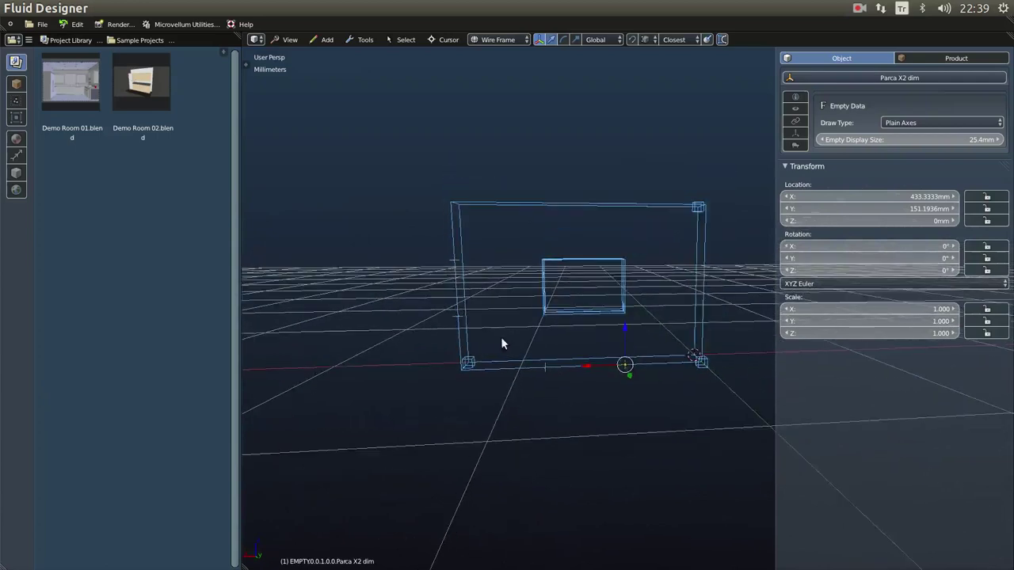
{"action": "key", "text": "z"}
{"action": "mouse_move", "coordinate": [615, 358]}
{"action": "middle_mouse_down"}
{"action": "mouse_move", "coordinate": [649, 385]}
{"action": "mouse_move", "coordinate": [558, 379]}
{"action": "mouse_move", "coordinate": [607, 414]}
{"action": "mouse_move", "coordinate": [498, 351]}
{"action": "mouse_move", "coordinate": [506, 374]}
{"action": "mouse_move", "coordinate": [492, 197]}
{"action": "middle_mouse_up"}
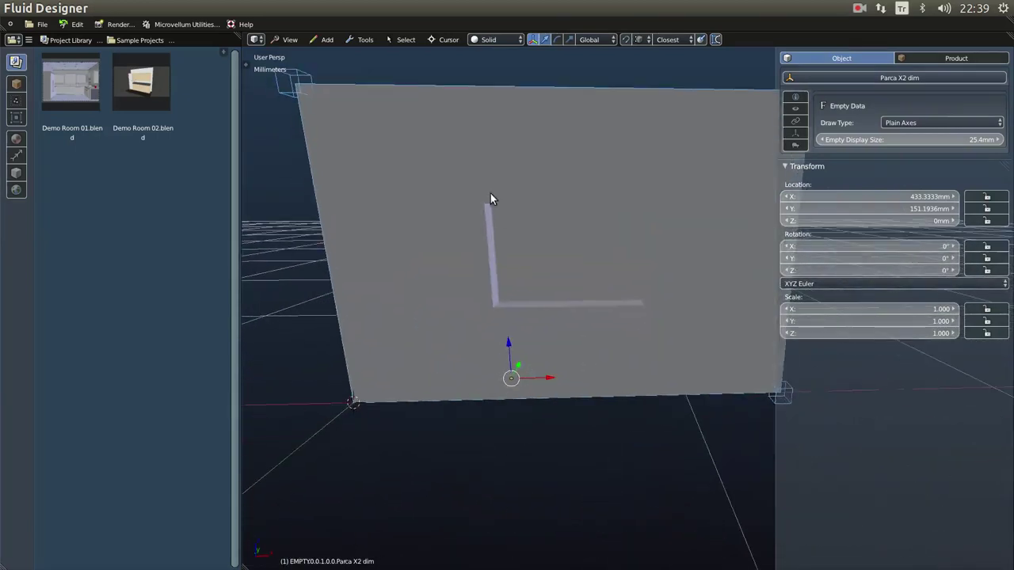
{"action": "mouse_move", "coordinate": [551, 382]}
{"action": "left_mouse_down"}
{"action": "mouse_move", "coordinate": [509, 377]}
{"action": "mouse_move", "coordinate": [575, 376]}
{"action": "mouse_move", "coordinate": [547, 379]}
{"action": "left_mouse_up"}
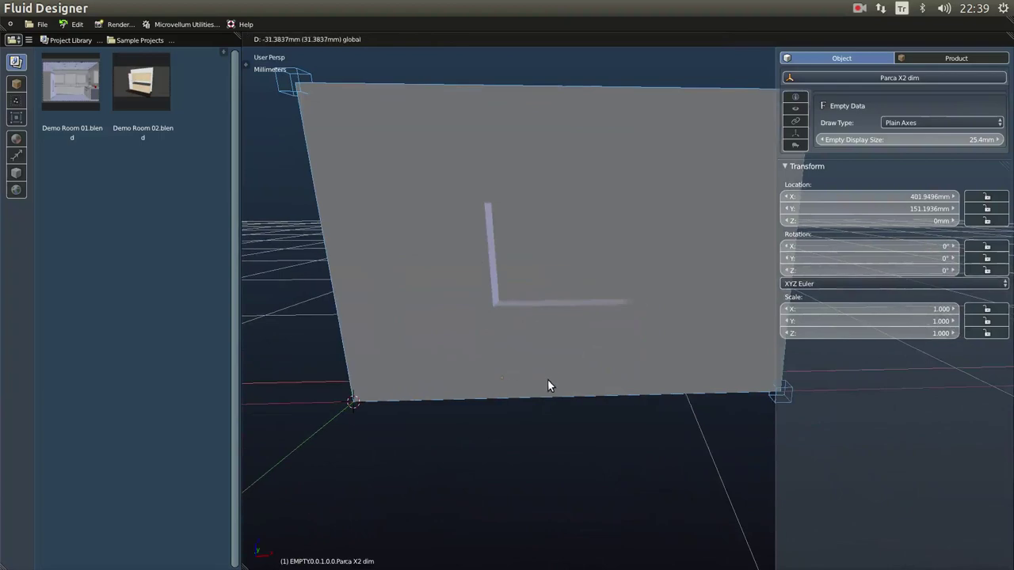
{"action": "right_click", "coordinate": [605, 385]}
Try moving the Parca X1 dim empty along the X axis to test which opening edge it drives.
{"action": "middle_click_drag", "start_coordinate": [608, 379], "coordinate": [585, 349]}
{"action": "right_click", "coordinate": [586, 277]}
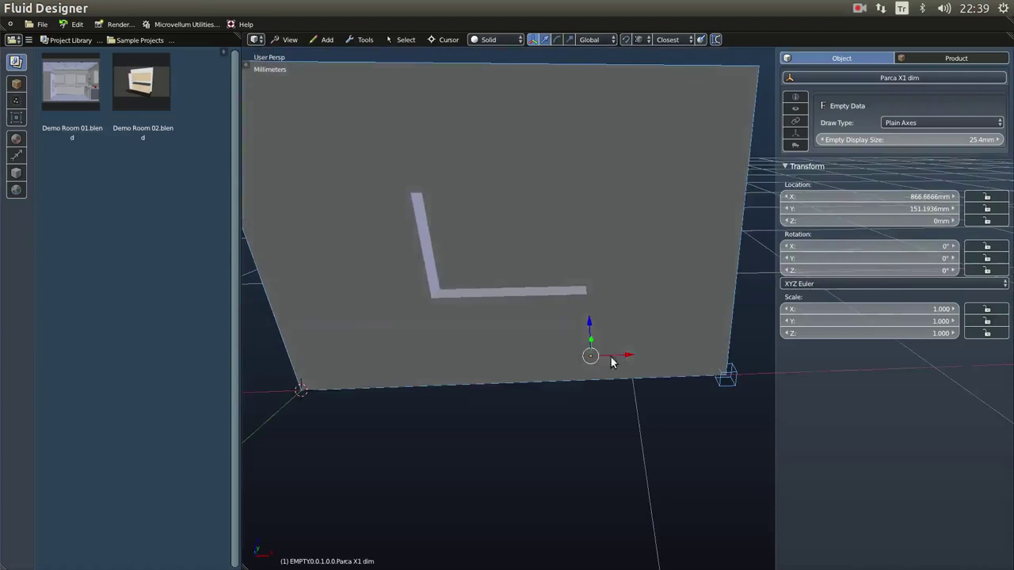
{"action": "mouse_move", "coordinate": [625, 356]}
{"action": "left_mouse_down"}
{"action": "mouse_move", "coordinate": [588, 362]}
{"action": "mouse_move", "coordinate": [642, 361]}
{"action": "left_mouse_up"}
{"action": "right_click", "coordinate": [642, 361]}
Try moving the Parca Y1 dim empty and its neighbouring Parca empty vertically to test the opening's horizontal edges.
{"action": "middle_click_drag", "start_coordinate": [317, 329], "coordinate": [491, 341], "text": "shift"}
{"action": "middle_click_drag", "start_coordinate": [580, 365], "coordinate": [670, 279]}
{"action": "right_click", "coordinate": [612, 337]}
{"action": "left_click_drag", "start_coordinate": [673, 271], "coordinate": [671, 306]}
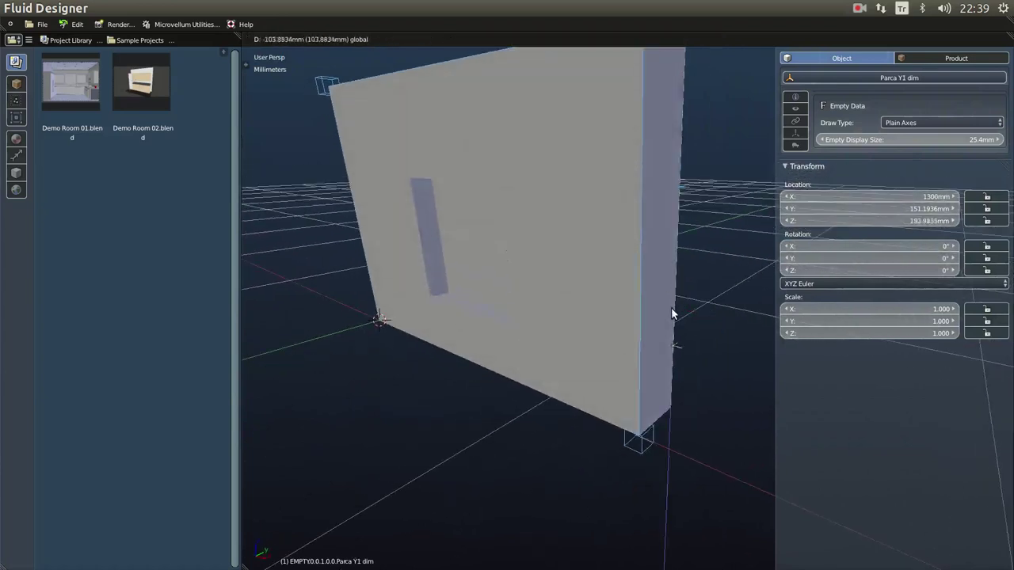
{"action": "right_click", "coordinate": [671, 305]}
{"action": "right_click", "coordinate": [682, 163]}
{"action": "left_click_drag", "start_coordinate": [680, 147], "coordinate": [679, 140]}
{"action": "right_click", "coordinate": [679, 140]}
Select Parca X1 dim and Parca X2 dim in turn to compare their positions along the panel's lower edge.
{"action": "middle_click_drag", "start_coordinate": [681, 266], "coordinate": [639, 380]}
{"action": "right_click", "coordinate": [610, 343]}
{"action": "middle_click_drag", "start_coordinate": [610, 342], "coordinate": [546, 345]}
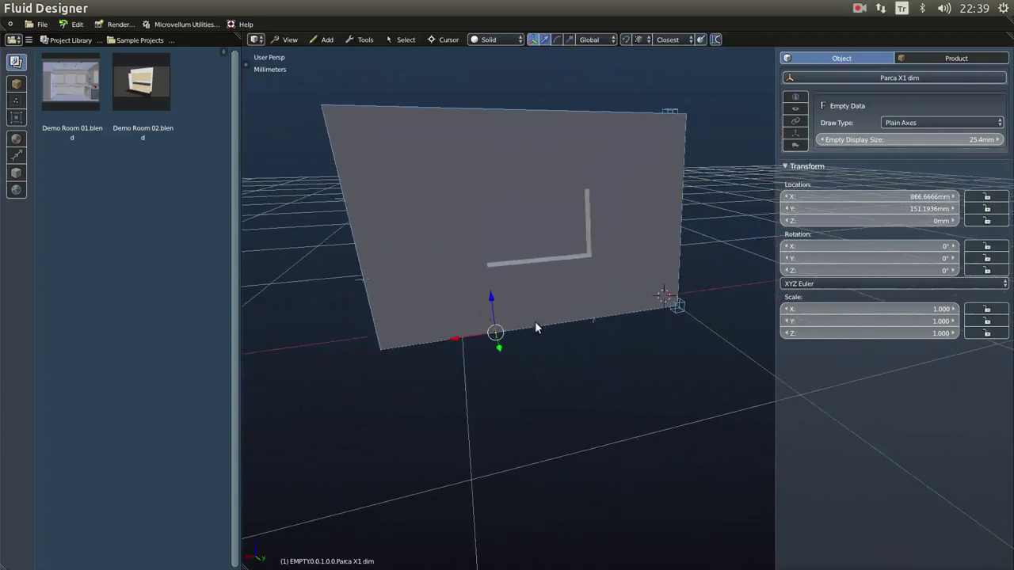
{"action": "right_click", "coordinate": [606, 312]}
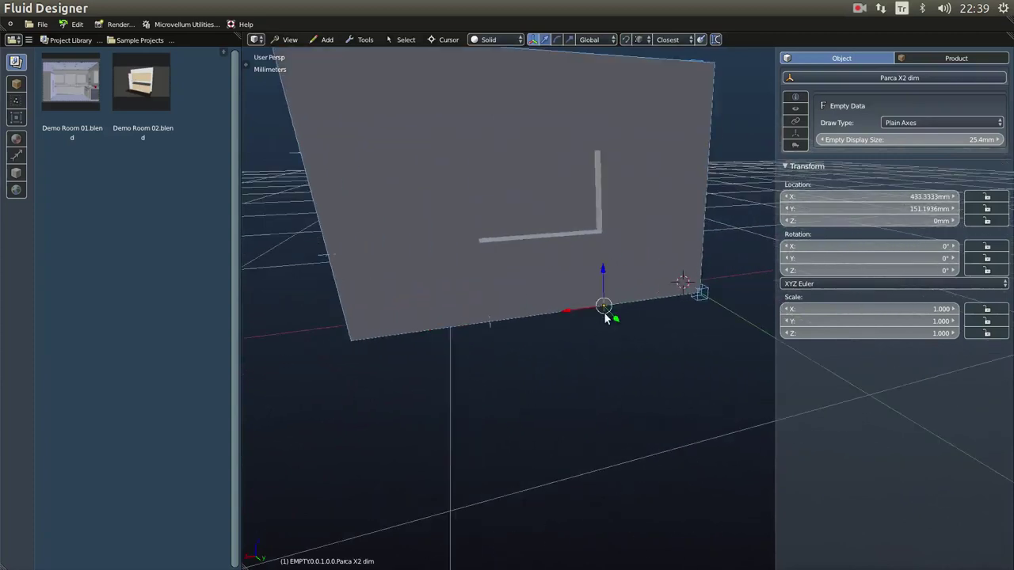
Enter Edit Mode on pencere_parca in wireframe display with no vertices selected.
{"action": "right_click", "coordinate": [551, 295]}
{"action": "key", "text": "Tab"}
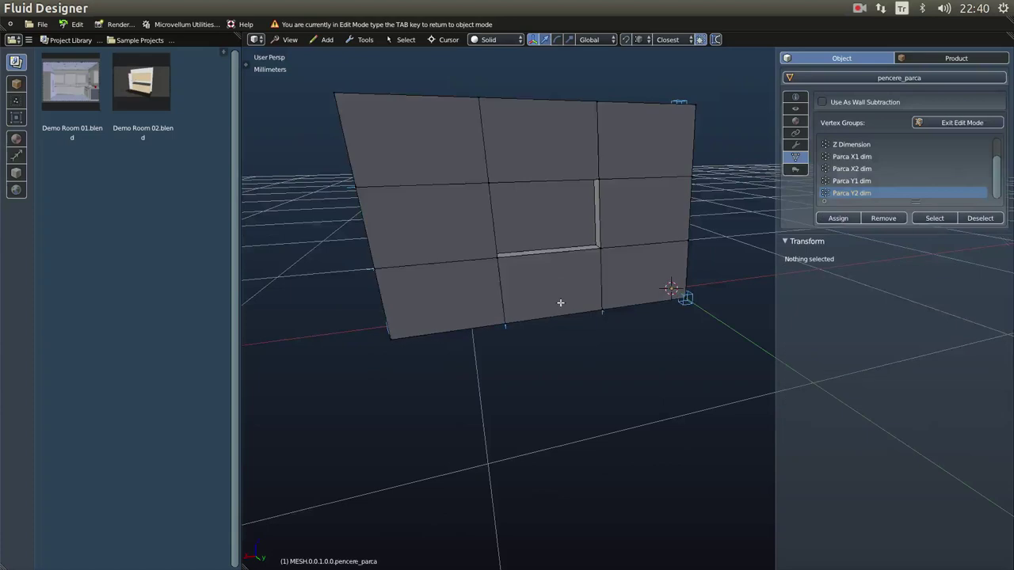
{"action": "key", "text": "z"}
{"action": "key", "text": "a"}
{"action": "middle_click_drag", "start_coordinate": [561, 301], "coordinate": [556, 369]}
{"action": "key", "text": "a"}
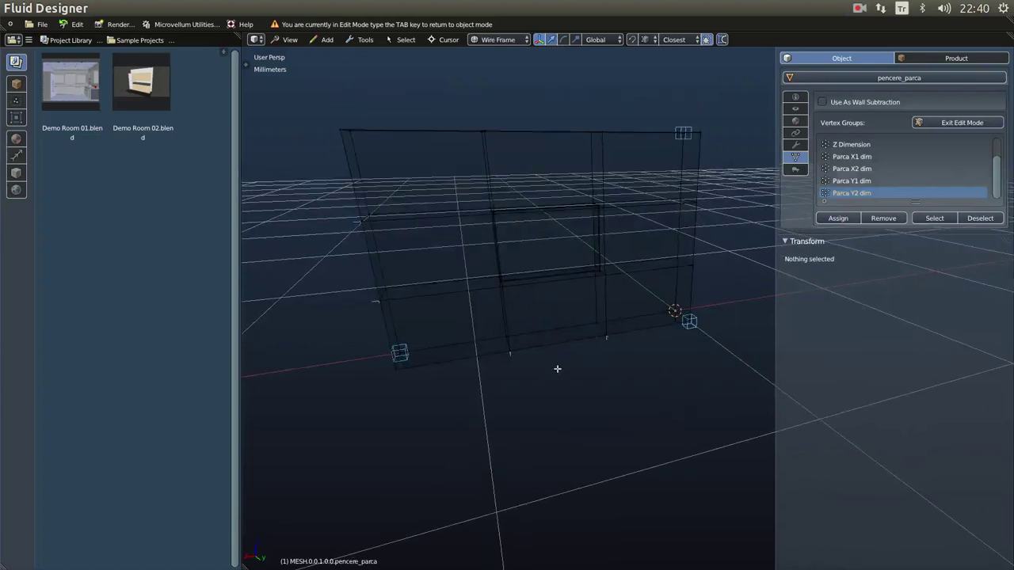
Replace the Parca X1 dim group's vertices with the inner vertical column aligned with the Parca X1 dim empty.
{"action": "left_click", "coordinate": [870, 157]}
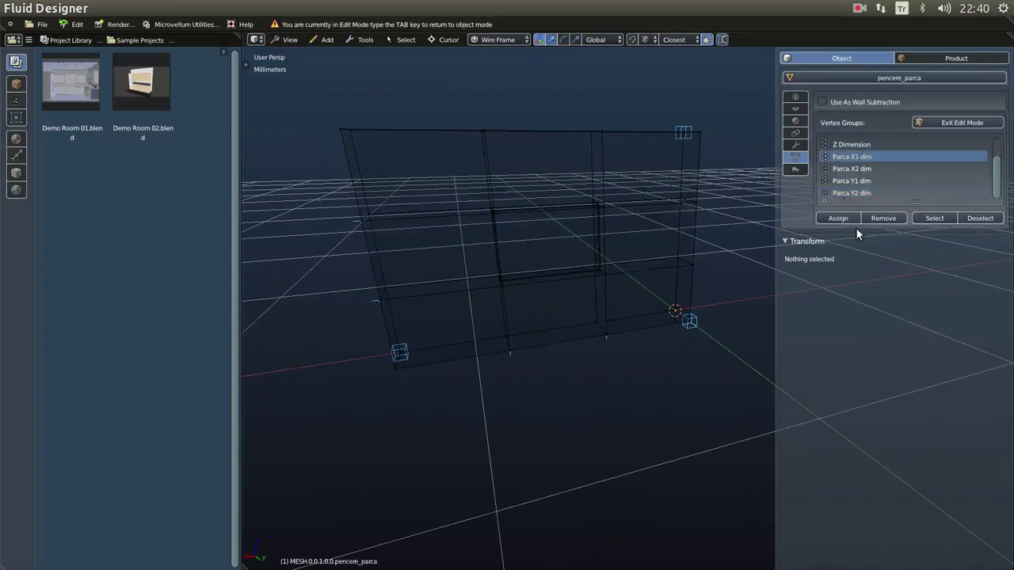
{"action": "left_click", "coordinate": [939, 220]}
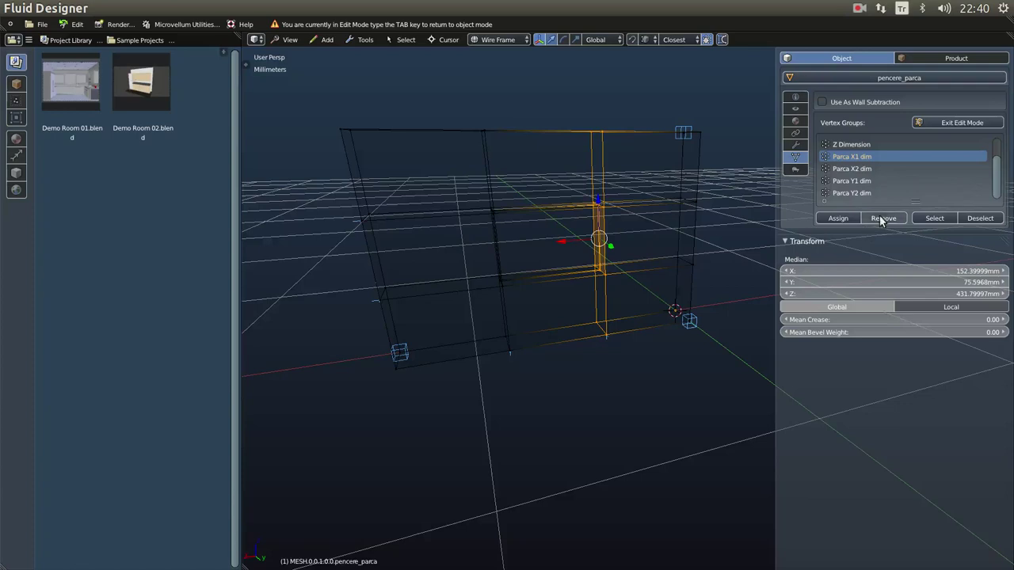
{"action": "key", "text": "a"}
{"action": "key", "text": "c"}
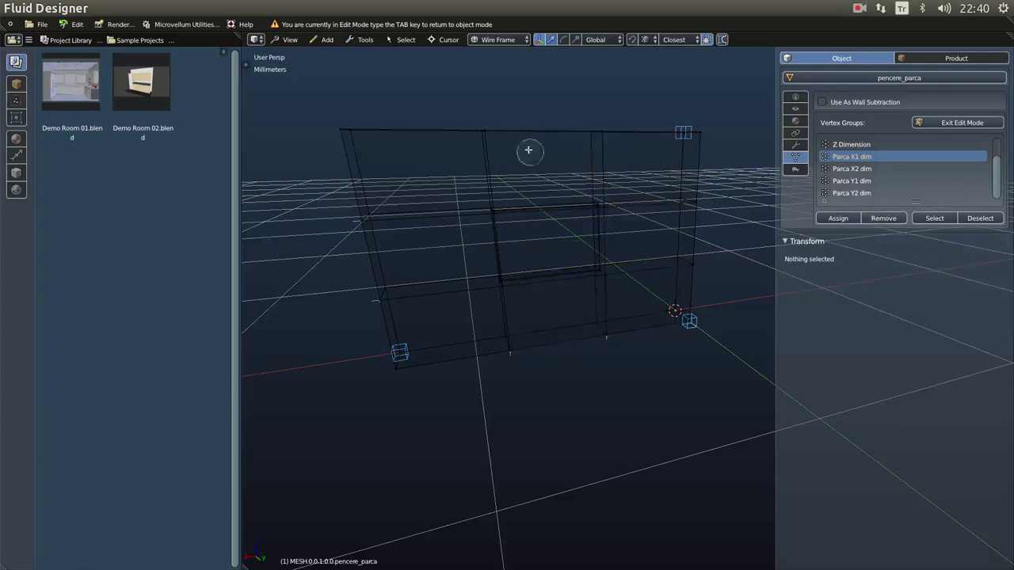
{"action": "left_click_drag", "start_coordinate": [475, 124], "coordinate": [515, 377]}
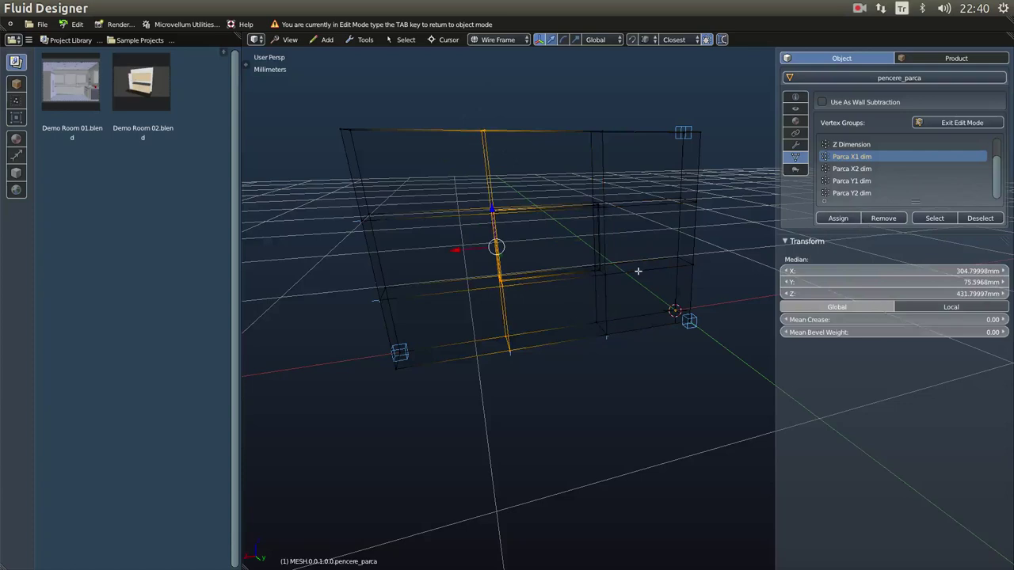
{"action": "key", "text": "a"}
Replace the Parca X2 dim group's vertices with the inner vertical column aligned with the Parca X2 dim empty.
{"action": "left_click", "coordinate": [850, 168]}
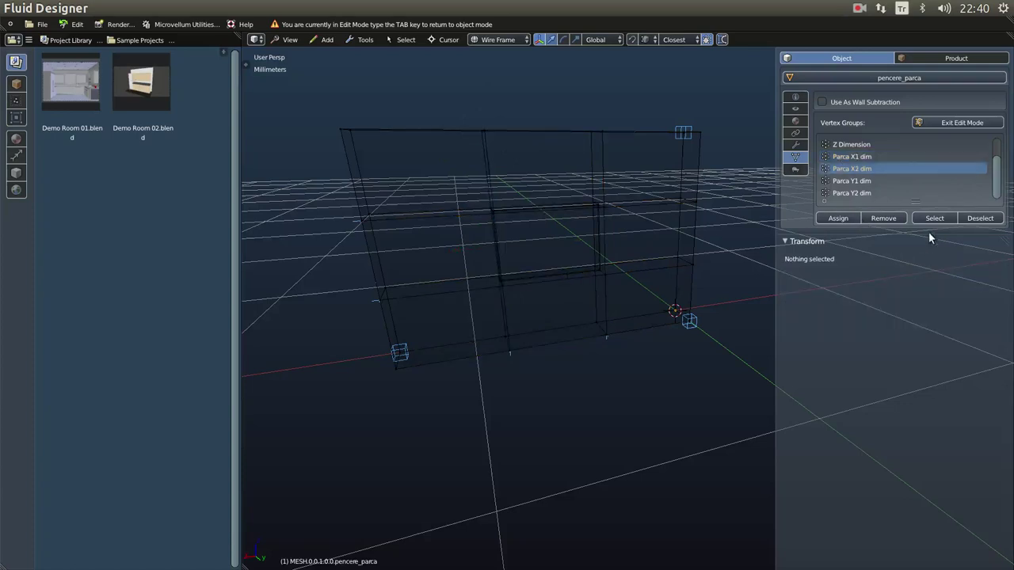
{"action": "left_click", "coordinate": [935, 221]}
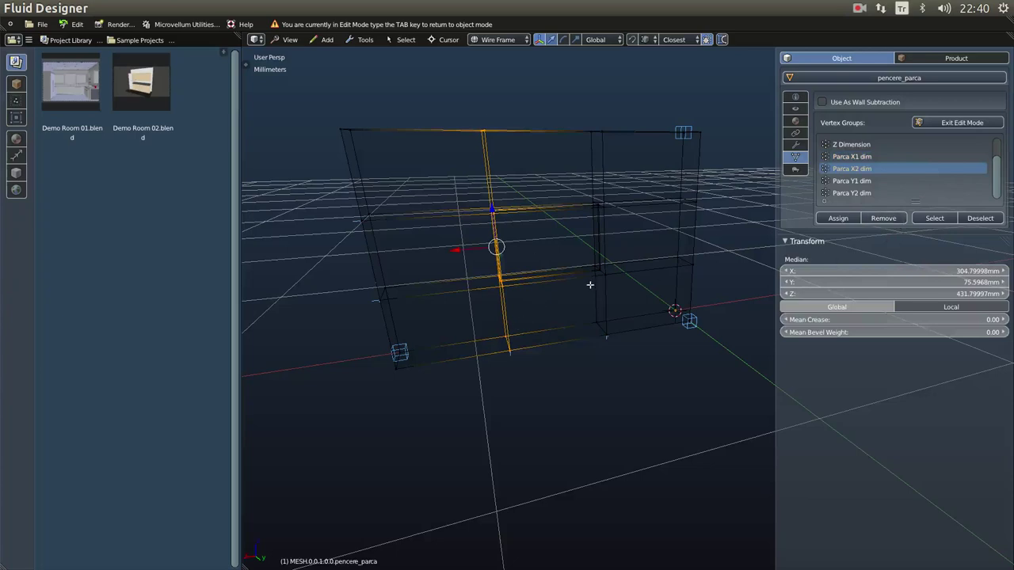
{"action": "key", "text": "a"}
{"action": "key", "text": "c"}
{"action": "left_click_drag", "start_coordinate": [592, 122], "coordinate": [605, 345]}
{"action": "right_click", "coordinate": [609, 90]}
{"action": "left_click", "coordinate": [842, 221]}
Leave Edit Mode, return to solid display and reconnect pencere_parca's vertex groups to their hooks.
{"action": "key", "text": "Tab"}
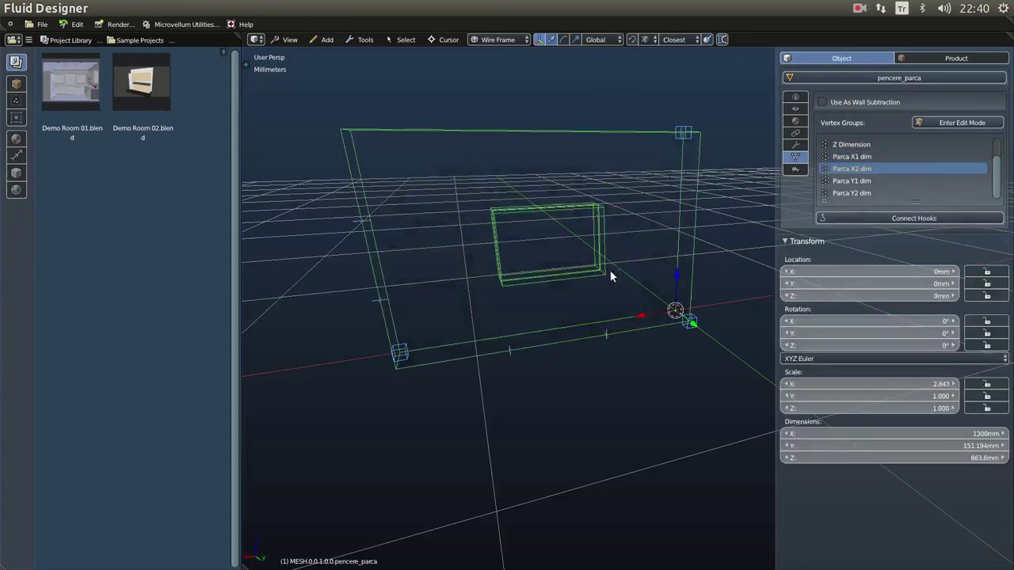
{"action": "left_click", "coordinate": [510, 357]}
{"action": "key", "text": "z"}
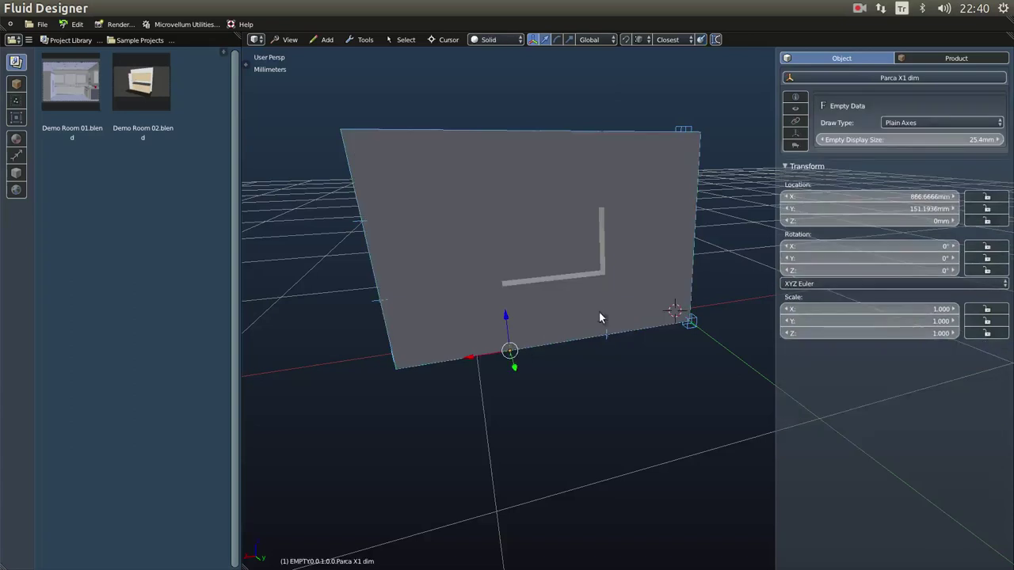
{"action": "left_click", "coordinate": [634, 251]}
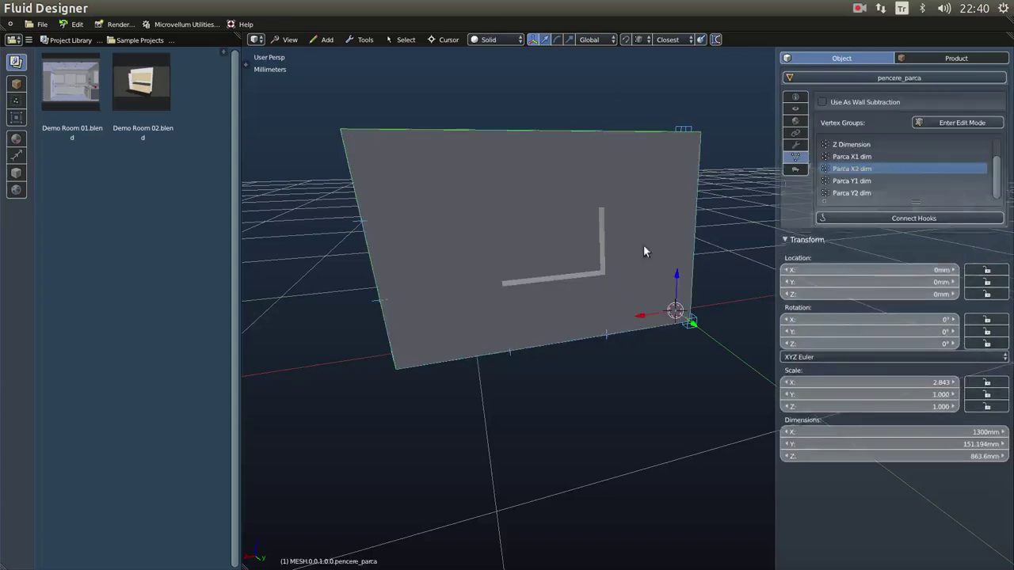
{"action": "left_click", "coordinate": [893, 220]}
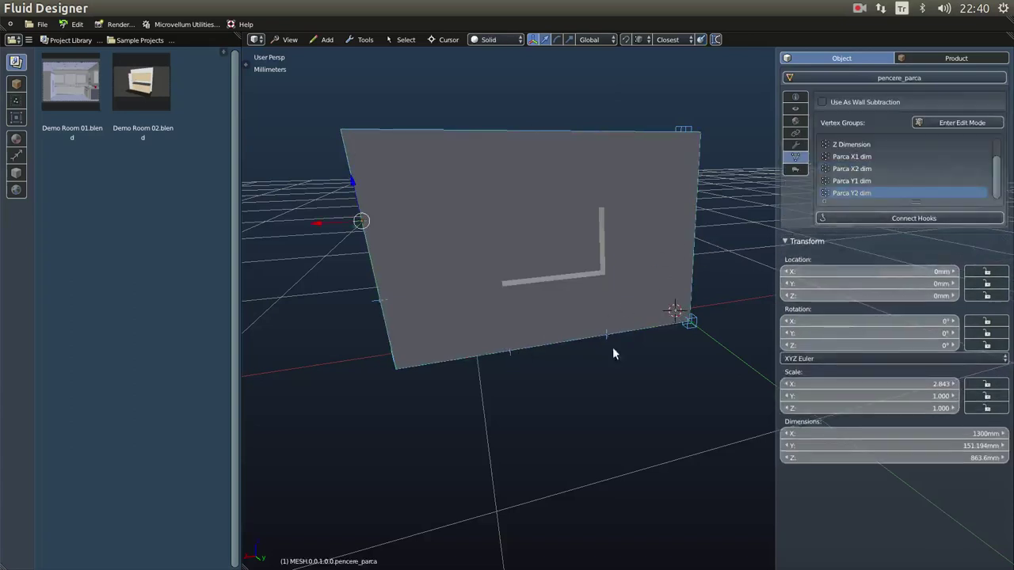
Try moving Parca X1 dim along the X axis to test the reassigned opening edge, and select Parca X2 dim.
{"action": "left_click", "coordinate": [511, 353]}
{"action": "mouse_move", "coordinate": [468, 356]}
{"action": "left_mouse_down"}
{"action": "mouse_move", "coordinate": [430, 359]}
{"action": "mouse_move", "coordinate": [459, 358]}
{"action": "left_mouse_up"}
{"action": "right_click", "coordinate": [460, 357]}
{"action": "middle_click_drag", "start_coordinate": [530, 386], "coordinate": [562, 369]}
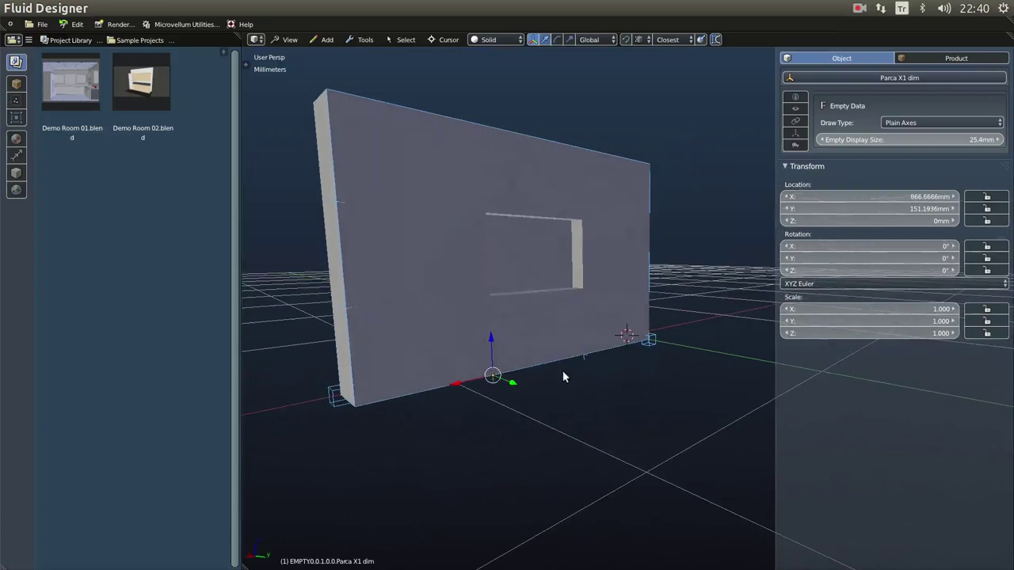
{"action": "left_click_drag", "start_coordinate": [457, 384], "coordinate": [541, 366]}
{"action": "right_click", "coordinate": [586, 356]}
{"action": "middle_click_drag", "start_coordinate": [541, 366], "coordinate": [561, 310]}
{"action": "scroll", "coordinate": [563, 328], "scroll_direction": "up", "scroll_amount": 3}
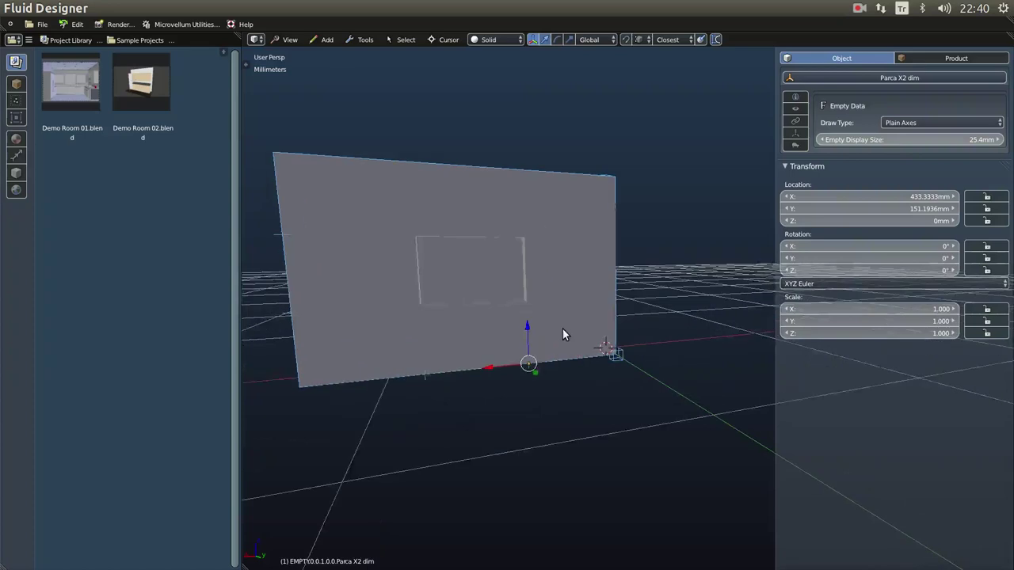
Sketch double-headed arrows across the four margins between the opening and the panel's outer edges, and erase them.
{"action": "mouse_move", "coordinate": [529, 253]}
{"action": "left_mouse_down"}
{"action": "mouse_move", "coordinate": [530, 272]}
{"action": "mouse_move", "coordinate": [607, 264]}
{"action": "mouse_move", "coordinate": [610, 255]}
{"action": "mouse_move", "coordinate": [618, 264]}
{"action": "mouse_move", "coordinate": [608, 274]}
{"action": "left_mouse_up"}
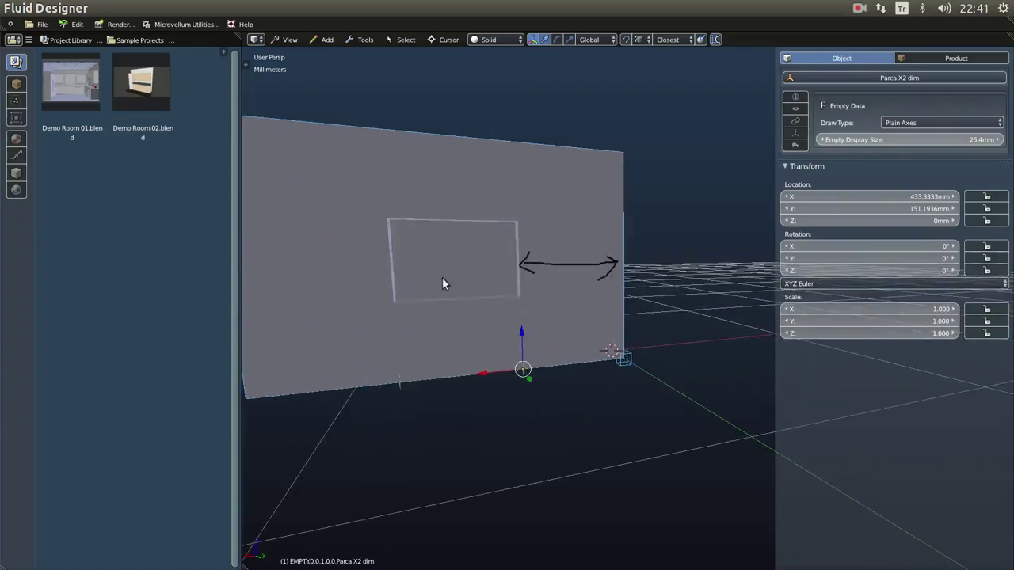
{"action": "scroll", "coordinate": [269, 265], "scroll_direction": "down", "scroll_amount": 1}
{"action": "mouse_move", "coordinate": [262, 260]}
{"action": "left_mouse_down"}
{"action": "mouse_move", "coordinate": [268, 279]}
{"action": "mouse_move", "coordinate": [384, 272]}
{"action": "mouse_move", "coordinate": [373, 263]}
{"action": "mouse_move", "coordinate": [374, 285]}
{"action": "left_mouse_up"}
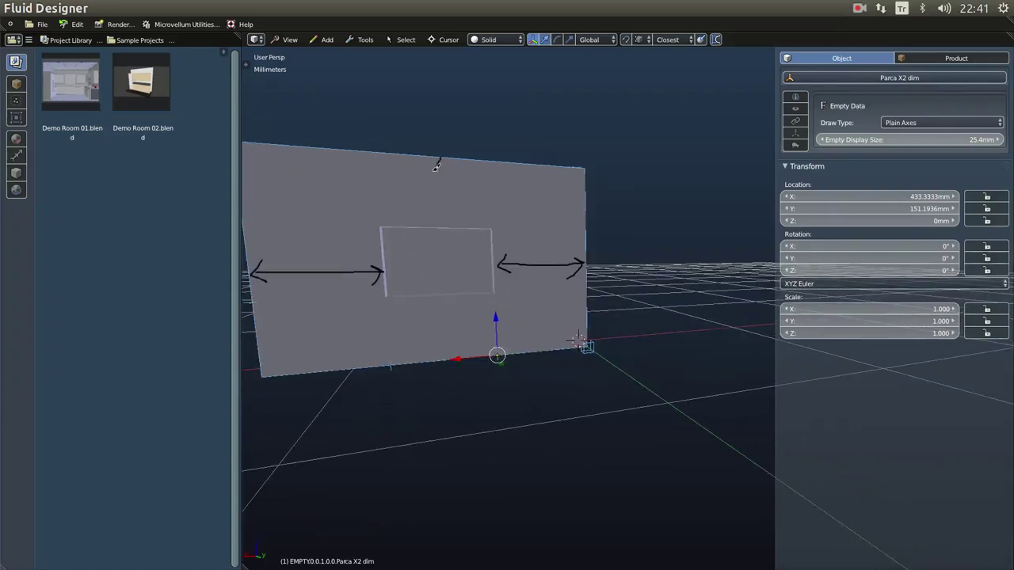
{"action": "mouse_move", "coordinate": [442, 155]}
{"action": "left_mouse_down"}
{"action": "mouse_move", "coordinate": [441, 227]}
{"action": "mouse_move", "coordinate": [436, 214]}
{"action": "mouse_move", "coordinate": [448, 216]}
{"action": "left_mouse_up"}
{"action": "left_click_drag", "start_coordinate": [441, 311], "coordinate": [448, 295]}
{"action": "mouse_move", "coordinate": [448, 295]}
{"action": "left_mouse_down"}
{"action": "mouse_move", "coordinate": [449, 356]}
{"action": "mouse_move", "coordinate": [456, 341]}
{"action": "left_mouse_up"}
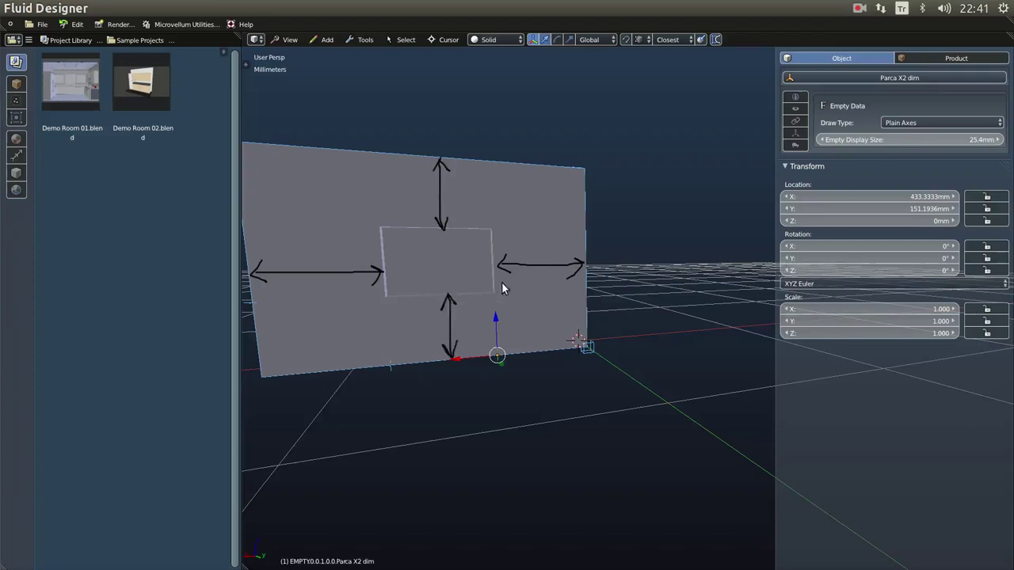
{"action": "mouse_move", "coordinate": [373, 272]}
{"action": "right_mouse_down"}
{"action": "mouse_move", "coordinate": [264, 271]}
{"action": "mouse_move", "coordinate": [385, 288]}
{"action": "mouse_move", "coordinate": [441, 176]}
{"action": "mouse_move", "coordinate": [451, 378]}
{"action": "mouse_move", "coordinate": [487, 269]}
{"action": "mouse_move", "coordinate": [568, 281]}
{"action": "mouse_move", "coordinate": [582, 267]}
{"action": "right_mouse_up"}
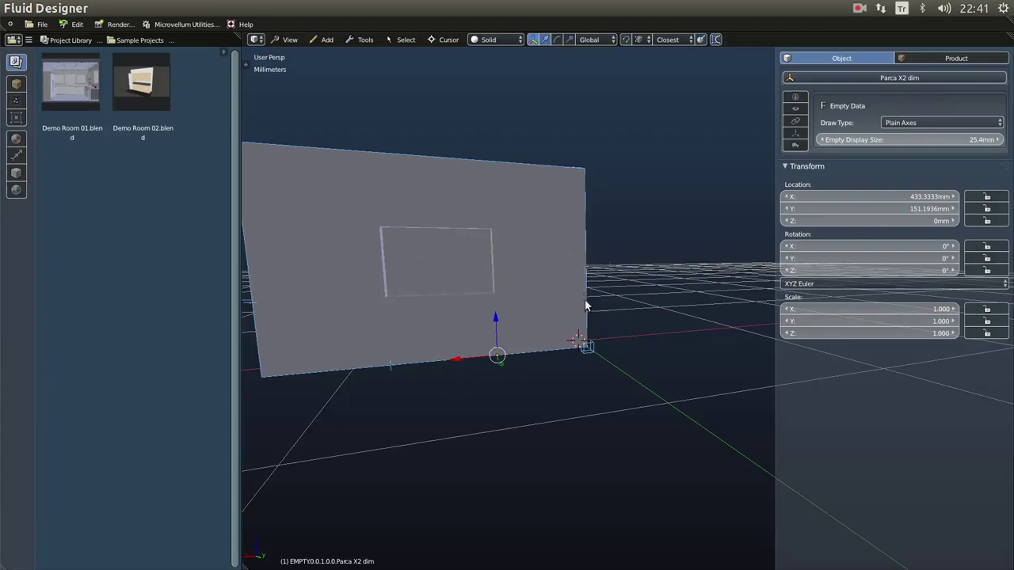
Check the dimensions and available options in the product's properties dialog.
{"action": "right_click", "coordinate": [643, 302]}
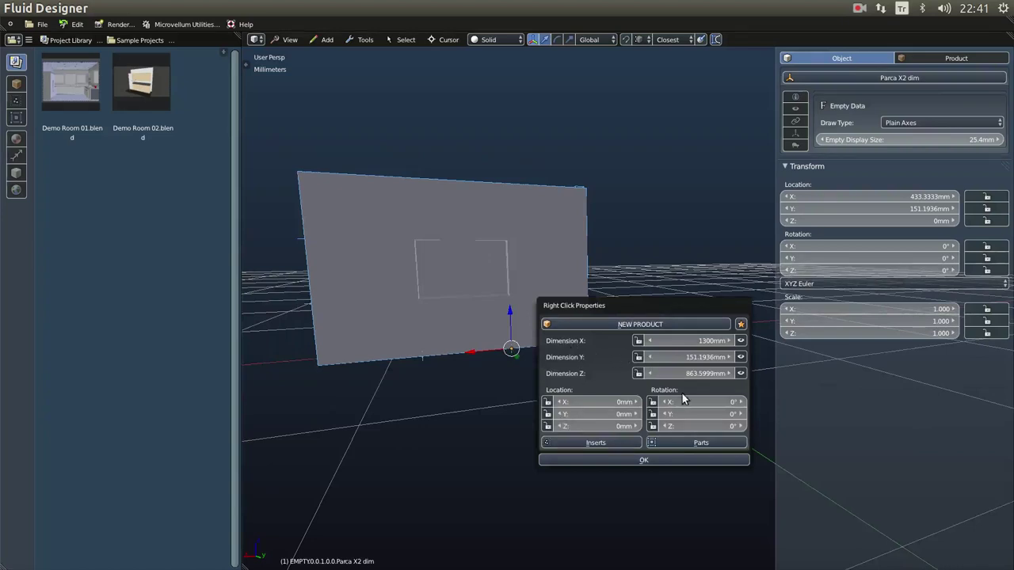
{"action": "left_click", "coordinate": [643, 461]}
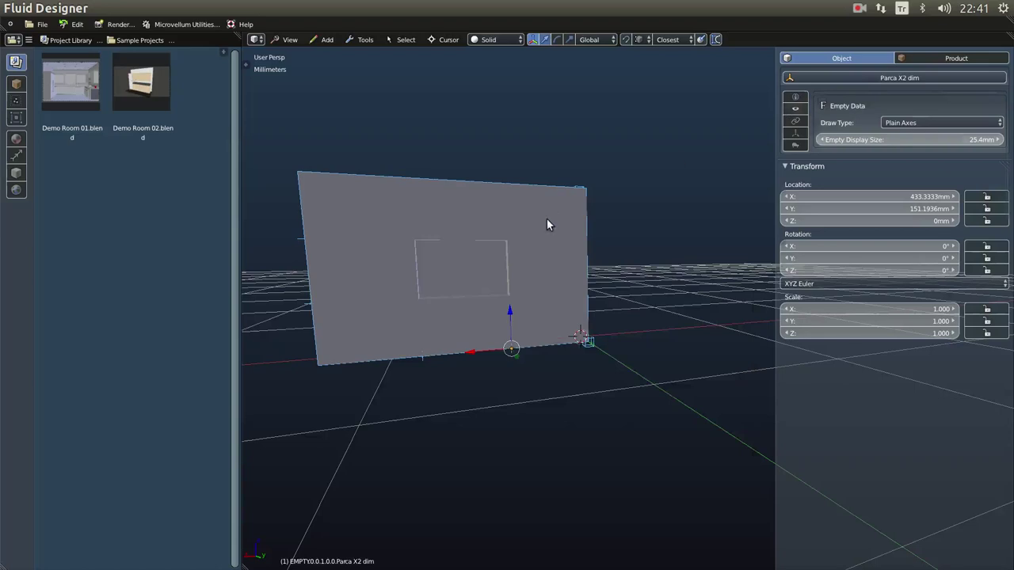
Select pencere_parca and add a visible prompt tab named Main Options to the product.
{"action": "right_click", "coordinate": [546, 224]}
{"action": "left_click", "coordinate": [956, 58]}
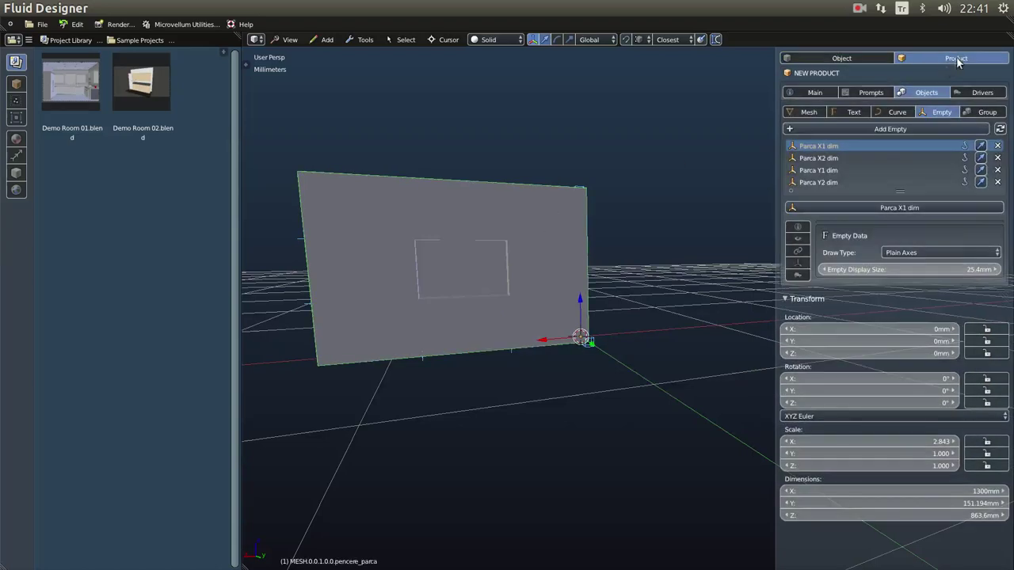
{"action": "left_click", "coordinate": [880, 93]}
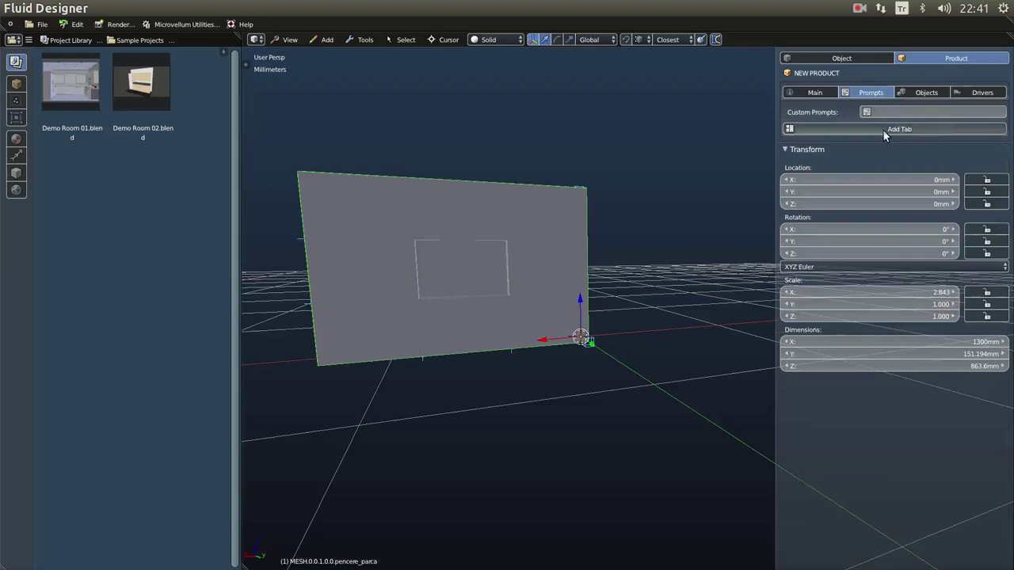
{"action": "left_click", "coordinate": [881, 128]}
{"action": "left_click", "coordinate": [898, 148]}
{"action": "type", "text": "M"}
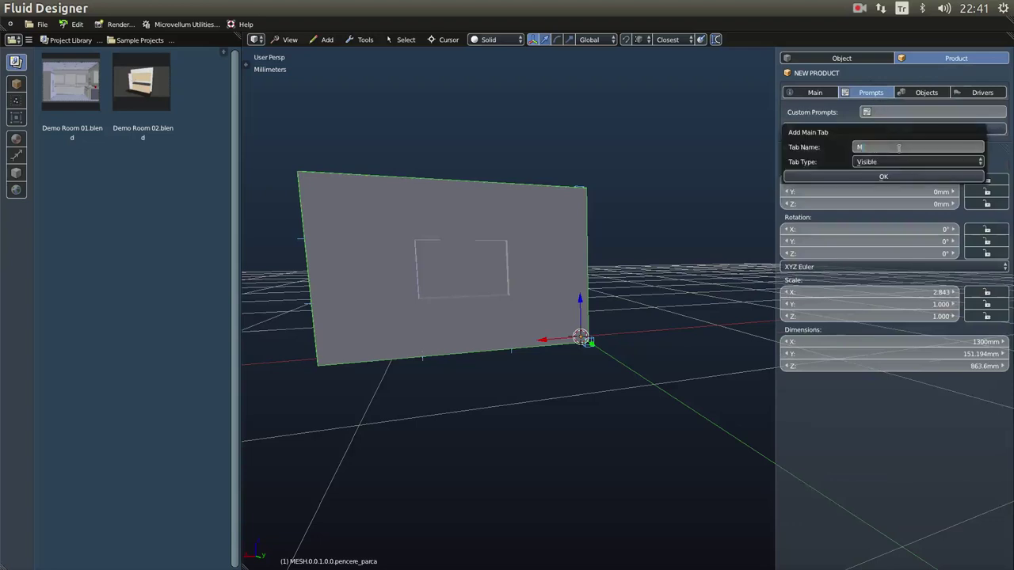
{"action": "type", "text": "ain Options"}
{"action": "left_click", "coordinate": [901, 177]}
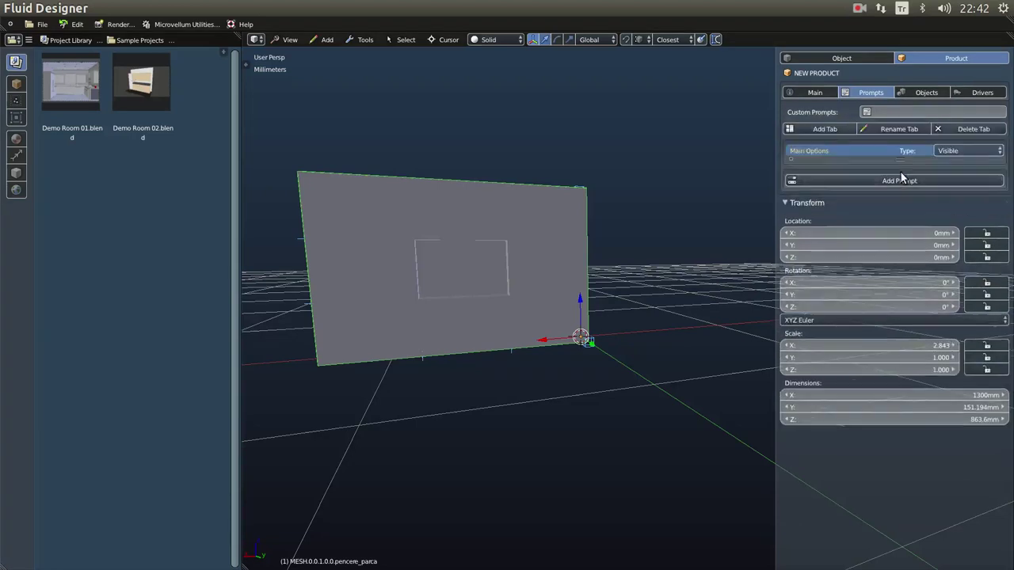
Check the product's prompts through its properties dialog.
{"action": "right_click", "coordinate": [663, 290]}
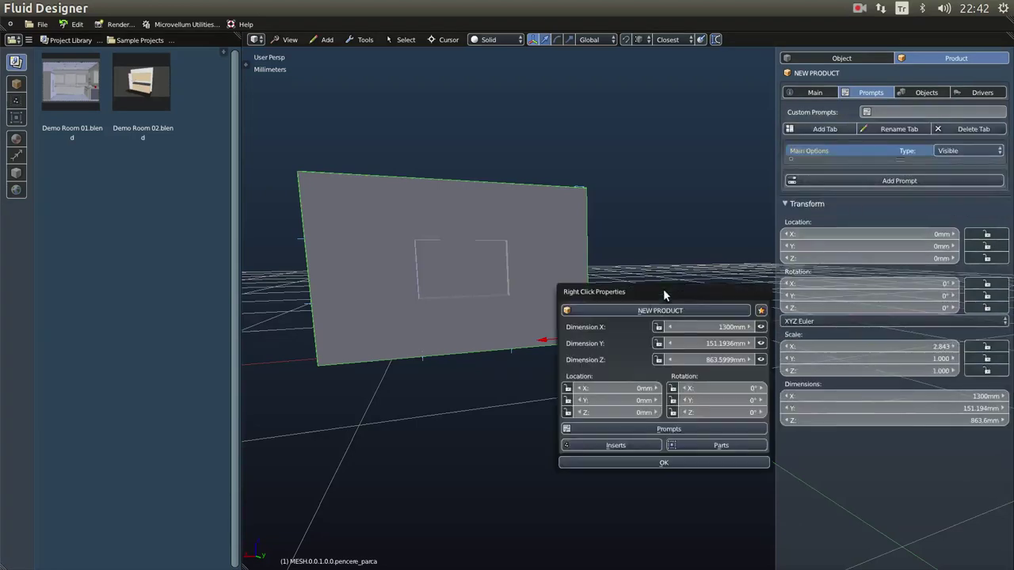
{"action": "left_click", "coordinate": [668, 430]}
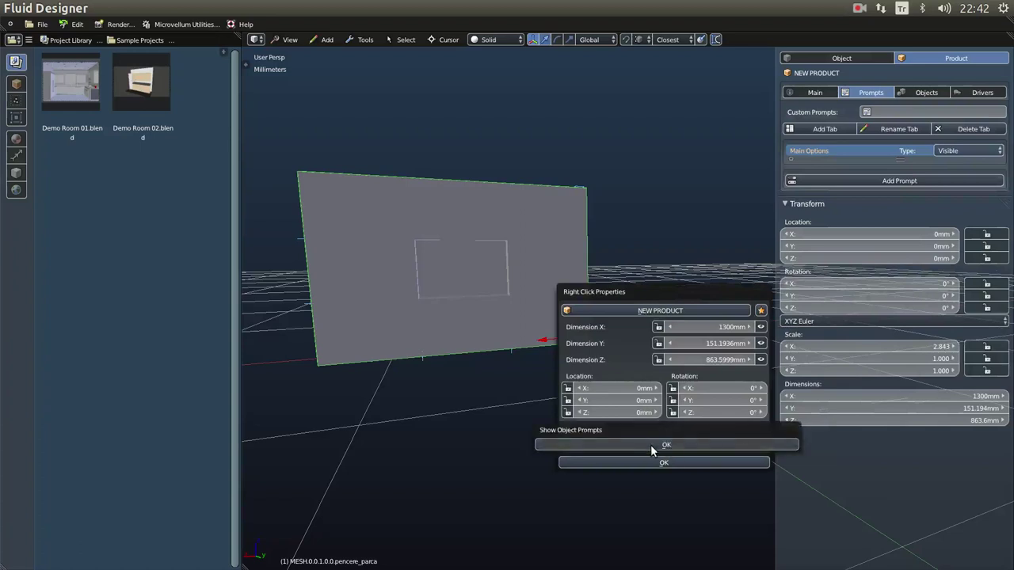
{"action": "left_click", "coordinate": [650, 445]}
{"action": "left_click", "coordinate": [657, 462]}
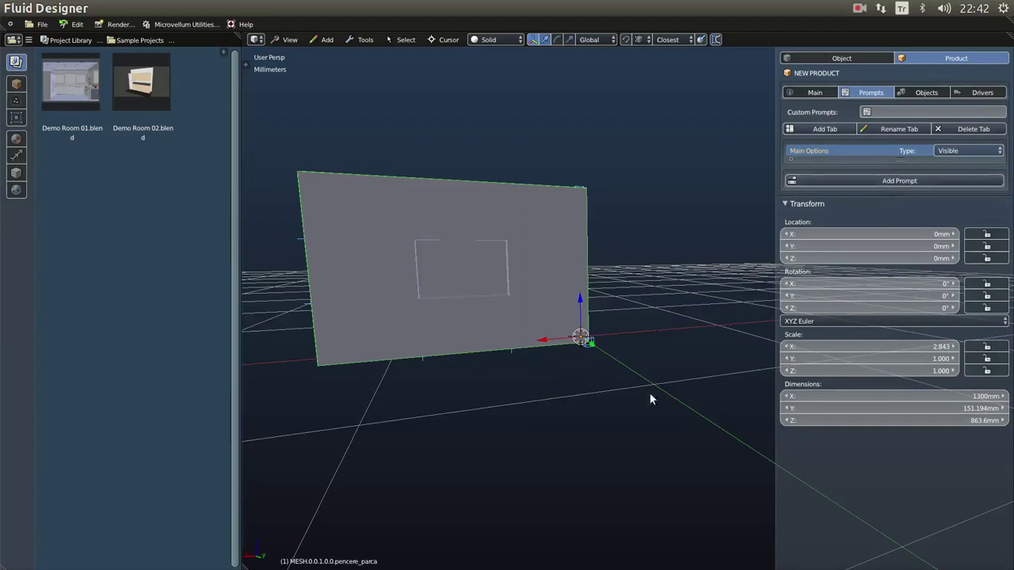
Add a Distance prompt named cerceve_kalinligi to the Main Options tab.
{"action": "left_click", "coordinate": [898, 181]}
{"action": "left_click", "coordinate": [878, 194]}
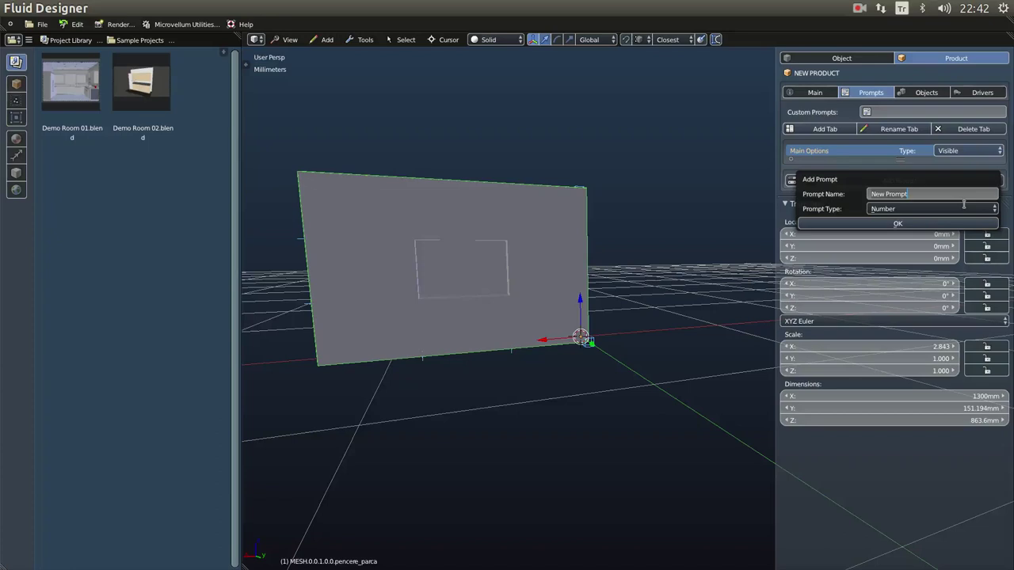
{"action": "type", "text": "Cerceve"}
{"action": "key", "text": "BackSpace"}
{"action": "key", "text": "BackSpace"}
{"action": "key", "text": "BackSpace"}
{"action": "key", "text": "BackSpace"}
{"action": "key", "text": "BackSpace"}
{"action": "key", "text": "BackSpace"}
{"action": "key", "text": "BackSpace"}
{"action": "type", "text": "ig"}
{"action": "left_click", "coordinate": [932, 210]}
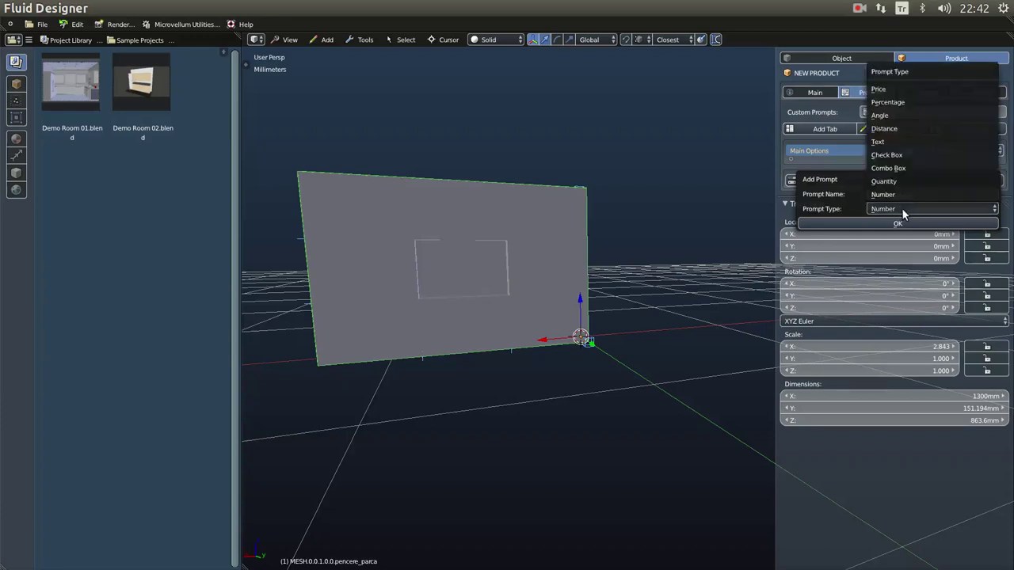
{"action": "left_click", "coordinate": [915, 128]}
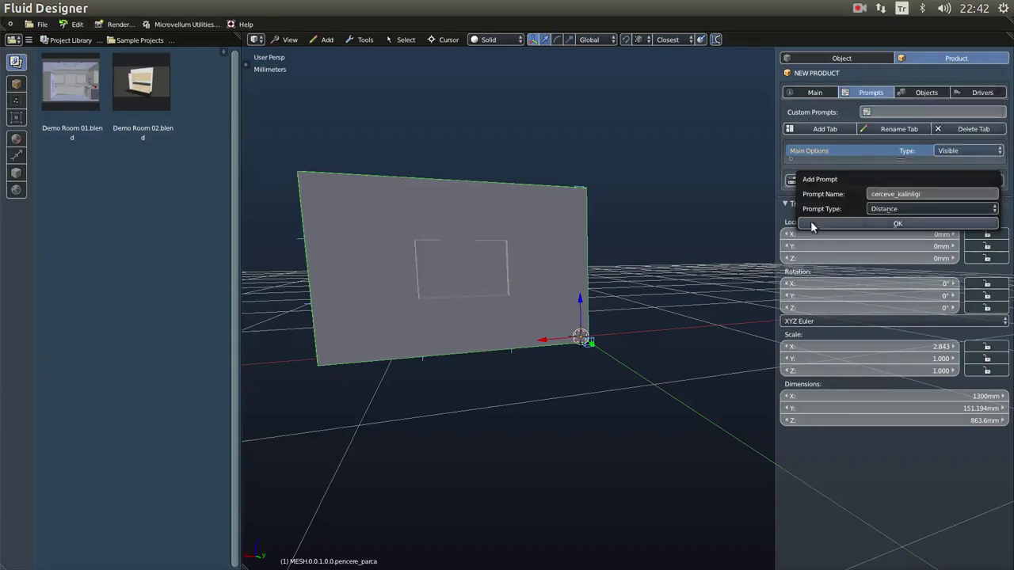
{"action": "left_click", "coordinate": [904, 225]}
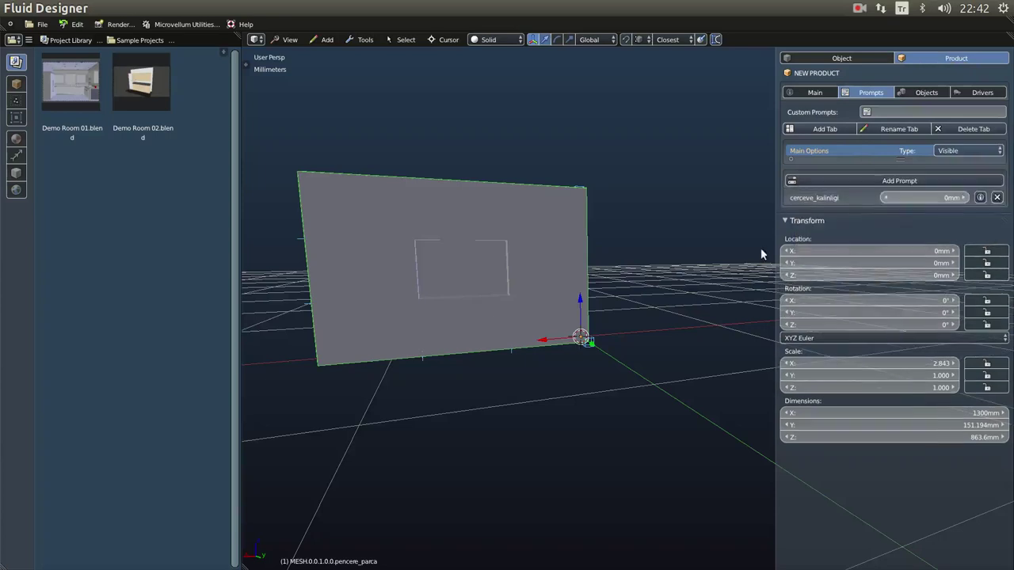
Set the cerceve_kalinligi prompt to 50 mm.
{"action": "left_click", "coordinate": [915, 198]}
{"action": "type", "text": "20"}
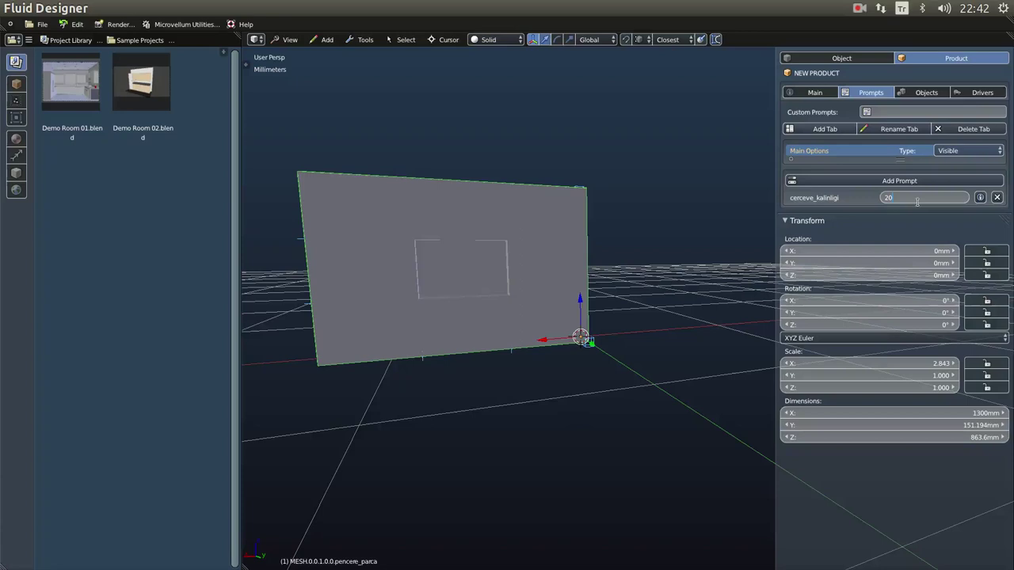
{"action": "key", "text": "BackSpace"}
{"action": "key", "text": "BackSpace"}
{"action": "type", "text": "50"}
{"action": "key", "text": "Return"}
Select the Parca X1 dim empty and lock its Y and Z location and its rotation on all three axes.
{"action": "middle_click_drag", "start_coordinate": [568, 346], "coordinate": [557, 353]}
{"action": "middle_click_drag", "start_coordinate": [491, 375], "coordinate": [456, 382]}
{"action": "left_click", "coordinate": [439, 366]}
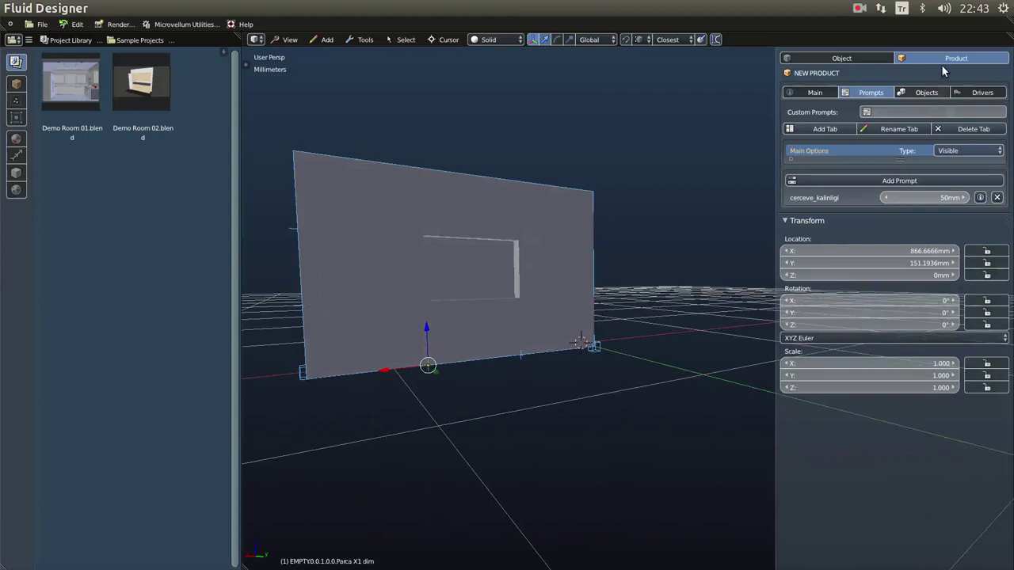
{"action": "left_click", "coordinate": [926, 92]}
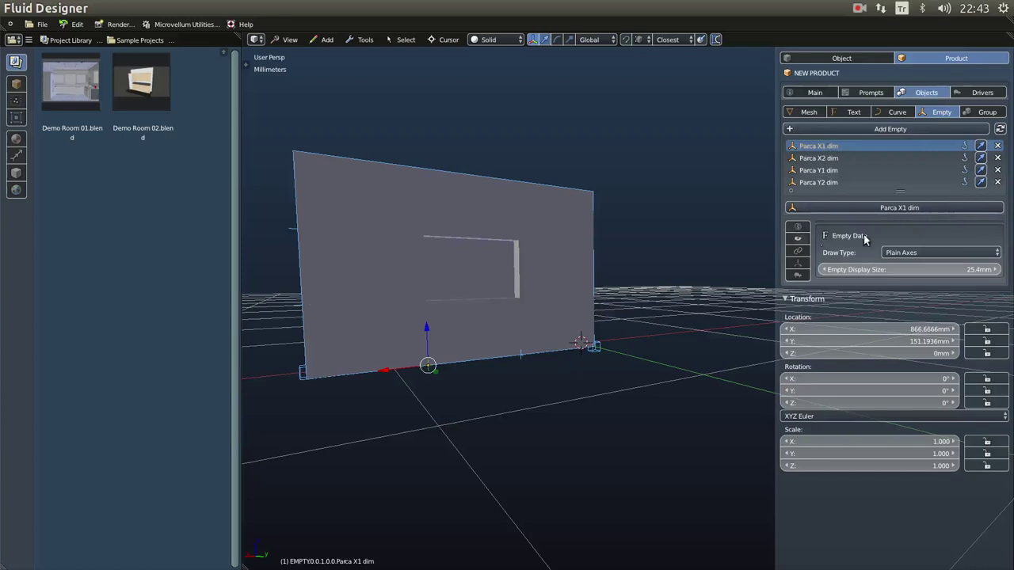
{"action": "left_click", "coordinate": [799, 228]}
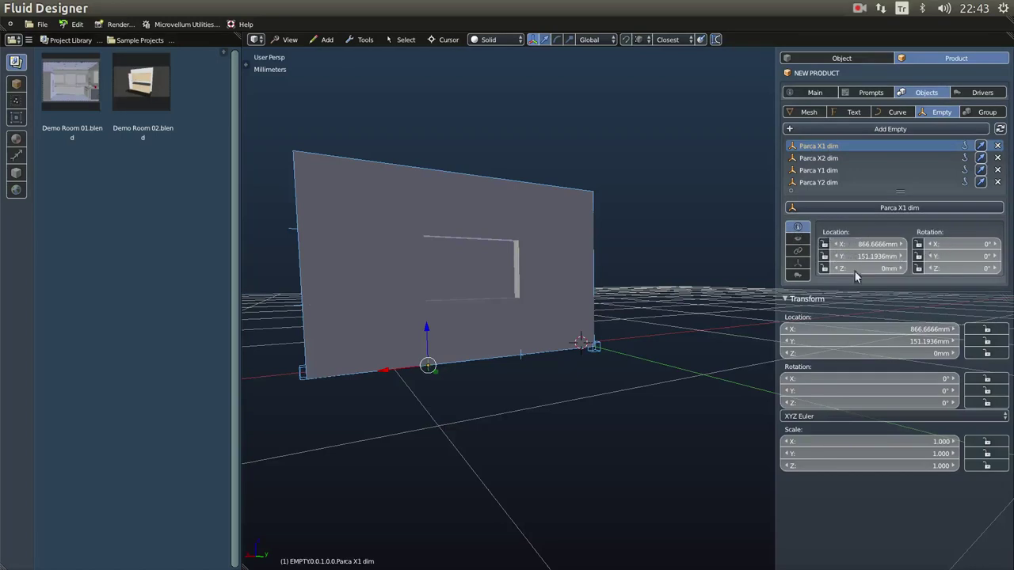
{"action": "mouse_move", "coordinate": [860, 244]}
{"action": "left_mouse_down"}
{"action": "mouse_move", "coordinate": [880, 244]}
{"action": "mouse_move", "coordinate": [858, 244]}
{"action": "left_mouse_up"}
{"action": "left_click", "coordinate": [823, 256]}
{"action": "left_click", "coordinate": [824, 268]}
{"action": "left_click", "coordinate": [918, 244]}
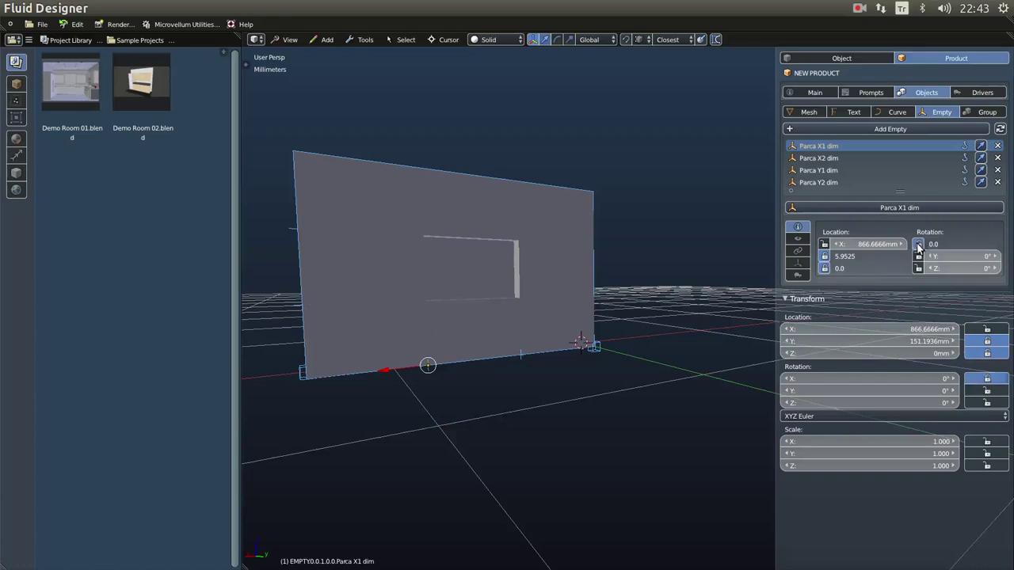
{"action": "left_click", "coordinate": [918, 256]}
{"action": "left_click", "coordinate": [918, 269]}
Add a single driver to the X location of Parca X1 dim and remove the driver's default var variable.
{"action": "mouse_move", "coordinate": [868, 244]}
{"action": "left_mouse_down"}
{"action": "mouse_move", "coordinate": [828, 244]}
{"action": "mouse_move", "coordinate": [879, 244]}
{"action": "mouse_move", "coordinate": [857, 252]}
{"action": "left_mouse_up"}
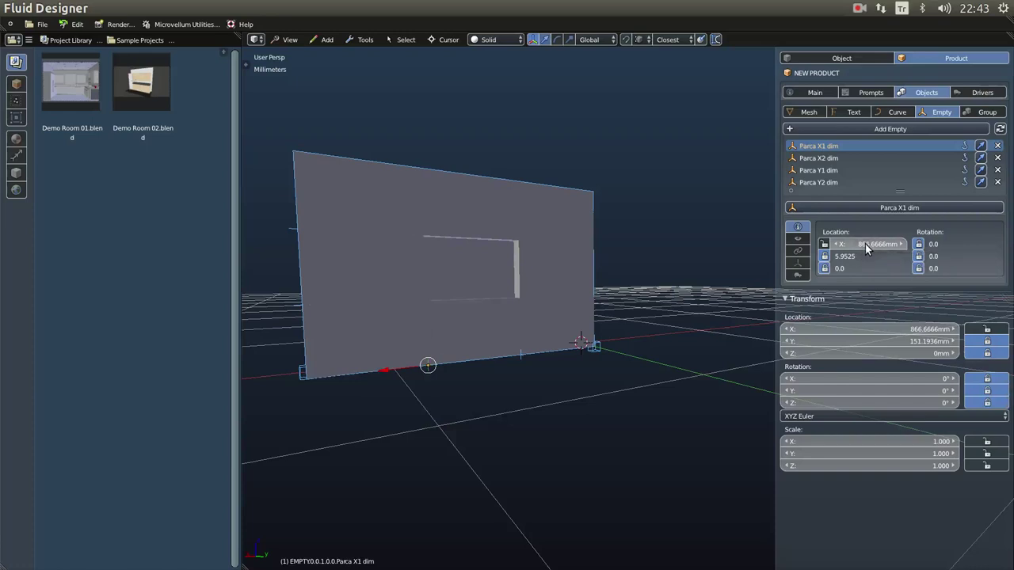
{"action": "right_click", "coordinate": [865, 244]}
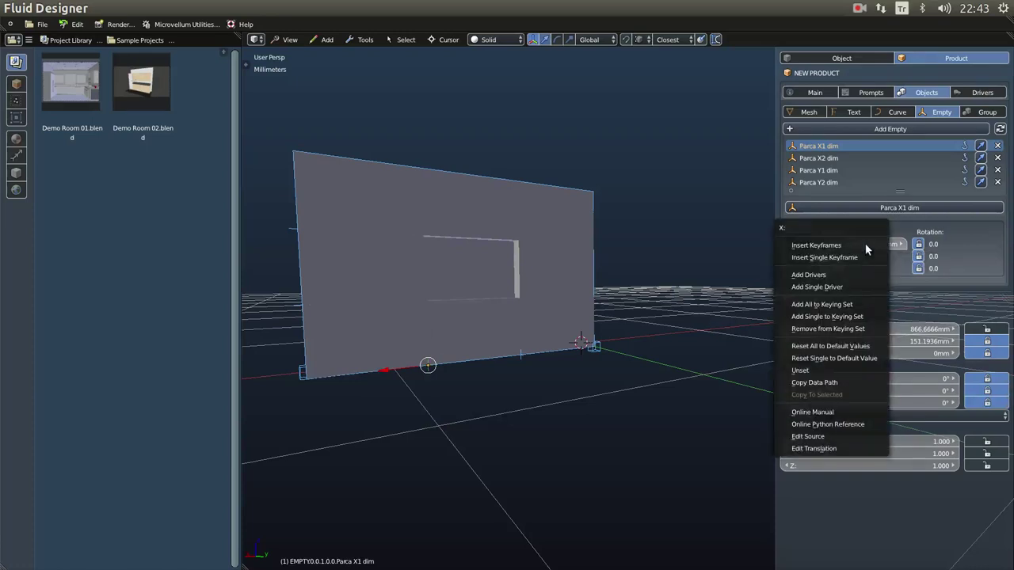
{"action": "left_click", "coordinate": [845, 285]}
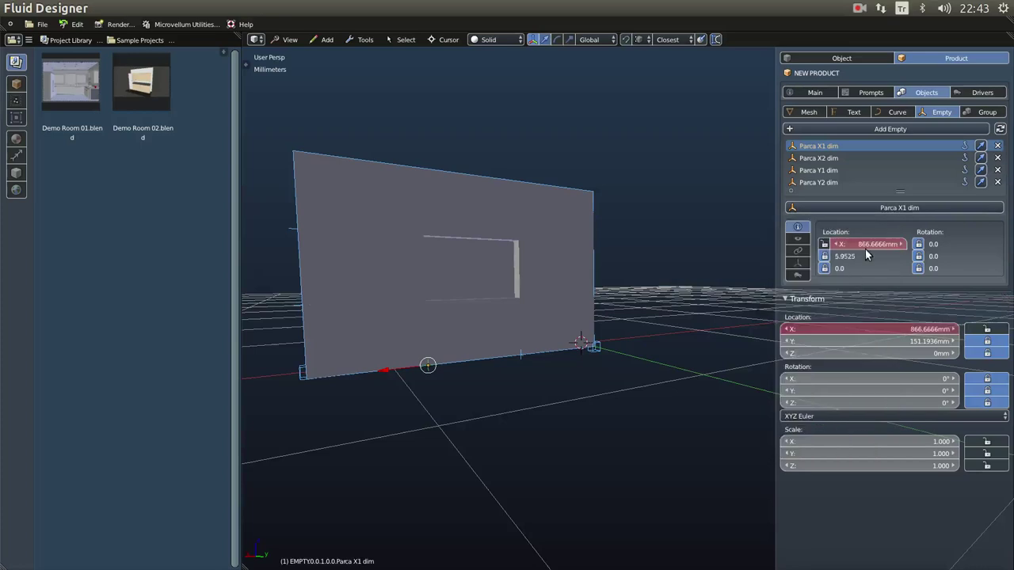
{"action": "left_click", "coordinate": [798, 274]}
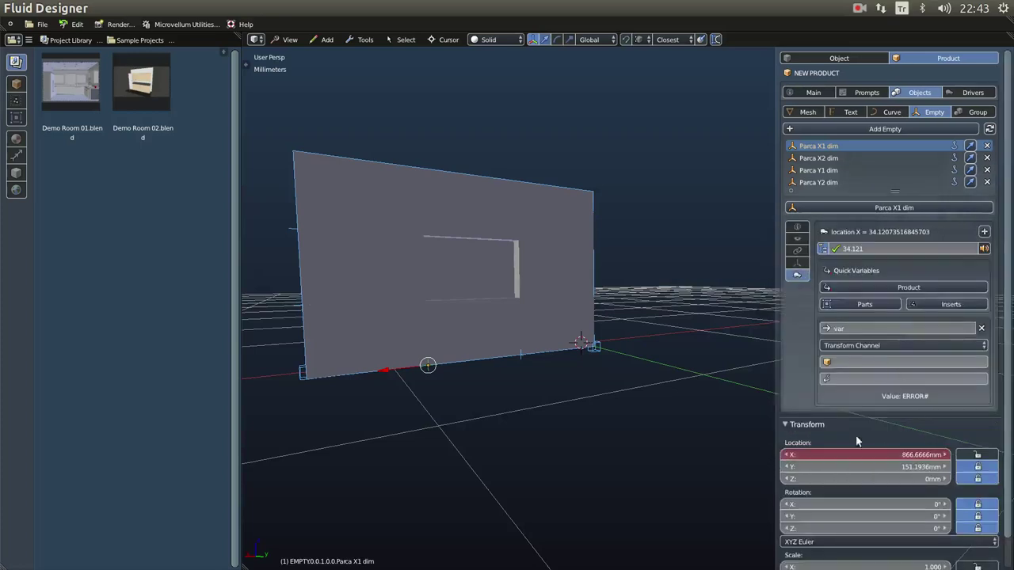
{"action": "left_click", "coordinate": [786, 426]}
{"action": "left_click", "coordinate": [783, 424]}
{"action": "left_click", "coordinate": [782, 424]}
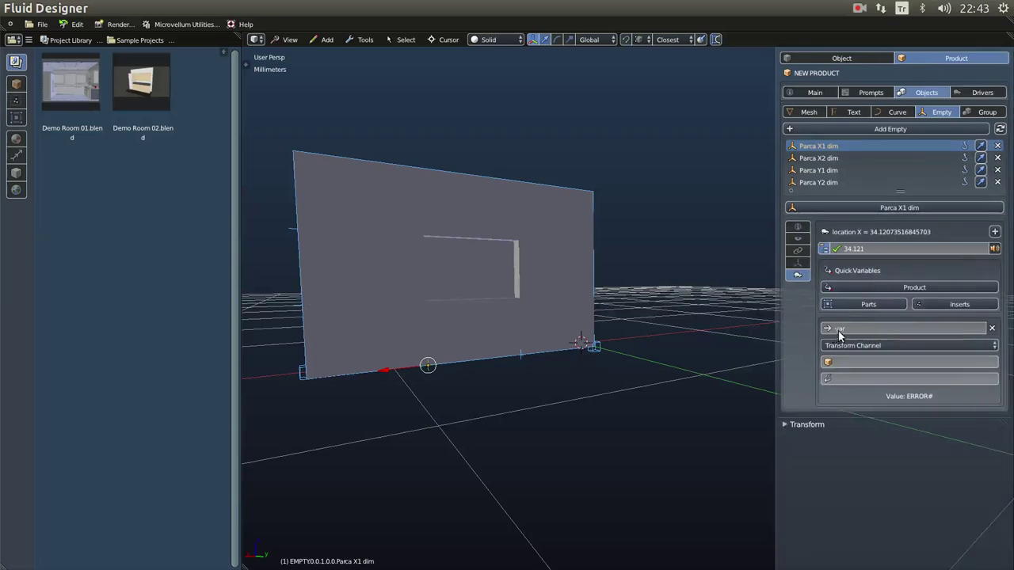
{"action": "left_click", "coordinate": [993, 332]}
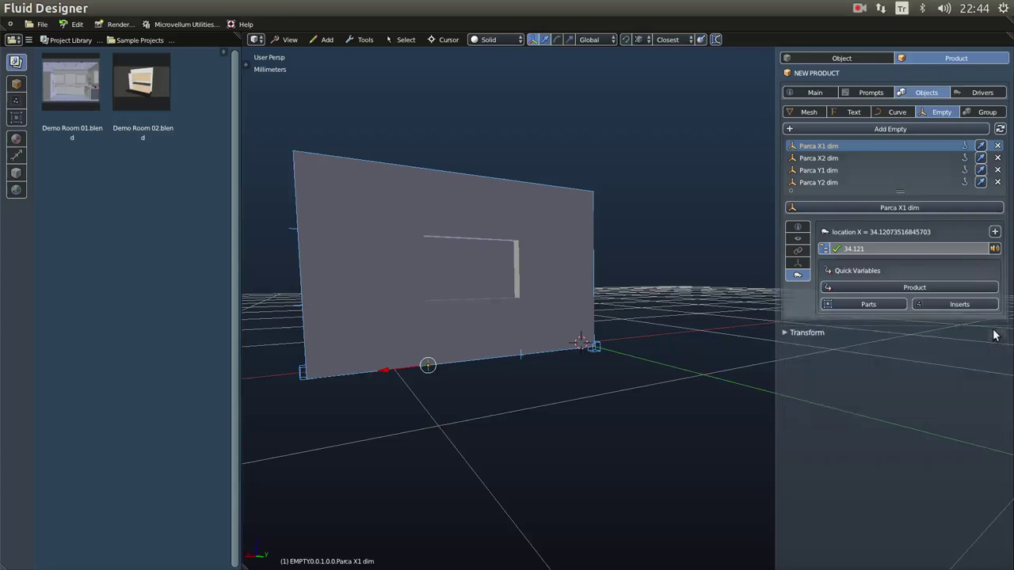
Add the product's cerceve_kalinligi prompt as a driver variable and set the X location expression to cerceve_kalinligi.
{"action": "left_click", "coordinate": [905, 287]}
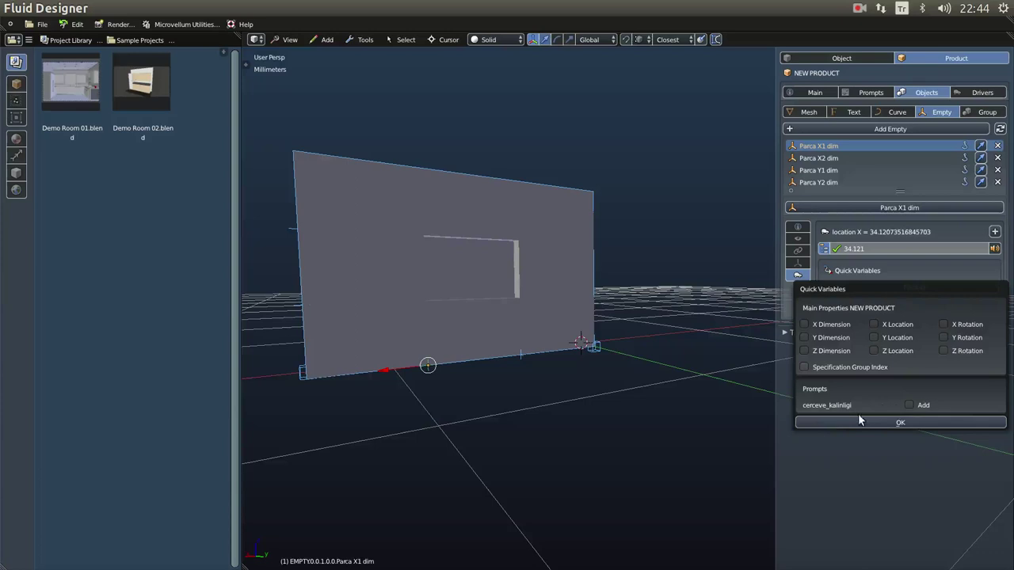
{"action": "left_click", "coordinate": [910, 404]}
{"action": "left_click", "coordinate": [899, 424]}
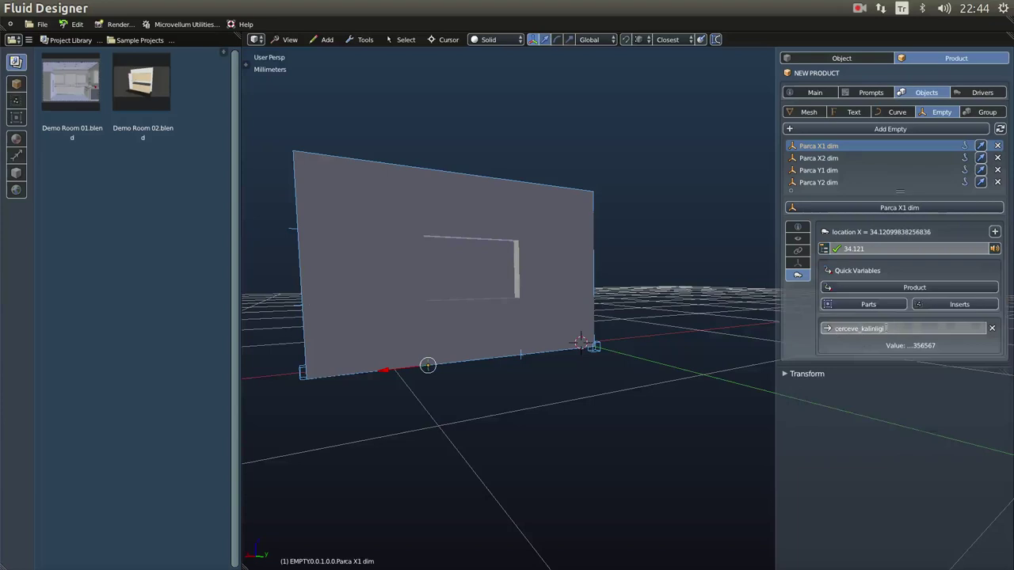
{"action": "key", "text": "ctrl+a"}
{"action": "key", "text": "ctrl+c"}
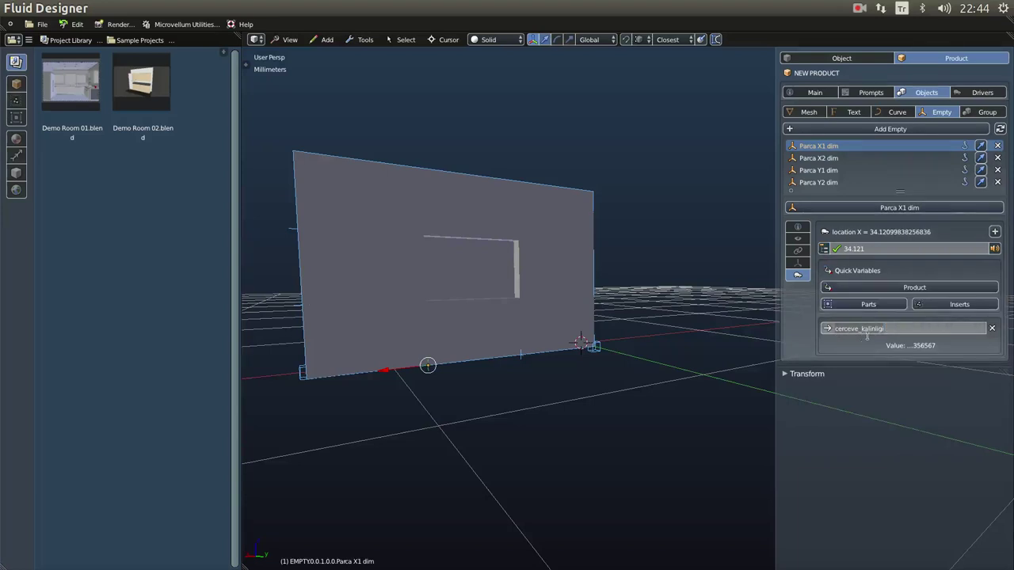
{"action": "type", "text": "1"}
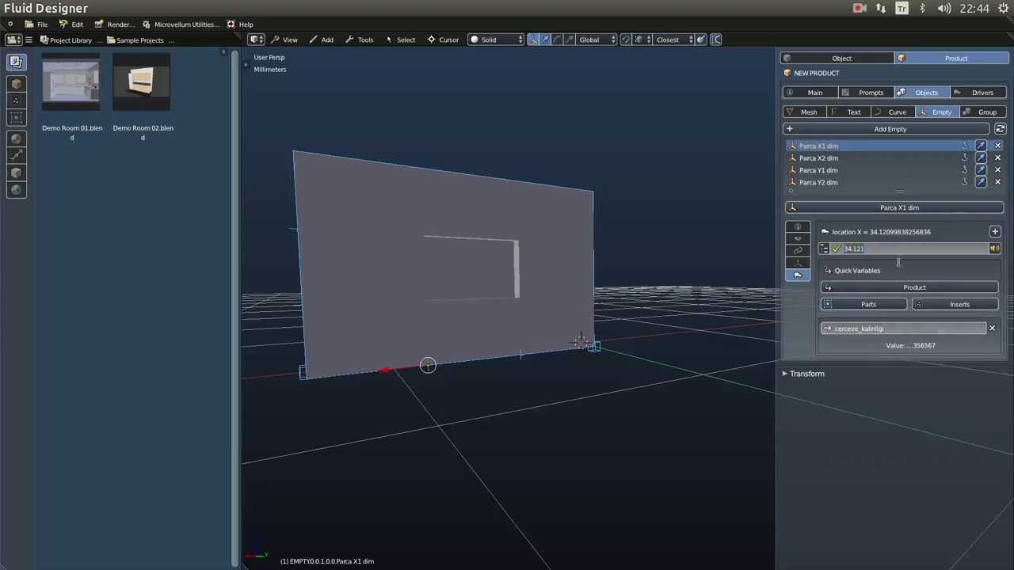
{"action": "key", "text": "ctrl+a"}
{"action": "key", "text": "ctrl+v"}
{"action": "key", "text": "Return"}
Try a much larger cerceve_kalinligi value in the product's prompts to test the driven opening edge.
{"action": "middle_click_drag", "start_coordinate": [717, 285], "coordinate": [627, 303]}
{"action": "middle_click_drag", "start_coordinate": [536, 333], "coordinate": [395, 195]}
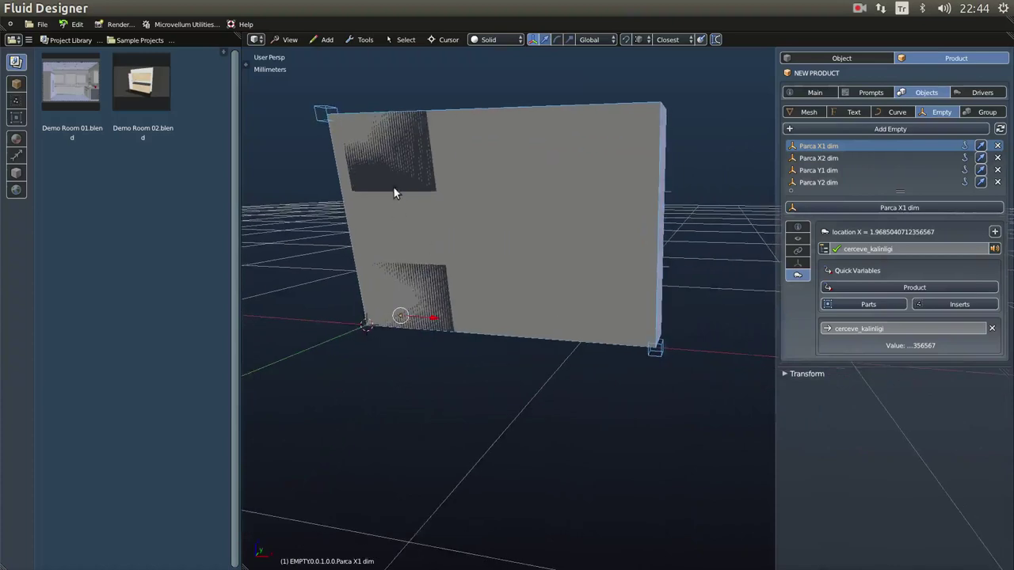
{"action": "middle_click_drag", "start_coordinate": [495, 279], "coordinate": [507, 300]}
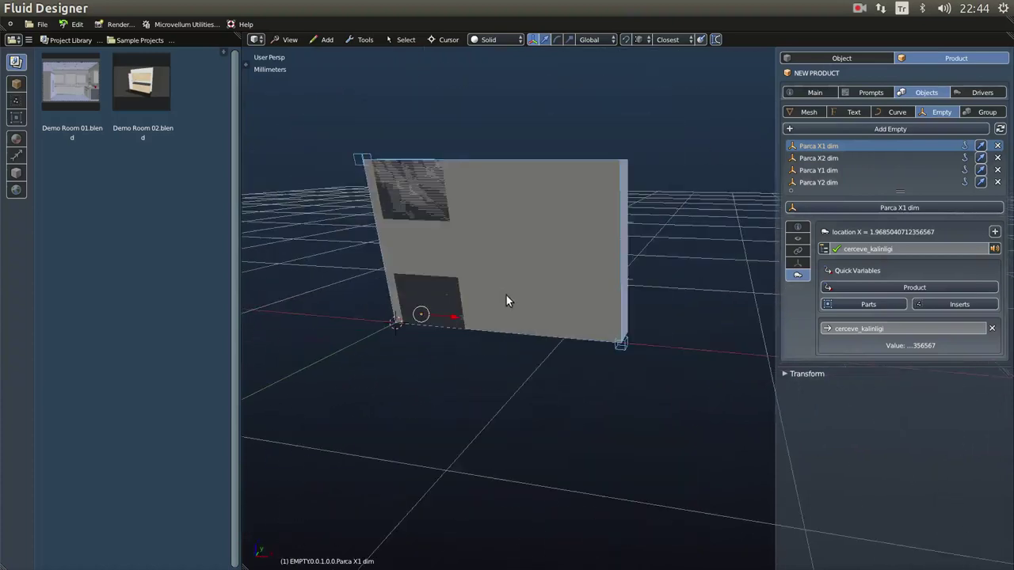
{"action": "right_click", "coordinate": [650, 287]}
{"action": "left_click", "coordinate": [663, 427]}
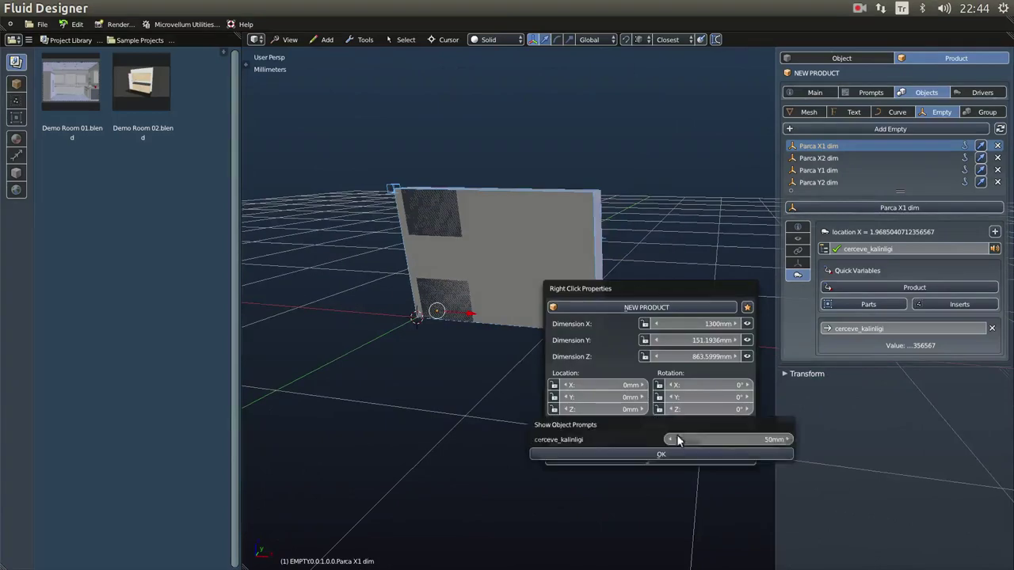
{"action": "left_click_drag", "start_coordinate": [722, 443], "coordinate": [794, 443]}
{"action": "left_click", "coordinate": [683, 454]}
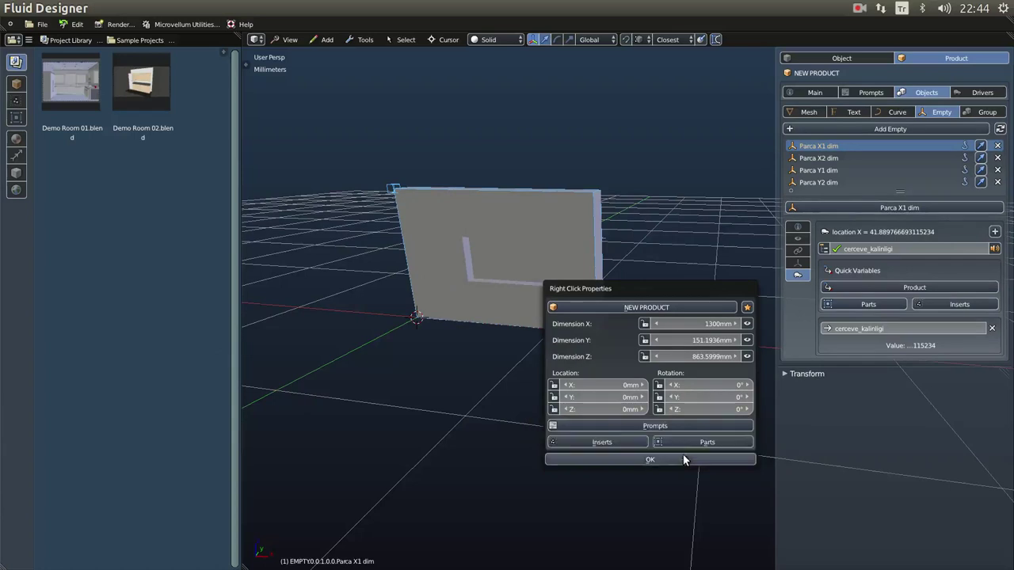
{"action": "left_click", "coordinate": [665, 462]}
Add the product's X Dimension as a driver variable and change the X location expression to dim_x-cerceve_kalinligi.
{"action": "middle_click_drag", "start_coordinate": [566, 359], "coordinate": [621, 353]}
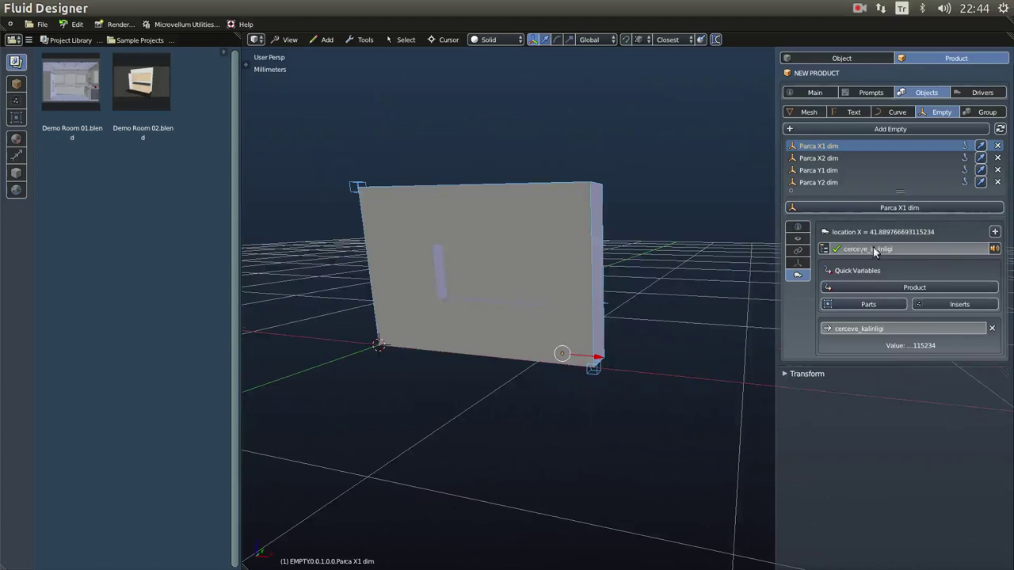
{"action": "left_click", "coordinate": [932, 291]}
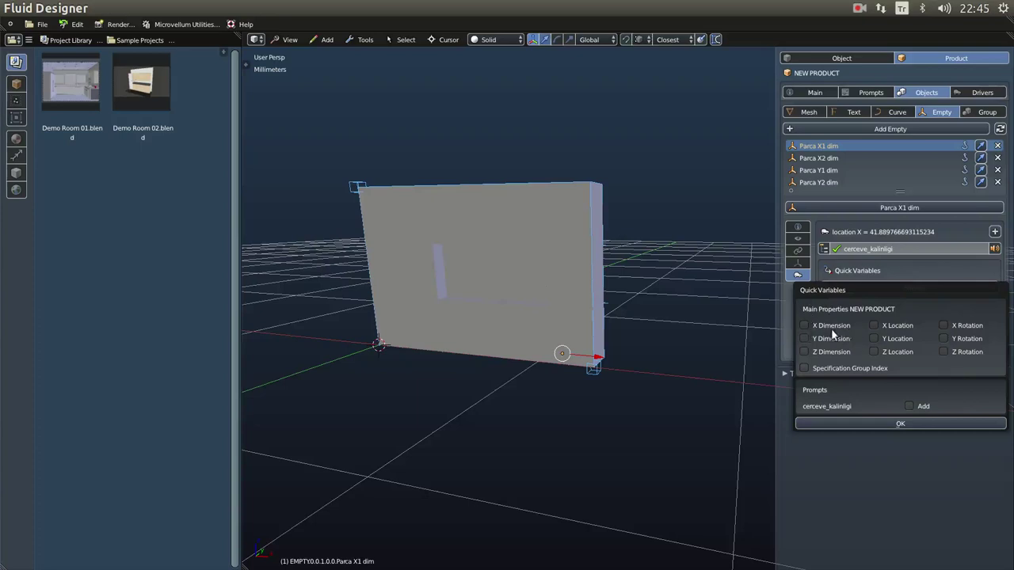
{"action": "left_click", "coordinate": [804, 325]}
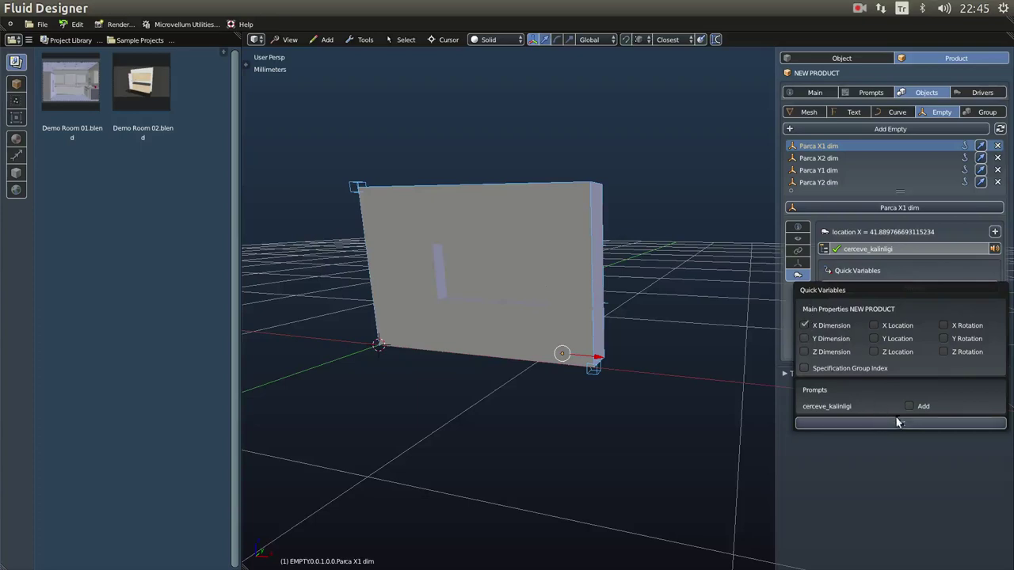
{"action": "left_click", "coordinate": [880, 422]}
{"action": "left_click", "coordinate": [850, 369]}
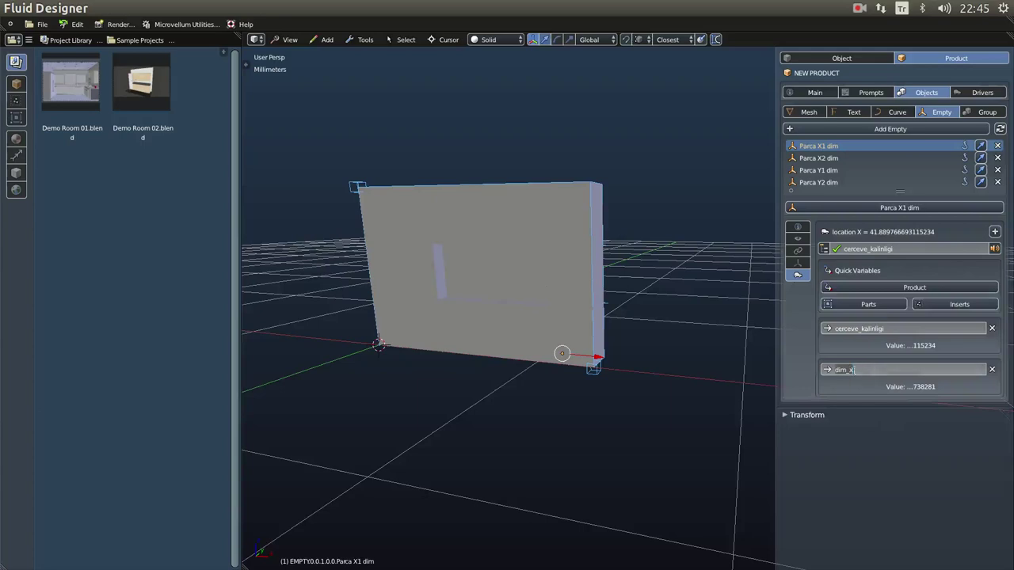
{"action": "key", "text": "Return"}
{"action": "left_click", "coordinate": [912, 248]}
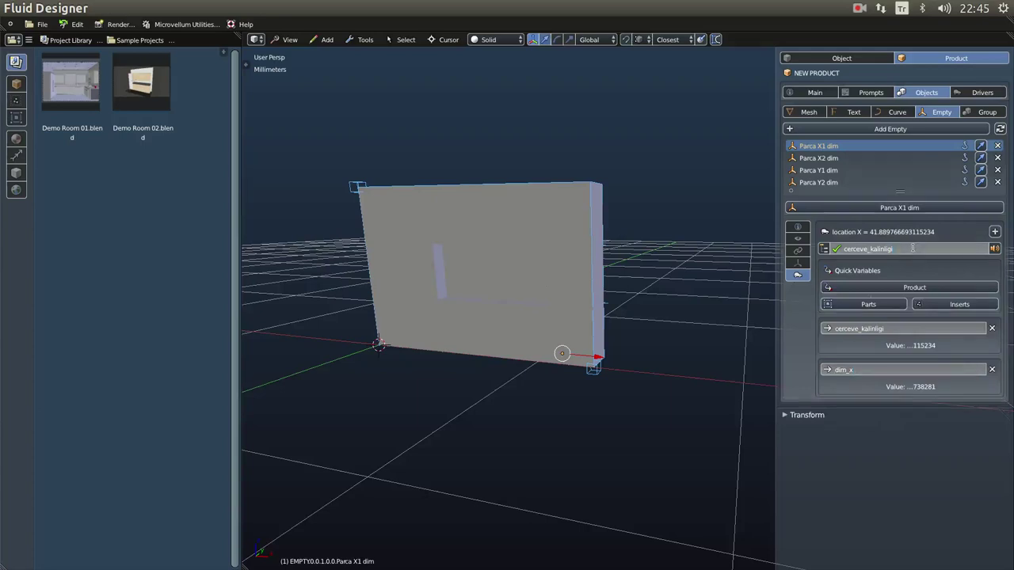
{"action": "type", "text": "dim_x-"}
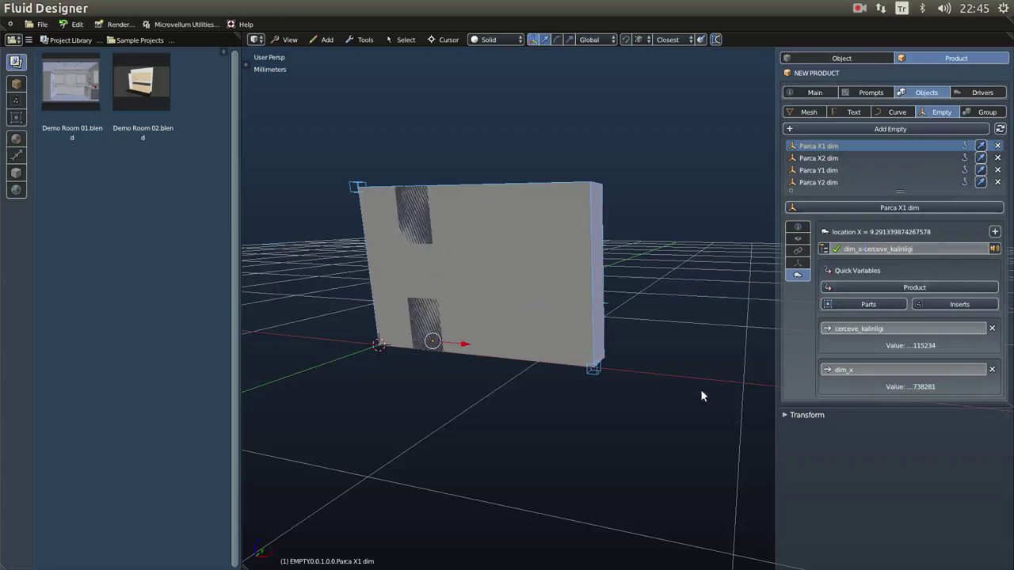
Set cerceve_kalinligi to 20 mm in the product's prompts and inspect the opening's margin at the driven edge.
{"action": "right_click", "coordinate": [666, 388]}
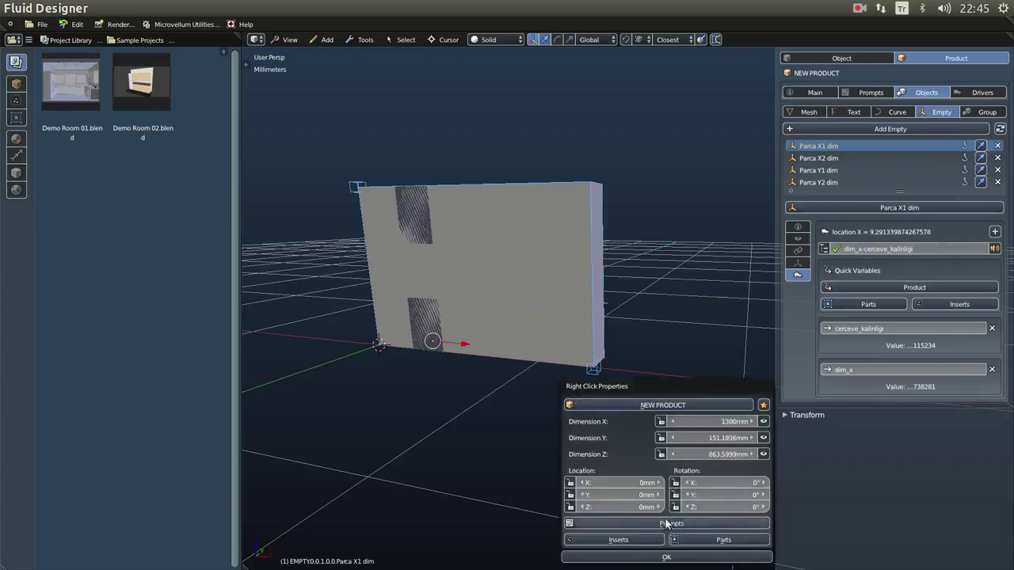
{"action": "left_click", "coordinate": [664, 519]}
{"action": "left_click", "coordinate": [732, 537]}
{"action": "type", "text": "20"}
{"action": "key", "text": "Return"}
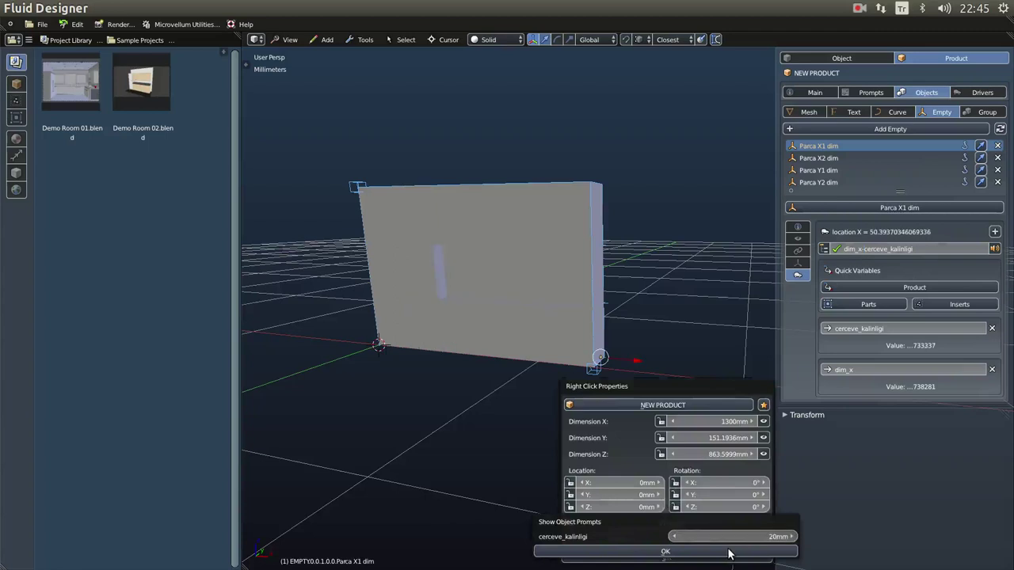
{"action": "left_click", "coordinate": [702, 552]}
{"action": "middle_click_drag", "start_coordinate": [511, 361], "coordinate": [610, 357]}
{"action": "scroll", "coordinate": [675, 317], "scroll_direction": "up", "scroll_amount": 3}
{"action": "middle_click_drag", "start_coordinate": [675, 317], "coordinate": [640, 347], "text": "shift"}
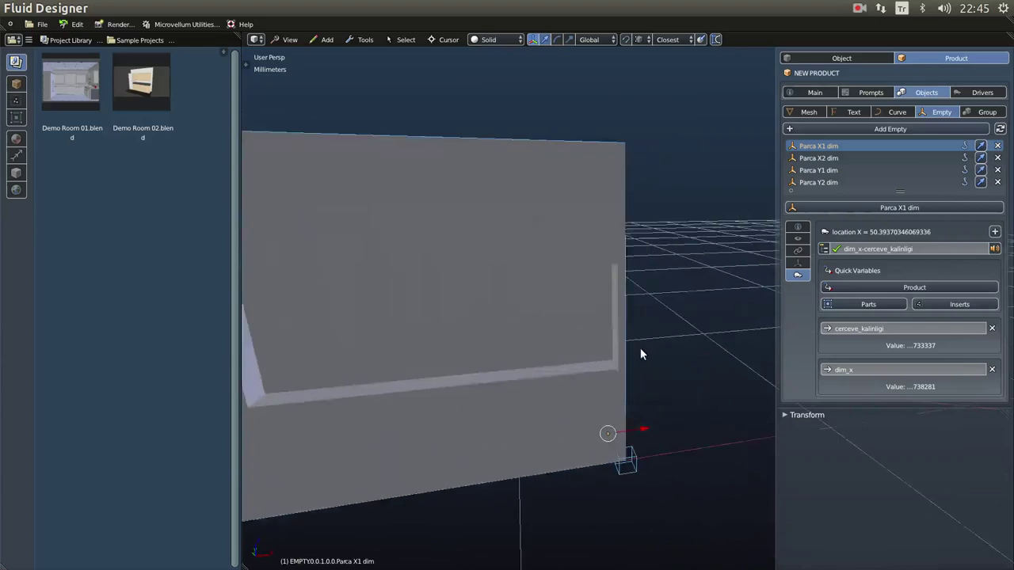
Examine the opening's margin at the driven edge up close and from the opposite side of the wall.
{"action": "scroll", "coordinate": [640, 342], "scroll_direction": "up", "scroll_amount": 3}
{"action": "middle_click_drag", "start_coordinate": [556, 328], "coordinate": [587, 396], "text": "shift"}
{"action": "scroll", "coordinate": [523, 407], "scroll_direction": "down", "scroll_amount": 2}
{"action": "scroll", "coordinate": [510, 359], "scroll_direction": "down", "scroll_amount": 1}
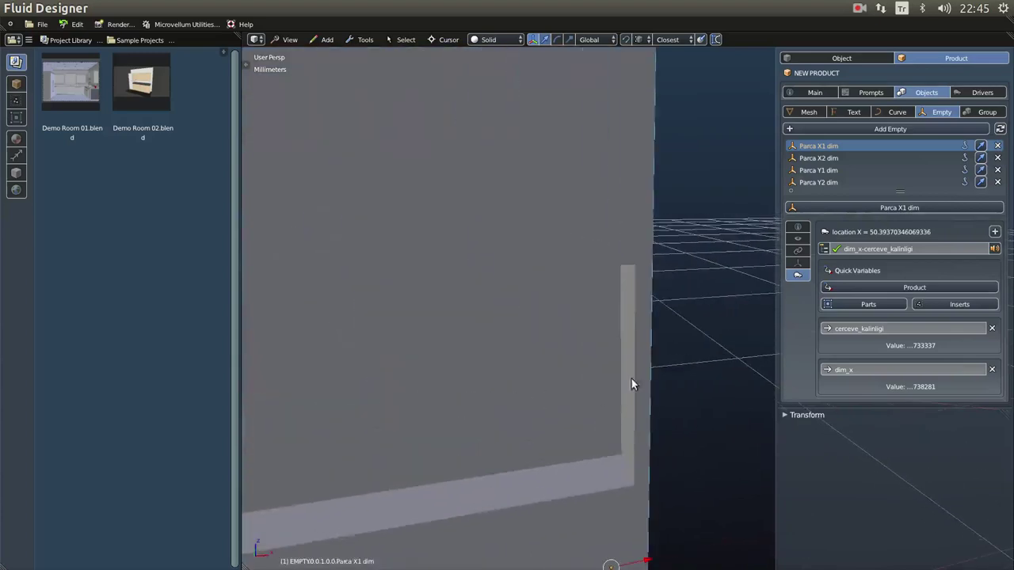
{"action": "scroll", "coordinate": [622, 390], "scroll_direction": "down", "scroll_amount": 6}
{"action": "middle_click_drag", "start_coordinate": [452, 413], "coordinate": [476, 350], "text": "shift"}
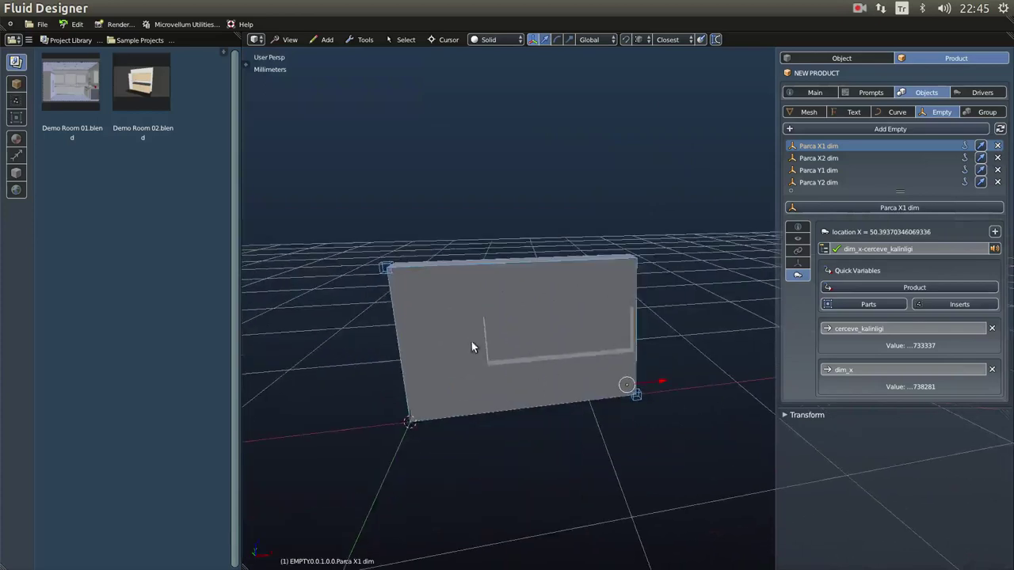
{"action": "middle_click_drag", "start_coordinate": [614, 369], "coordinate": [456, 425], "text": "shift"}
{"action": "middle_click_drag", "start_coordinate": [652, 385], "coordinate": [599, 425]}
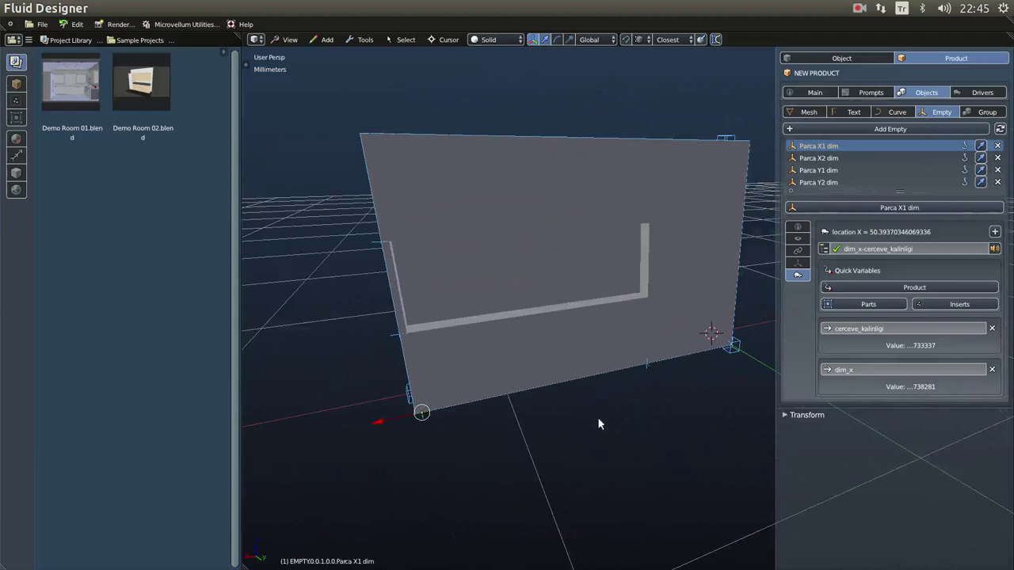
Set the Parca X2 dim empty's X location to about 24.33 mm and lock its Y and Z locations and all three rotations.
{"action": "right_click", "coordinate": [646, 369]}
{"action": "middle_click_drag", "start_coordinate": [647, 369], "coordinate": [450, 402]}
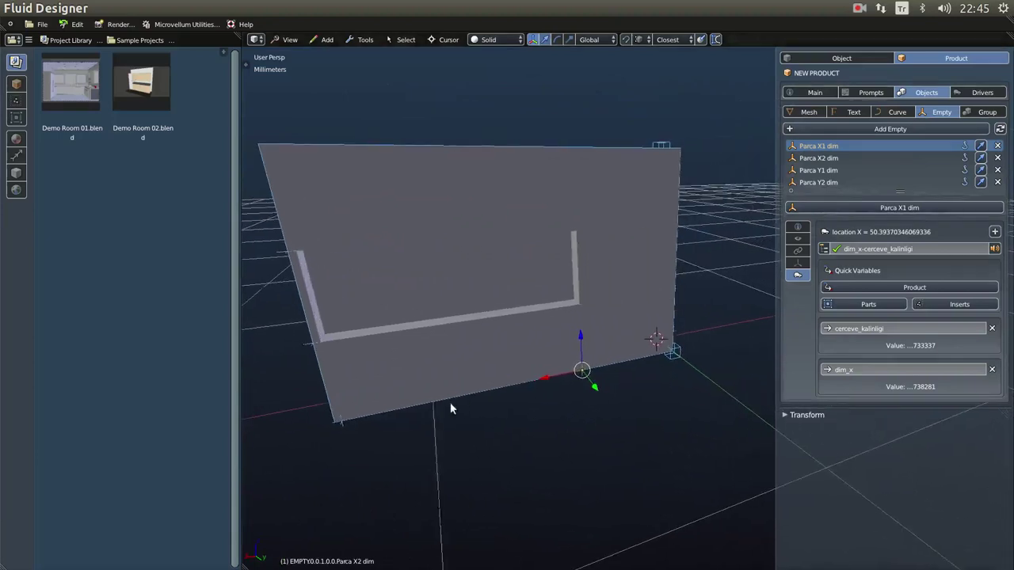
{"action": "left_click", "coordinate": [816, 159]}
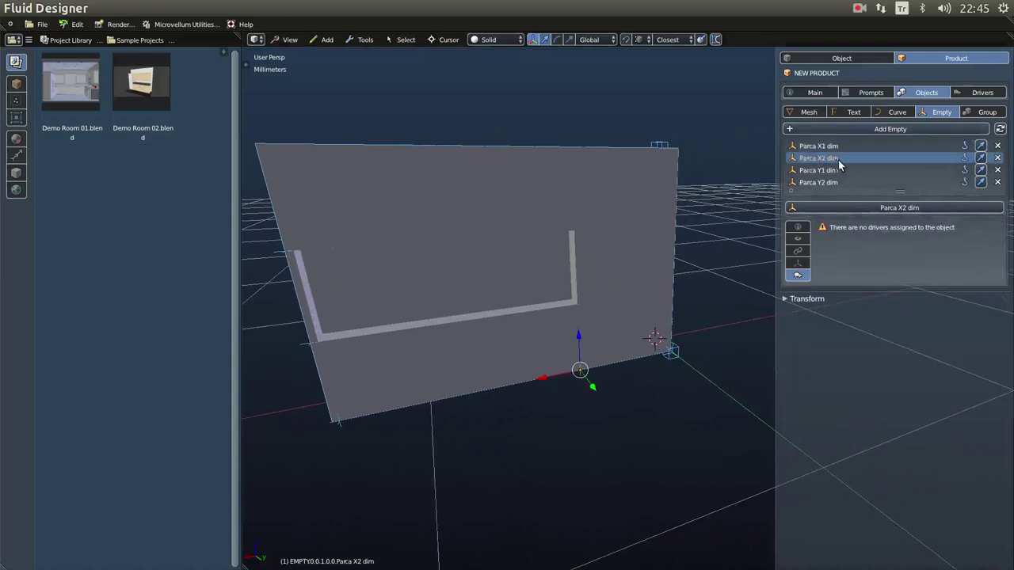
{"action": "left_click", "coordinate": [799, 228]}
{"action": "left_click_drag", "start_coordinate": [855, 248], "coordinate": [821, 249]}
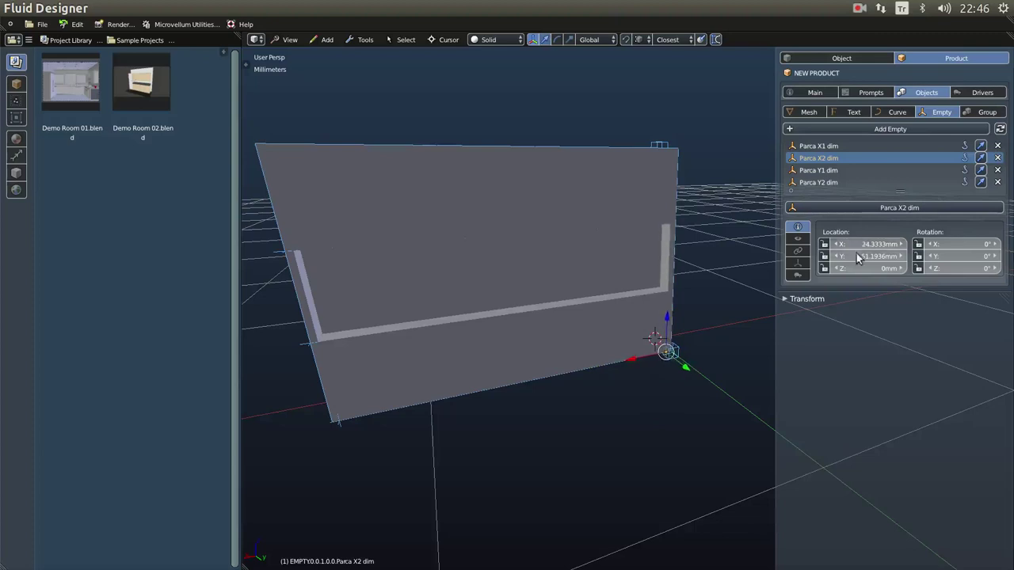
{"action": "left_click", "coordinate": [825, 257]}
{"action": "left_click", "coordinate": [824, 267]}
{"action": "left_click", "coordinate": [919, 245]}
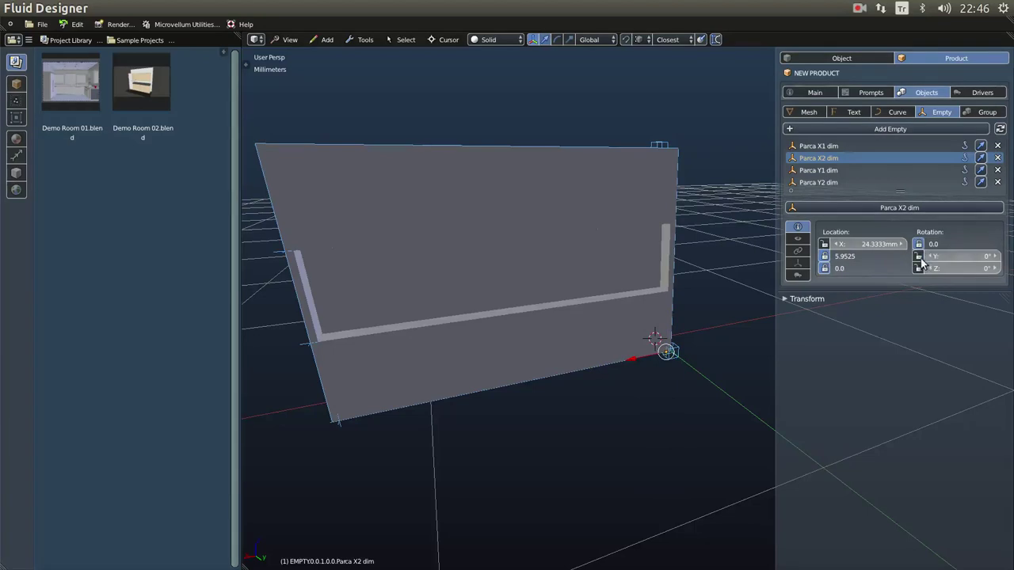
{"action": "left_click", "coordinate": [919, 257]}
{"action": "left_click", "coordinate": [919, 268]}
Add a single driver to Parca X2 dim's X location and remove its default var variable.
{"action": "right_click", "coordinate": [870, 244]}
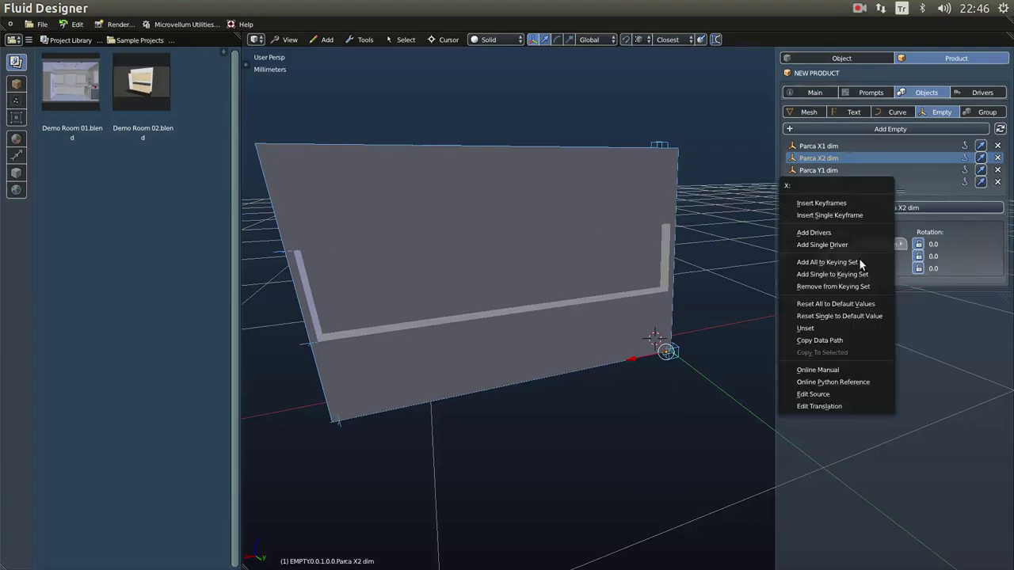
{"action": "left_click", "coordinate": [852, 244]}
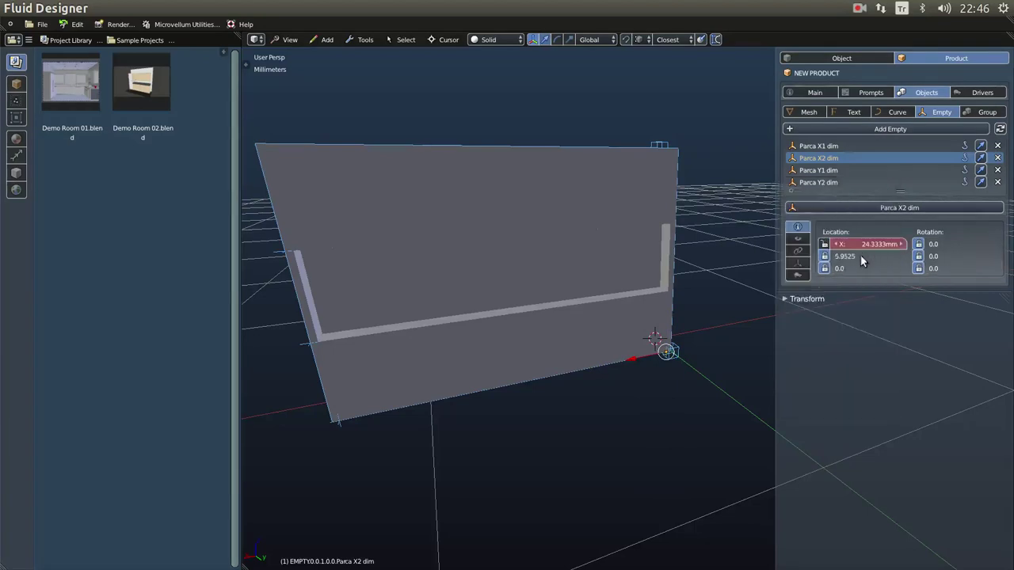
{"action": "left_click", "coordinate": [799, 273]}
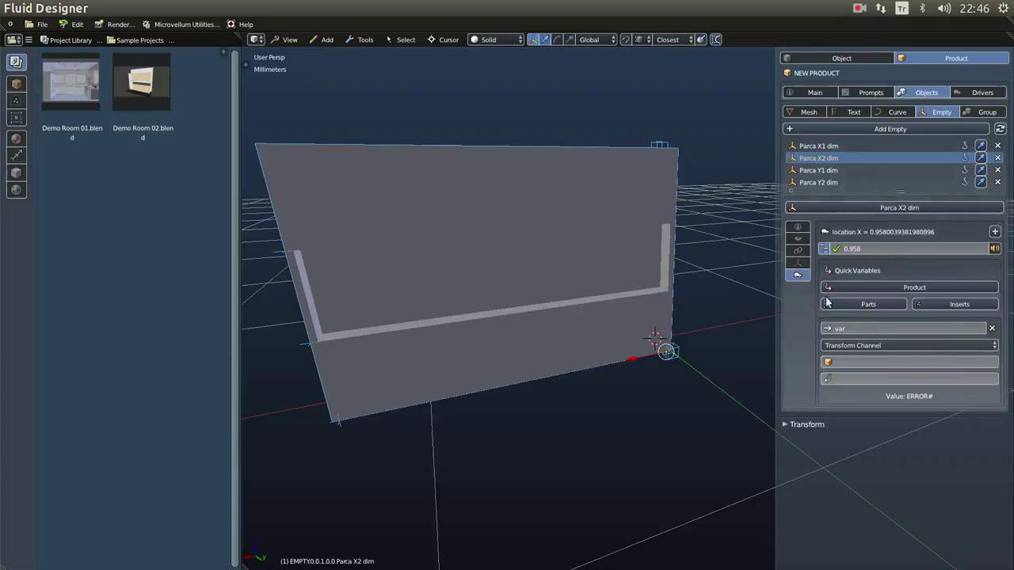
{"action": "left_click", "coordinate": [992, 328]}
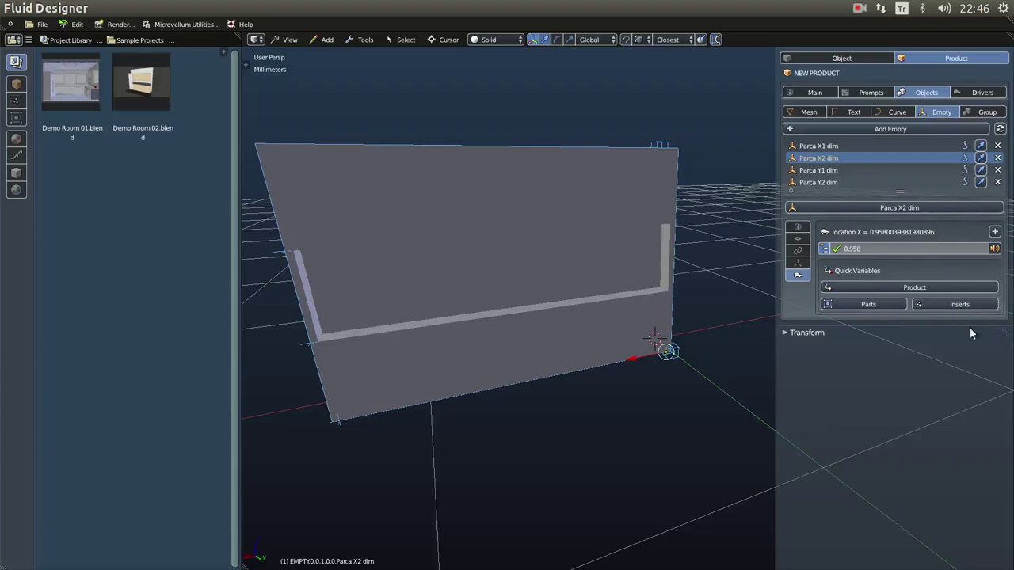
Add the product's cerceve_kalinligi prompt as a driver variable and set Parca X2 dim's X location expression to cerceve_kalinligi.
{"action": "left_click", "coordinate": [916, 287]}
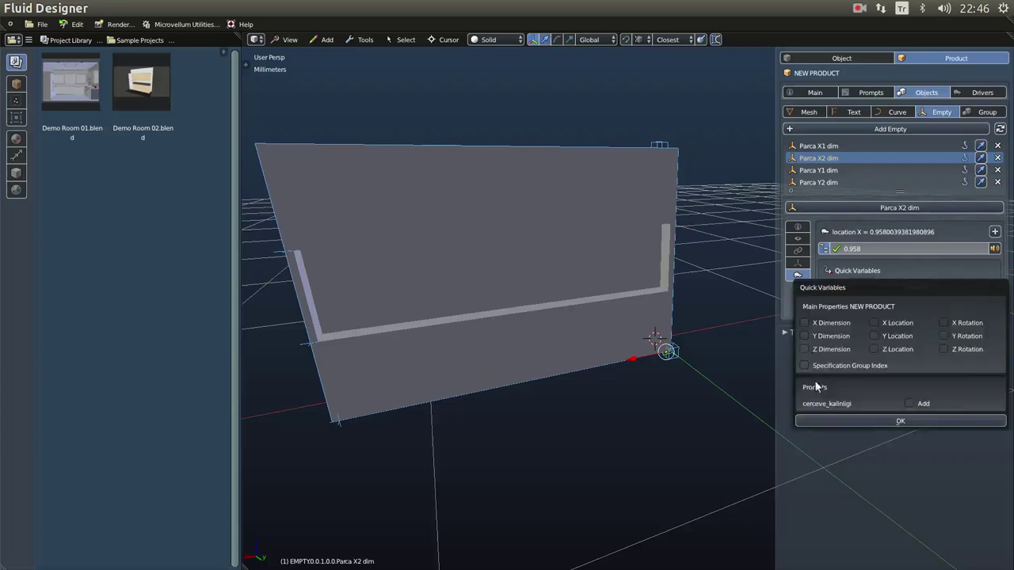
{"action": "left_click", "coordinate": [910, 404]}
{"action": "left_click", "coordinate": [880, 422]}
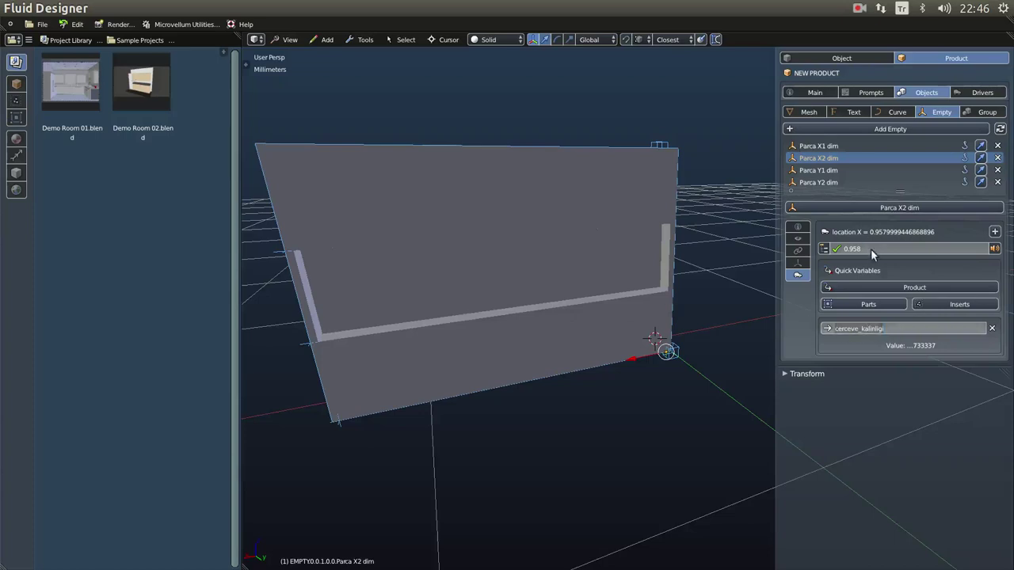
{"action": "type", "text": "cerceve_kalinligi"}
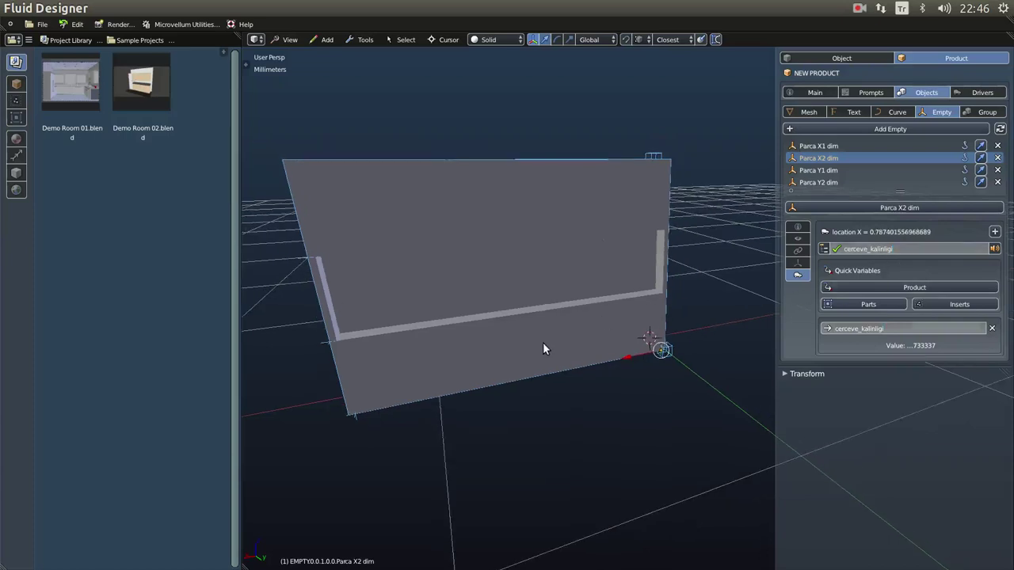
{"action": "middle_click_drag", "start_coordinate": [507, 357], "coordinate": [513, 352]}
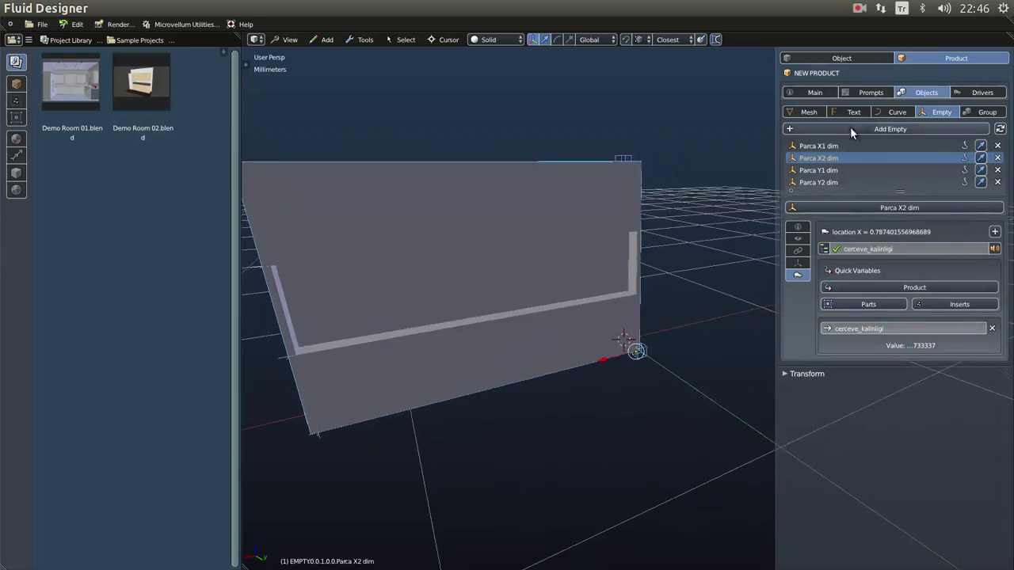
Select the Parca Y1 dim empty and try moving it along the Z axis to test the opening's lower edge.
{"action": "left_click", "coordinate": [821, 171]}
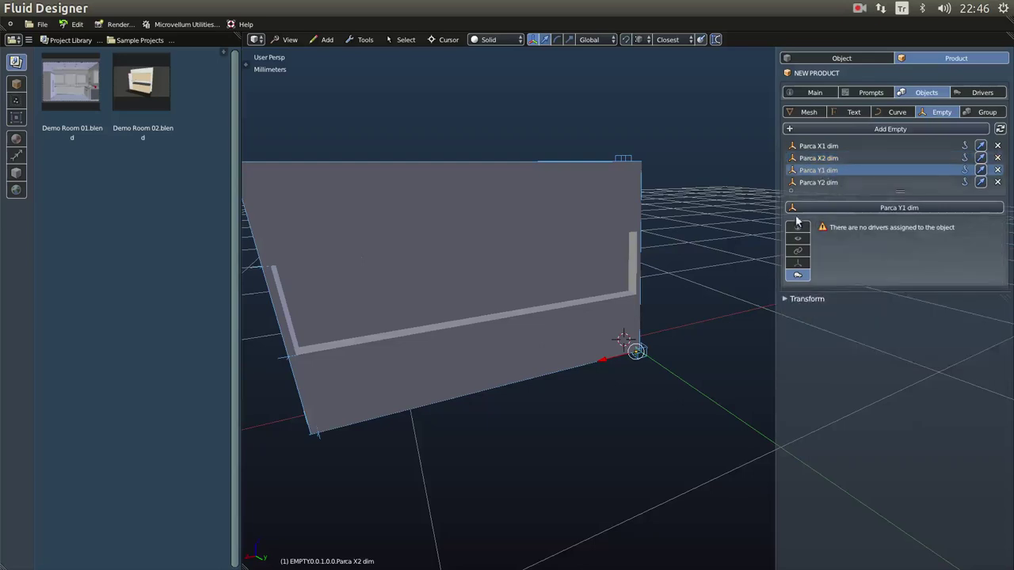
{"action": "middle_click_drag", "start_coordinate": [598, 353], "coordinate": [446, 400]}
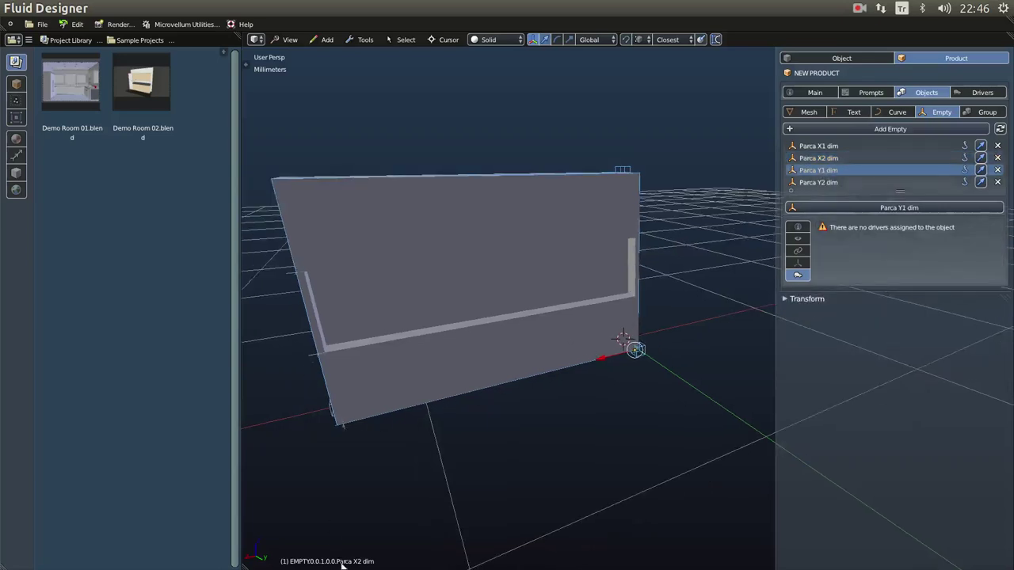
{"action": "key", "text": "g"}
{"action": "key", "text": "z"}
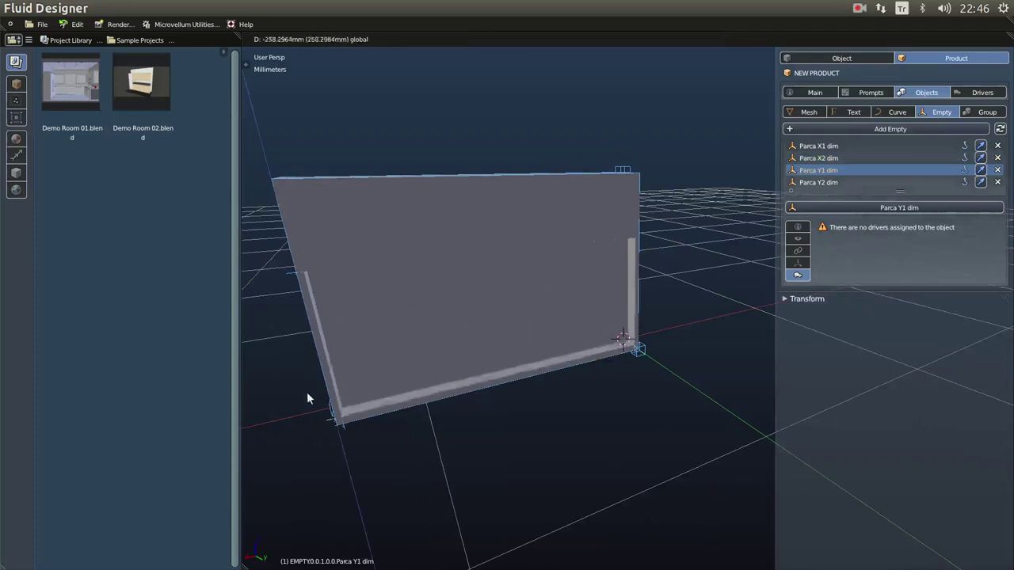
{"action": "left_click", "coordinate": [432, 354]}
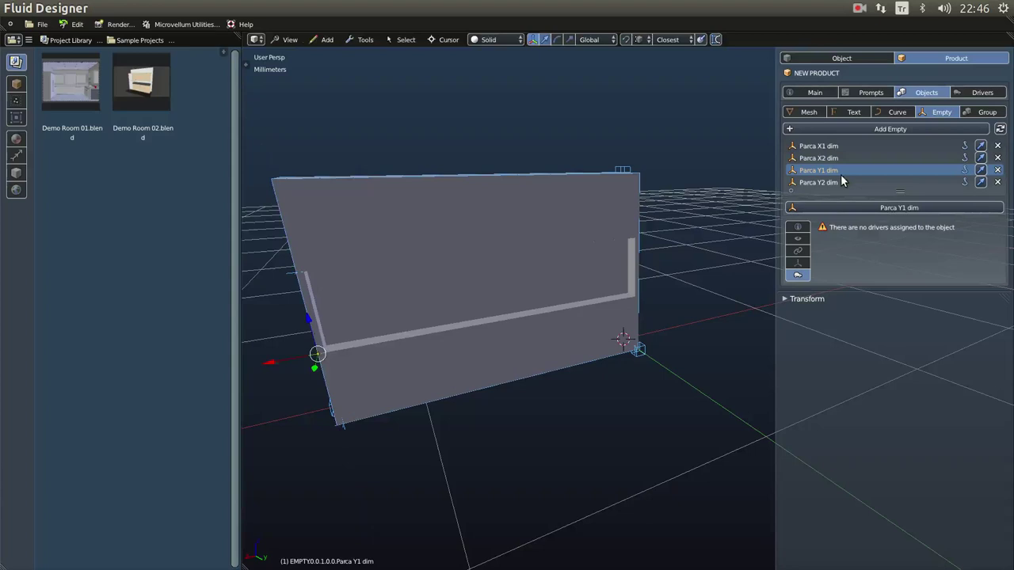
Lock the X and Y locations and all three rotations of the Parca Y1 dim empty.
{"action": "left_click", "coordinate": [798, 227]}
{"action": "mouse_move", "coordinate": [856, 257]}
{"action": "left_mouse_down"}
{"action": "mouse_move", "coordinate": [879, 245]}
{"action": "mouse_move", "coordinate": [860, 245]}
{"action": "mouse_move", "coordinate": [854, 269]}
{"action": "mouse_move", "coordinate": [835, 269]}
{"action": "mouse_move", "coordinate": [856, 269]}
{"action": "left_mouse_up"}
{"action": "left_click", "coordinate": [824, 244]}
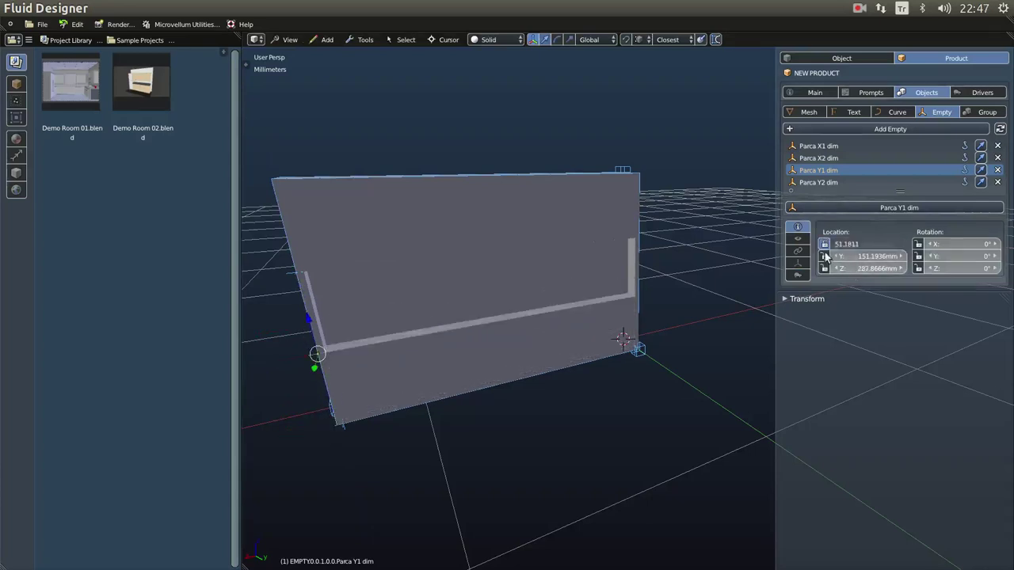
{"action": "left_click", "coordinate": [823, 255]}
{"action": "left_click", "coordinate": [918, 244]}
{"action": "left_click", "coordinate": [918, 256]}
{"action": "left_click", "coordinate": [918, 268]}
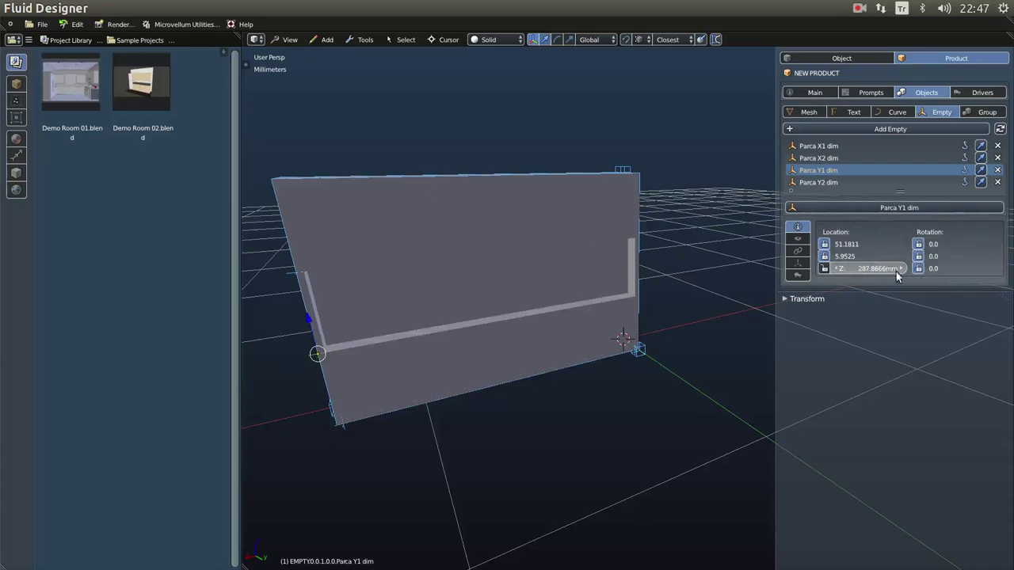
Add a single driver to Parca Y1 dim's Z location and remove its default var variable.
{"action": "right_click", "coordinate": [873, 267]}
{"action": "left_click", "coordinate": [858, 310]}
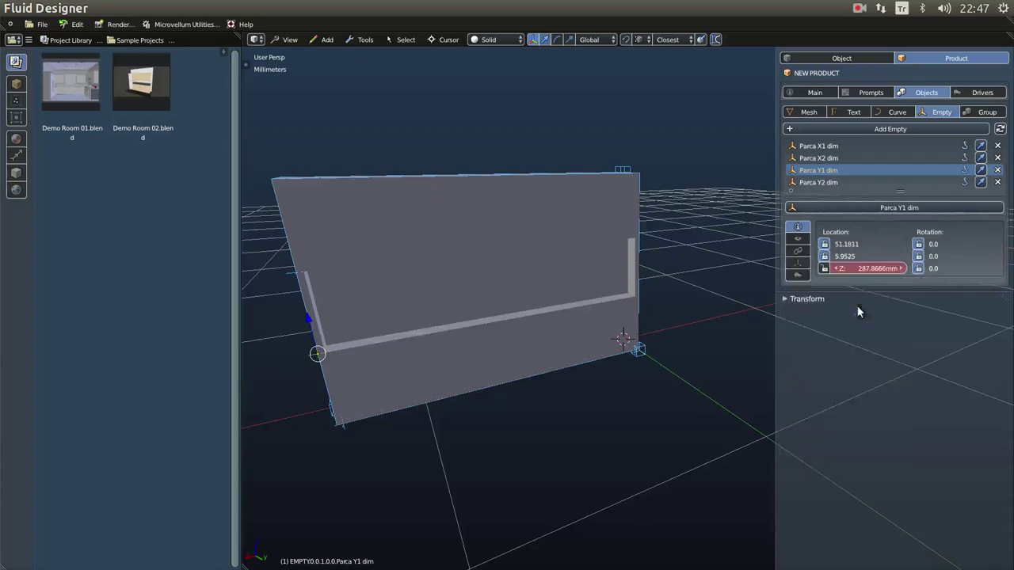
{"action": "left_click", "coordinate": [798, 274]}
{"action": "left_click", "coordinate": [990, 329]}
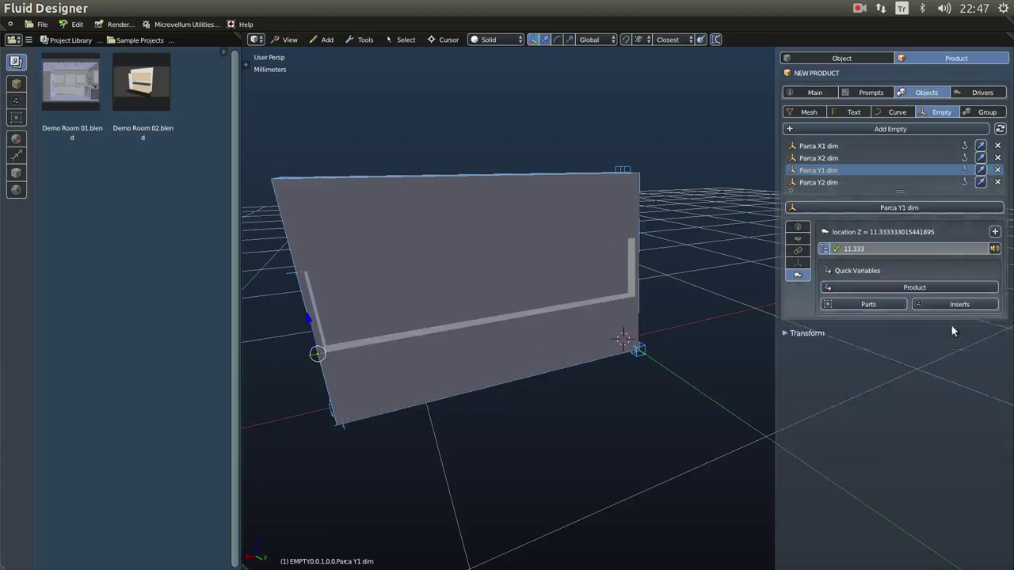
Add the product's cerceve_kalinligi prompt as a driver variable and set Parca Y1 dim's Z location expression to cerceve_kalinligi.
{"action": "left_click", "coordinate": [906, 287]}
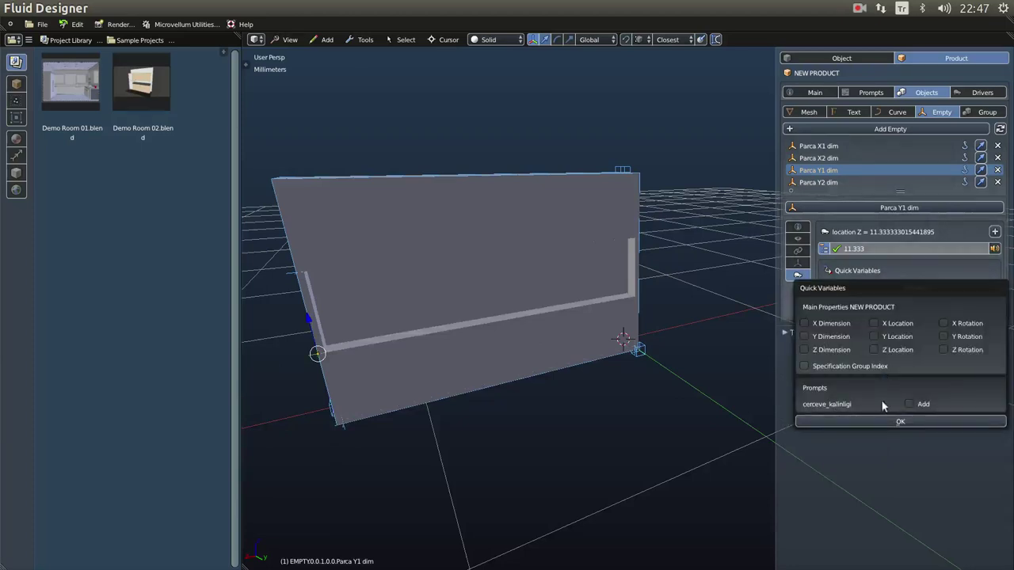
{"action": "left_click", "coordinate": [900, 421]}
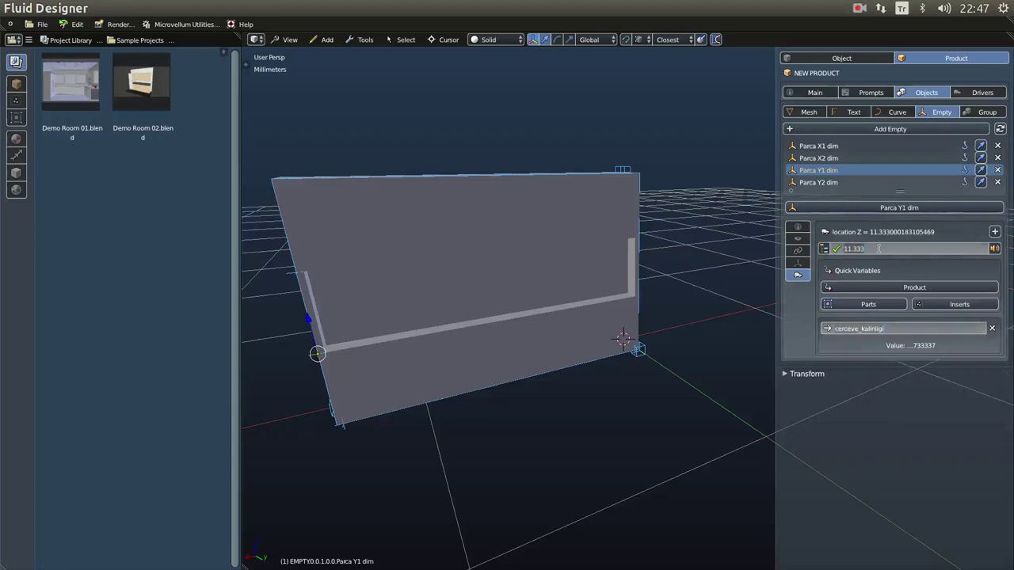
{"action": "type", "text": "cerceve_kalinligi"}
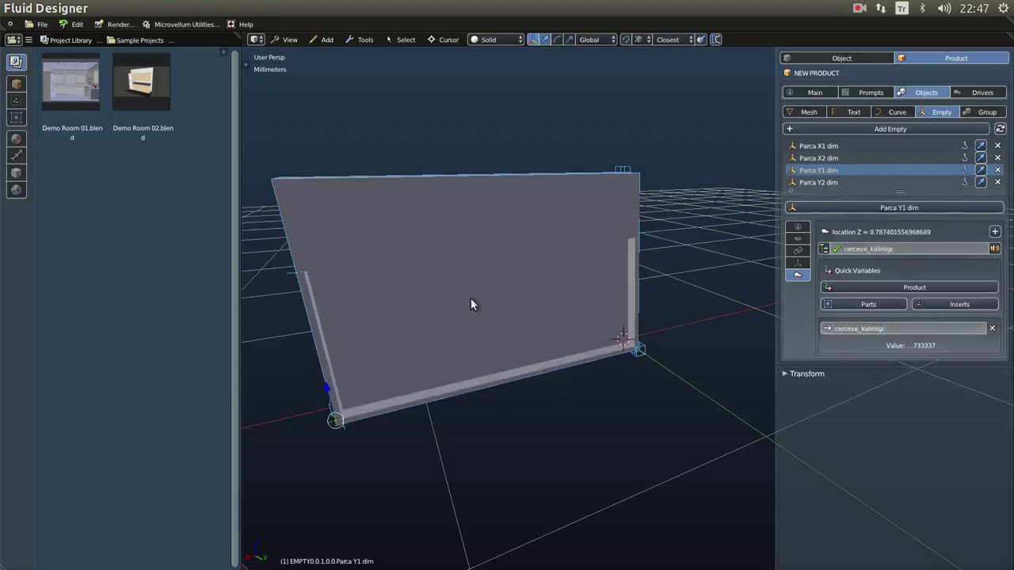
Raise the Parca Y2 dim empty along Z and lock its X and Y locations and all three rotations.
{"action": "right_click", "coordinate": [285, 272]}
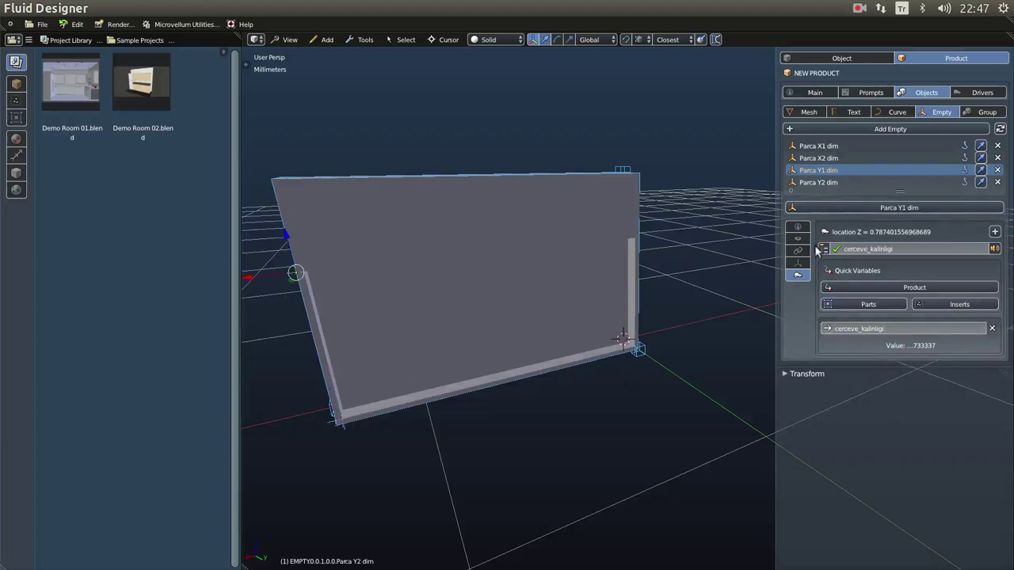
{"action": "left_click", "coordinate": [824, 183]}
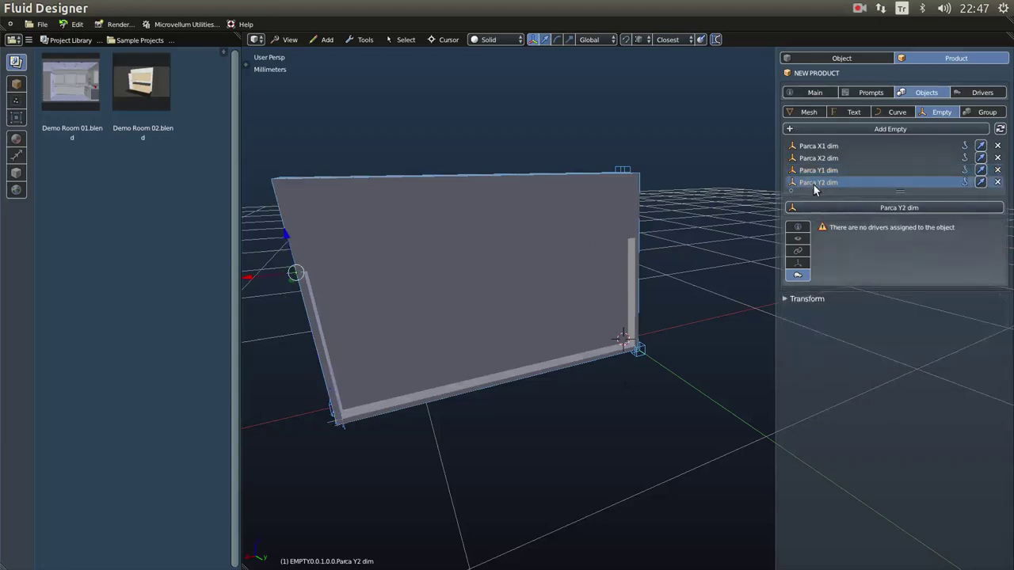
{"action": "left_click", "coordinate": [798, 228]}
{"action": "left_click_drag", "start_coordinate": [869, 269], "coordinate": [917, 273]}
{"action": "left_click", "coordinate": [825, 244]}
{"action": "left_click", "coordinate": [825, 257]}
Add a single driver to Parca Y2 dim's Z location and remove its default var variable.
{"action": "right_click", "coordinate": [864, 270]}
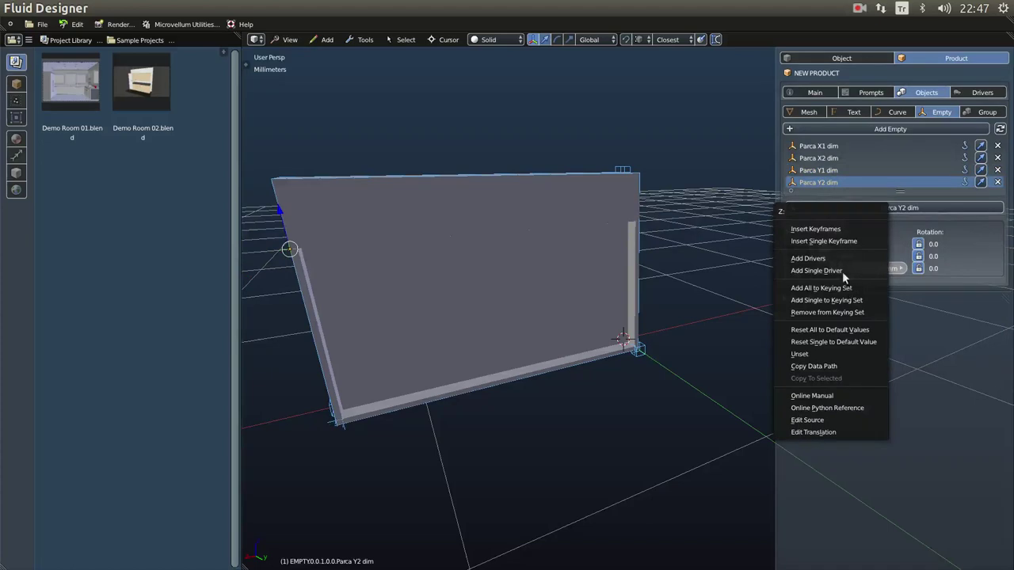
{"action": "left_click", "coordinate": [842, 271]}
{"action": "left_click", "coordinate": [797, 275]}
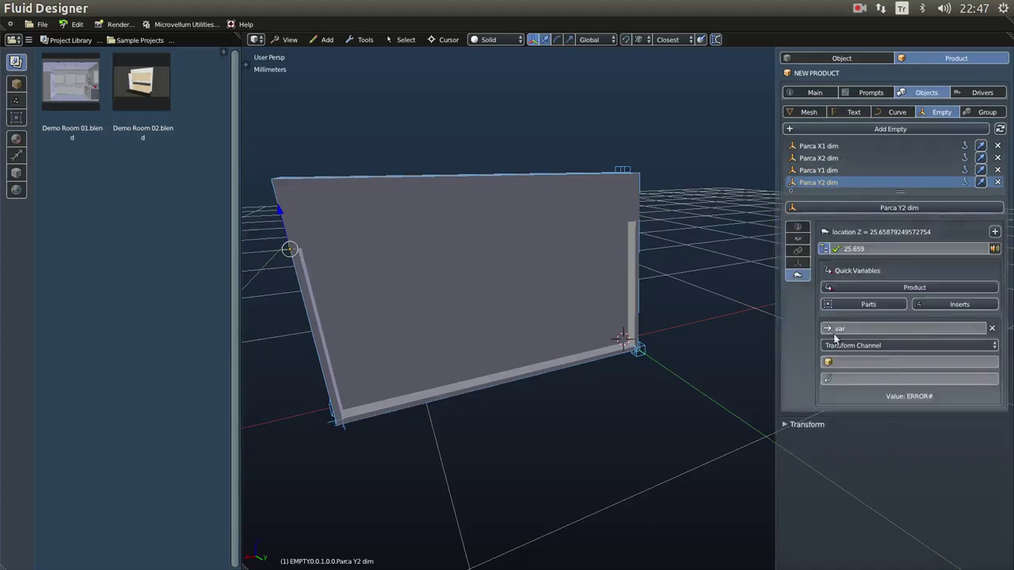
{"action": "left_click", "coordinate": [992, 330]}
Add the product's Y Dimension and cerceve_kalinligi prompt as variables of Parca Y2 dim's Z driver, widening the properties area to read their values.
{"action": "left_click", "coordinate": [928, 285]}
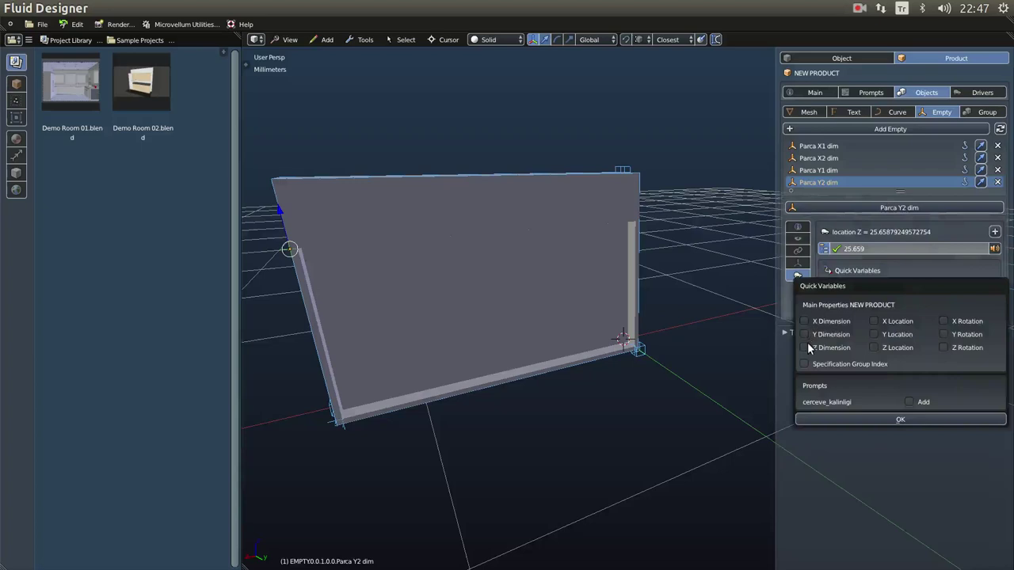
{"action": "left_click", "coordinate": [909, 402]}
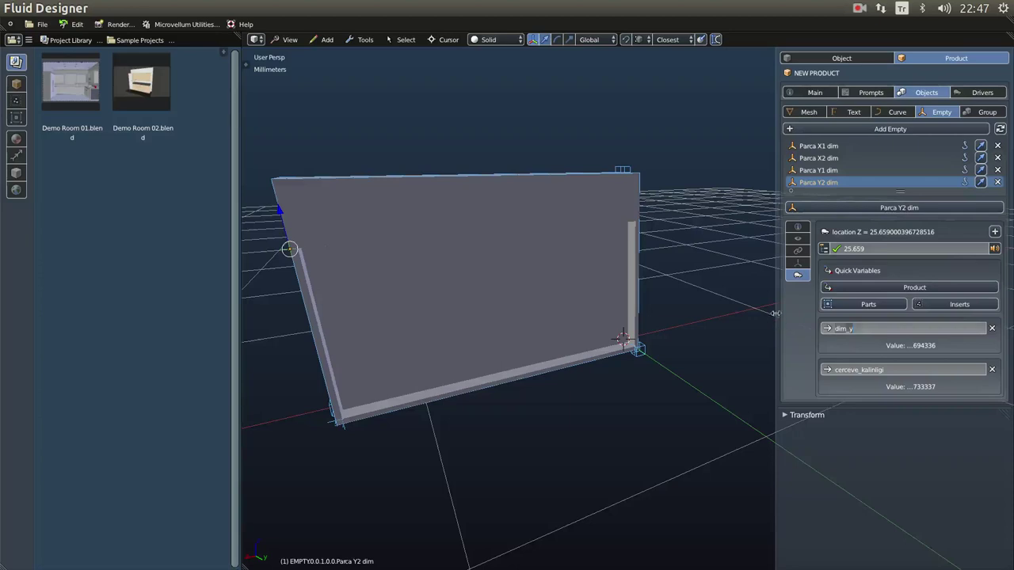
{"action": "left_click_drag", "start_coordinate": [777, 312], "coordinate": [736, 332]}
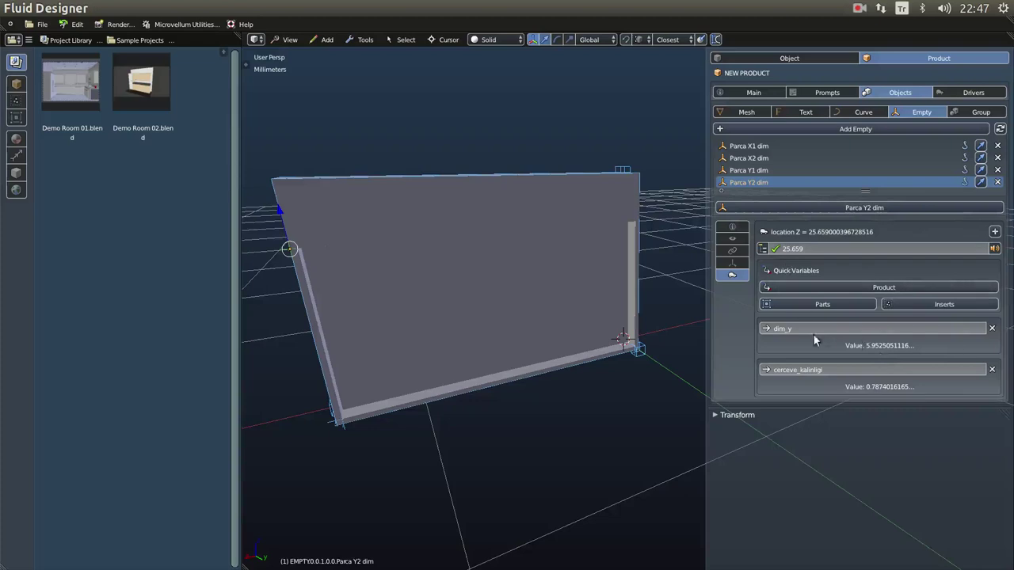
Replace the dim_y variable in Parca Y2 dim's Z location driver with the product's Z Dimension.
{"action": "left_click", "coordinate": [992, 329]}
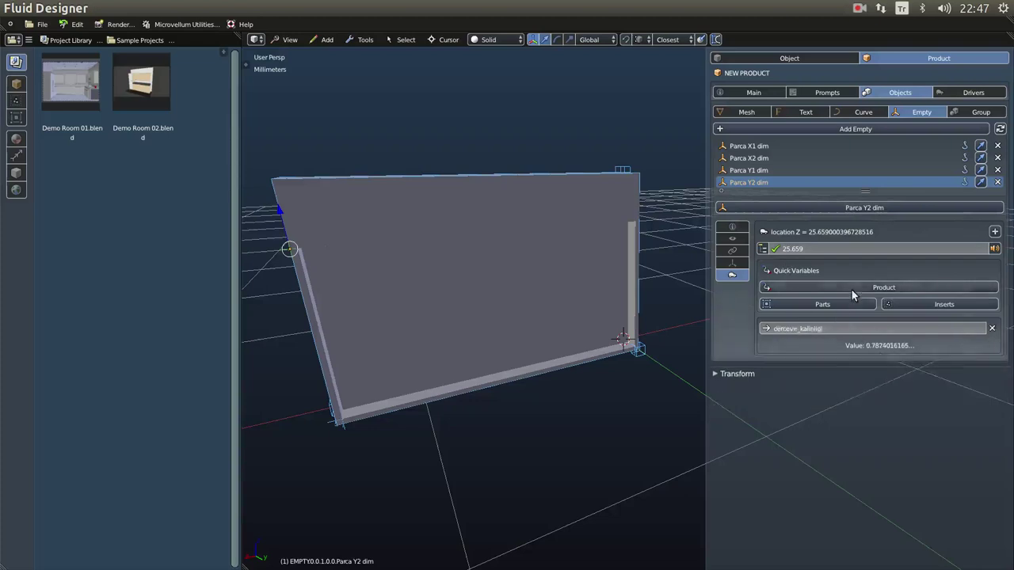
{"action": "left_click", "coordinate": [847, 289]}
{"action": "left_click", "coordinate": [758, 351]}
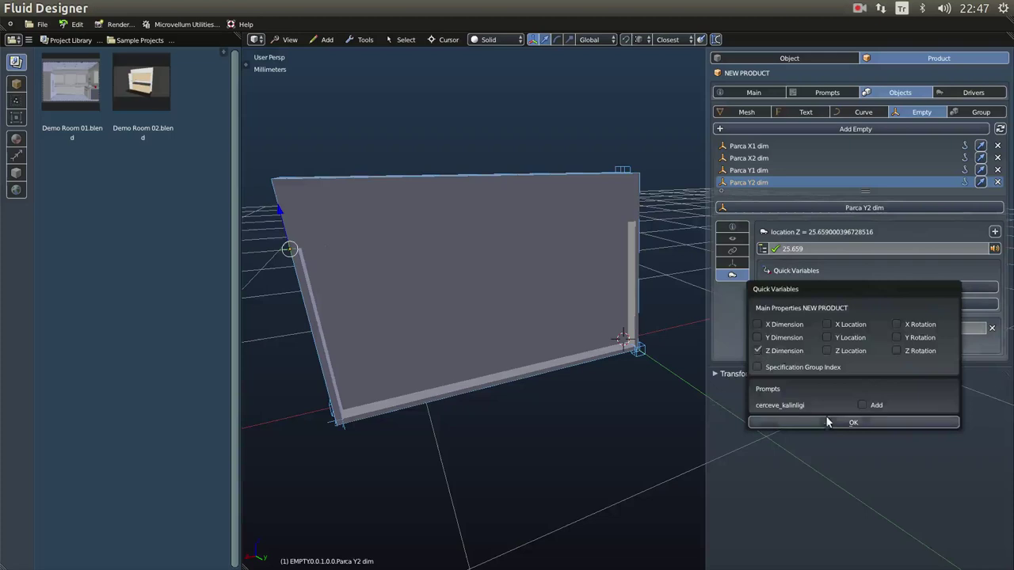
{"action": "left_click", "coordinate": [824, 422]}
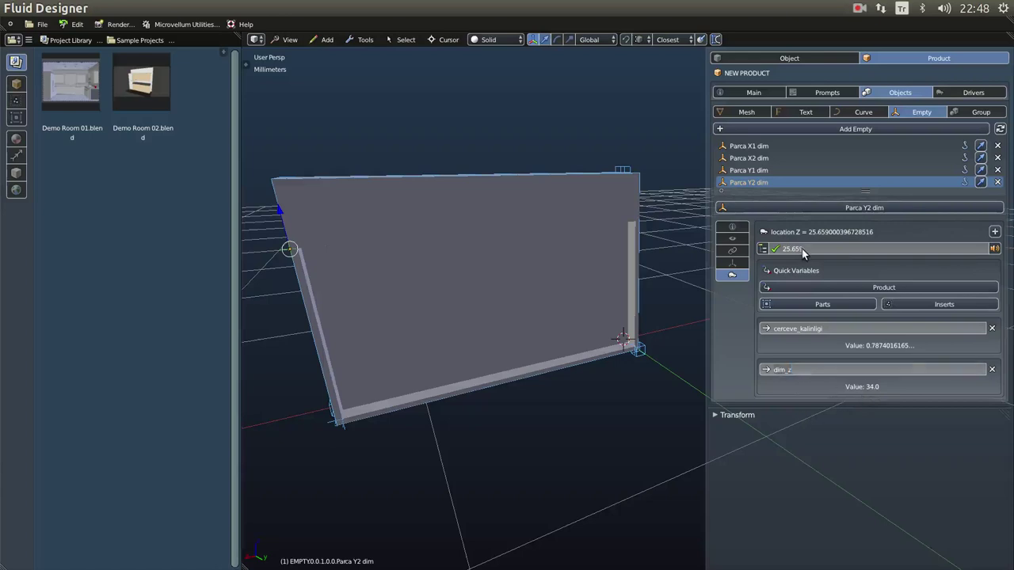
Set Parca Y2 dim's Z location driver expression to dim_z-cerceve_kalinligi.
{"action": "type", "text": "dim_z"}
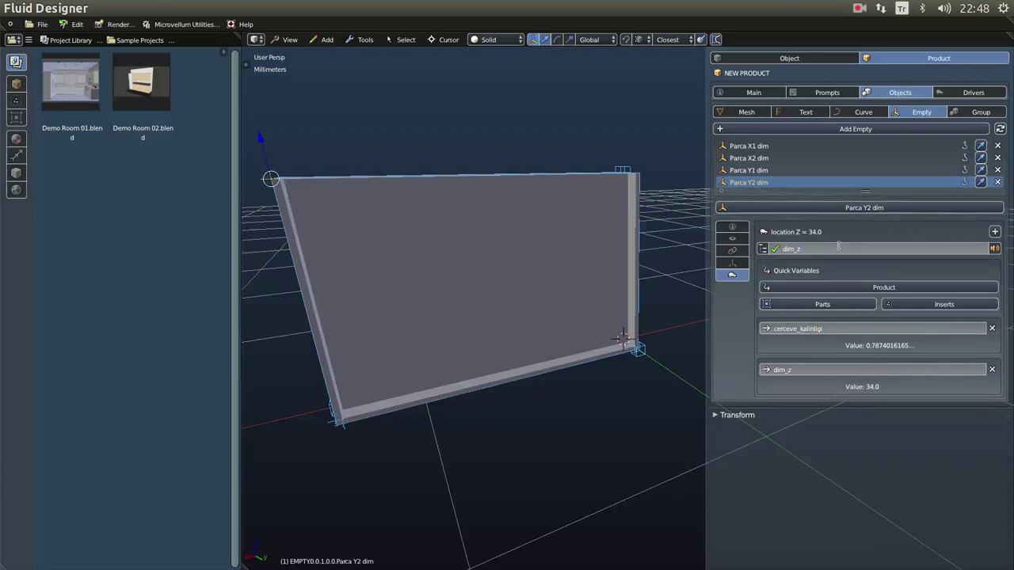
{"action": "type", "text": "cerceve_kalinligi"}
{"action": "key", "text": "Return"}
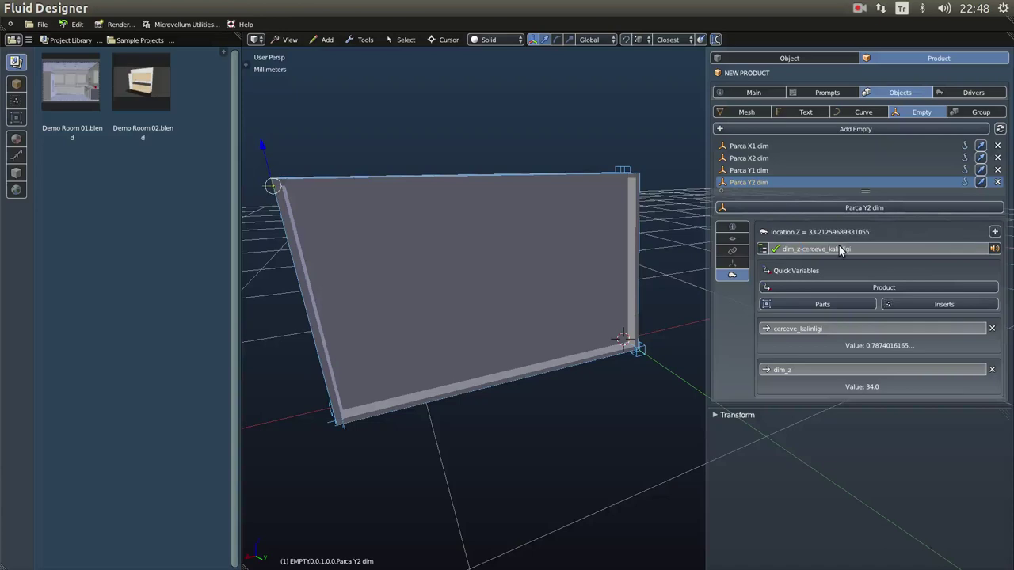
Inspect the window's frame margins from the other side and check the product's cerceve_kalinligi prompt.
{"action": "scroll", "coordinate": [432, 331], "scroll_direction": "down", "scroll_amount": 1}
{"action": "middle_click_drag", "start_coordinate": [432, 331], "coordinate": [508, 366]}
{"action": "scroll", "coordinate": [524, 384], "scroll_direction": "down", "scroll_amount": 2}
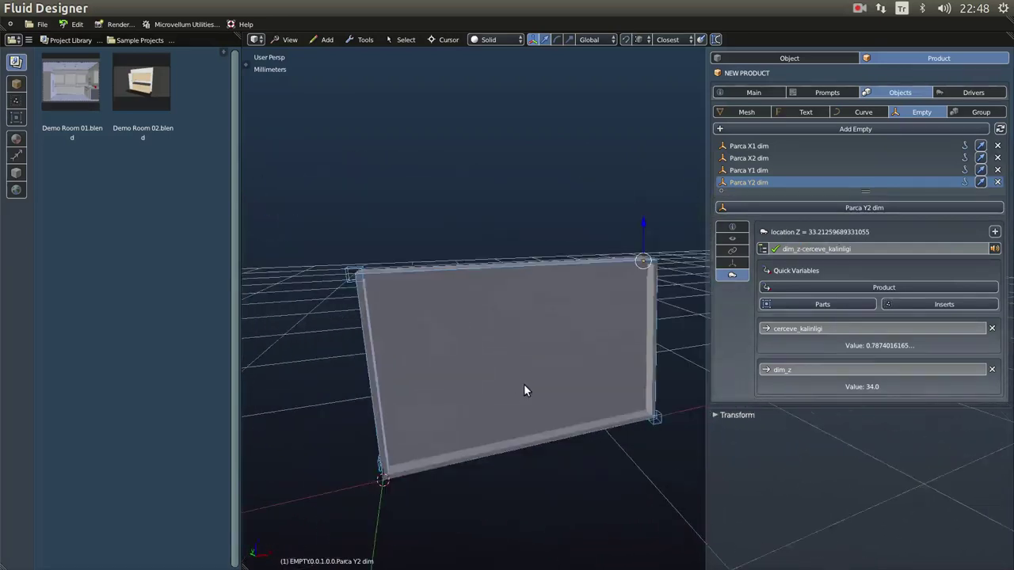
{"action": "middle_click_drag", "start_coordinate": [559, 381], "coordinate": [559, 317]}
{"action": "right_click", "coordinate": [550, 366]}
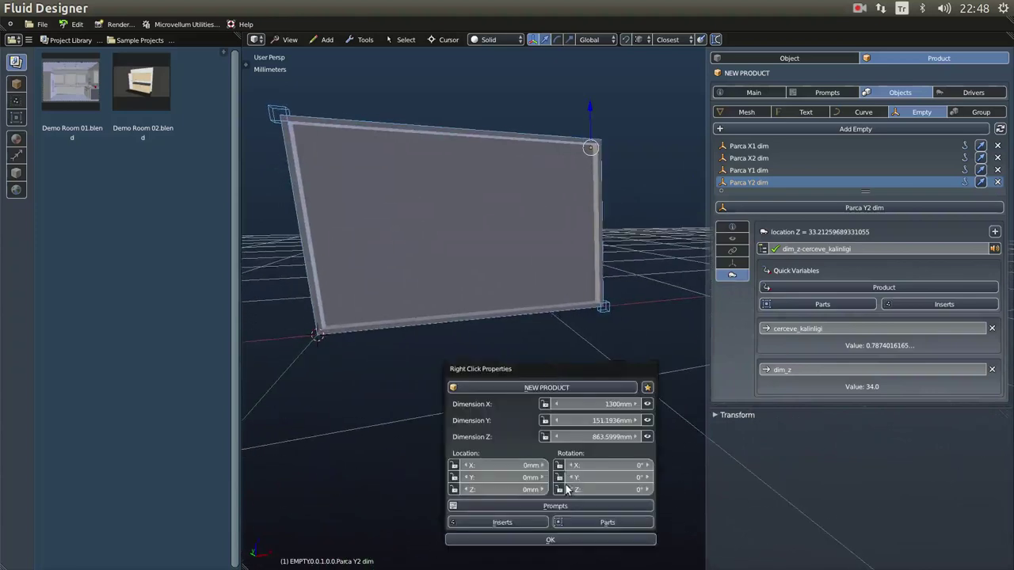
{"action": "left_click", "coordinate": [549, 510]}
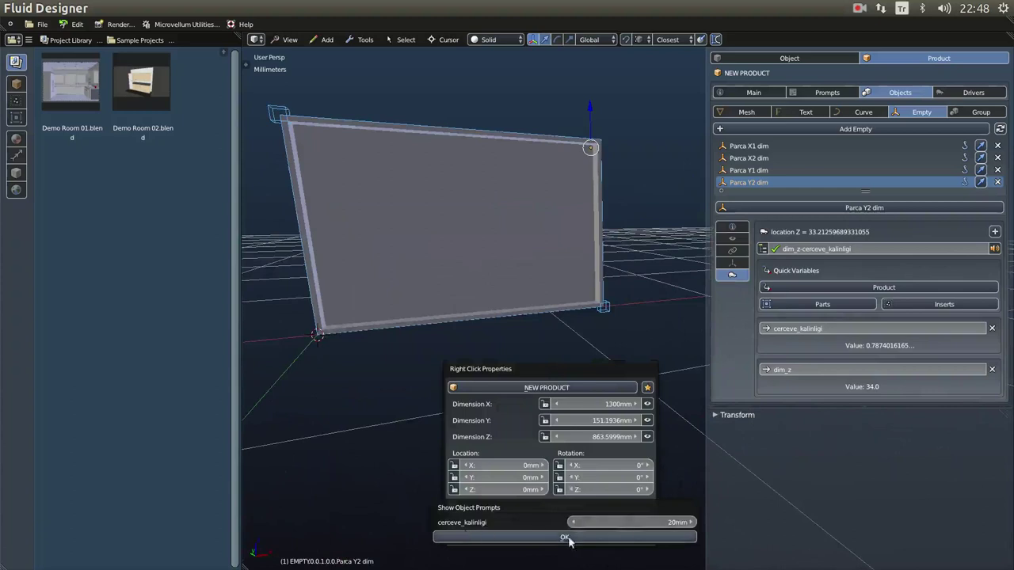
{"action": "mouse_move", "coordinate": [616, 524]}
{"action": "left_mouse_down"}
{"action": "mouse_move", "coordinate": [689, 522]}
{"action": "mouse_move", "coordinate": [619, 527]}
{"action": "left_mouse_up"}
{"action": "left_click", "coordinate": [593, 543]}
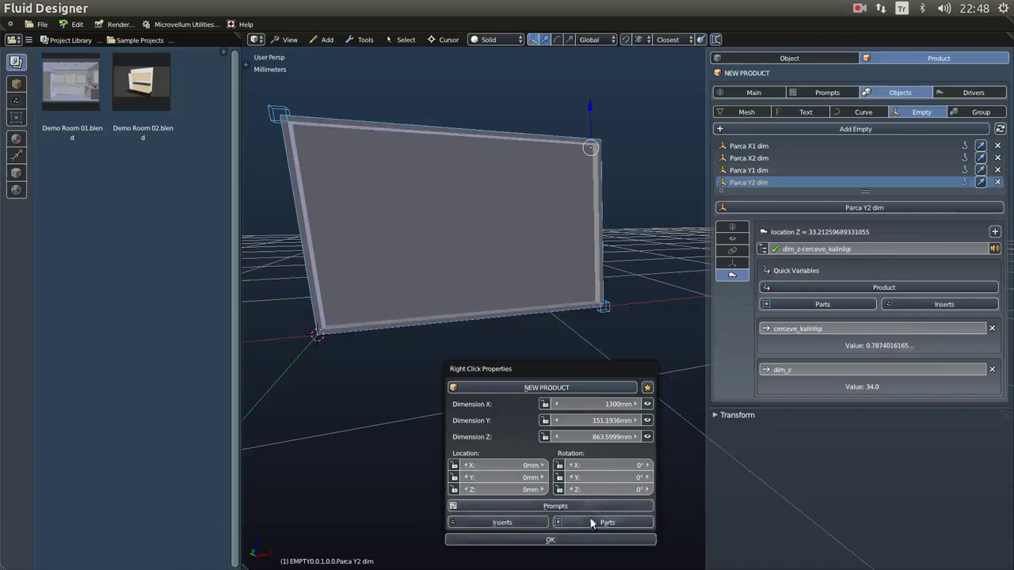
{"action": "left_click", "coordinate": [610, 524]}
Select the pencere_parca mesh and show its object-level properties.
{"action": "middle_click_drag", "start_coordinate": [533, 385], "coordinate": [667, 297]}
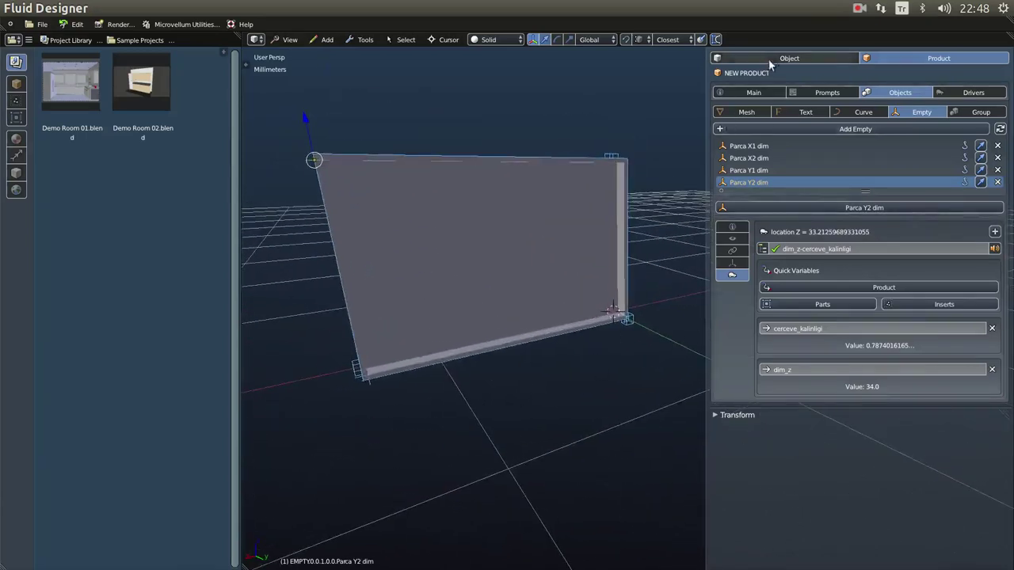
{"action": "left_click", "coordinate": [770, 60]}
{"action": "right_click", "coordinate": [574, 227]}
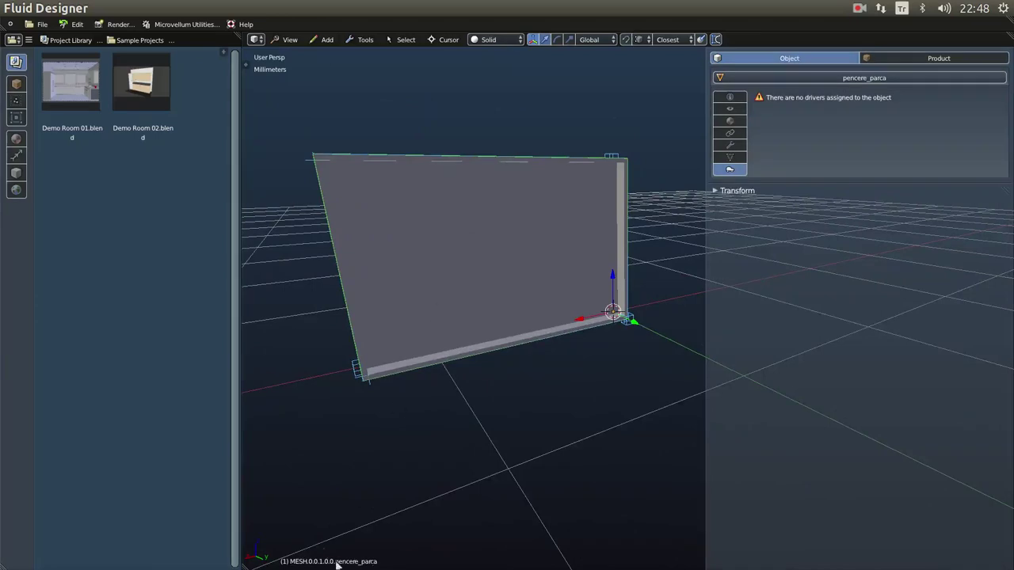
Add two material slots to pencere_parca and name them cerceve and cam.
{"action": "left_click", "coordinate": [731, 121]}
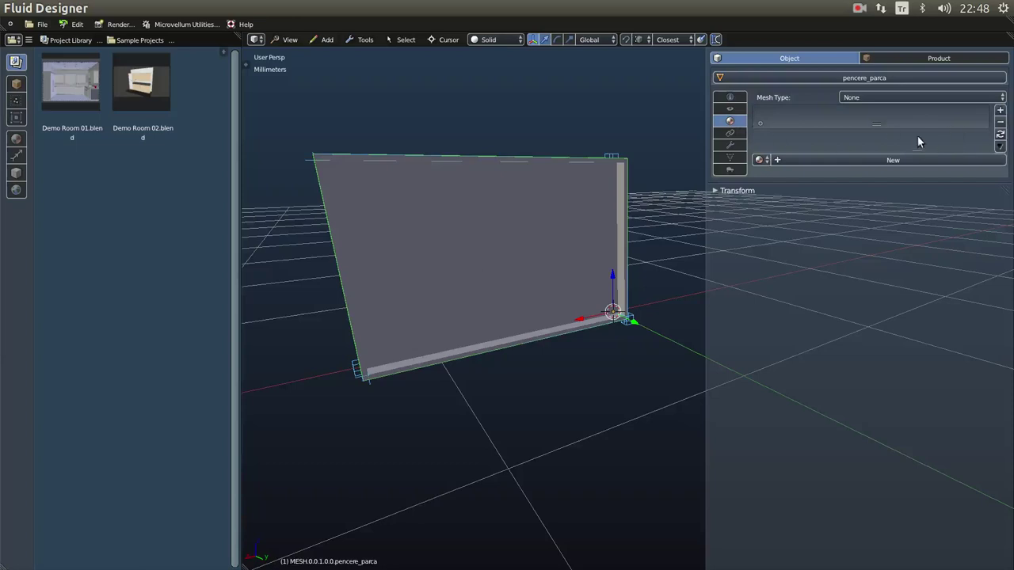
{"action": "left_click", "coordinate": [1001, 111]}
{"action": "left_click", "coordinate": [1000, 110]}
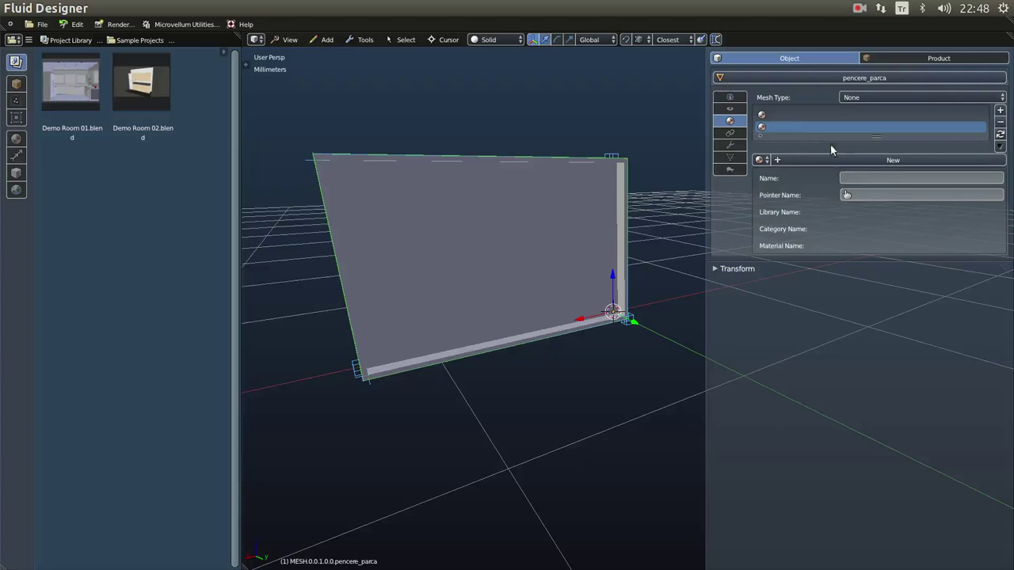
{"action": "left_click", "coordinate": [796, 115]}
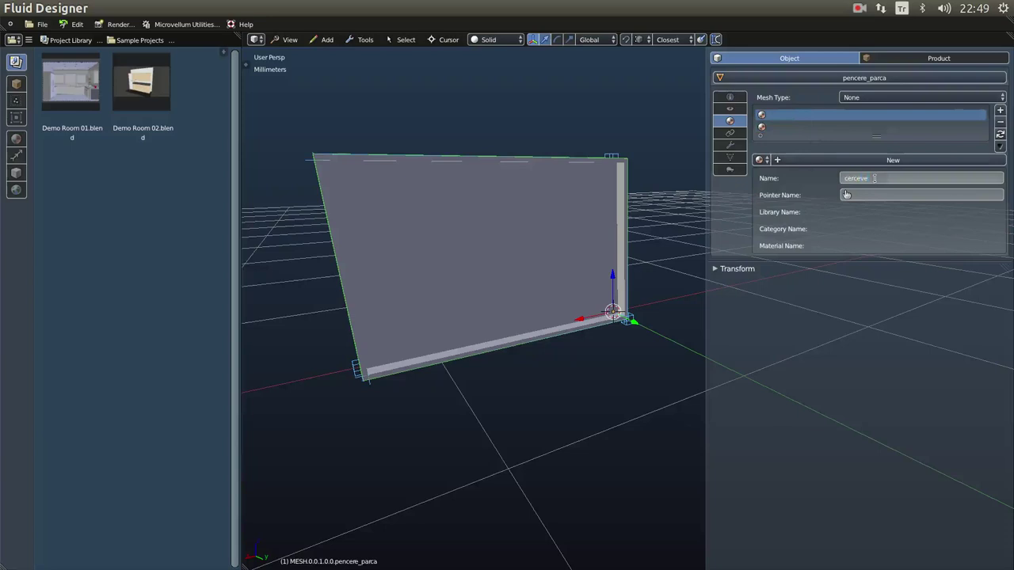
{"action": "left_click", "coordinate": [796, 128]}
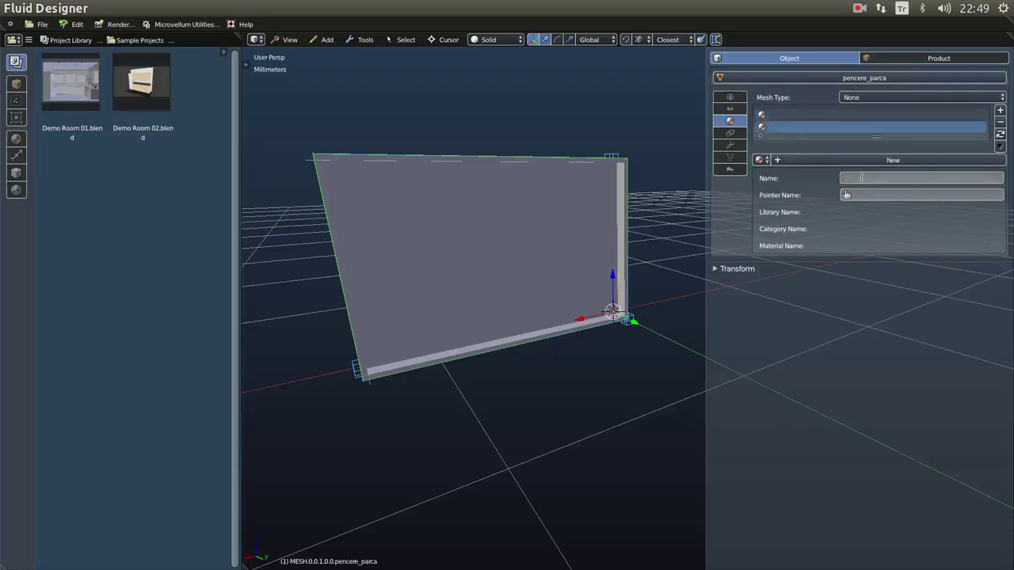
{"action": "left_click", "coordinate": [862, 177]}
{"action": "type", "text": "cam"}
{"action": "key", "text": "Return"}
{"action": "key", "text": "Return"}
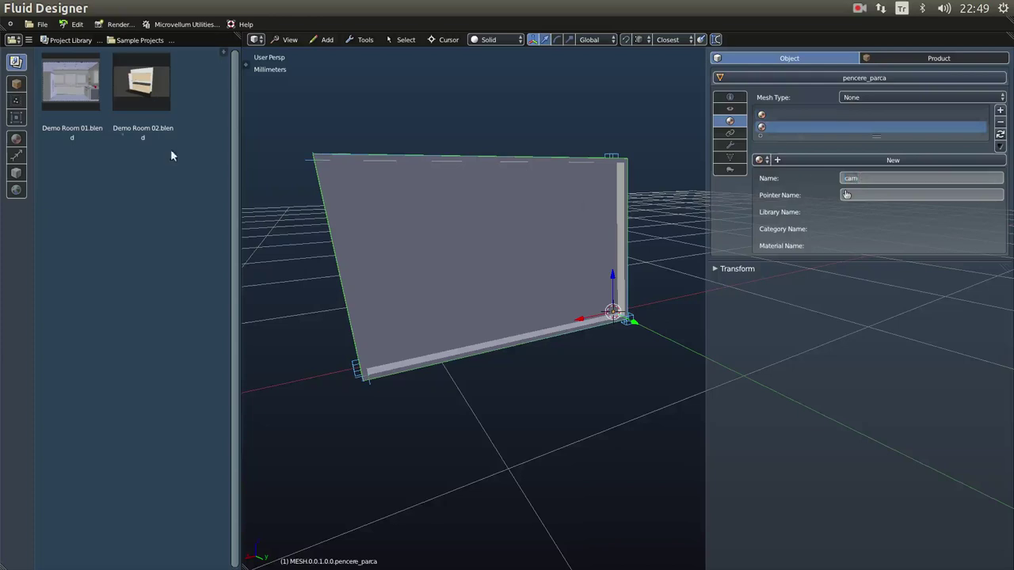
Apply Gloss White Plastic from the Interior Materials library's Plastics category to the cerceve slot of pencere_parca.
{"action": "left_click", "coordinate": [17, 141]}
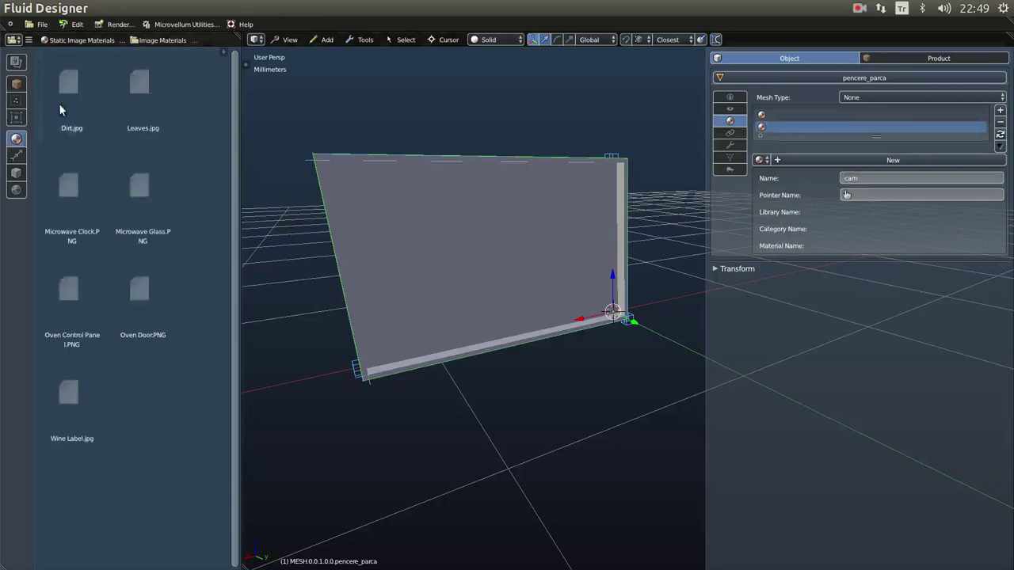
{"action": "left_click", "coordinate": [96, 40]}
{"action": "left_click", "coordinate": [85, 73]}
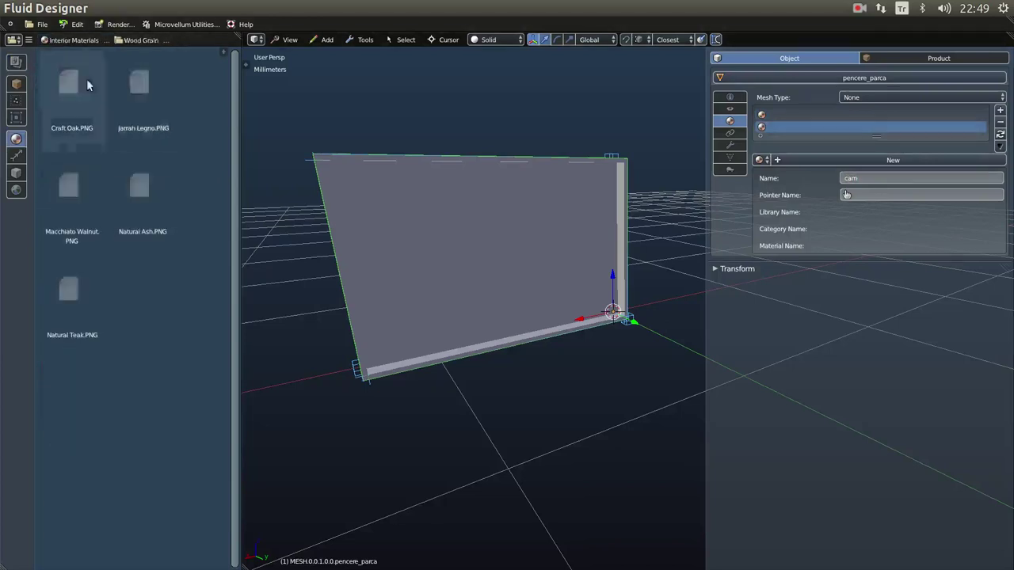
{"action": "left_click", "coordinate": [140, 42]}
{"action": "left_click", "coordinate": [147, 91]}
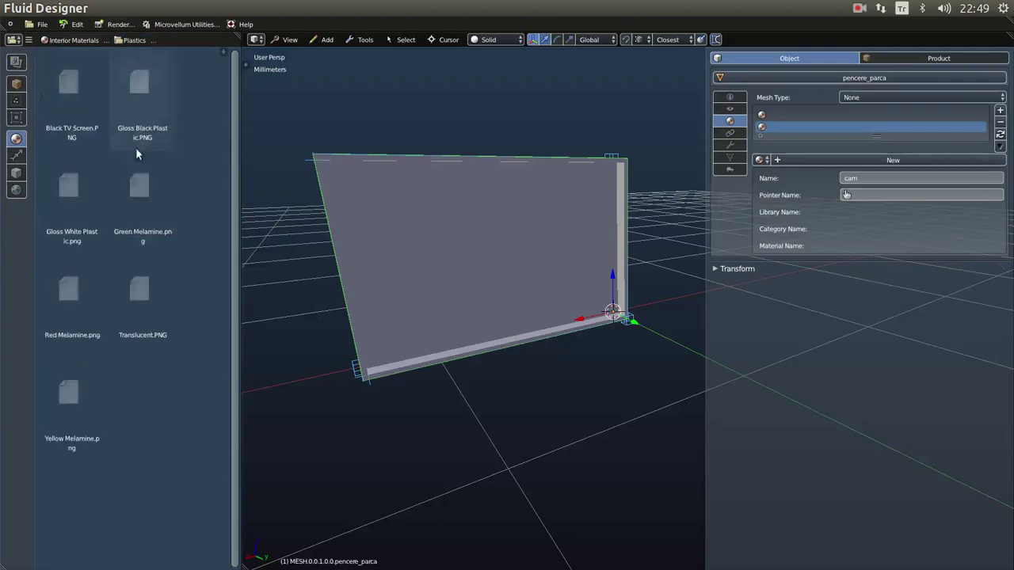
{"action": "left_click_drag", "start_coordinate": [88, 200], "coordinate": [466, 228]}
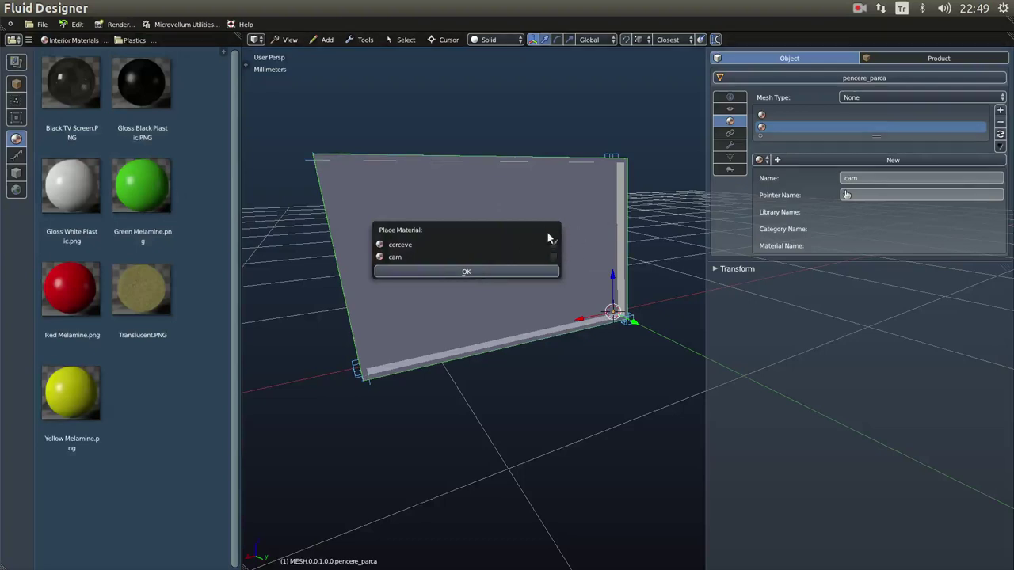
{"action": "left_click", "coordinate": [476, 272]}
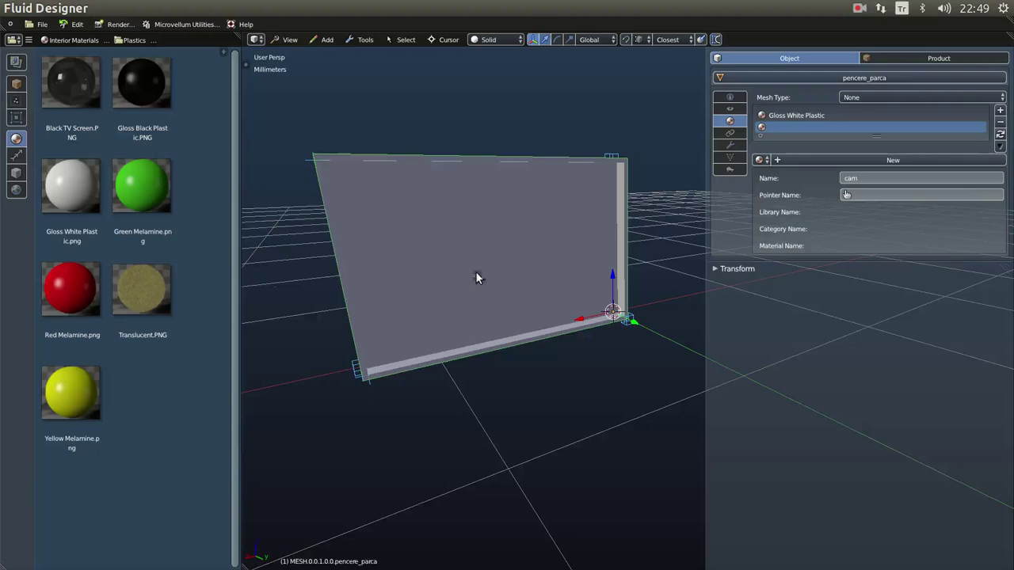
Apply the Glass material from the Interior Materials library's Glass category to the cam slot only.
{"action": "left_click", "coordinate": [134, 42]}
{"action": "left_click", "coordinate": [131, 135]}
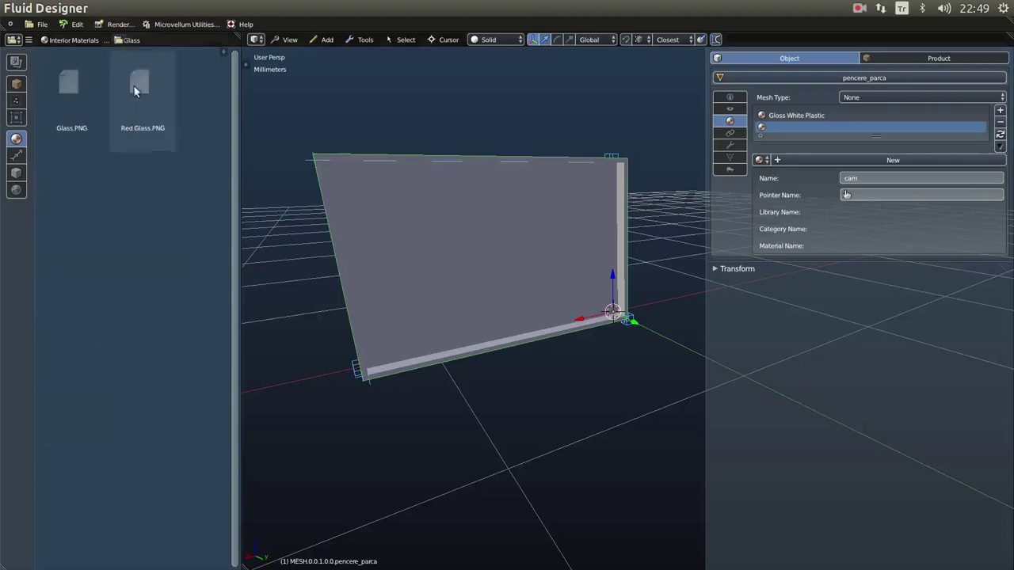
{"action": "left_click_drag", "start_coordinate": [67, 92], "coordinate": [442, 228]}
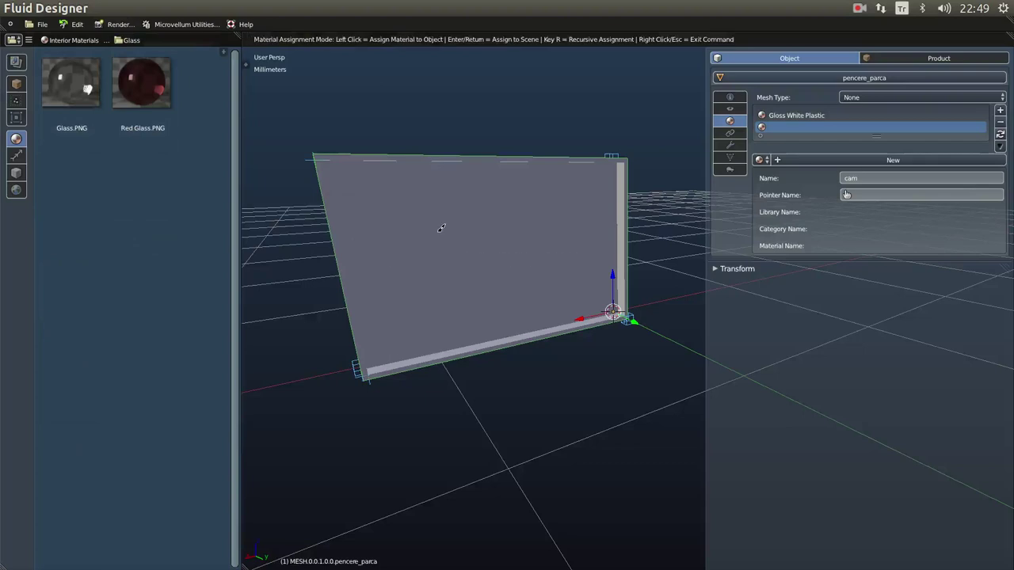
{"action": "left_click", "coordinate": [442, 228]}
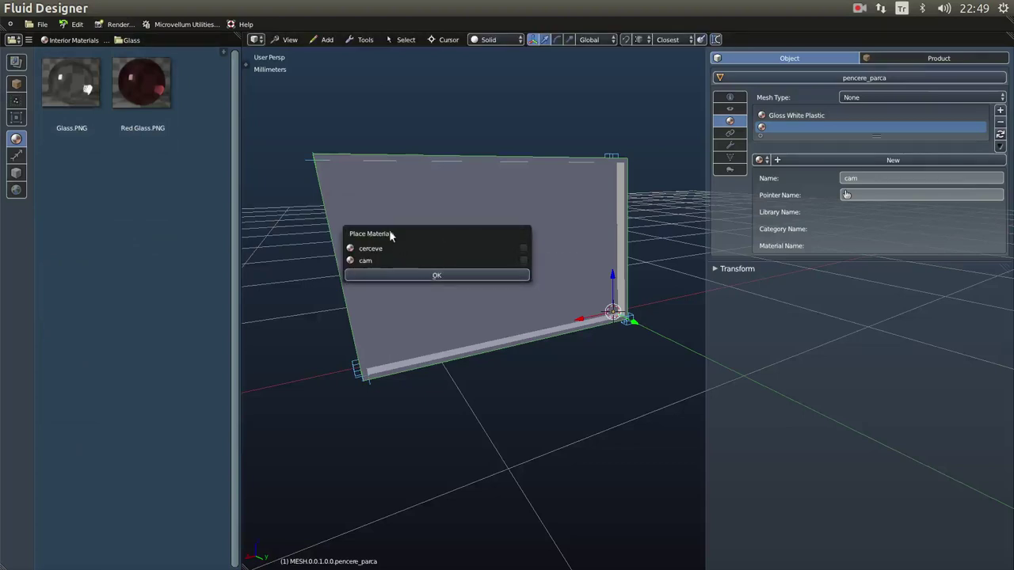
{"action": "left_click", "coordinate": [522, 261]}
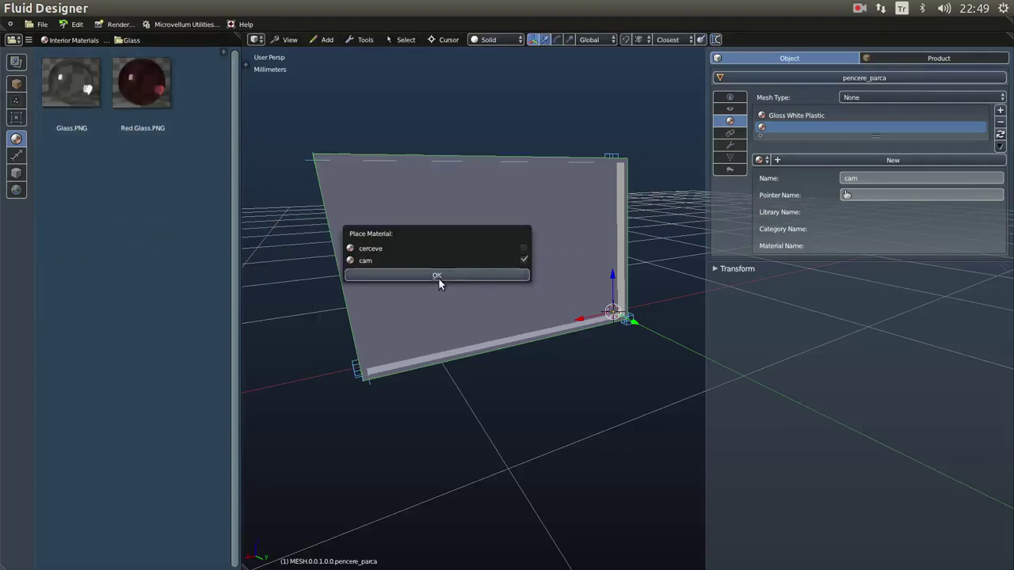
{"action": "left_click", "coordinate": [440, 275]}
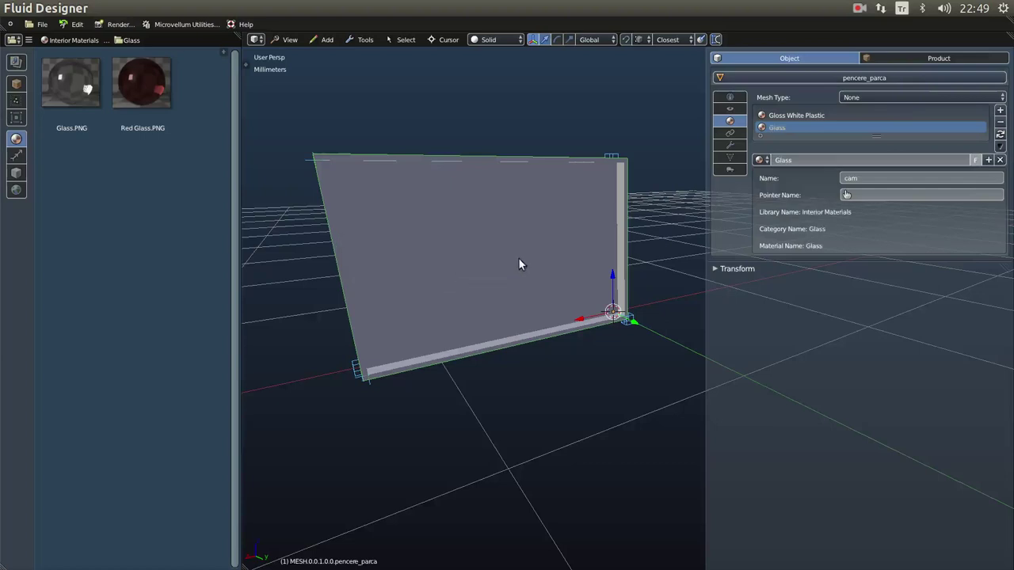
Edit the mesh in face selection mode, select the recessed central pane and assign the Glass slot to it.
{"action": "key", "text": "Tab"}
{"action": "middle_click_drag", "start_coordinate": [511, 289], "coordinate": [508, 320]}
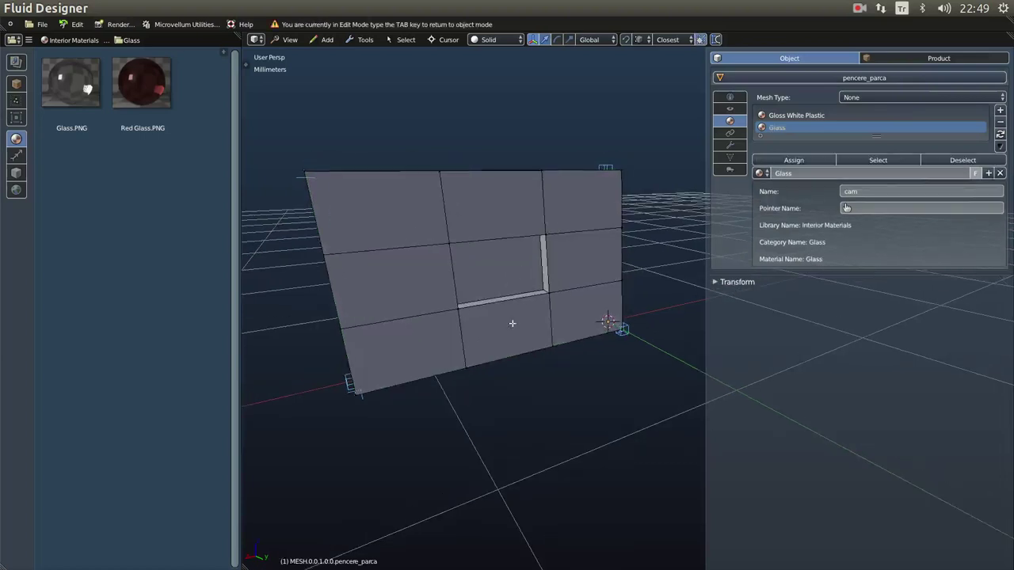
{"action": "scroll", "coordinate": [490, 344], "scroll_direction": "up", "scroll_amount": 1}
{"action": "key", "text": "ctrl+Tab"}
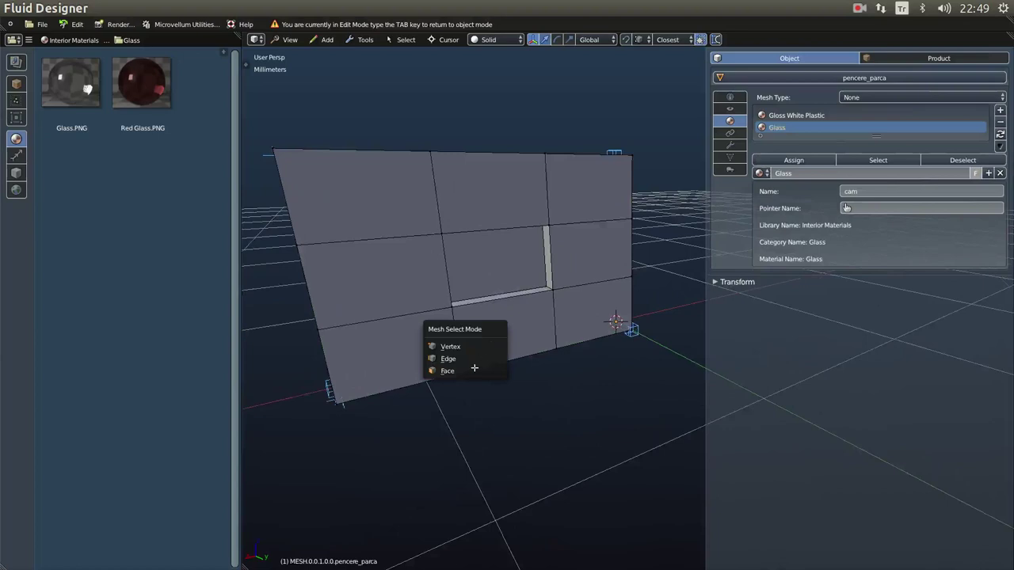
{"action": "right_click", "coordinate": [495, 273]}
{"action": "middle_click_drag", "start_coordinate": [440, 362], "coordinate": [380, 407]}
{"action": "middle_click_drag", "start_coordinate": [543, 382], "coordinate": [404, 389]}
{"action": "scroll", "coordinate": [520, 354], "scroll_direction": "down", "scroll_amount": 3}
{"action": "scroll", "coordinate": [521, 353], "scroll_direction": "up", "scroll_amount": 3}
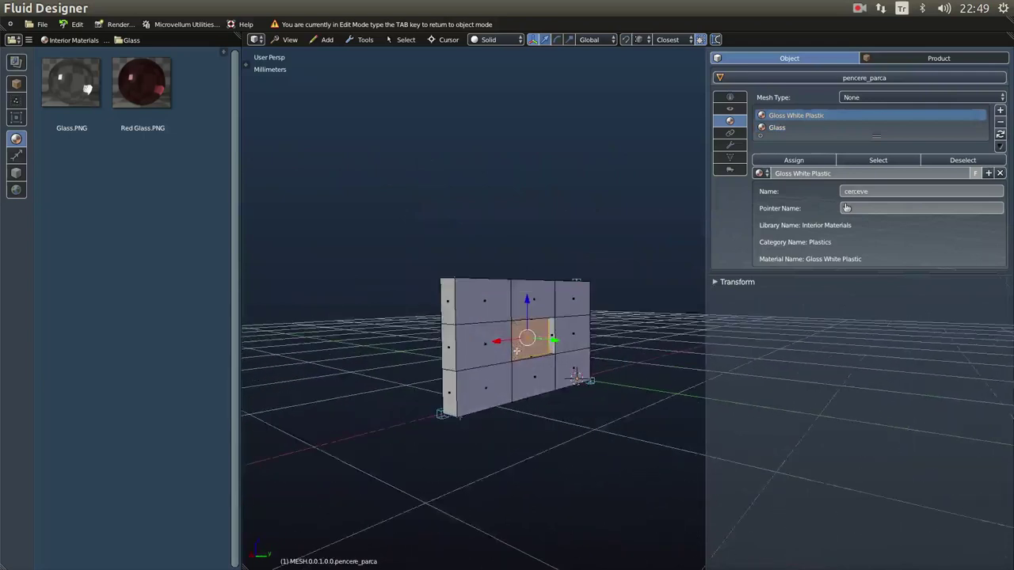
{"action": "left_click", "coordinate": [779, 129]}
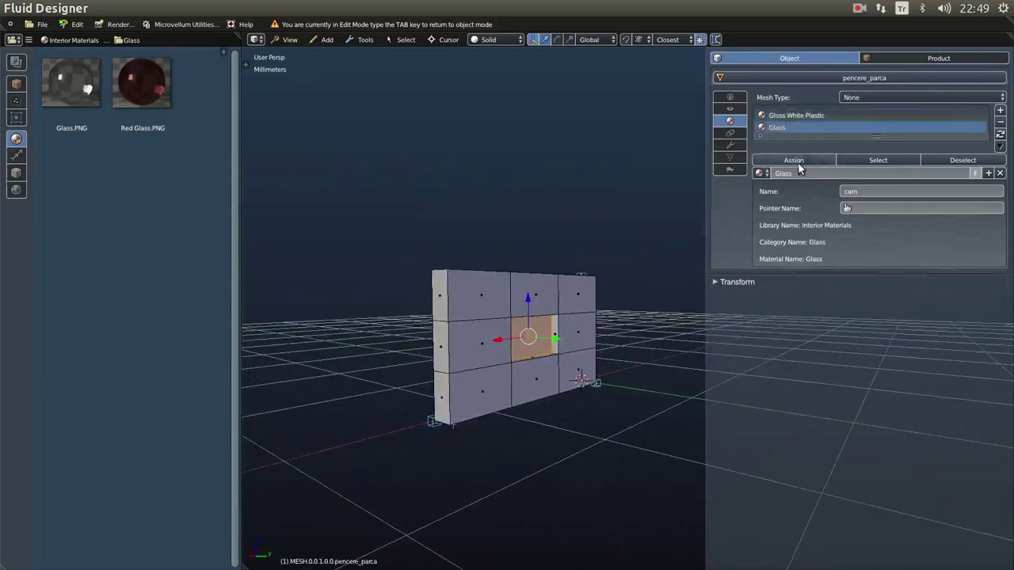
Select all faces of the mesh, make the Gloss White Plastic slot active and return to object mode.
{"action": "middle_click_drag", "start_coordinate": [571, 299], "coordinate": [525, 310]}
{"action": "key", "text": "a"}
{"action": "key", "text": "a"}
{"action": "middle_click_drag", "start_coordinate": [489, 346], "coordinate": [497, 333]}
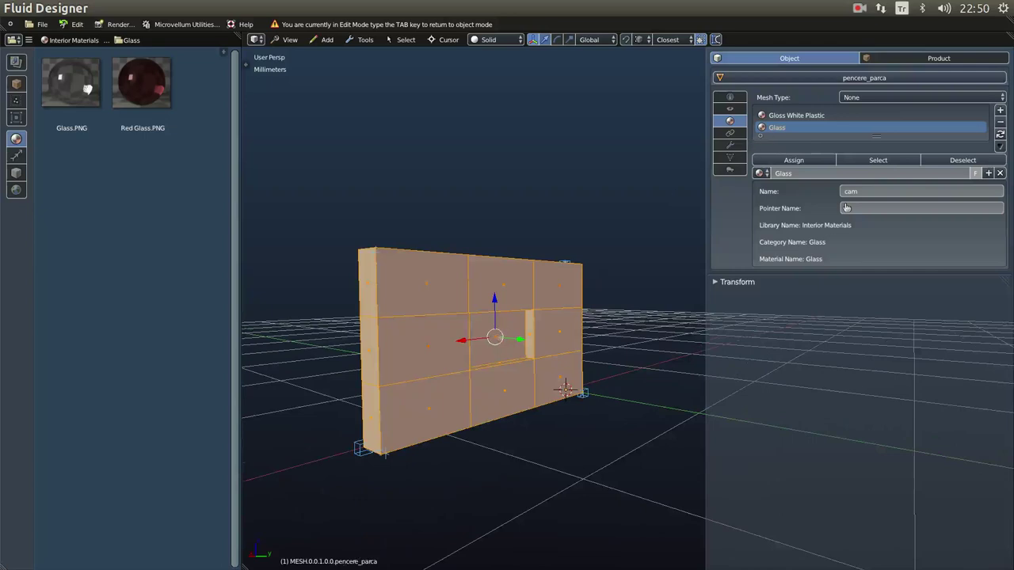
{"action": "left_click", "coordinate": [794, 117]}
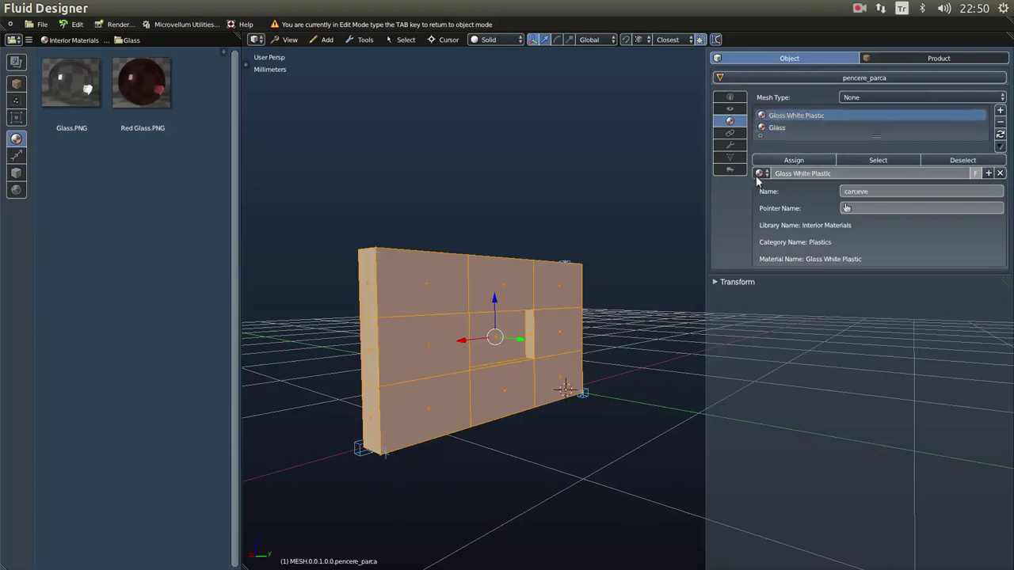
{"action": "middle_click_drag", "start_coordinate": [487, 335], "coordinate": [475, 336]}
{"action": "key", "text": "Tab"}
Show the viewport in Rendered shading and apply the Fort Sumter image as the world background.
{"action": "middle_click_drag", "start_coordinate": [561, 386], "coordinate": [491, 80]}
{"action": "left_click", "coordinate": [507, 39]}
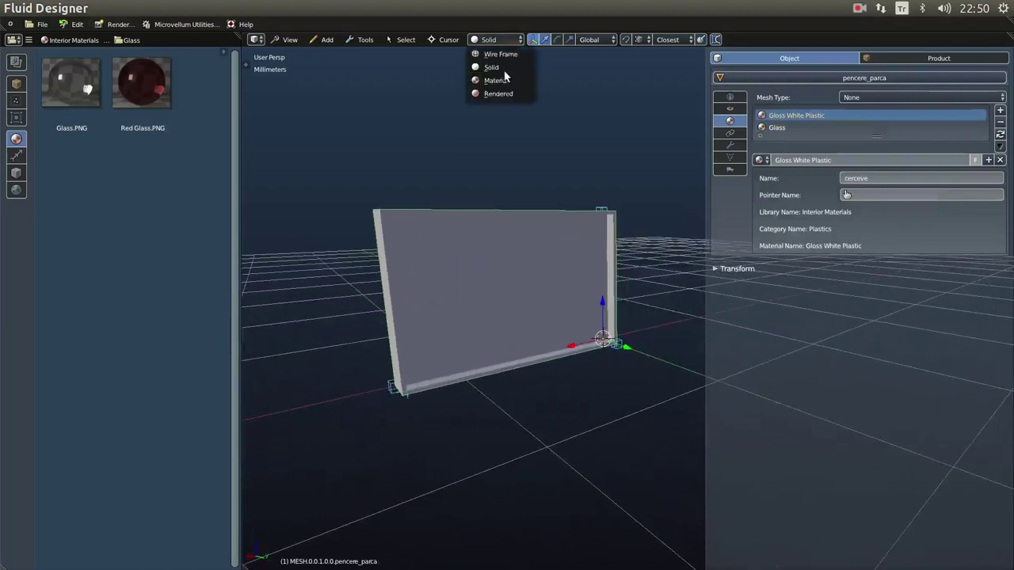
{"action": "left_click", "coordinate": [498, 94]}
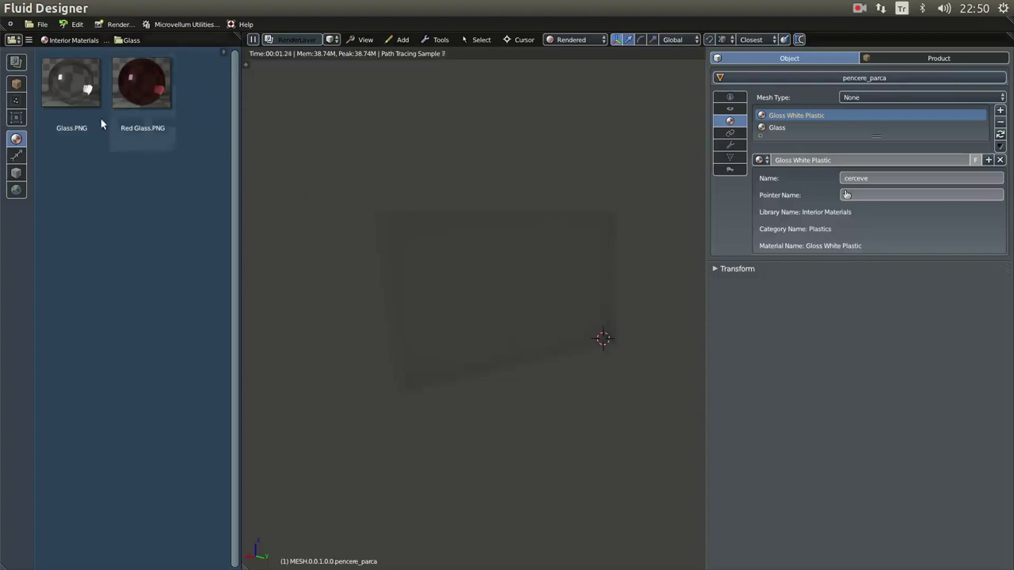
{"action": "left_click", "coordinate": [16, 190]}
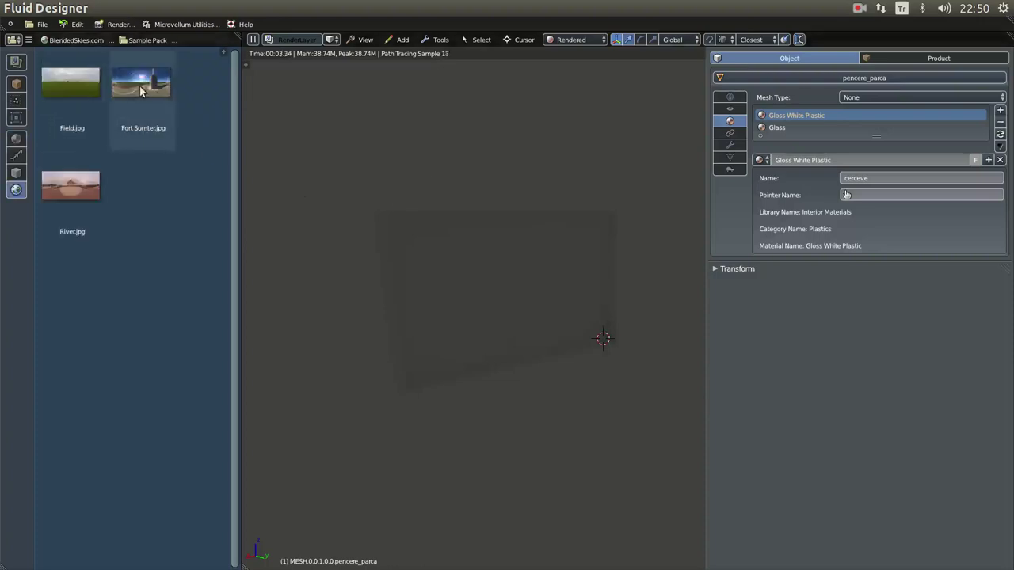
{"action": "left_click_drag", "start_coordinate": [141, 82], "coordinate": [330, 135]}
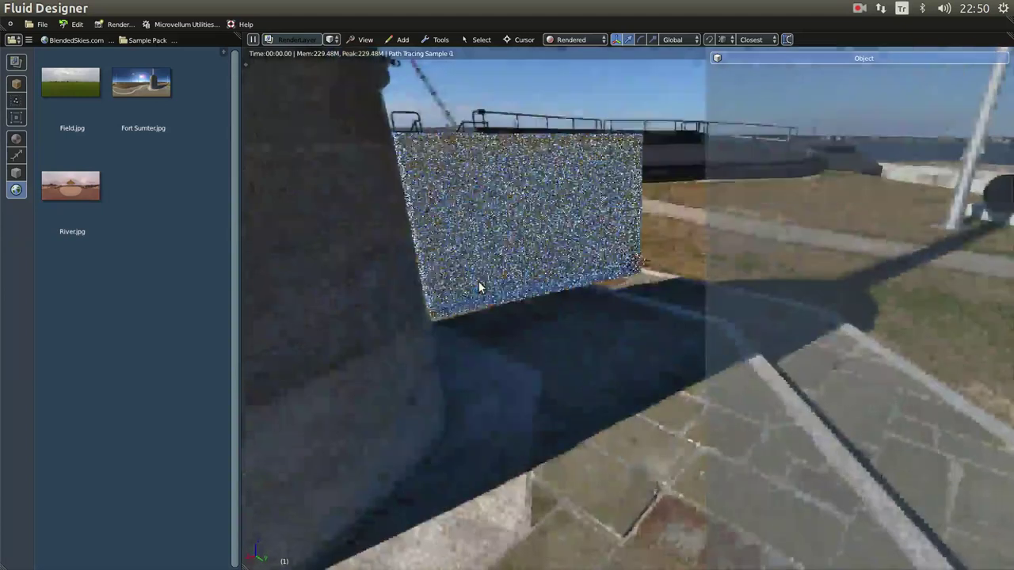
{"action": "mouse_move", "coordinate": [479, 287]}
{"action": "middle_mouse_down"}
{"action": "mouse_move", "coordinate": [491, 256]}
{"action": "mouse_move", "coordinate": [465, 285]}
{"action": "mouse_move", "coordinate": [486, 274]}
{"action": "mouse_move", "coordinate": [507, 238]}
{"action": "middle_mouse_up"}
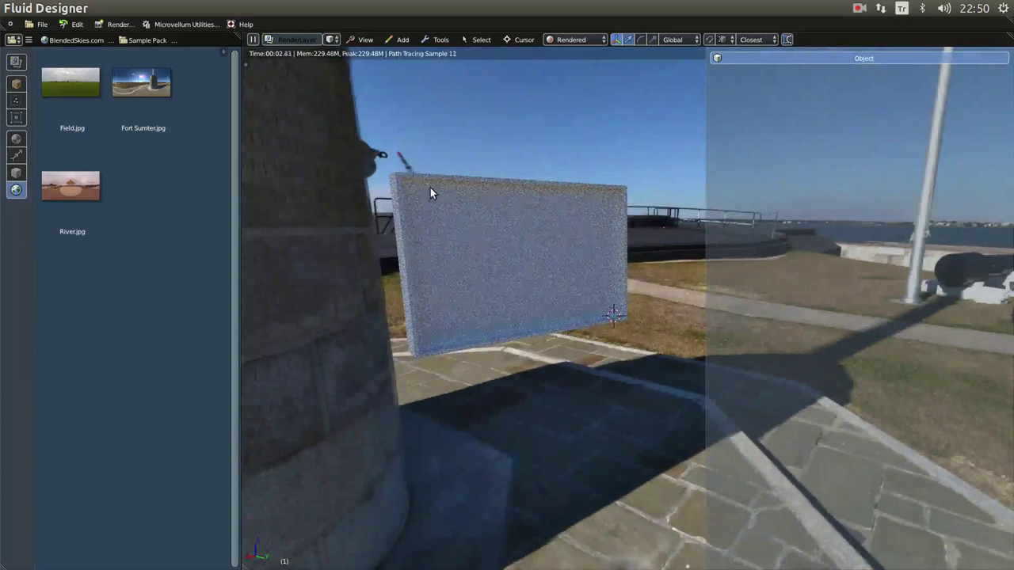
Return to Material shading and unwrap all faces of pencere_parca with Smart UV Project at an angle limit of 66.
{"action": "left_click", "coordinate": [588, 39]}
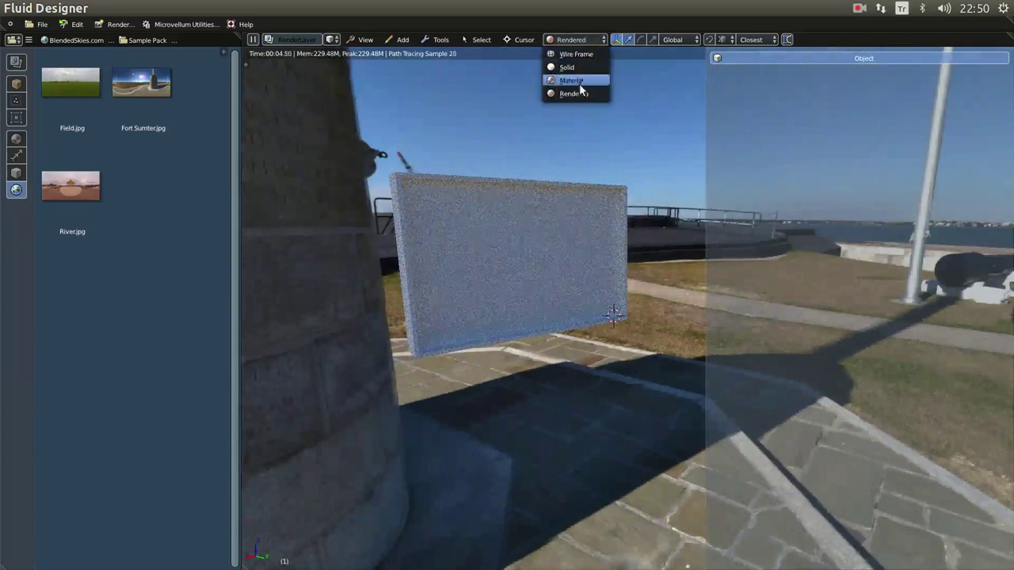
{"action": "left_click", "coordinate": [575, 87]}
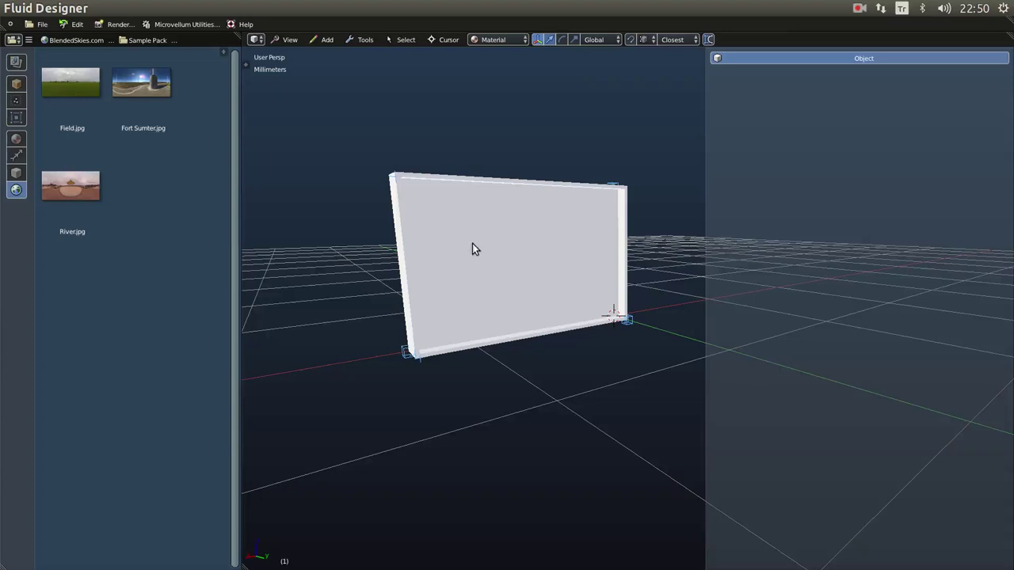
{"action": "right_click", "coordinate": [482, 249]}
{"action": "key", "text": "Tab"}
{"action": "middle_click_drag", "start_coordinate": [481, 249], "coordinate": [478, 265]}
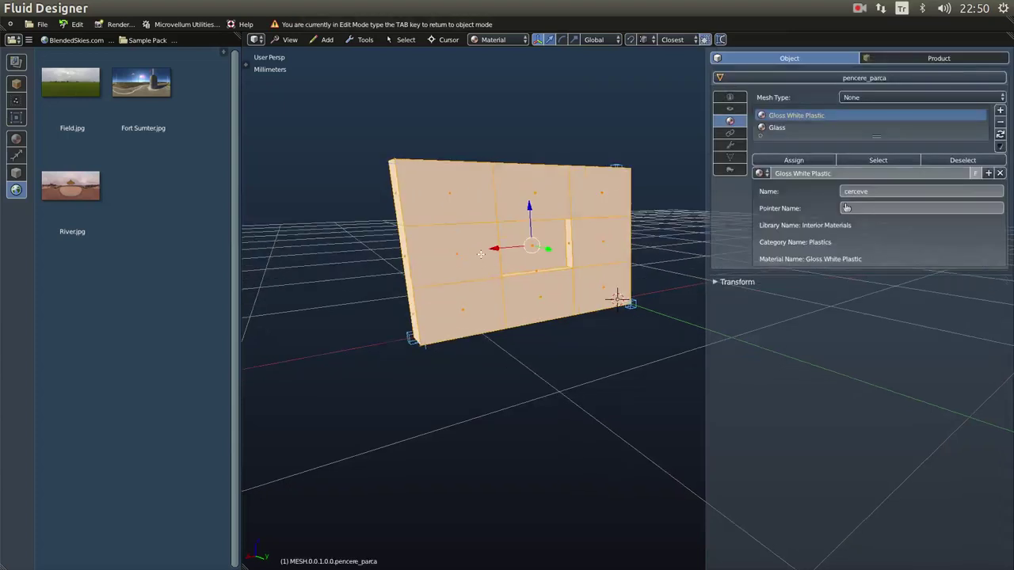
{"action": "key", "text": "u"}
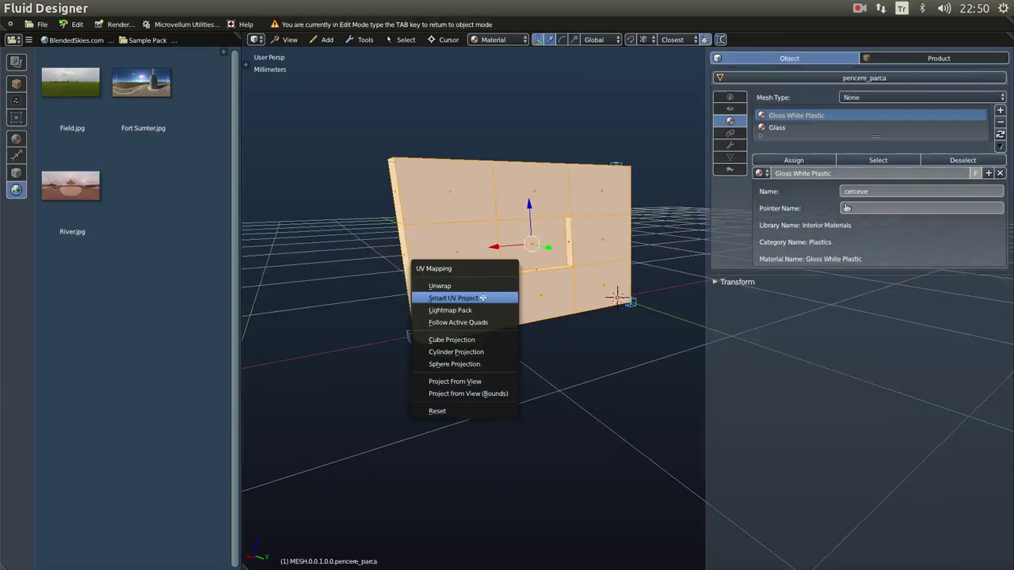
{"action": "key", "text": "Return"}
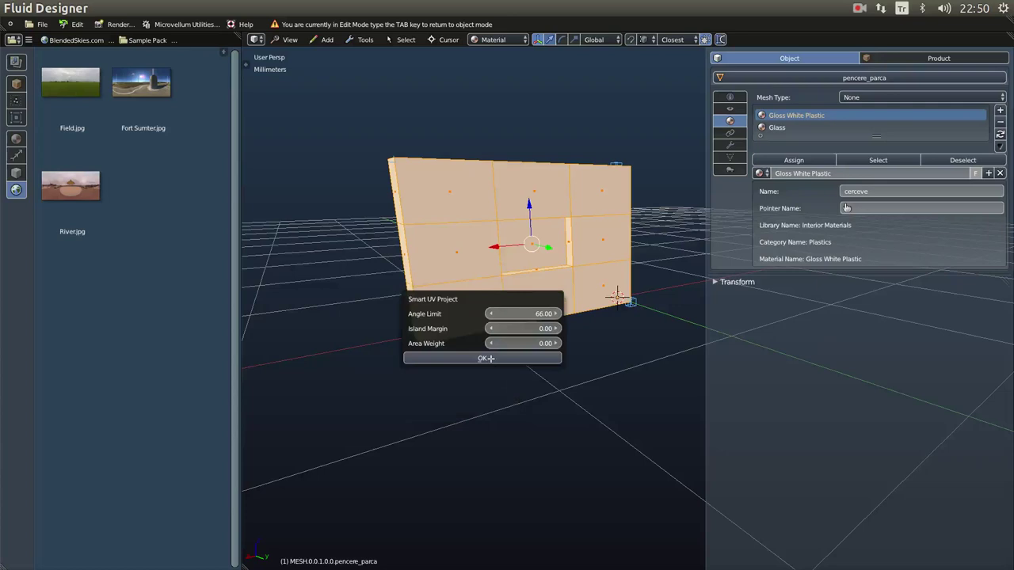
{"action": "left_click", "coordinate": [485, 358]}
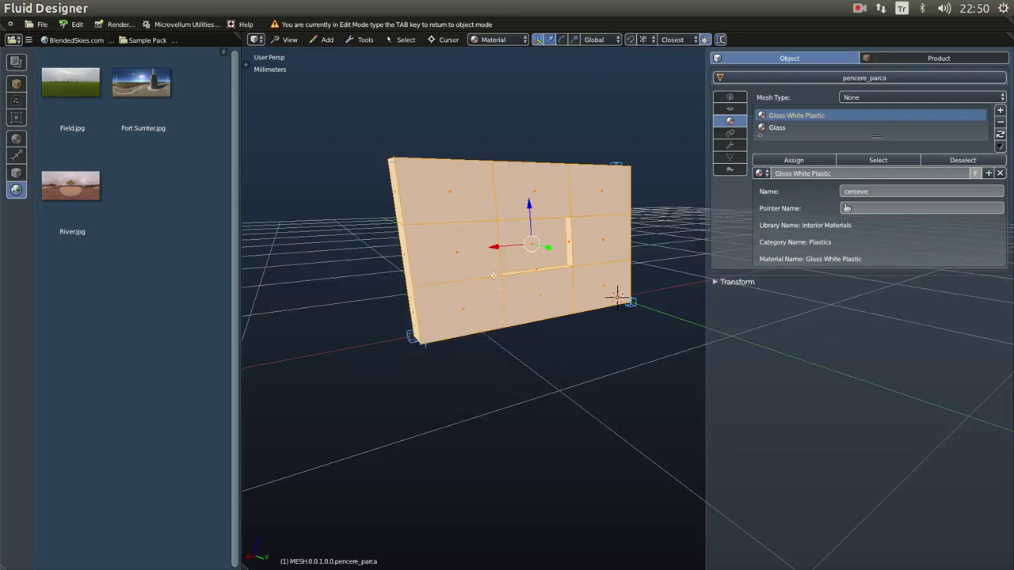
{"action": "key", "text": "Tab"}
Preview the unwrapped window in Rendered shading and examine its frame and pane materials.
{"action": "left_click", "coordinate": [497, 39]}
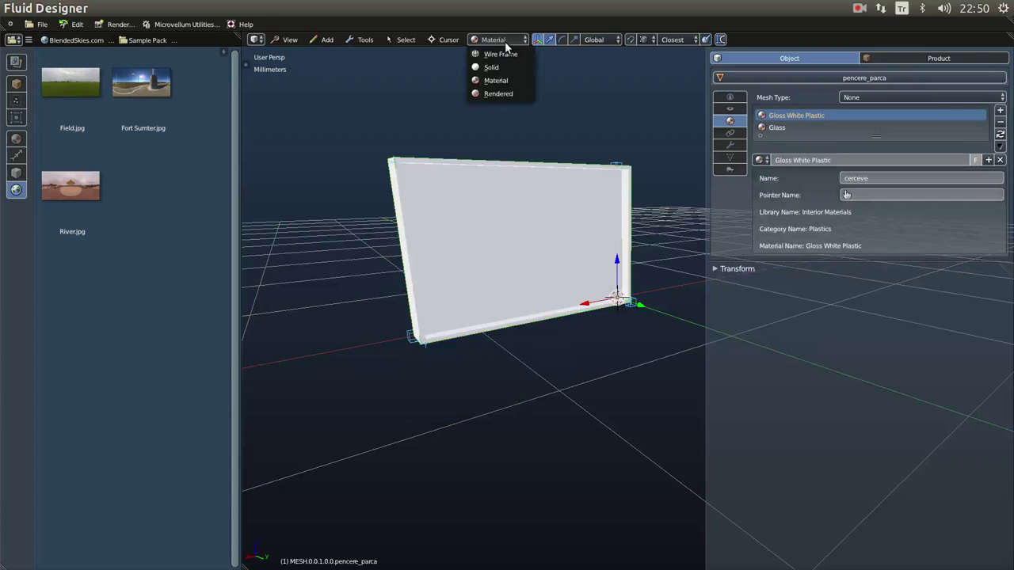
{"action": "left_click", "coordinate": [498, 94]}
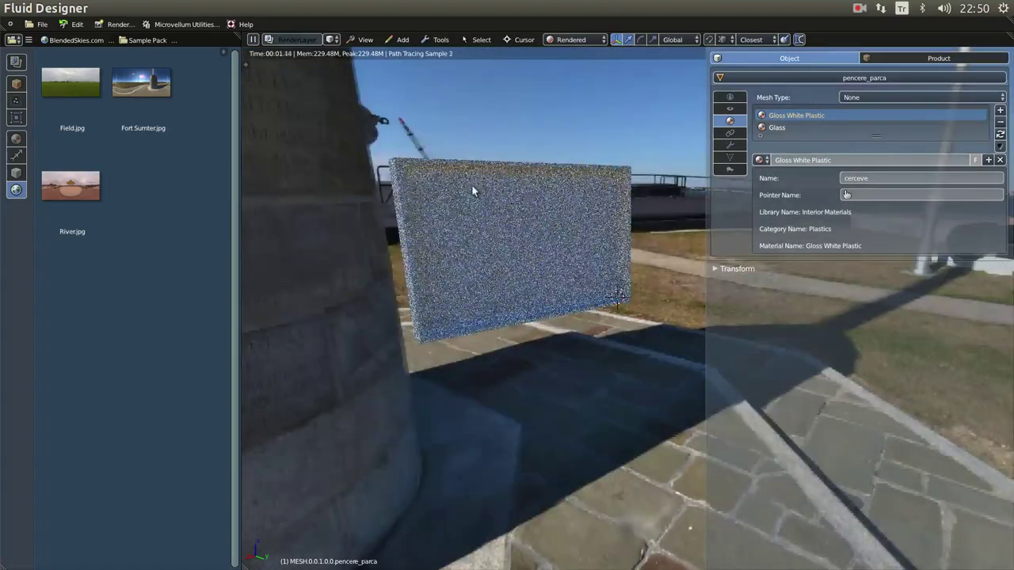
{"action": "mouse_move", "coordinate": [471, 230]}
{"action": "middle_mouse_down"}
{"action": "mouse_move", "coordinate": [516, 227]}
{"action": "mouse_move", "coordinate": [483, 247]}
{"action": "mouse_move", "coordinate": [479, 233]}
{"action": "middle_mouse_up"}
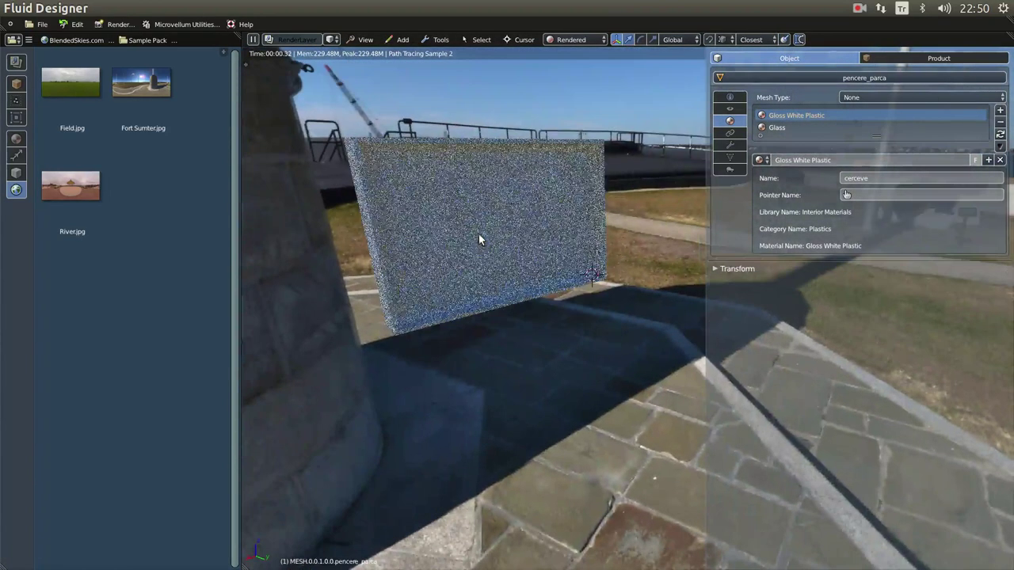
Return to Material shading and, in mesh editing, deselect only the front and back central pane faces of pencere_parca.
{"action": "left_click", "coordinate": [582, 40]}
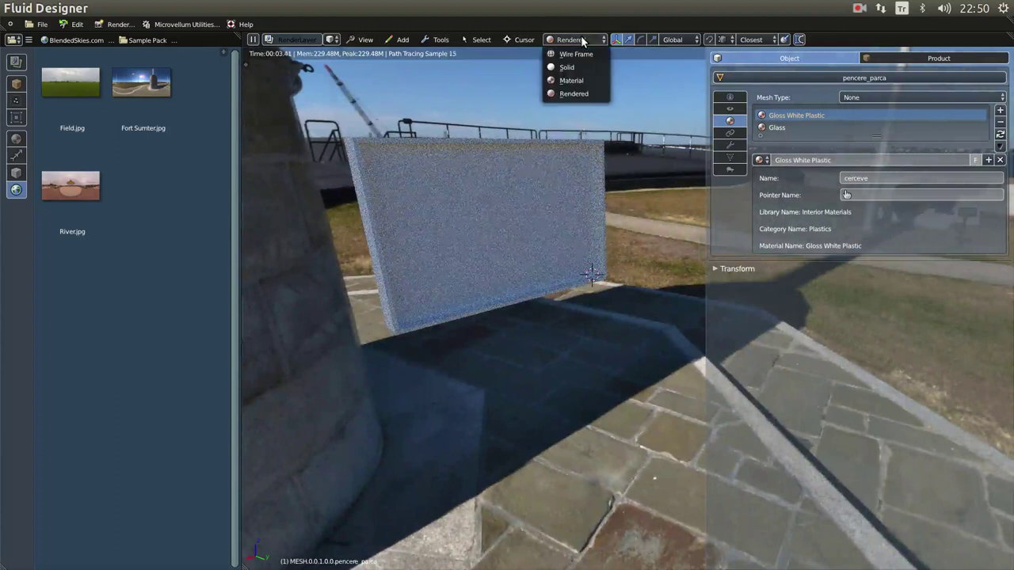
{"action": "left_click", "coordinate": [574, 80]}
{"action": "key", "text": "Tab"}
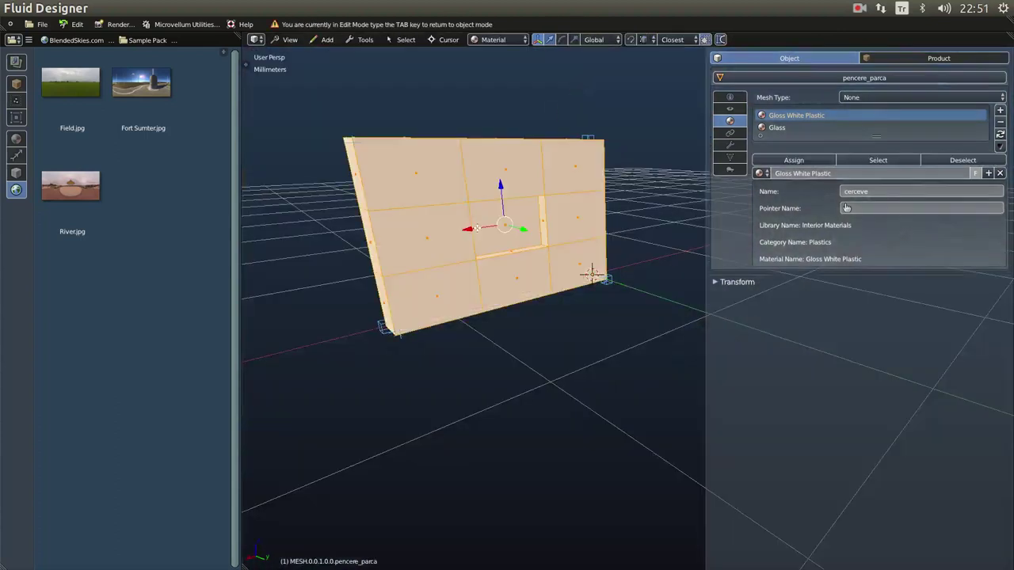
{"action": "middle_click_drag", "start_coordinate": [539, 236], "coordinate": [540, 246], "text": "shift"}
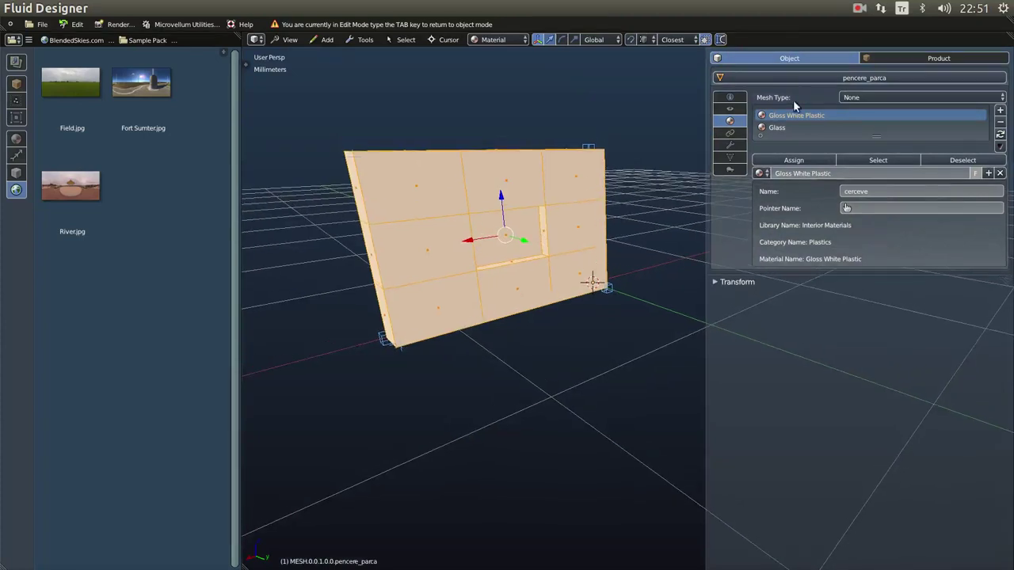
{"action": "right_click", "coordinate": [502, 250]}
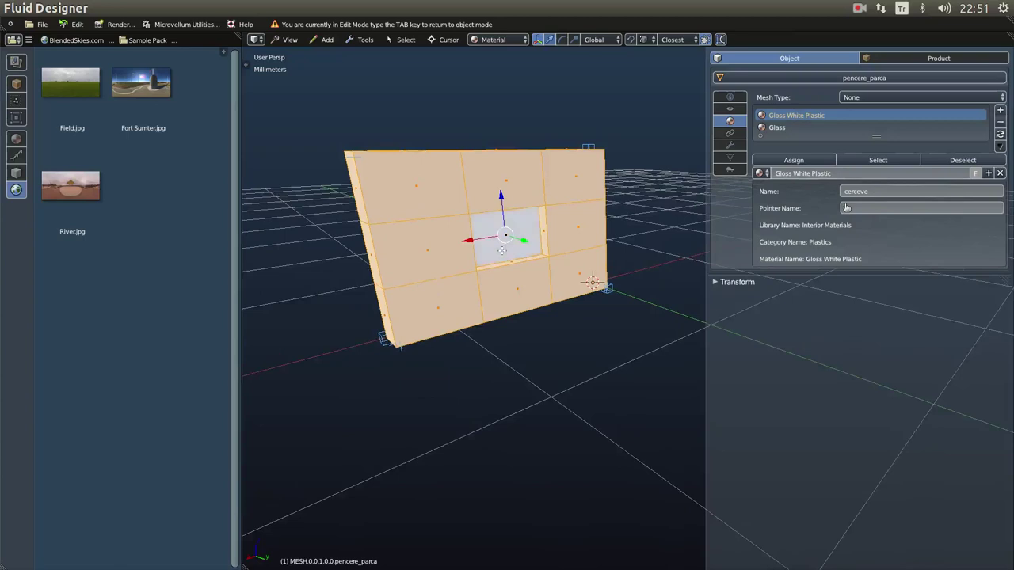
{"action": "middle_click_drag", "start_coordinate": [448, 282], "coordinate": [504, 274]}
{"action": "scroll", "coordinate": [401, 297], "scroll_direction": "down", "scroll_amount": 2}
{"action": "middle_click_drag", "start_coordinate": [378, 291], "coordinate": [435, 283]}
{"action": "scroll", "coordinate": [309, 326], "scroll_direction": "down", "scroll_amount": 2}
{"action": "middle_click_drag", "start_coordinate": [307, 327], "coordinate": [362, 321]}
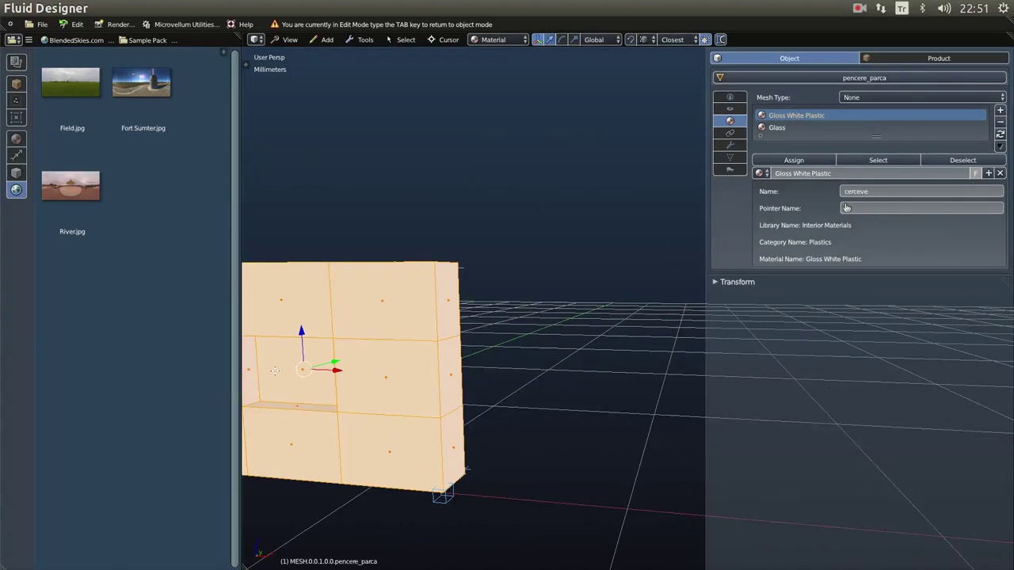
{"action": "right_click", "coordinate": [275, 371], "text": "shift"}
Assign the Gloss White Plastic material to all the selected frame faces.
{"action": "scroll", "coordinate": [469, 341], "scroll_direction": "down", "scroll_amount": 5}
{"action": "middle_click_drag", "start_coordinate": [469, 341], "coordinate": [385, 323]}
{"action": "scroll", "coordinate": [386, 323], "scroll_direction": "up", "scroll_amount": 4}
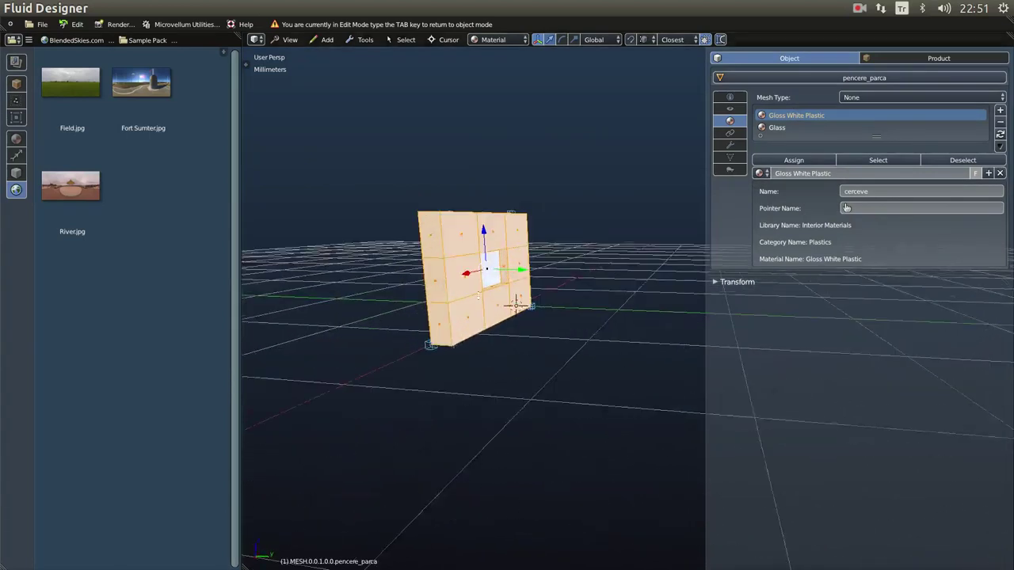
{"action": "left_click", "coordinate": [792, 162]}
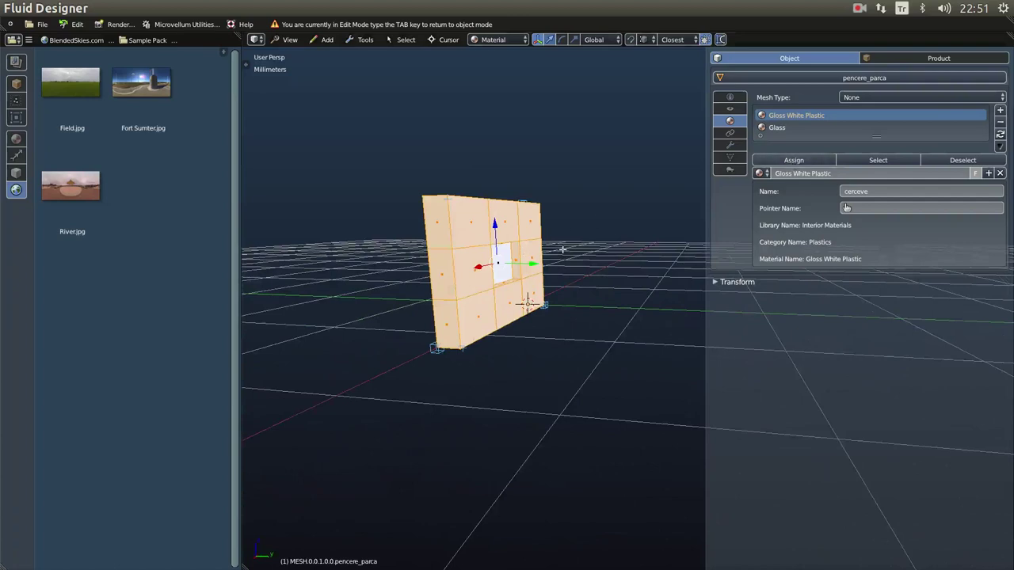
Assign the Glass material to the front and back central pane faces and return to object mode.
{"action": "left_click", "coordinate": [780, 128]}
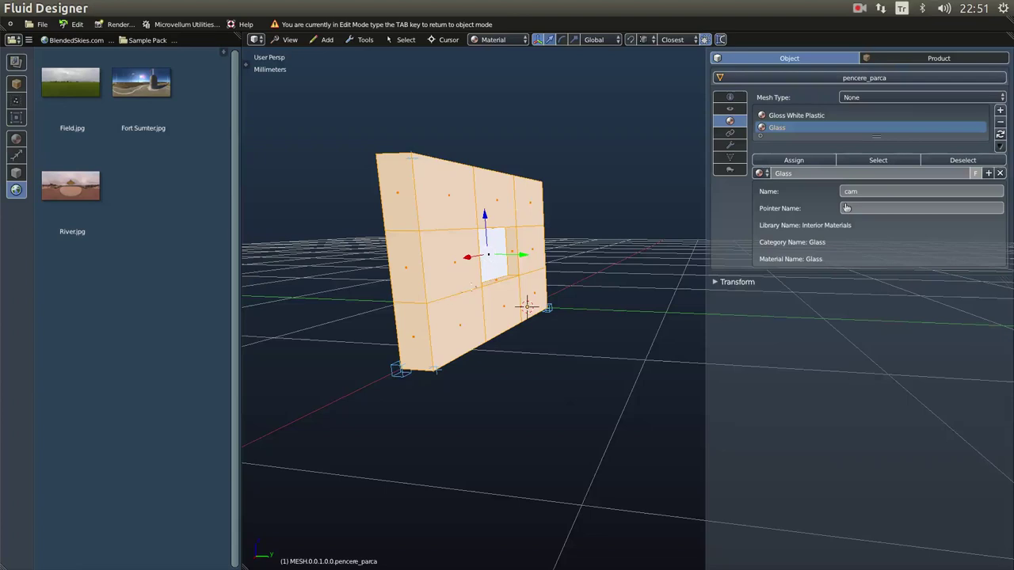
{"action": "right_click", "coordinate": [498, 269]}
{"action": "middle_click_drag", "start_coordinate": [385, 346], "coordinate": [453, 360]}
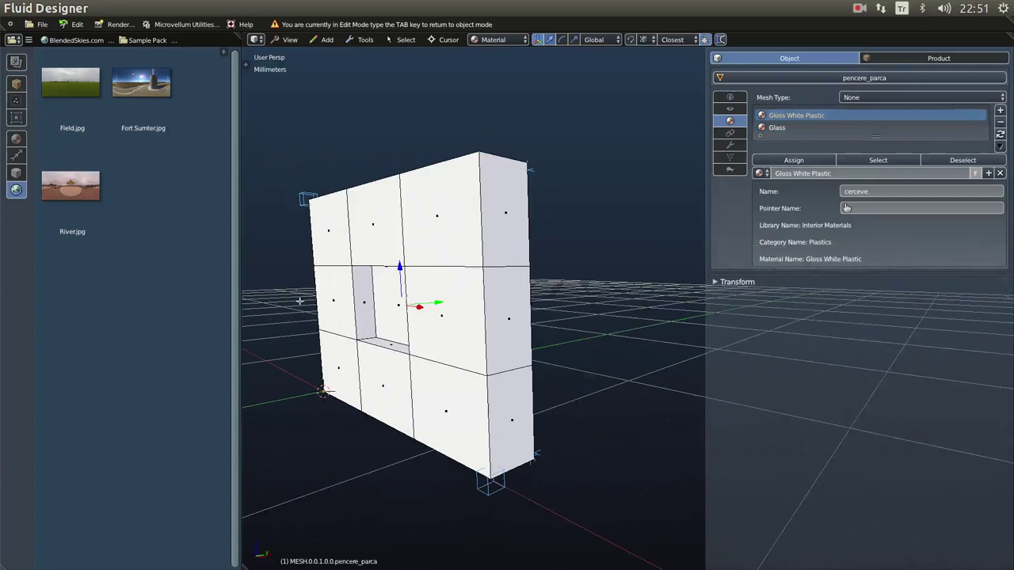
{"action": "right_click", "coordinate": [386, 314]}
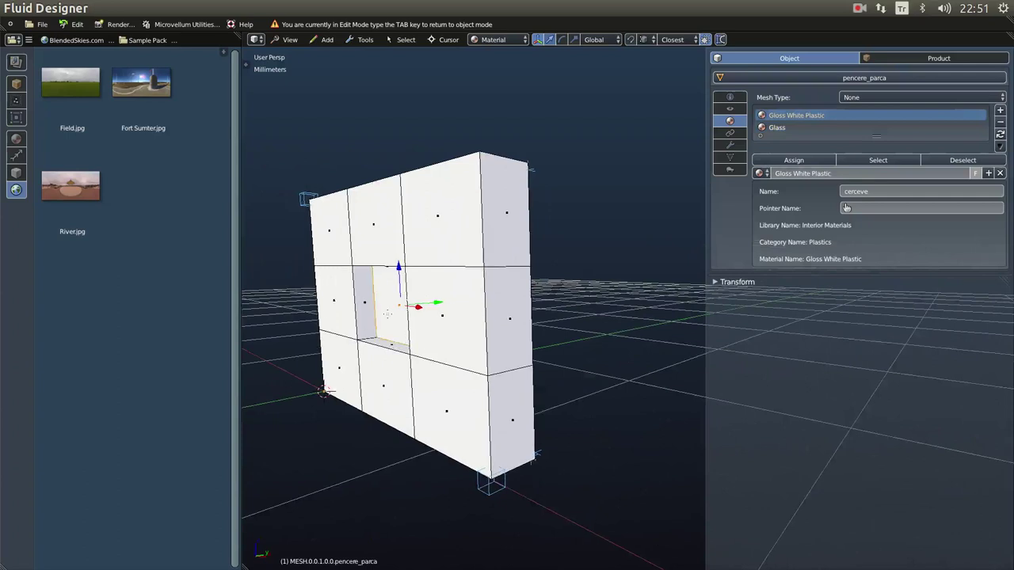
{"action": "left_click", "coordinate": [784, 128]}
{"action": "left_click", "coordinate": [794, 161]}
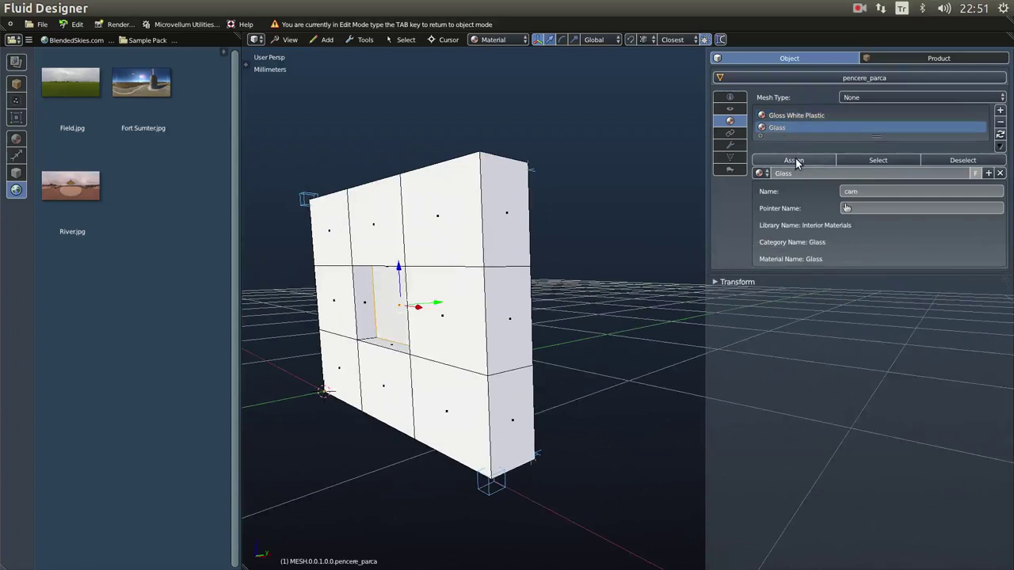
{"action": "key", "text": "Tab"}
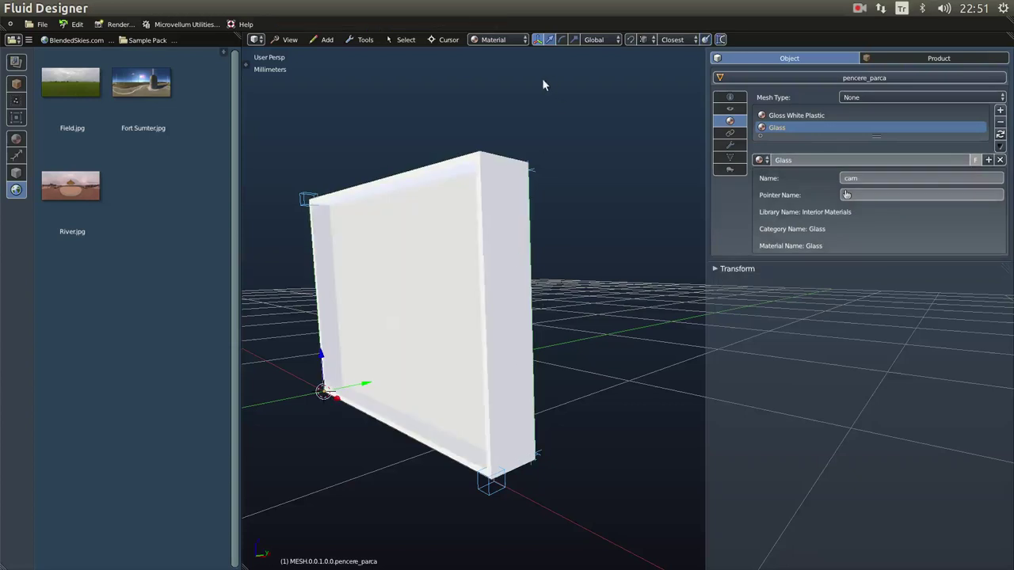
Preview the window in Rendered shading and examine the plastic frame and the glass pane from several angles.
{"action": "left_click", "coordinate": [504, 39]}
{"action": "left_click", "coordinate": [498, 96]}
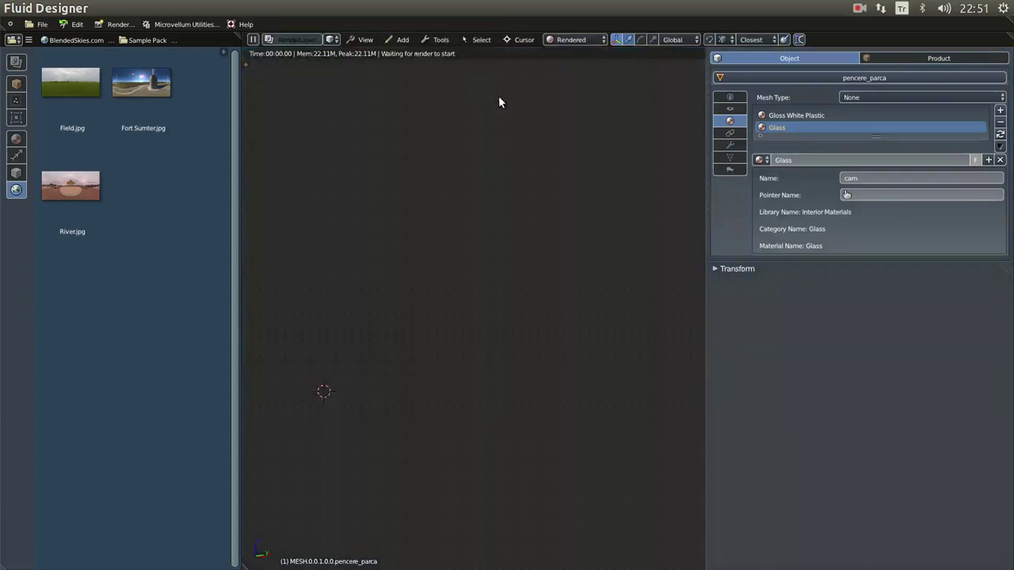
{"action": "middle_click_drag", "start_coordinate": [523, 255], "coordinate": [445, 286]}
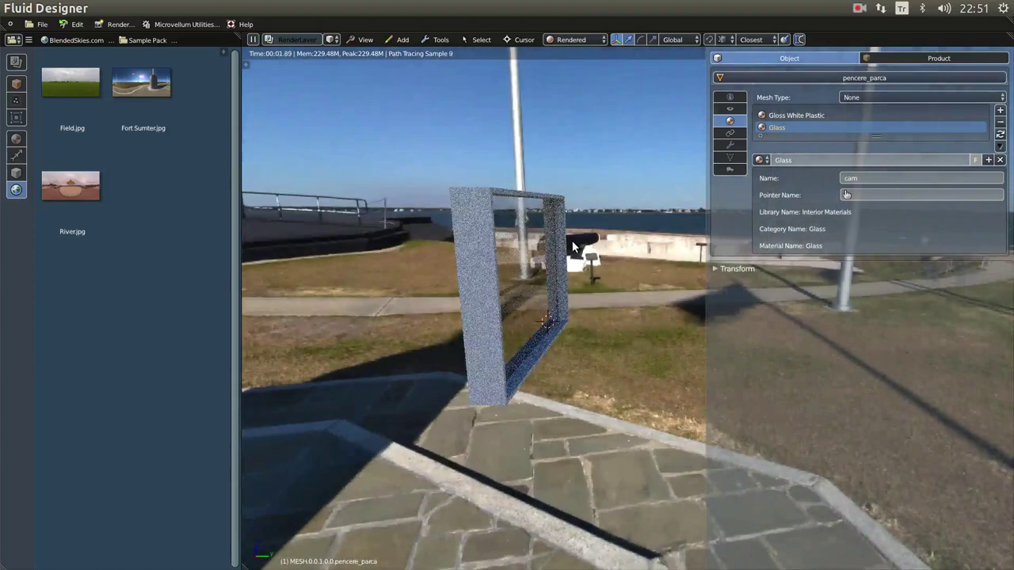
{"action": "scroll", "coordinate": [547, 321], "scroll_direction": "up", "scroll_amount": 3}
{"action": "scroll", "coordinate": [543, 345], "scroll_direction": "up", "scroll_amount": 1}
{"action": "mouse_move", "coordinate": [543, 338]}
{"action": "middle_mouse_down"}
{"action": "mouse_move", "coordinate": [512, 368]}
{"action": "mouse_move", "coordinate": [599, 336]}
{"action": "mouse_move", "coordinate": [531, 333]}
{"action": "mouse_move", "coordinate": [492, 271]}
{"action": "middle_mouse_up"}
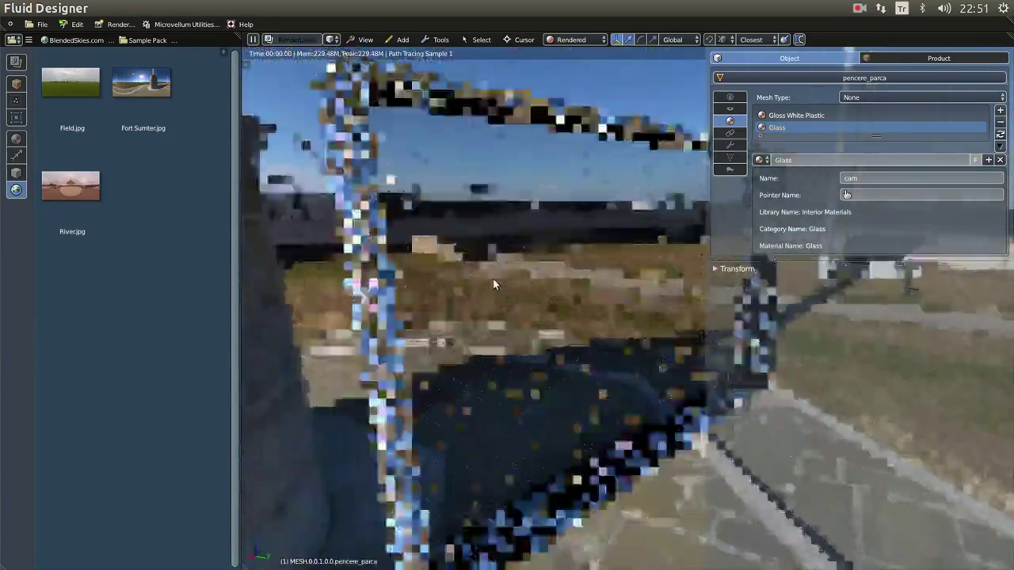
{"action": "scroll", "coordinate": [504, 295], "scroll_direction": "down", "scroll_amount": 1}
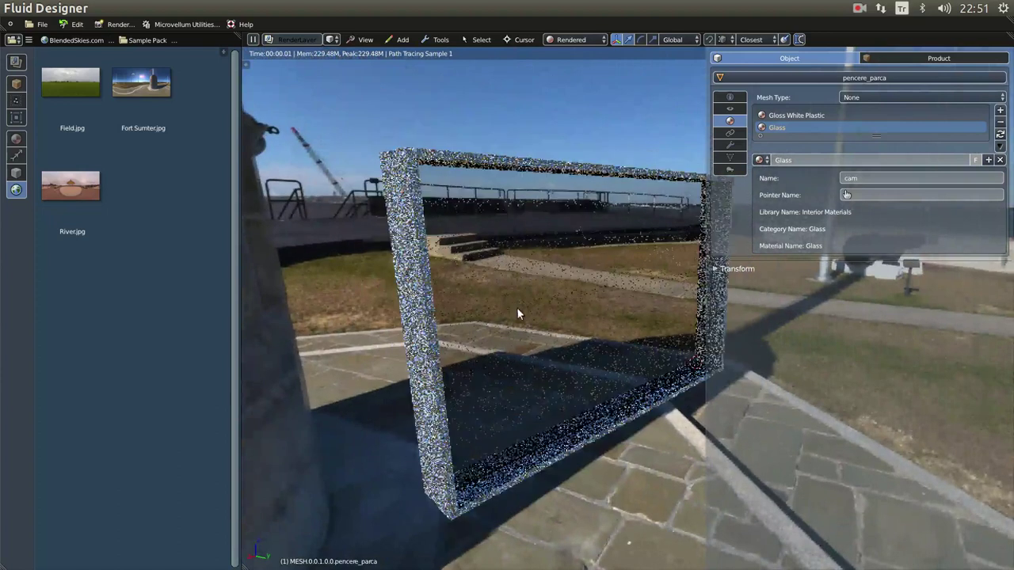
{"action": "middle_click_drag", "start_coordinate": [531, 315], "coordinate": [515, 303]}
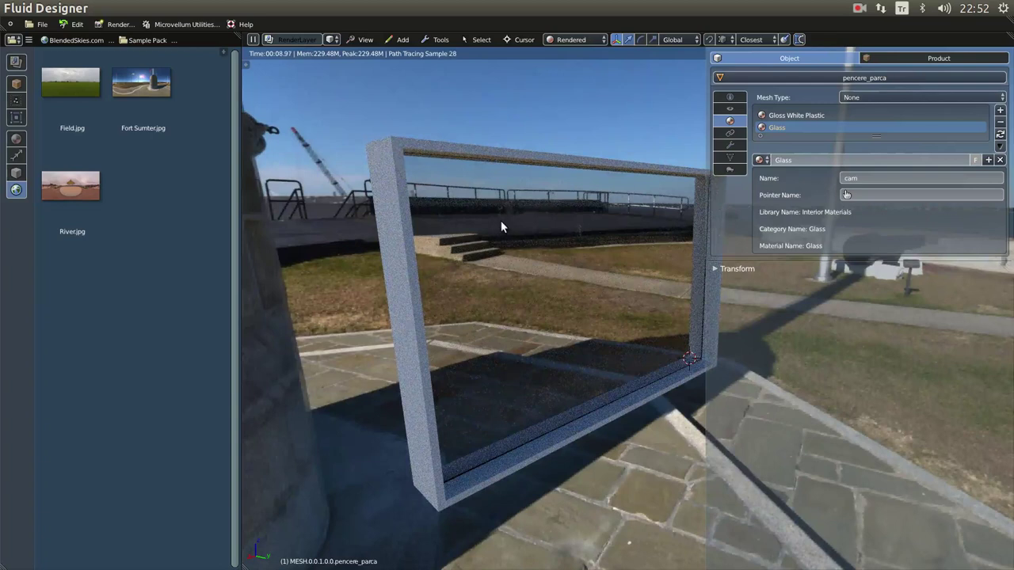
{"action": "scroll", "coordinate": [524, 257], "scroll_direction": "down", "scroll_amount": 1}
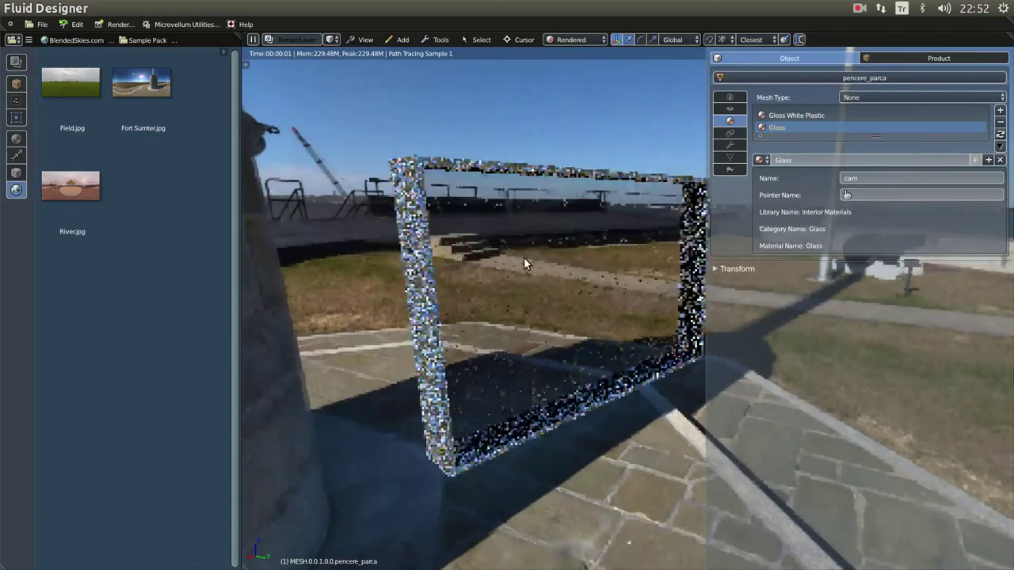
Return to Material shading and show the product's list of mesh objects.
{"action": "left_click", "coordinate": [565, 39]}
{"action": "left_click", "coordinate": [568, 81]}
{"action": "middle_click_drag", "start_coordinate": [558, 261], "coordinate": [530, 242]}
{"action": "left_click", "coordinate": [932, 58]}
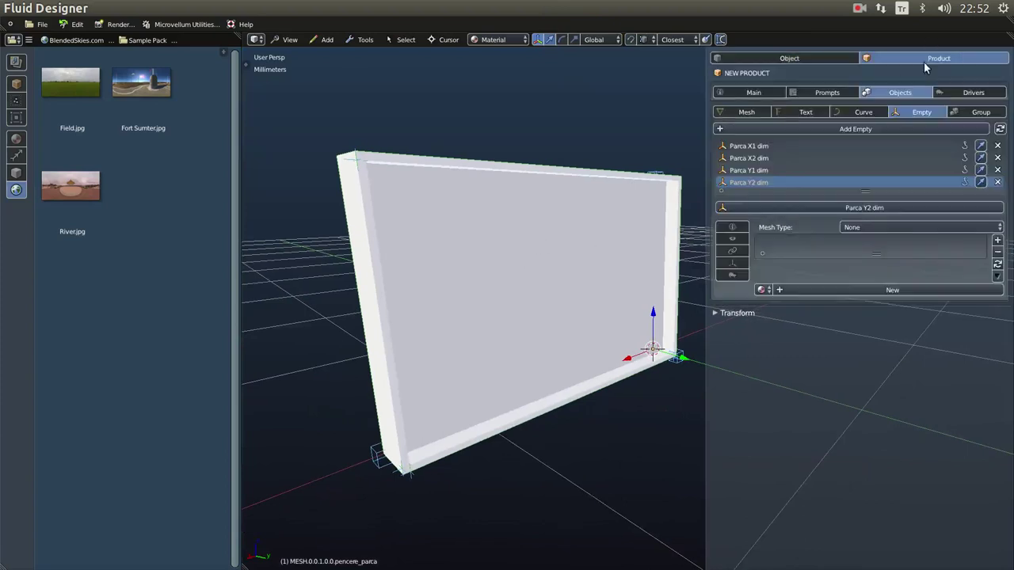
{"action": "left_click", "coordinate": [756, 114]}
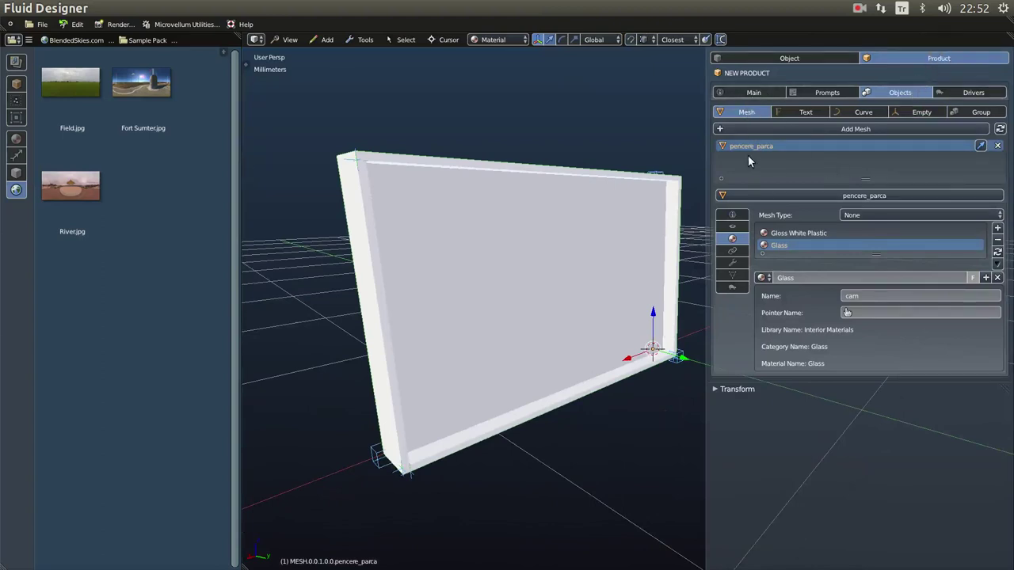
{"action": "middle_click_drag", "start_coordinate": [623, 241], "coordinate": [589, 241]}
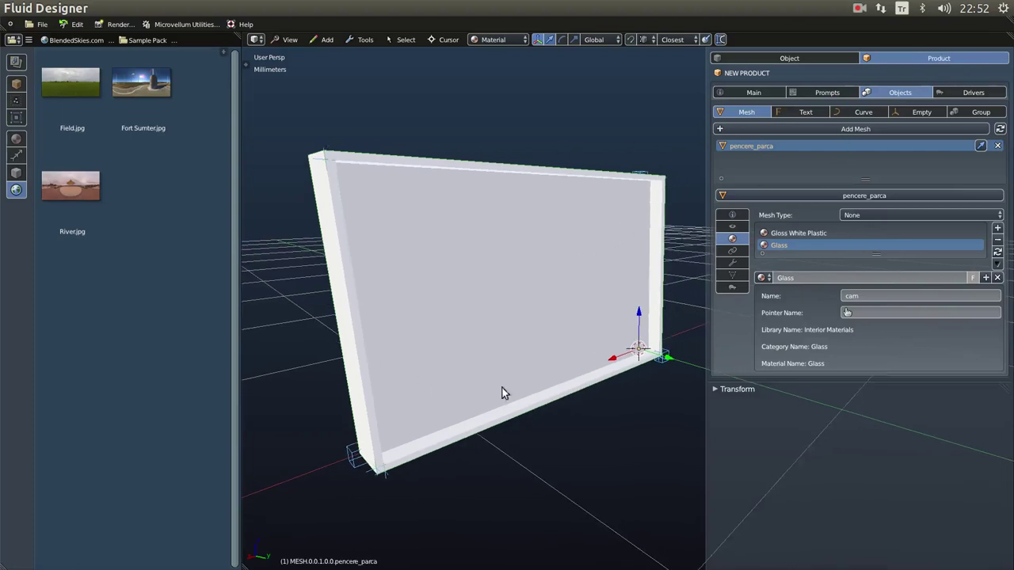
Add a new mesh named Bool Obj to the product and open it in edit mode.
{"action": "left_click", "coordinate": [862, 130]}
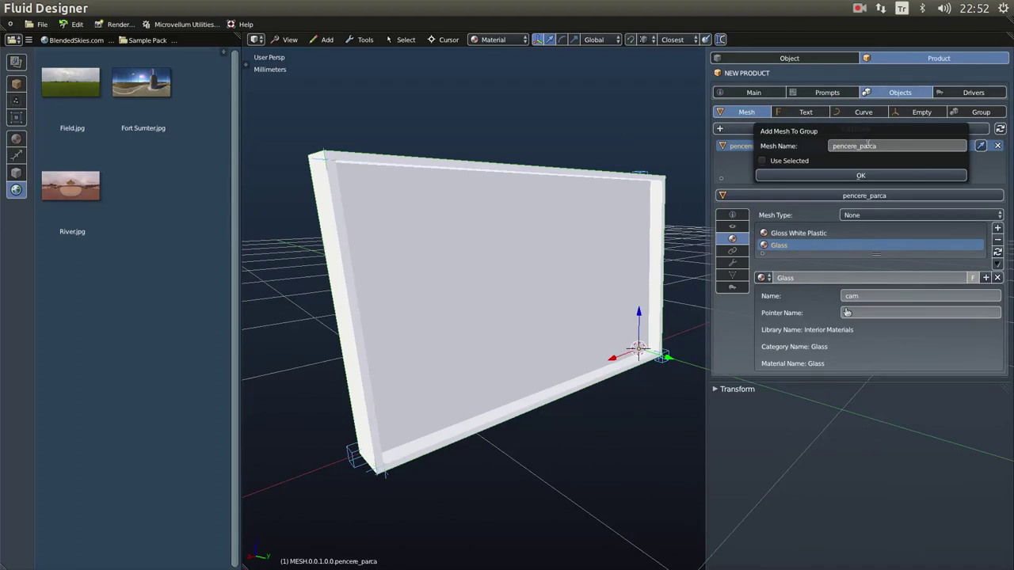
{"action": "left_click", "coordinate": [868, 146]}
{"action": "type", "text": "Bool"}
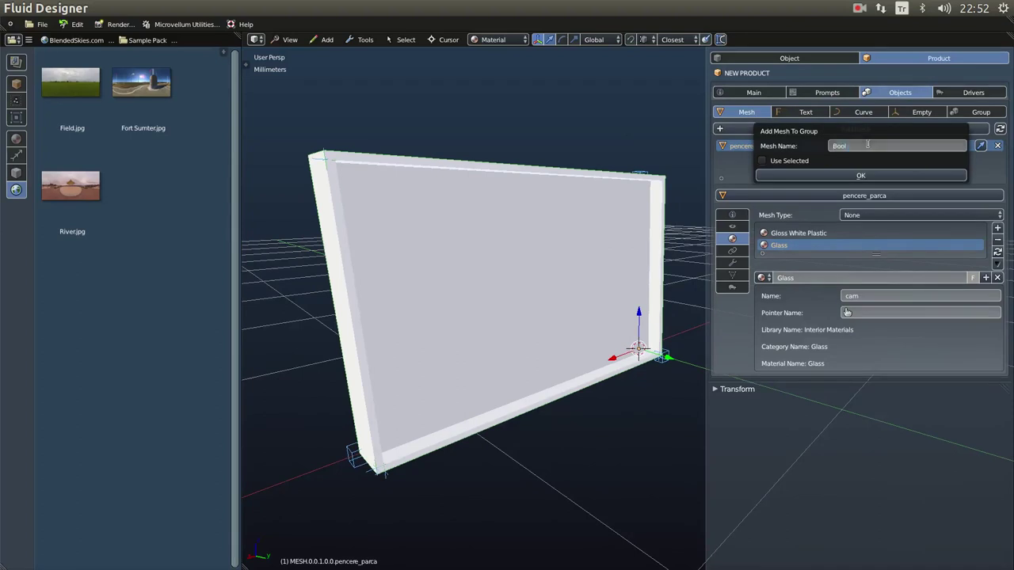
{"action": "type", "text": " Obj"}
{"action": "left_click", "coordinate": [875, 175]}
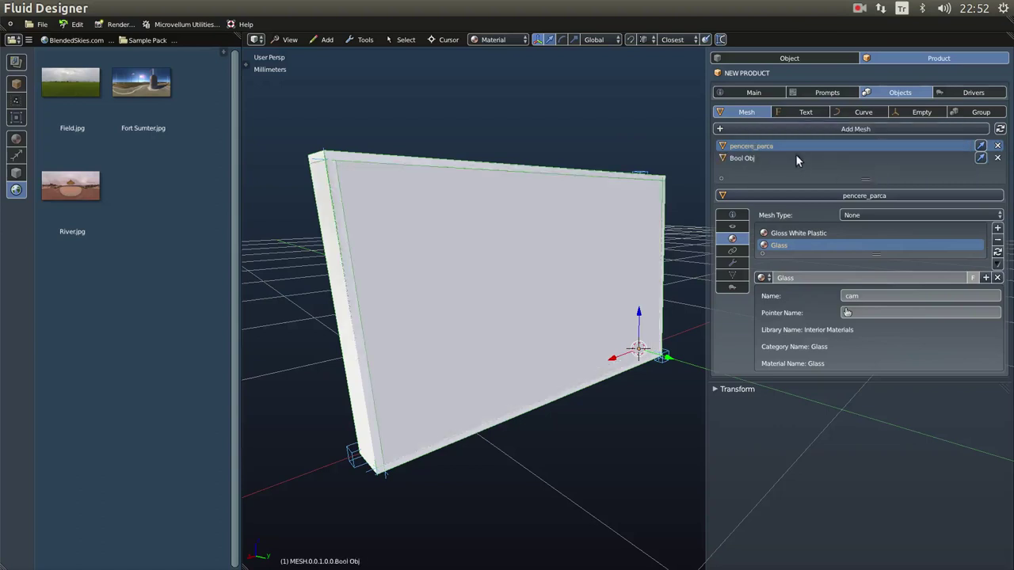
{"action": "left_click", "coordinate": [748, 159]}
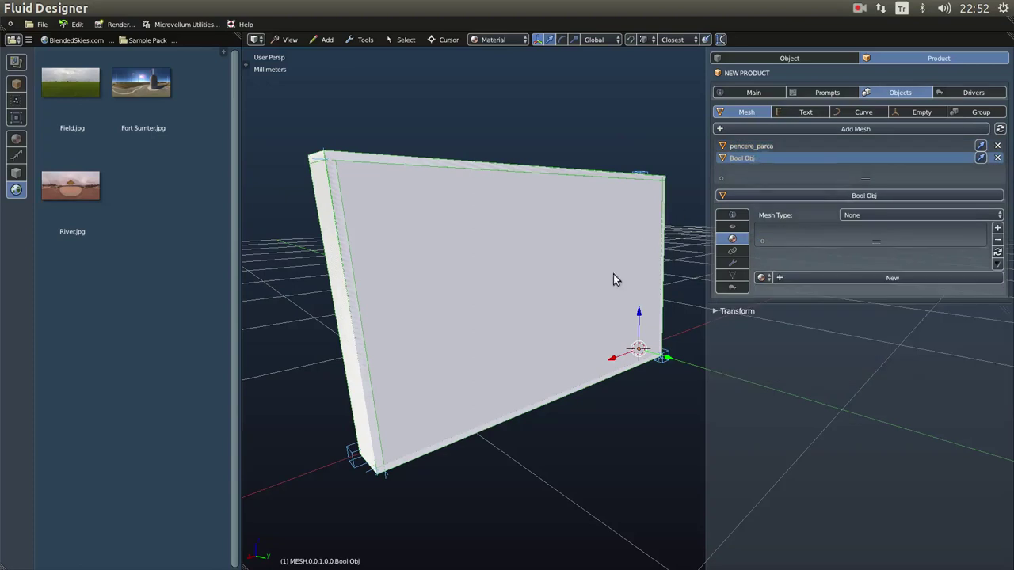
{"action": "key", "text": "Tab"}
Delete the large front and back faces of Bool Obj with the Only Faces option.
{"action": "middle_click_drag", "start_coordinate": [592, 277], "coordinate": [537, 314]}
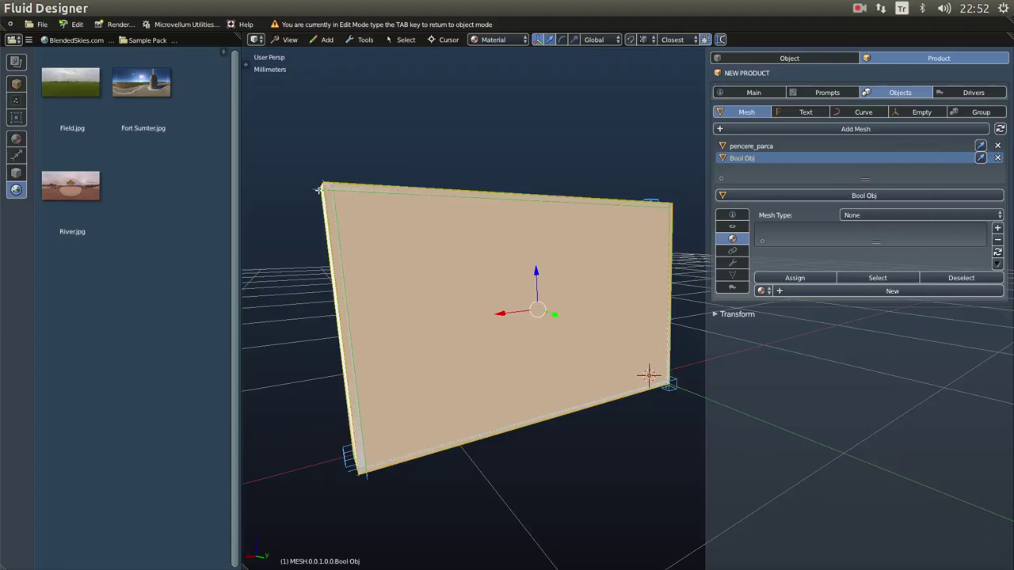
{"action": "scroll", "coordinate": [565, 302], "scroll_direction": "down", "scroll_amount": 2}
{"action": "middle_click_drag", "start_coordinate": [435, 341], "coordinate": [584, 324]}
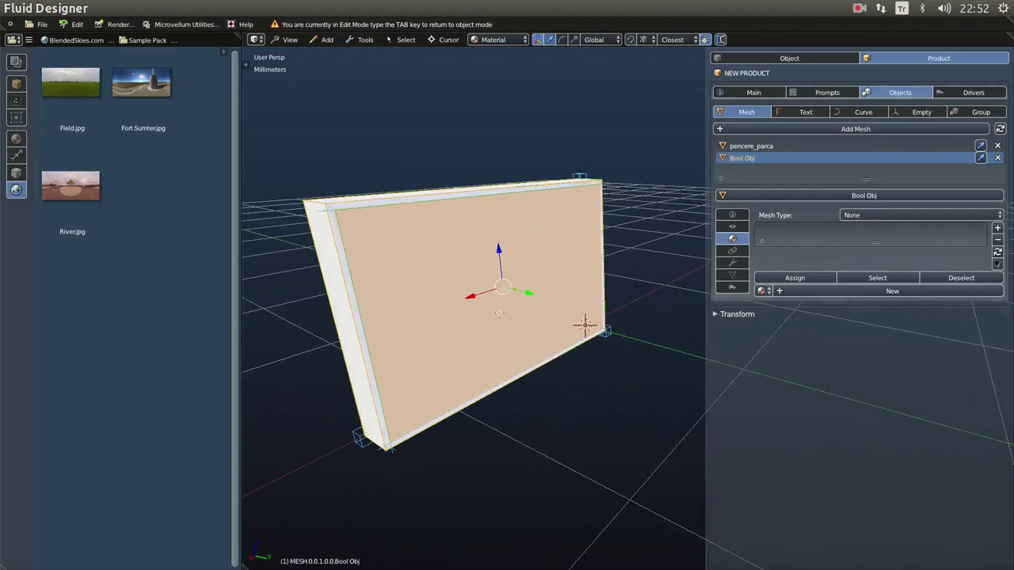
{"action": "scroll", "coordinate": [505, 305], "scroll_direction": "up", "scroll_amount": 1}
{"action": "right_click", "coordinate": [505, 305]}
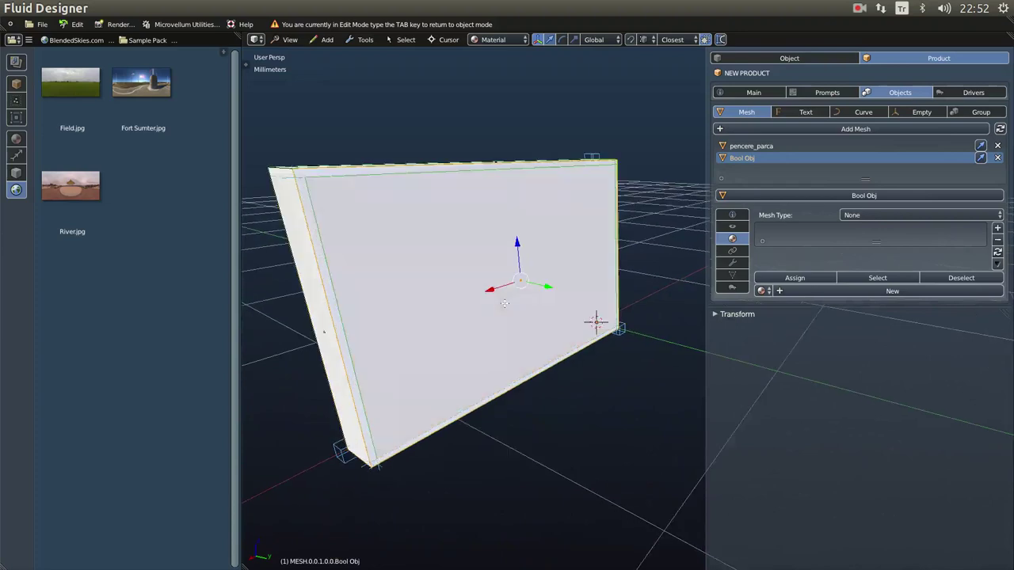
{"action": "scroll", "coordinate": [470, 321], "scroll_direction": "down", "scroll_amount": 2}
{"action": "middle_click_drag", "start_coordinate": [465, 322], "coordinate": [508, 336]}
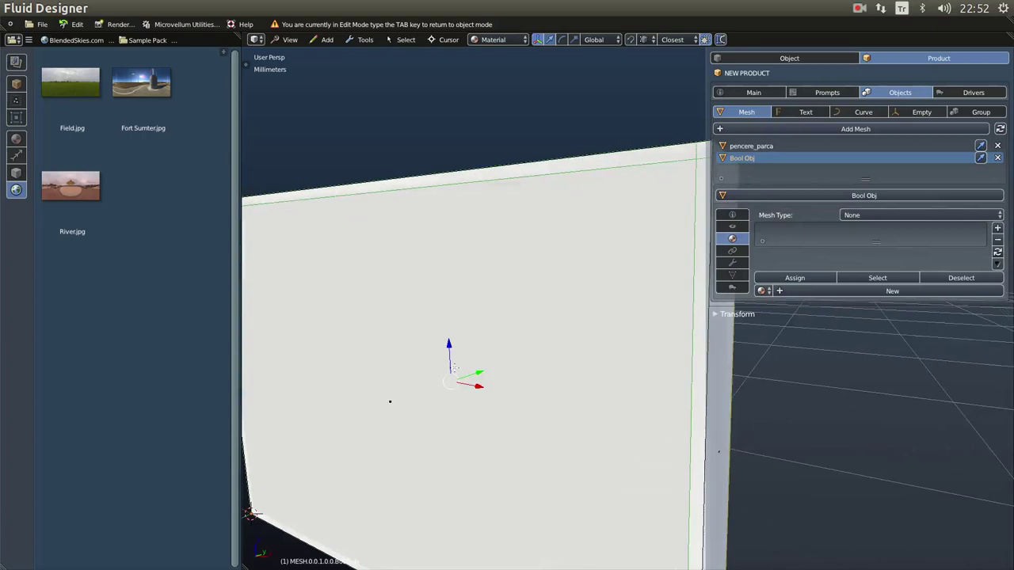
{"action": "middle_click_drag", "start_coordinate": [455, 367], "coordinate": [408, 368]}
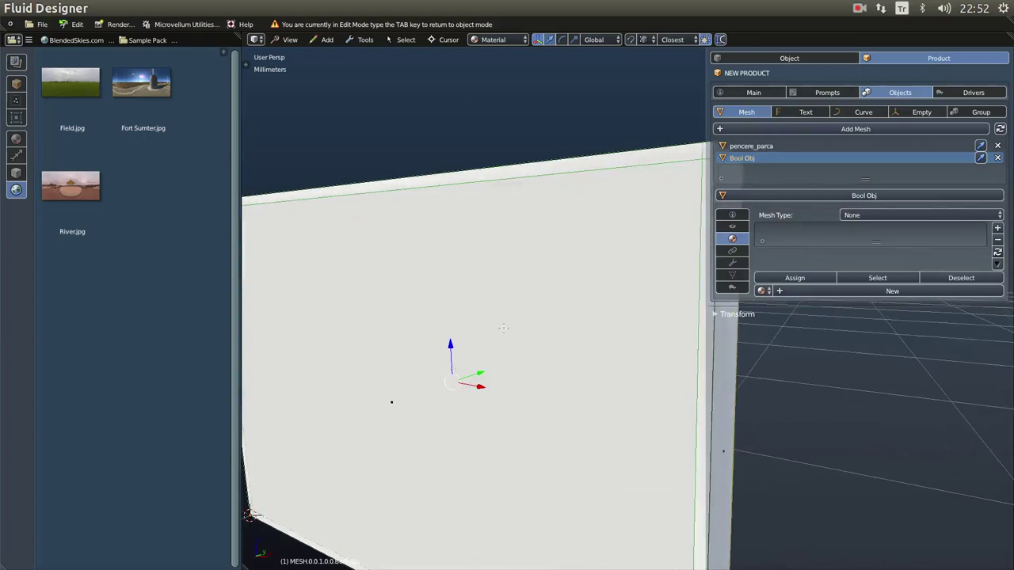
{"action": "scroll", "coordinate": [426, 327], "scroll_direction": "down", "scroll_amount": 4}
{"action": "middle_click_drag", "start_coordinate": [460, 342], "coordinate": [396, 363]}
{"action": "scroll", "coordinate": [514, 318], "scroll_direction": "up", "scroll_amount": 1}
{"action": "middle_click_drag", "start_coordinate": [514, 318], "coordinate": [515, 373]}
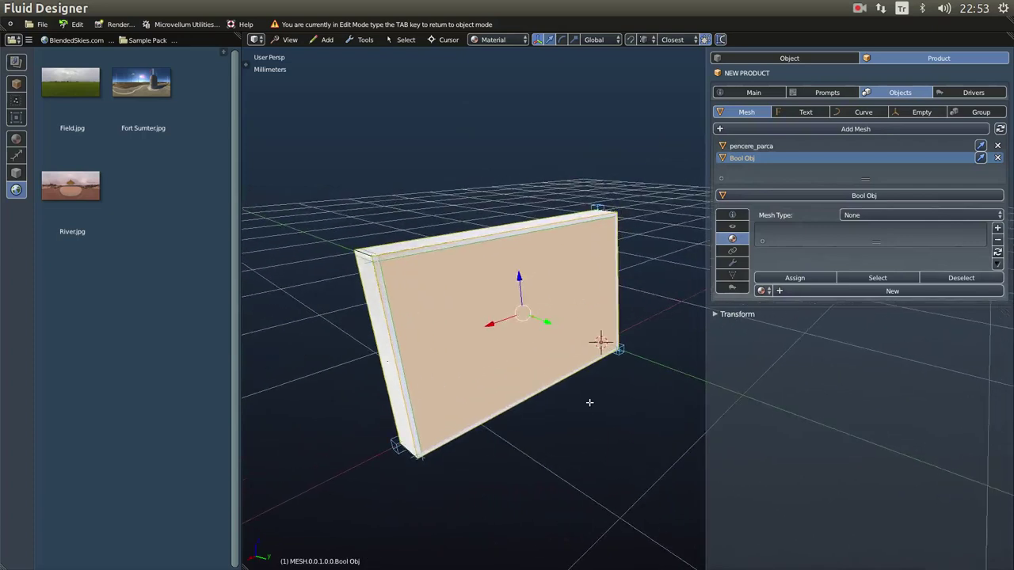
{"action": "key", "text": "x"}
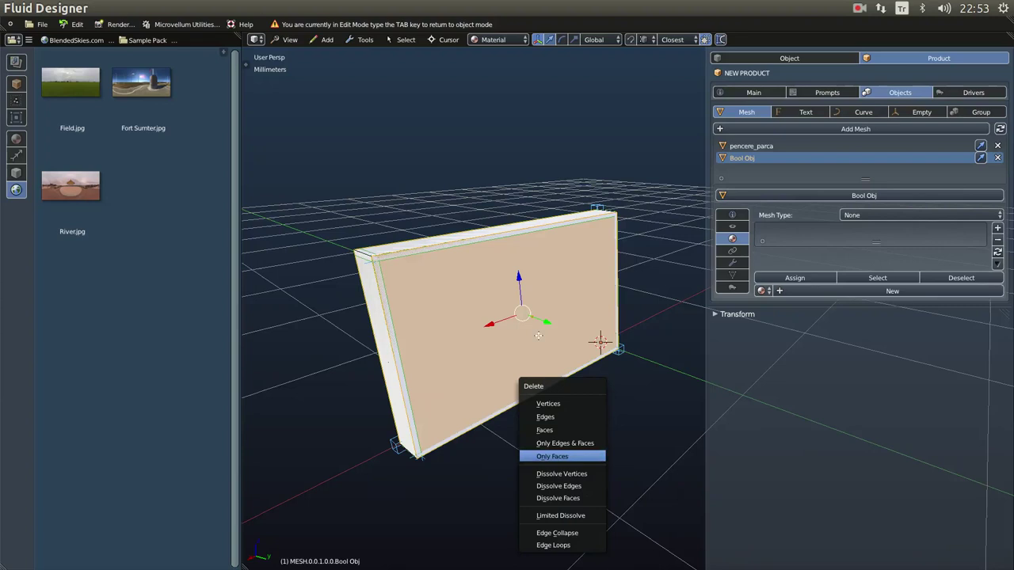
{"action": "key", "text": "Return"}
{"action": "scroll", "coordinate": [538, 335], "scroll_direction": "down", "scroll_amount": 3}
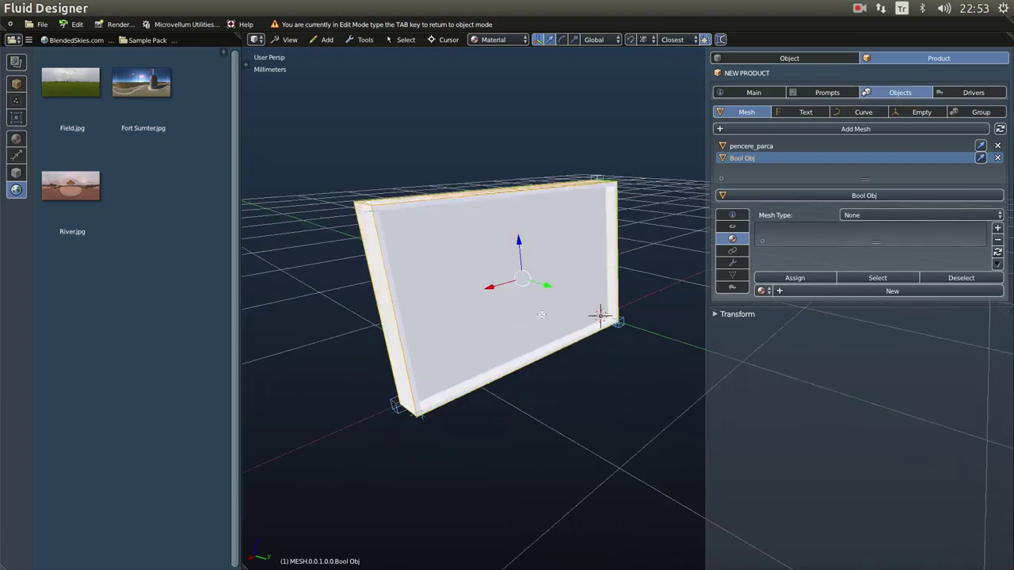
{"action": "middle_click_drag", "start_coordinate": [543, 302], "coordinate": [498, 448]}
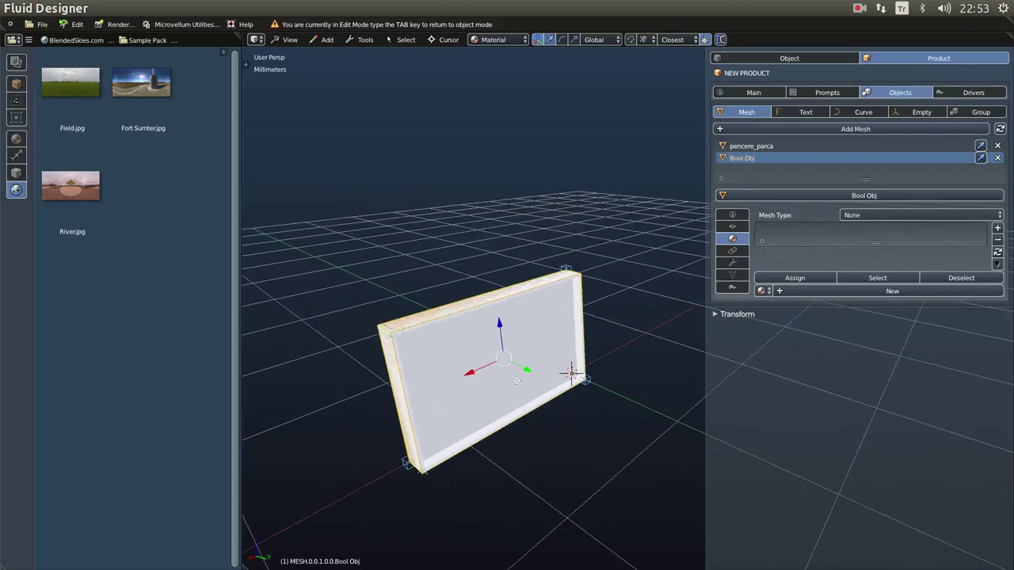
{"action": "key", "text": "g"}
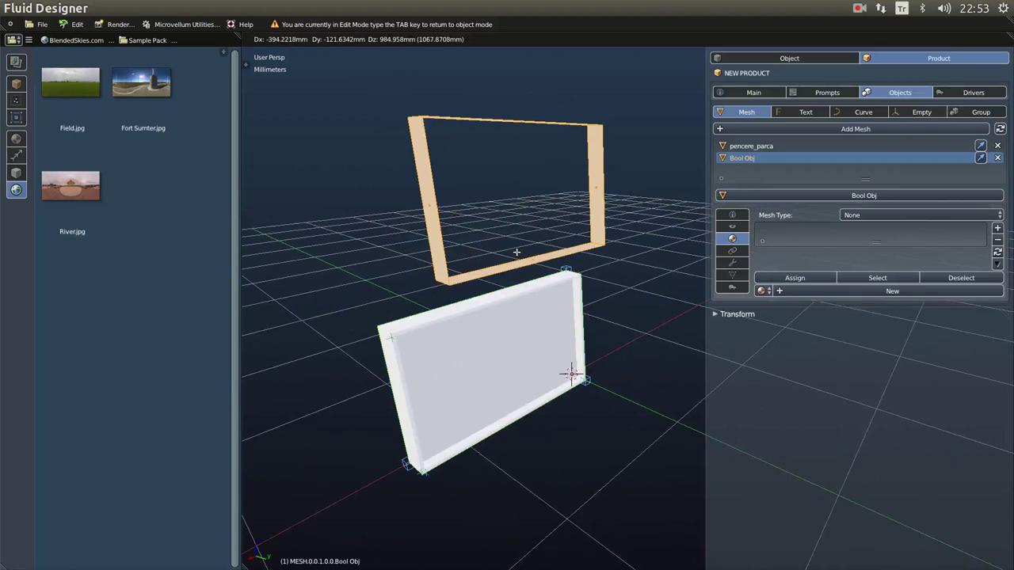
{"action": "key", "text": "Escape"}
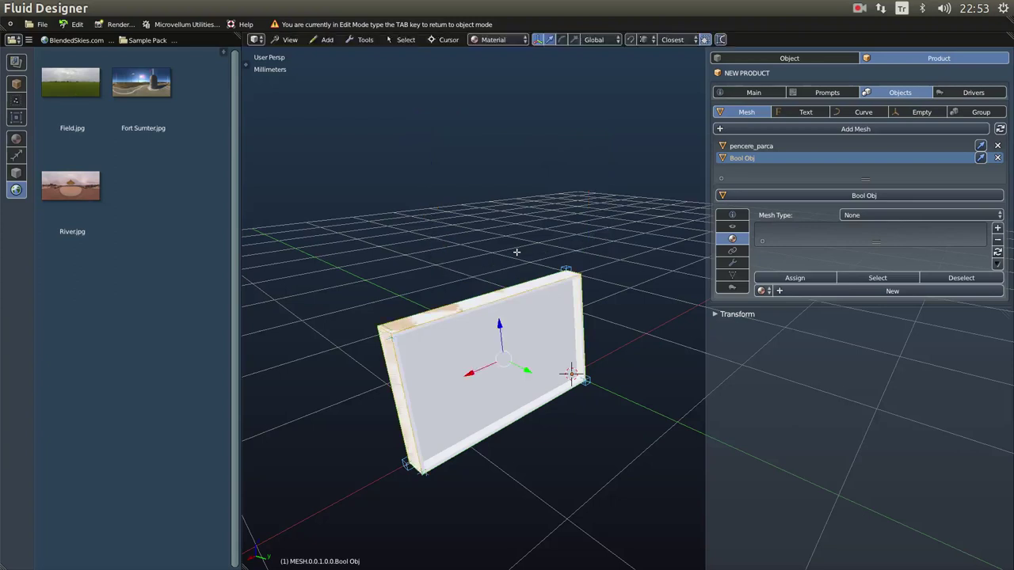
Leave edit mode, set Bool Obj to Wire display and disable its Show in Viewport Render option.
{"action": "middle_click_drag", "start_coordinate": [523, 353], "coordinate": [535, 240], "text": "shift"}
{"action": "key", "text": "Tab"}
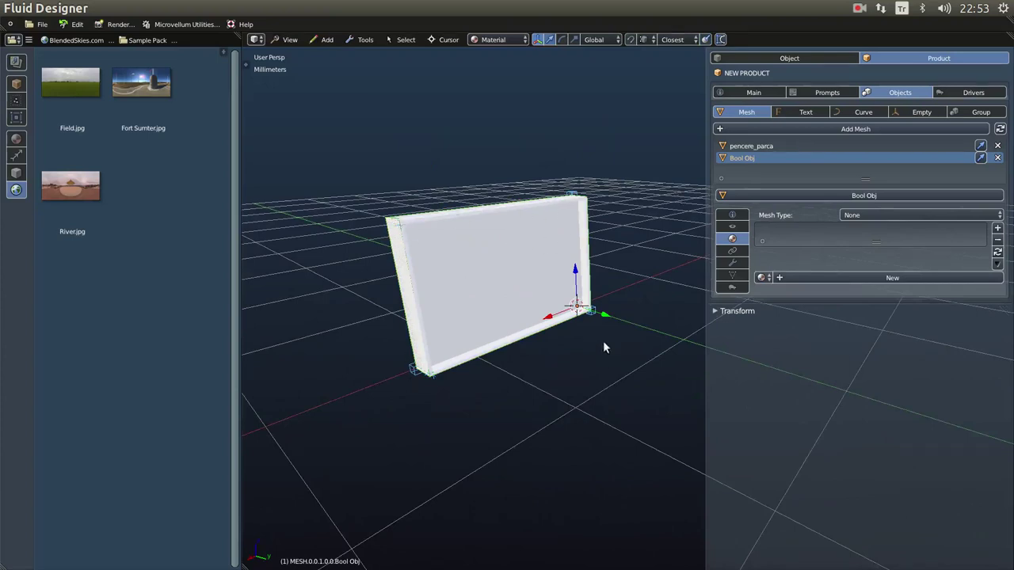
{"action": "left_click", "coordinate": [733, 228]}
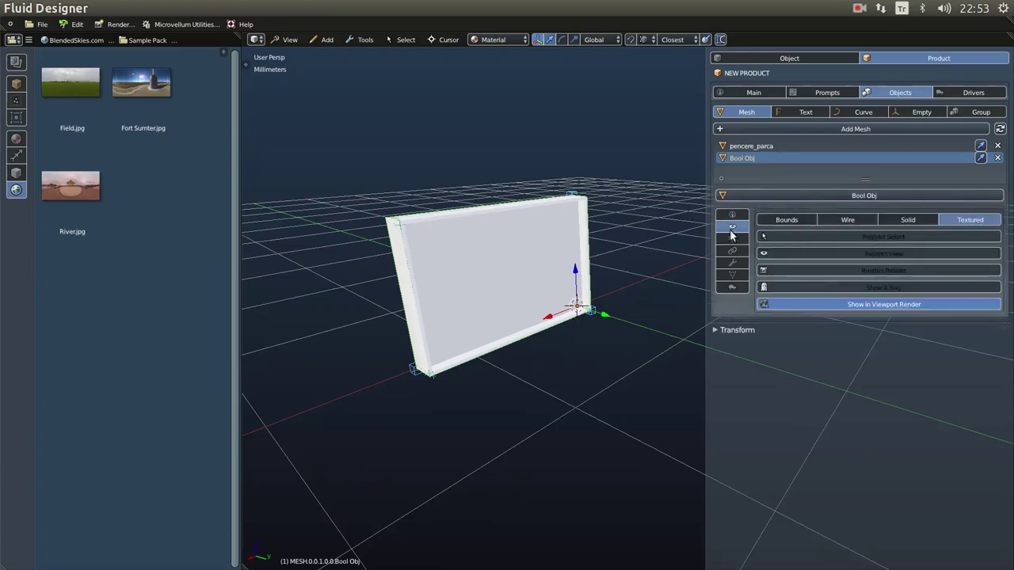
{"action": "left_click", "coordinate": [838, 224]}
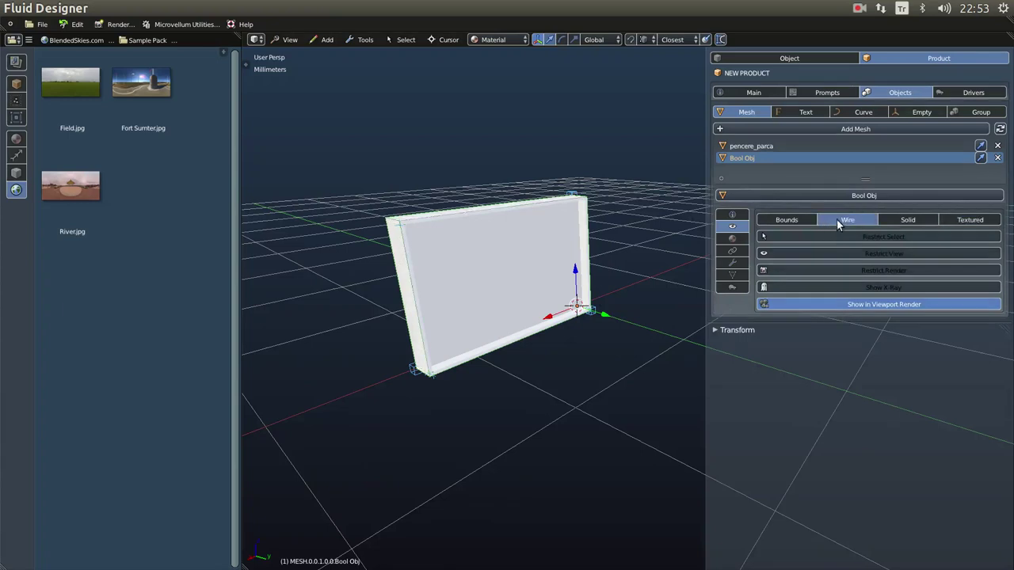
{"action": "left_click", "coordinate": [866, 305]}
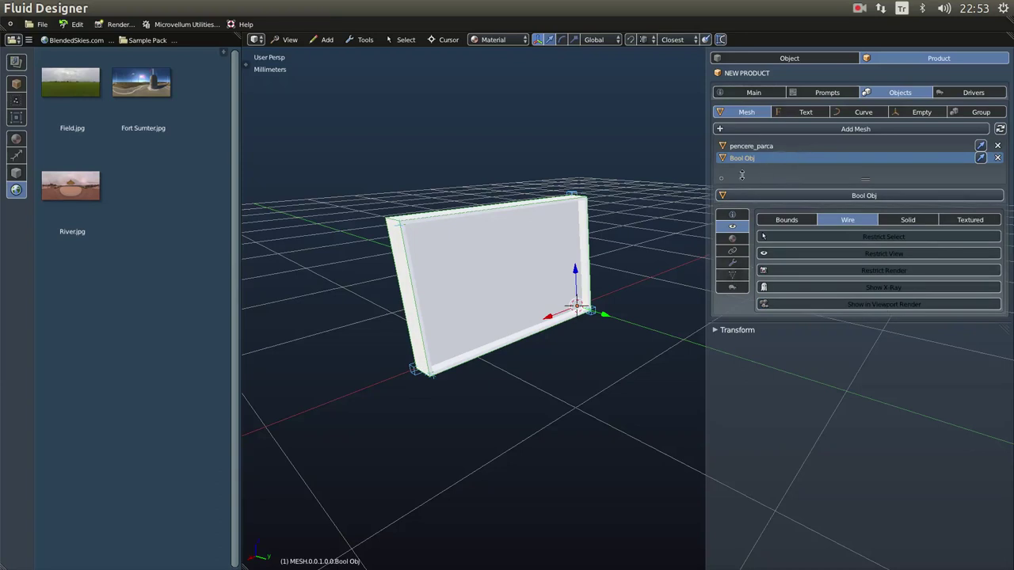
Enable Use As Wall Subtraction for Bool Obj and check its mesh briefly in edit mode.
{"action": "left_click", "coordinate": [732, 275]}
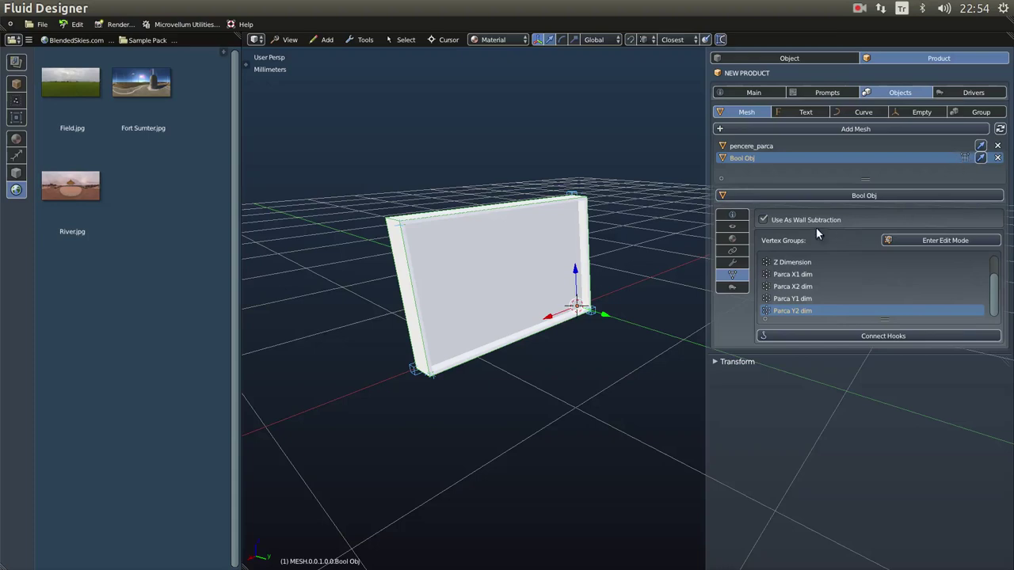
{"action": "left_click", "coordinate": [763, 220]}
{"action": "key", "text": "Tab"}
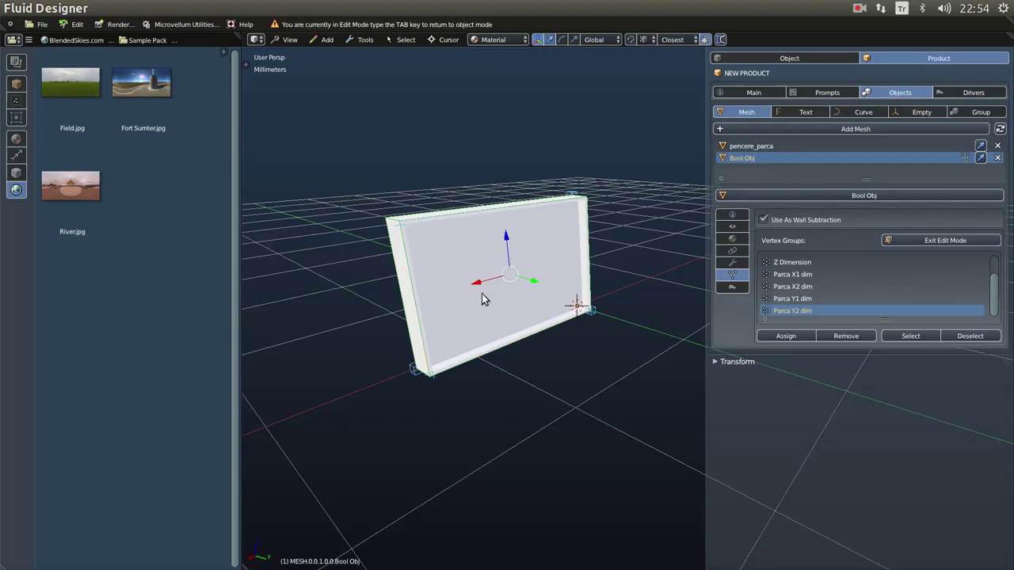
{"action": "key", "text": "Tab"}
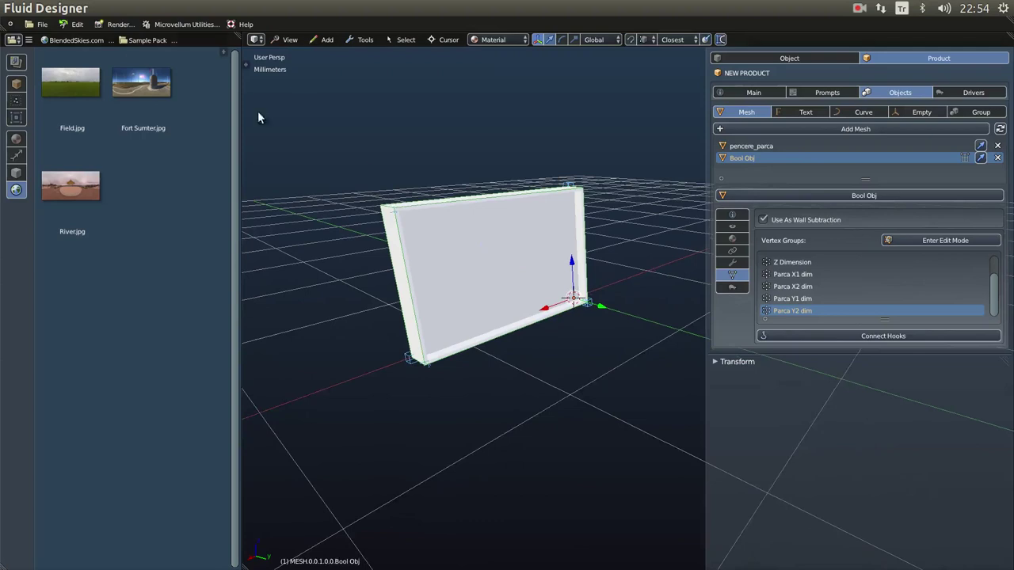
Save the product file as custom_window in the Windows folder under the Wall Components products.
{"action": "left_click", "coordinate": [42, 24]}
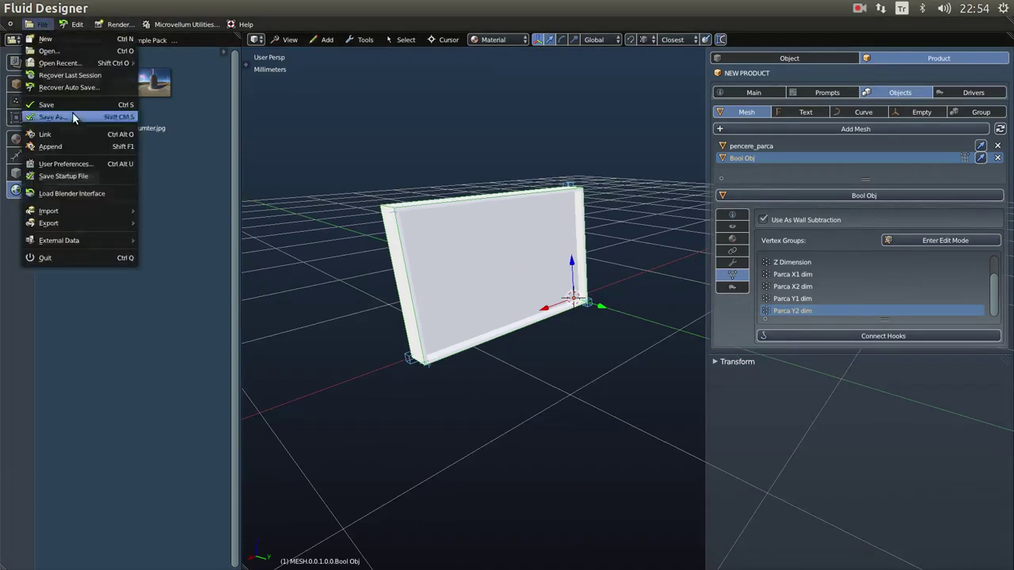
{"action": "left_click", "coordinate": [72, 112]}
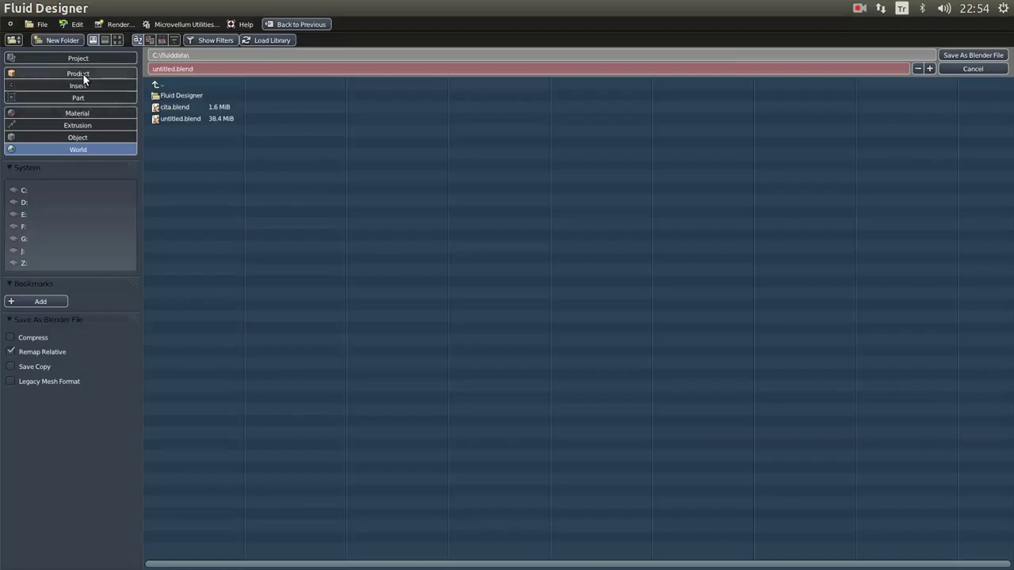
{"action": "left_click", "coordinate": [52, 76]}
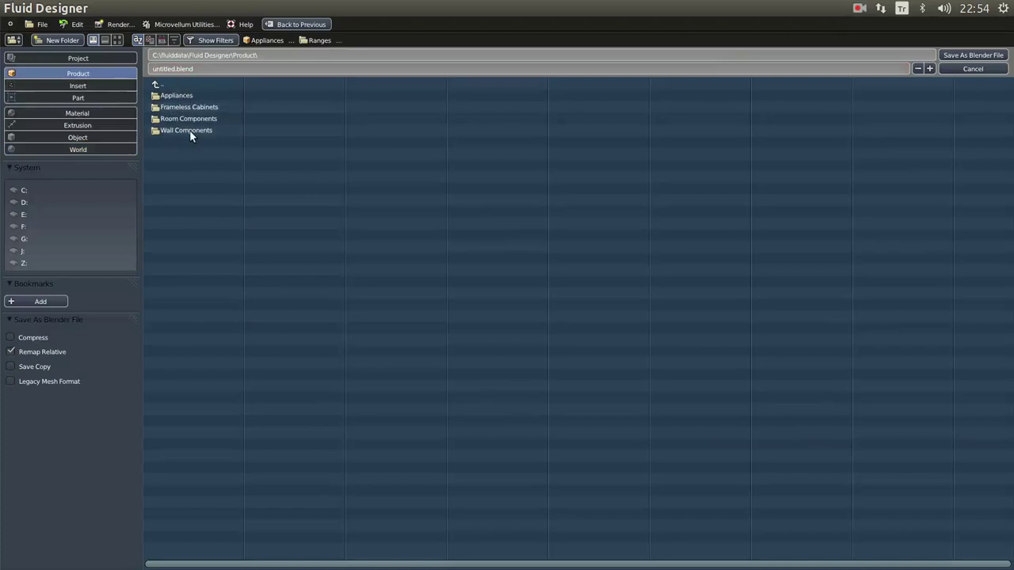
{"action": "left_click", "coordinate": [179, 130]}
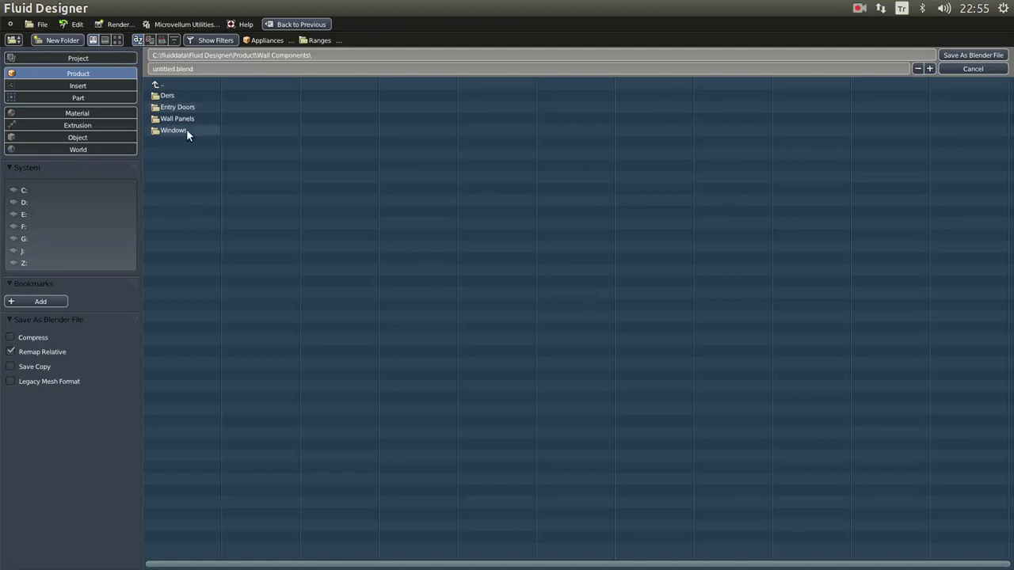
{"action": "left_click", "coordinate": [178, 132]}
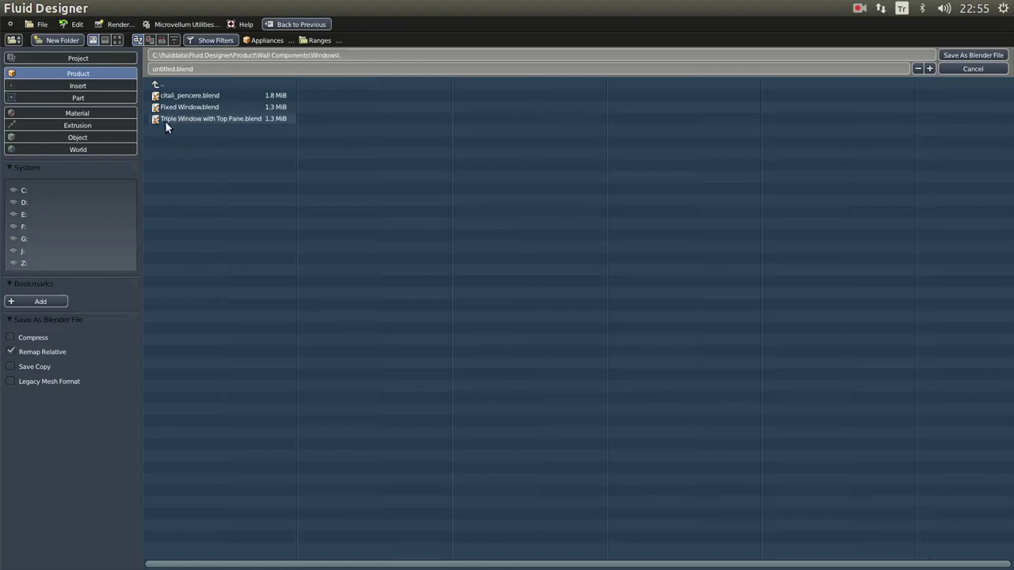
{"action": "left_click", "coordinate": [233, 71]}
{"action": "type", "text": "cu"}
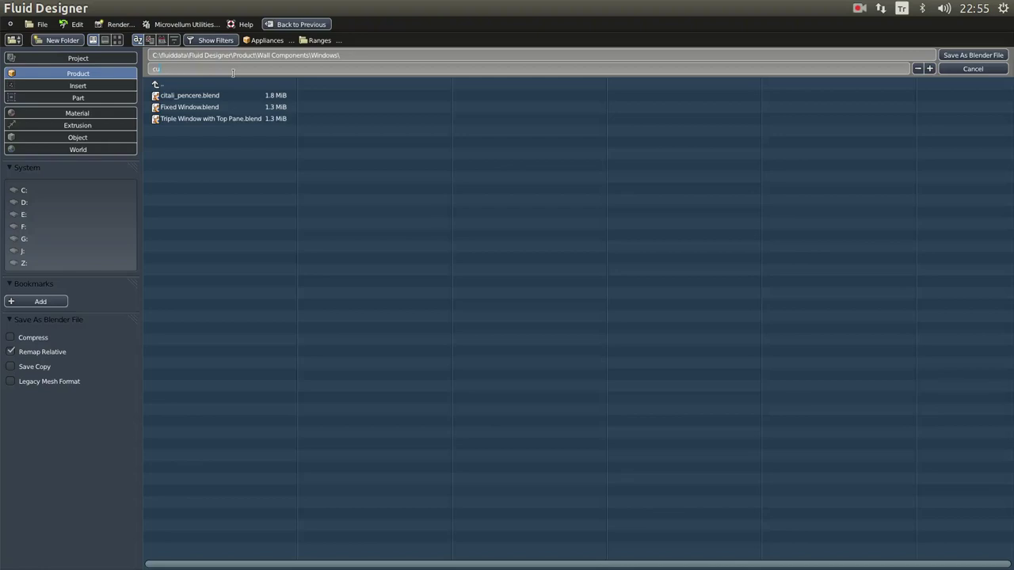
{"action": "type", "text": "stom_window"}
{"action": "key", "text": "Return"}
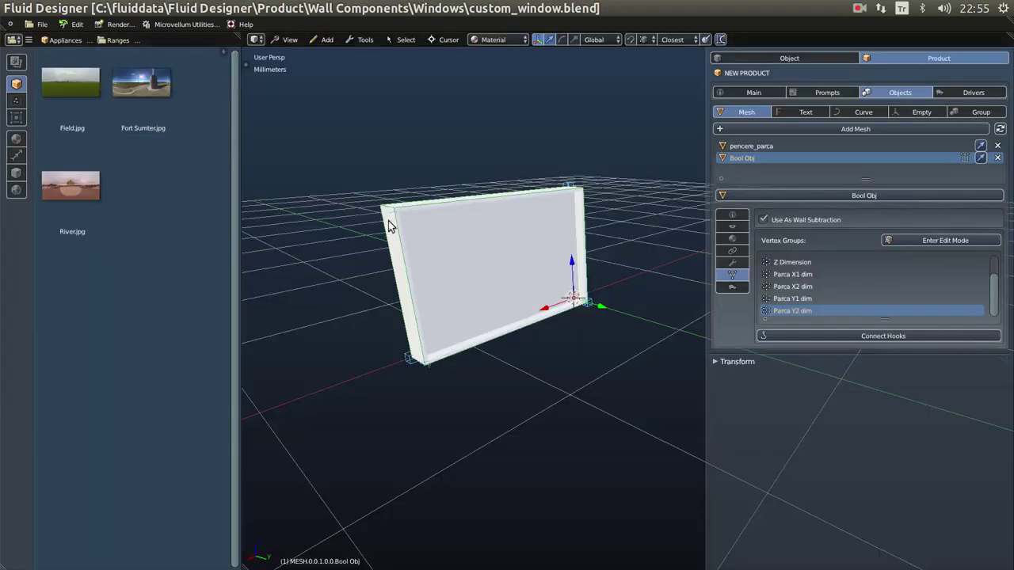
Add the thumbnail camera and lighting and frame the window in the camera view.
{"action": "middle_click_drag", "start_coordinate": [466, 246], "coordinate": [426, 257]}
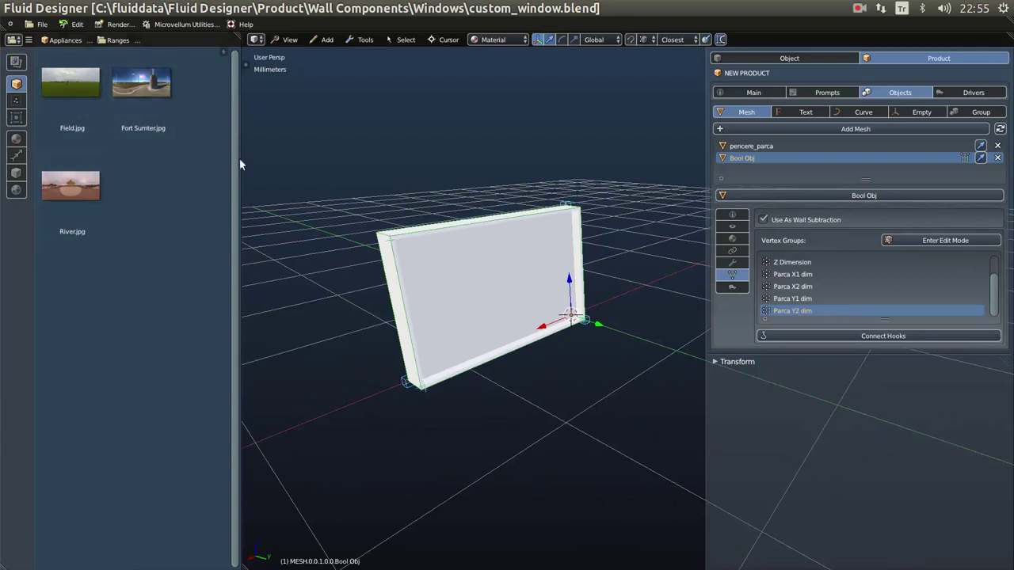
{"action": "left_click", "coordinate": [121, 26]}
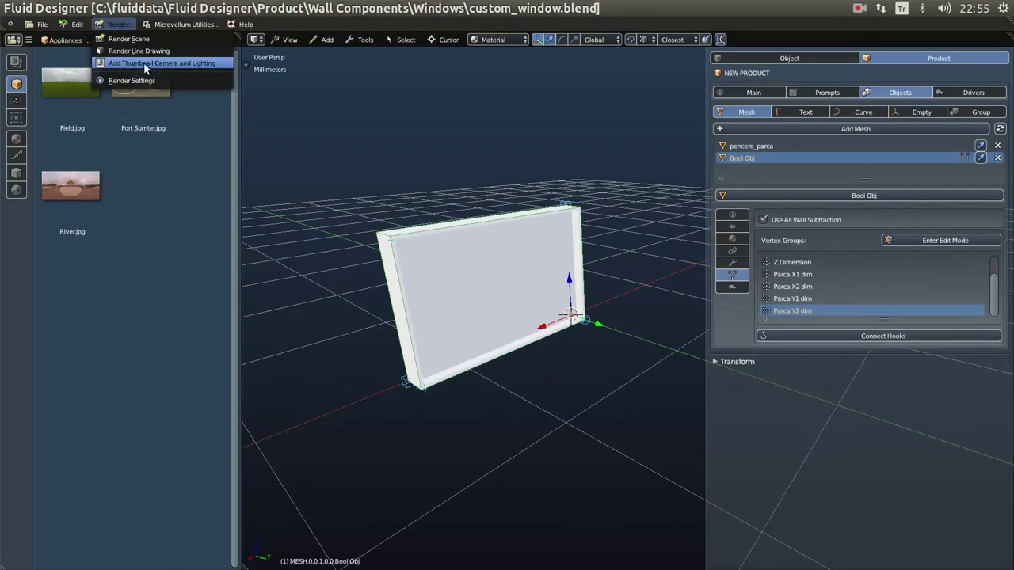
{"action": "left_click", "coordinate": [152, 61]}
{"action": "middle_click_drag", "start_coordinate": [518, 308], "coordinate": [702, 367]}
{"action": "scroll", "coordinate": [646, 329], "scroll_direction": "up", "scroll_amount": 3}
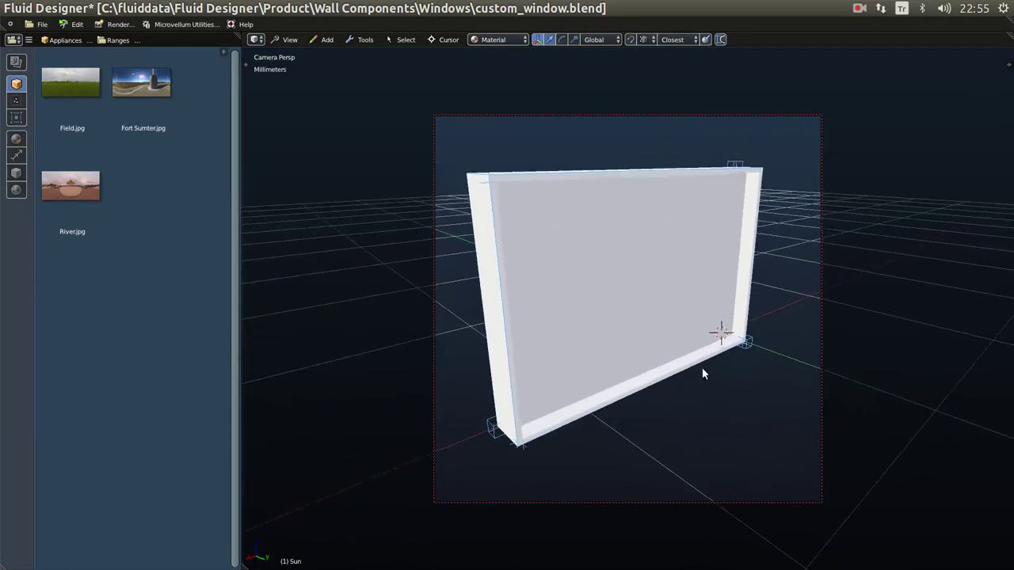
Render a test thumbnail and render it again with the Field.jpg world as the environment.
{"action": "key", "text": "F12"}
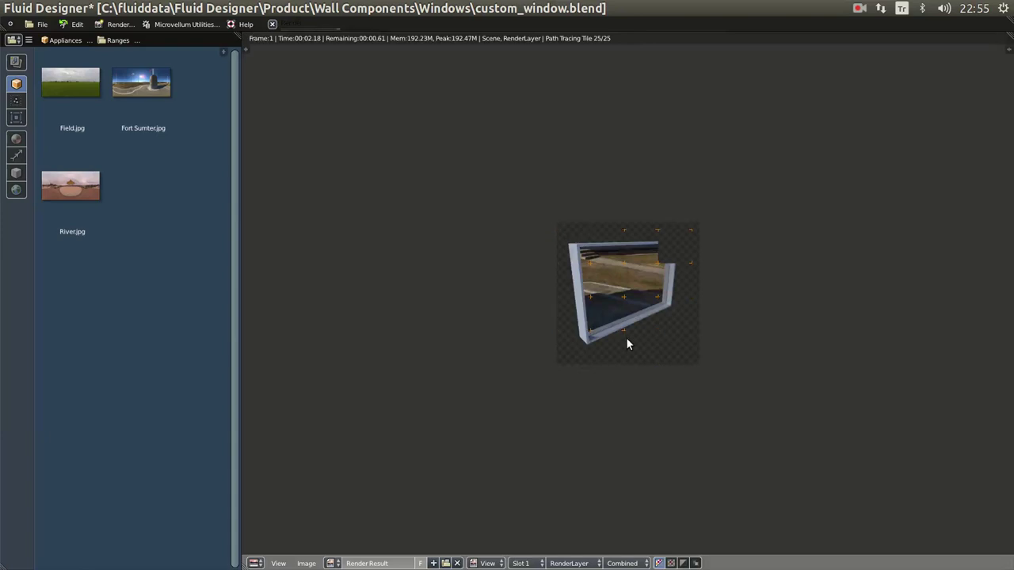
{"action": "scroll", "coordinate": [626, 339], "scroll_direction": "up", "scroll_amount": 2}
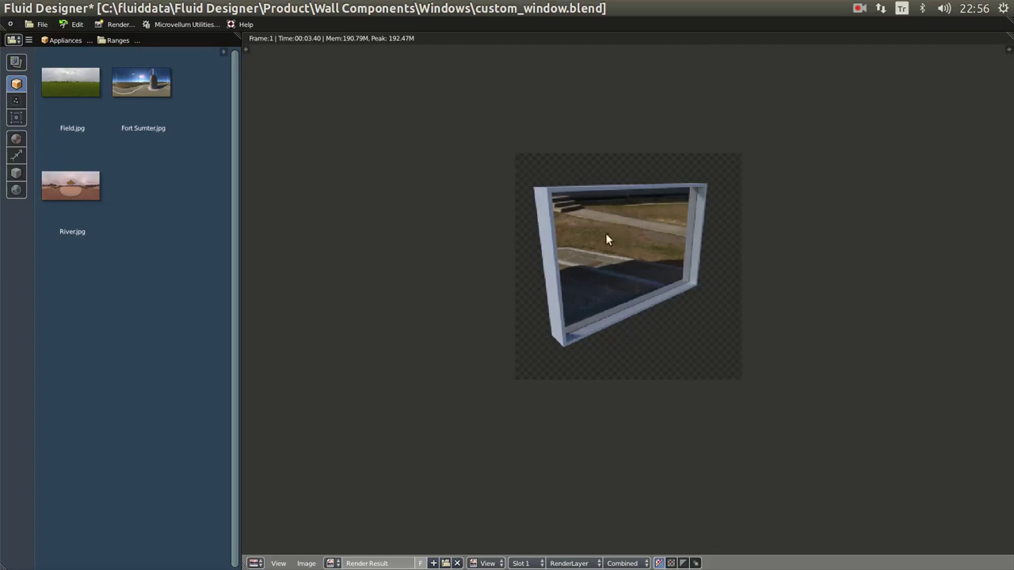
{"action": "key", "text": "Escape"}
{"action": "left_click_drag", "start_coordinate": [69, 94], "coordinate": [352, 255]}
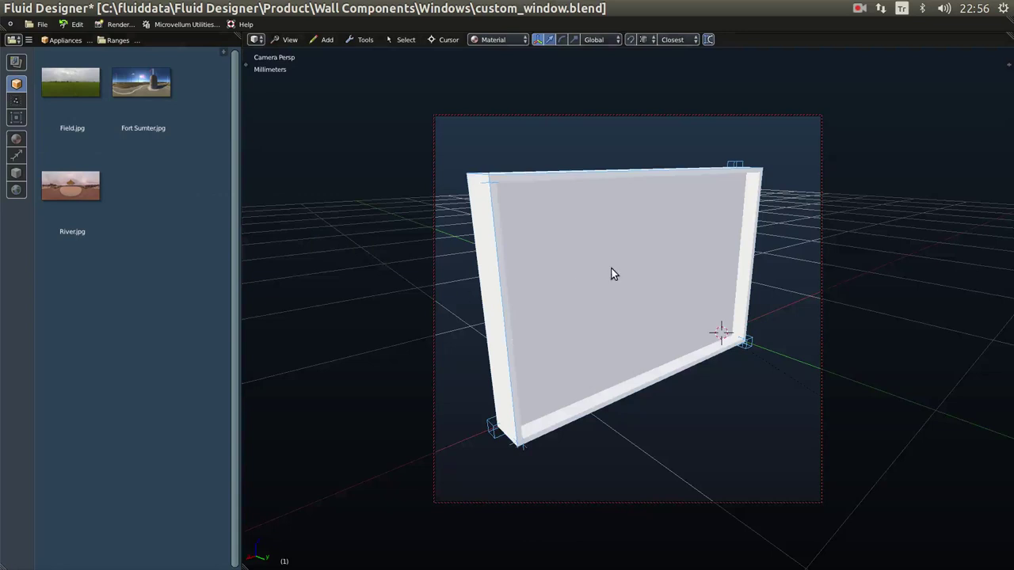
{"action": "key", "text": "F12"}
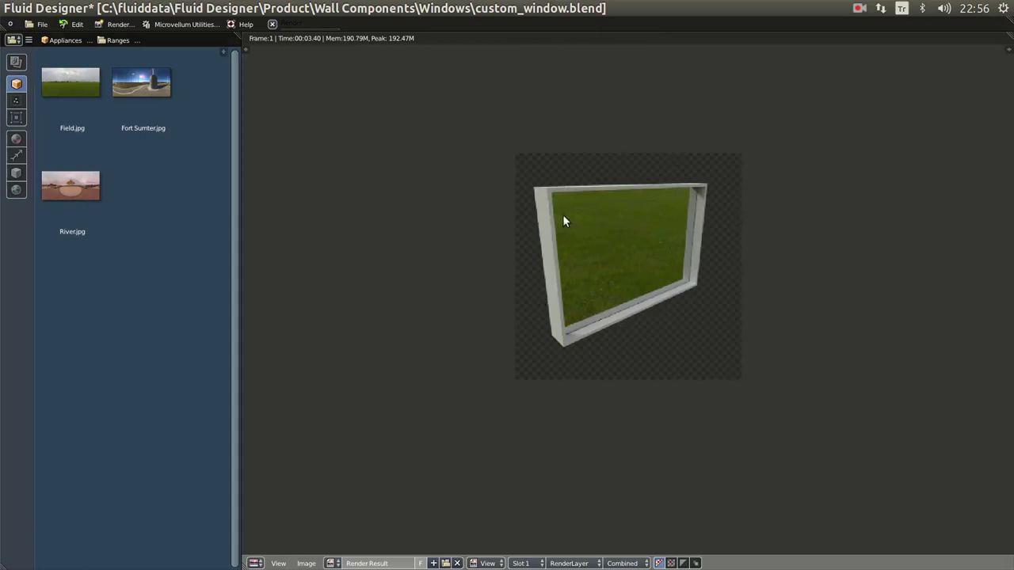
Save the rendered thumbnail as a PNG image named custom_window in the Wall Components Windows folder.
{"action": "left_click", "coordinate": [308, 564]}
{"action": "left_click", "coordinate": [339, 500]}
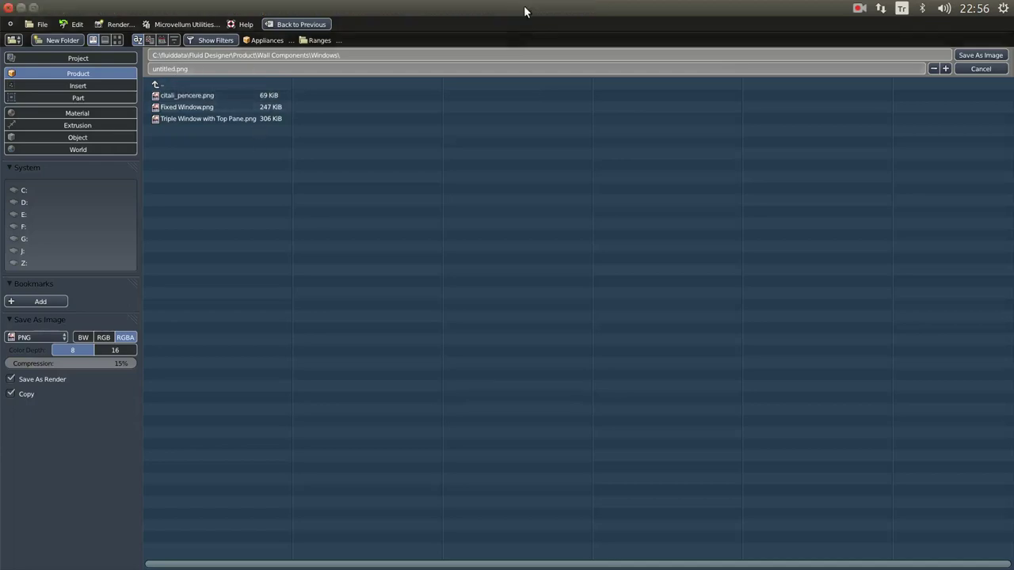
{"action": "left_click", "coordinate": [205, 69]}
{"action": "type", "text": "cus"}
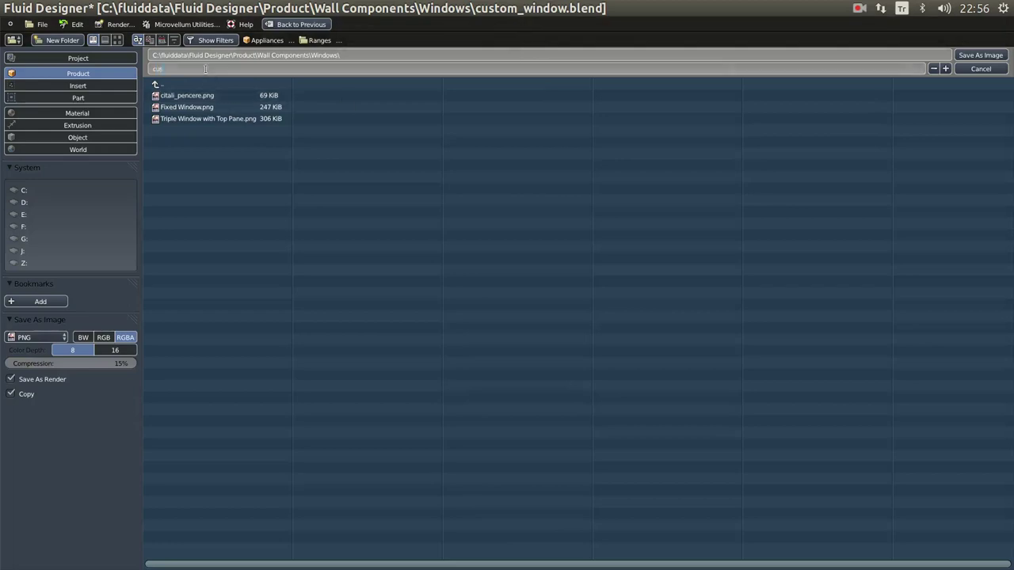
{"action": "type", "text": "tom_window.png"}
{"action": "key", "text": "Return"}
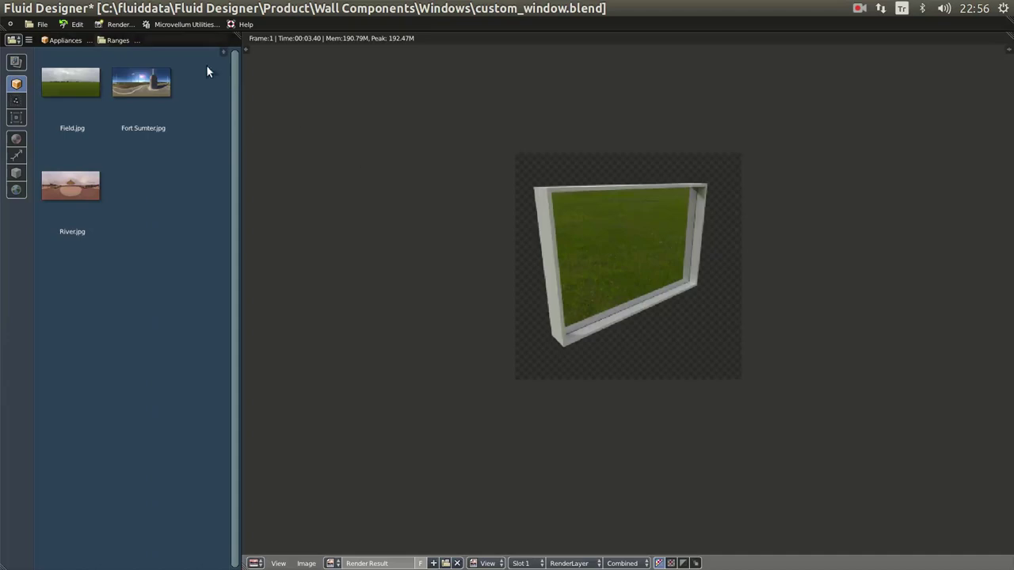
Start a new file by reloading the start-up file.
{"action": "left_click", "coordinate": [43, 23]}
{"action": "left_click", "coordinate": [41, 39]}
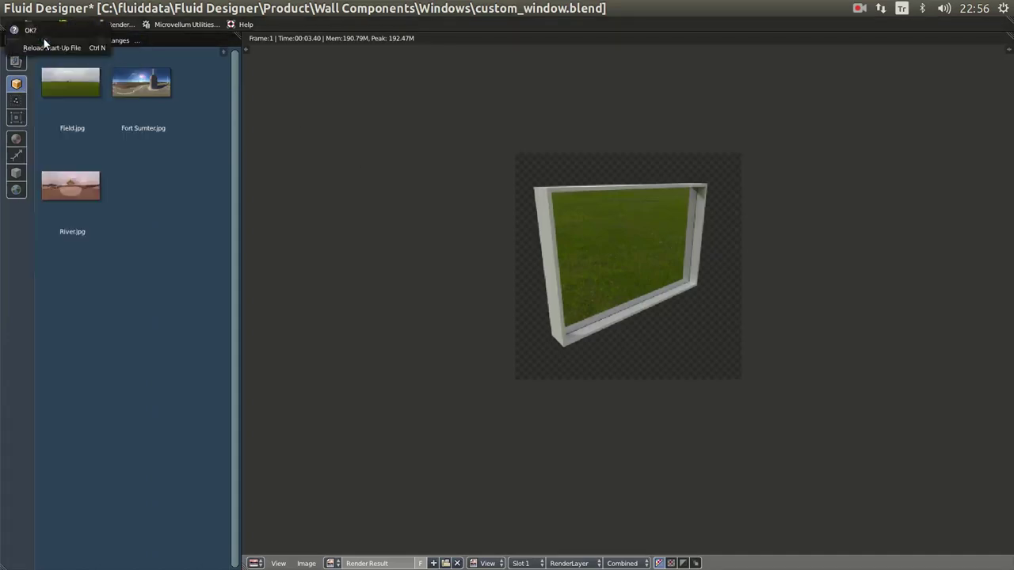
{"action": "left_click", "coordinate": [41, 46]}
Draw a straight wall 3048 mm long and 2743.2 mm high, and add a floor for it.
{"action": "middle_click_drag", "start_coordinate": [536, 310], "coordinate": [560, 375]}
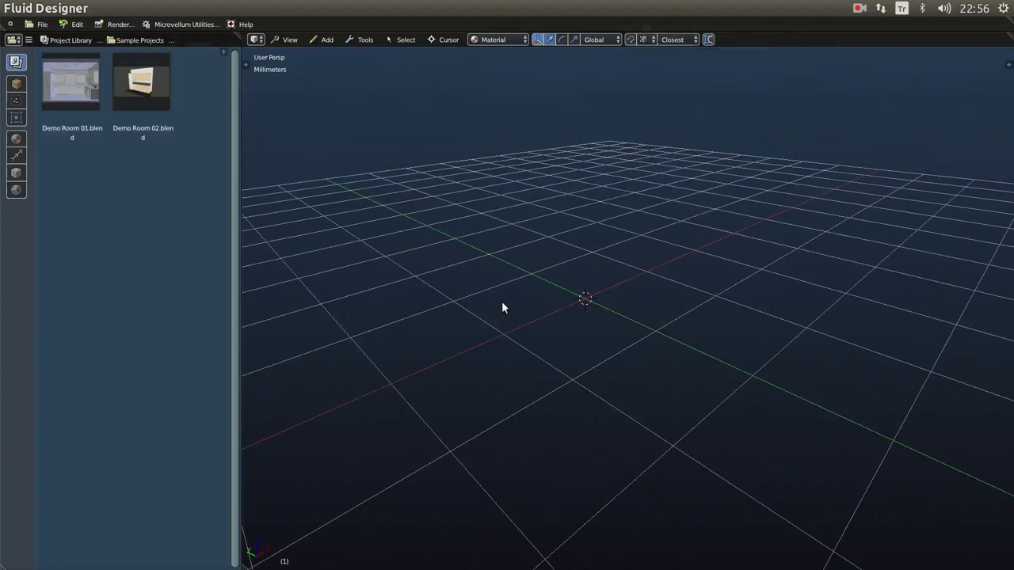
{"action": "key", "text": "shift+a"}
{"action": "left_click", "coordinate": [519, 268]}
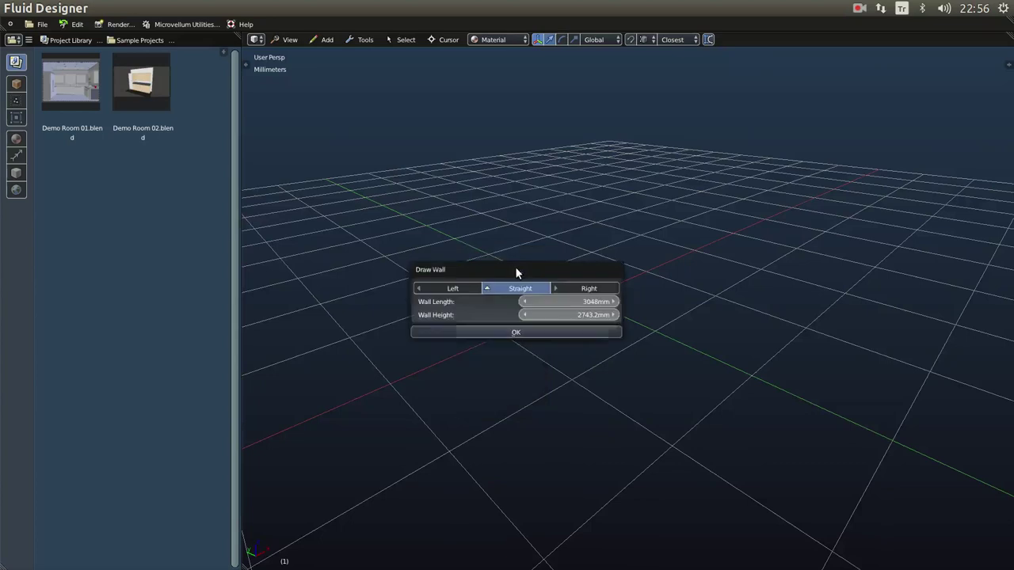
{"action": "left_click", "coordinate": [513, 332]}
{"action": "middle_click_drag", "start_coordinate": [630, 366], "coordinate": [554, 346]}
{"action": "key", "text": "shift+a"}
{"action": "left_click", "coordinate": [618, 332]}
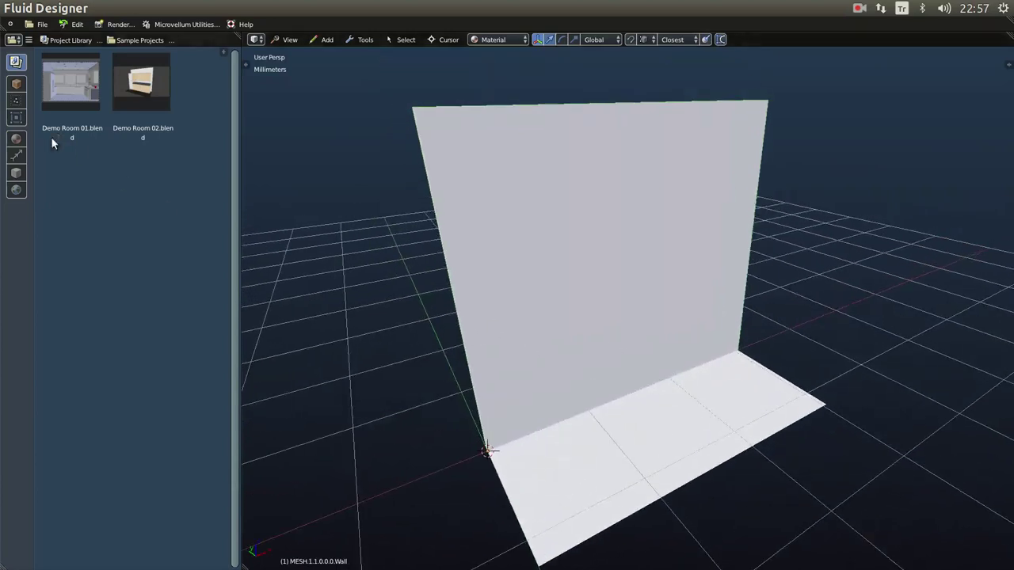
Apply the Hardwood Arrow Cherry material from the Interior Materials Flooring category to the floor.
{"action": "left_click", "coordinate": [16, 139]}
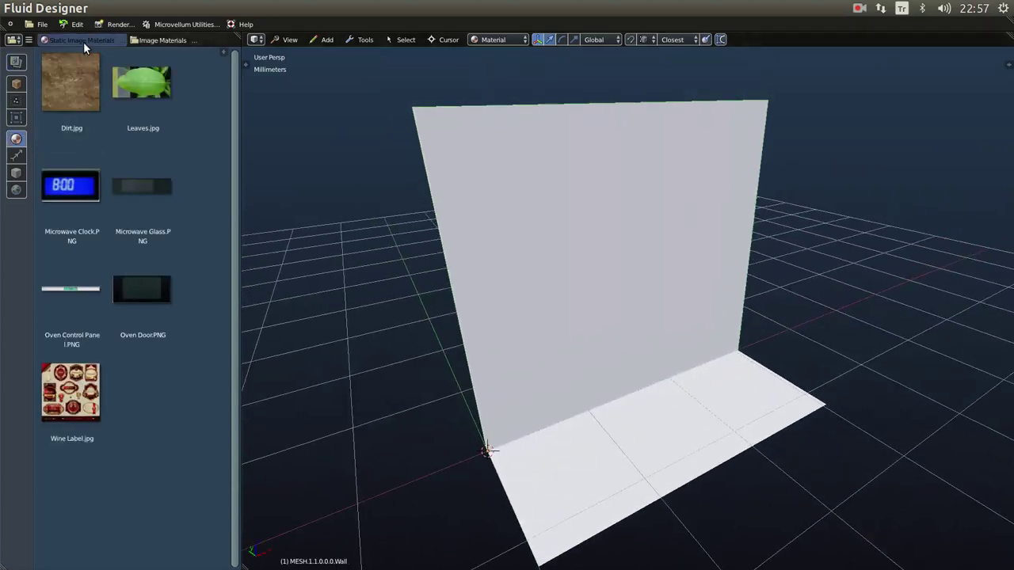
{"action": "left_click", "coordinate": [95, 41]}
{"action": "left_click", "coordinate": [88, 78]}
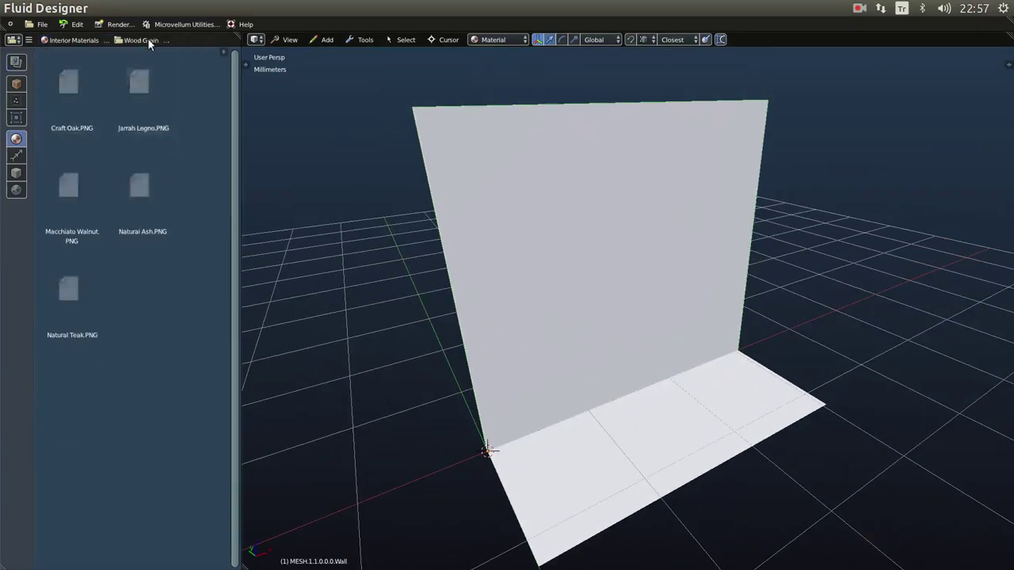
{"action": "left_click", "coordinate": [145, 41]}
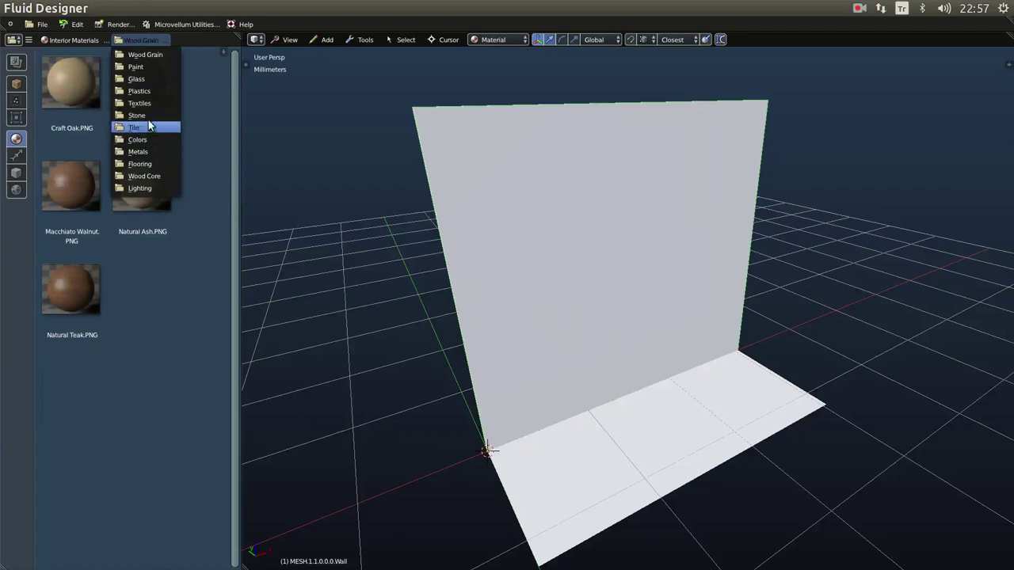
{"action": "left_click", "coordinate": [142, 164]}
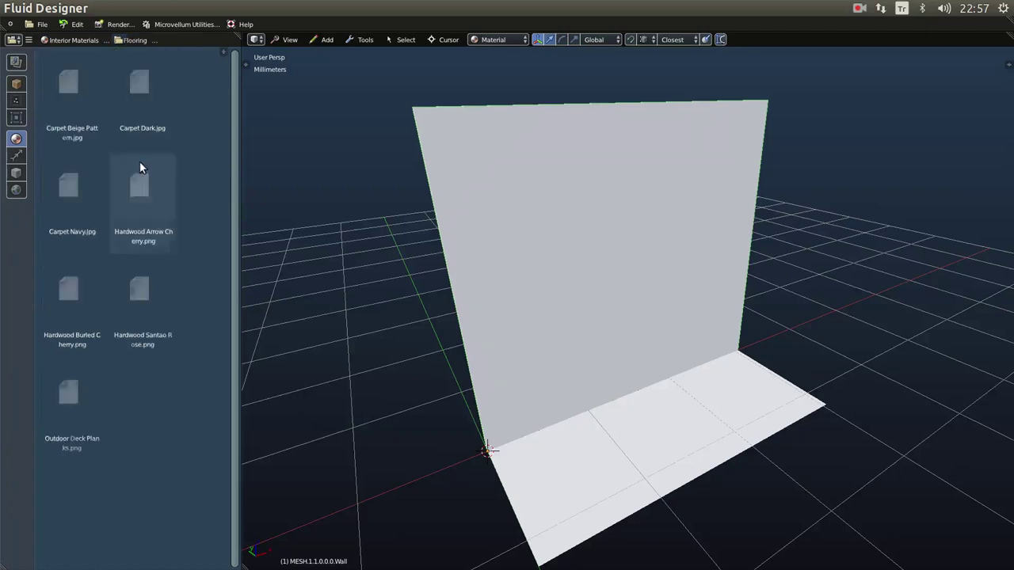
{"action": "left_click_drag", "start_coordinate": [114, 214], "coordinate": [621, 445]}
{"action": "left_click", "coordinate": [621, 445]}
{"action": "middle_click_drag", "start_coordinate": [492, 406], "coordinate": [518, 261]}
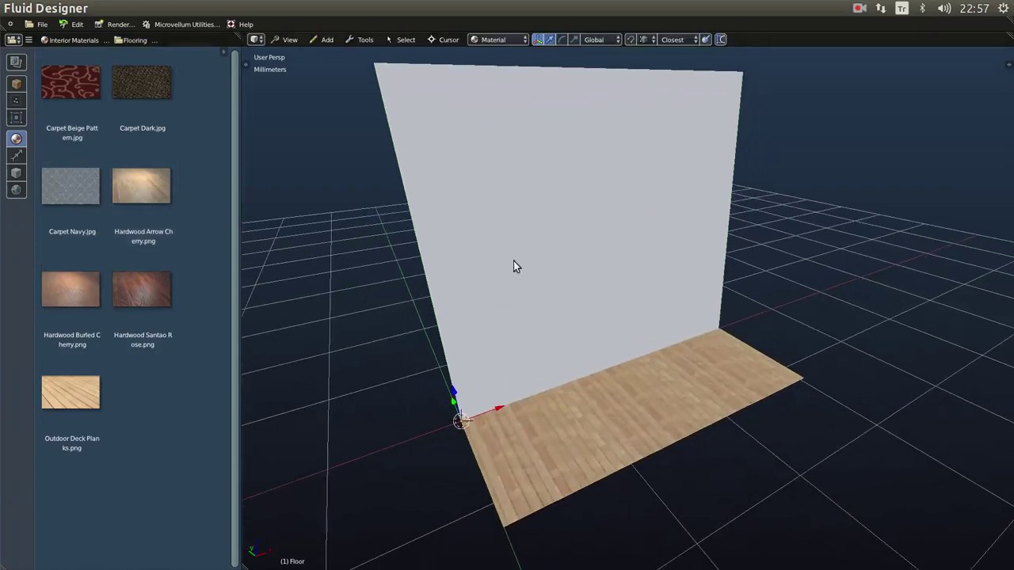
Place the custom_window product from the Wall Components Windows category centred on the wall.
{"action": "left_click", "coordinate": [17, 85]}
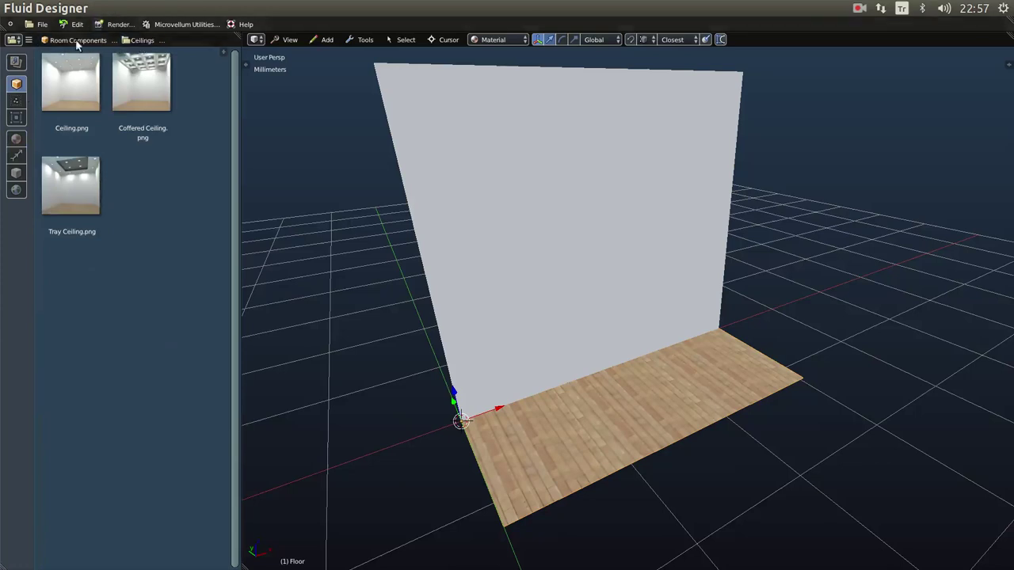
{"action": "left_click", "coordinate": [76, 42]}
{"action": "left_click", "coordinate": [67, 91]}
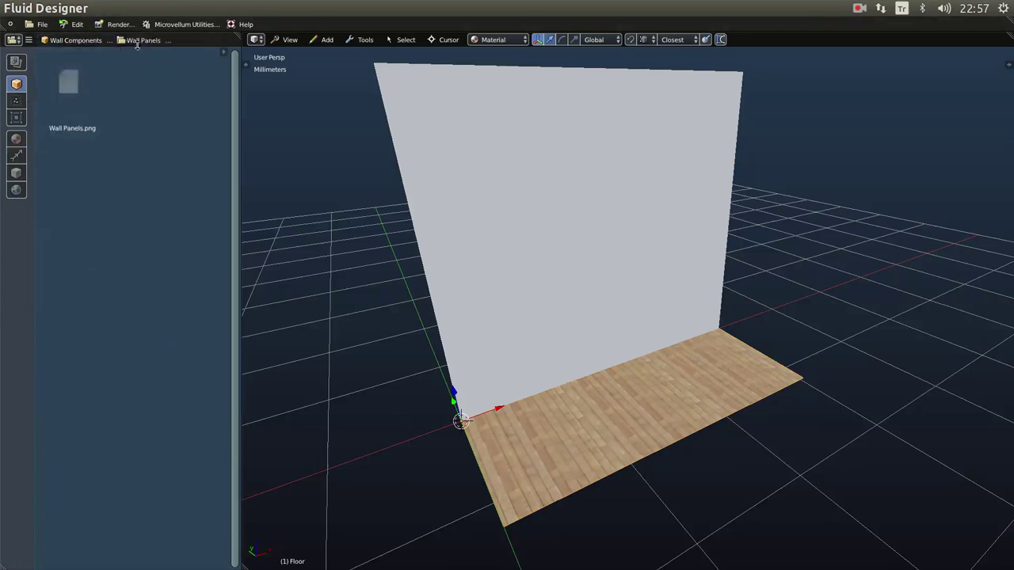
{"action": "left_click", "coordinate": [143, 41]}
{"action": "left_click", "coordinate": [143, 92]}
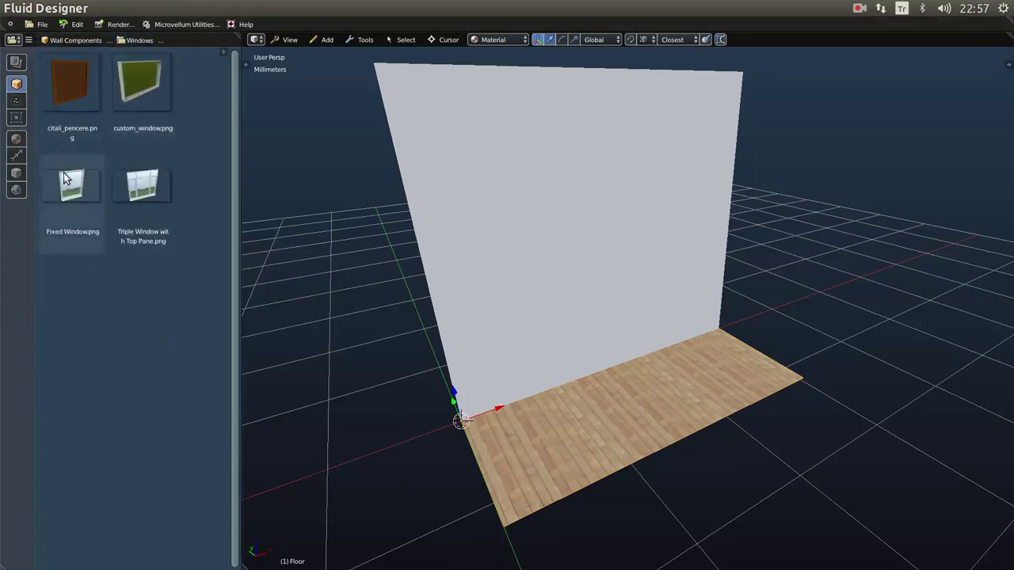
{"action": "left_click_drag", "start_coordinate": [147, 96], "coordinate": [539, 197]}
{"action": "left_click", "coordinate": [554, 198]}
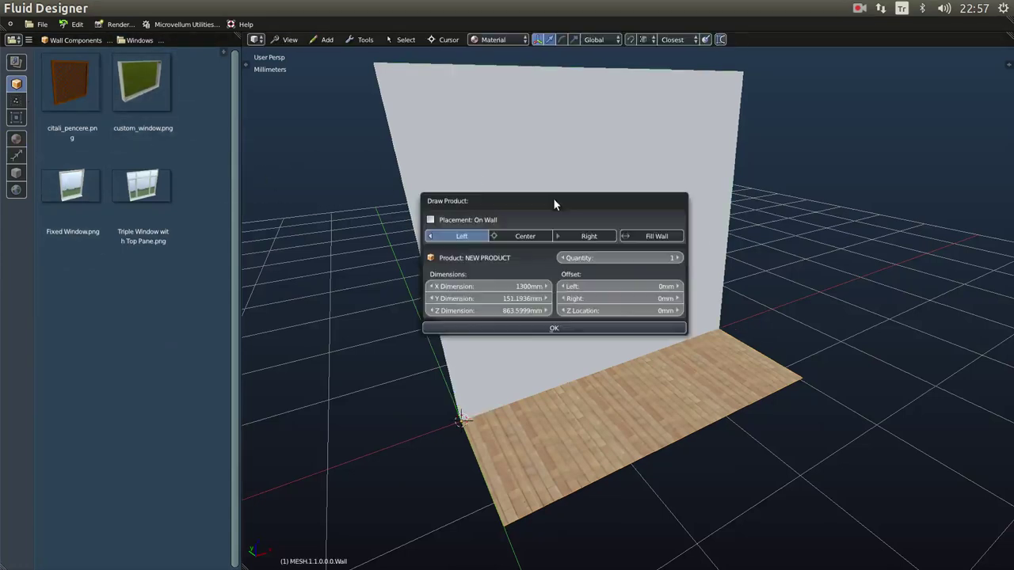
{"action": "left_click", "coordinate": [527, 236]}
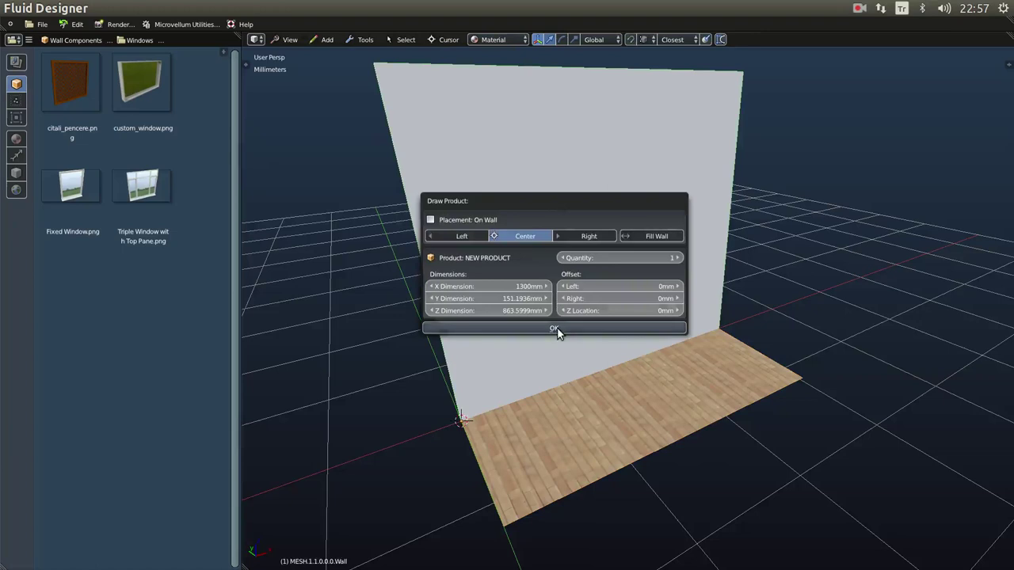
{"action": "left_click", "coordinate": [558, 330]}
Show the viewport in Rendered shading and apply the Fort Sumter world from the BlendedSkies.com Sample Pack.
{"action": "middle_click_drag", "start_coordinate": [598, 375], "coordinate": [585, 360]}
{"action": "scroll", "coordinate": [581, 331], "scroll_direction": "up", "scroll_amount": 1}
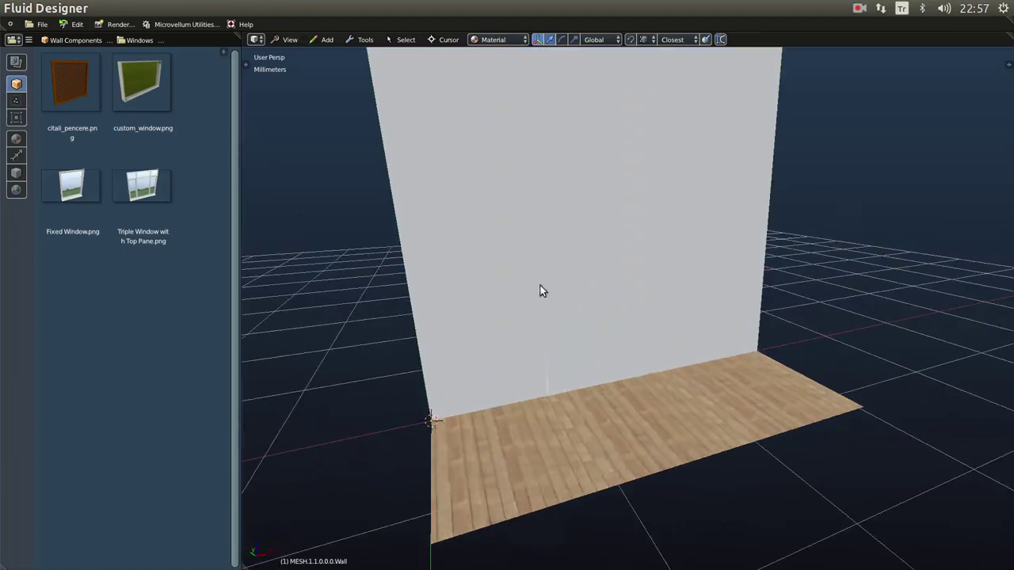
{"action": "middle_click_drag", "start_coordinate": [651, 300], "coordinate": [575, 350]}
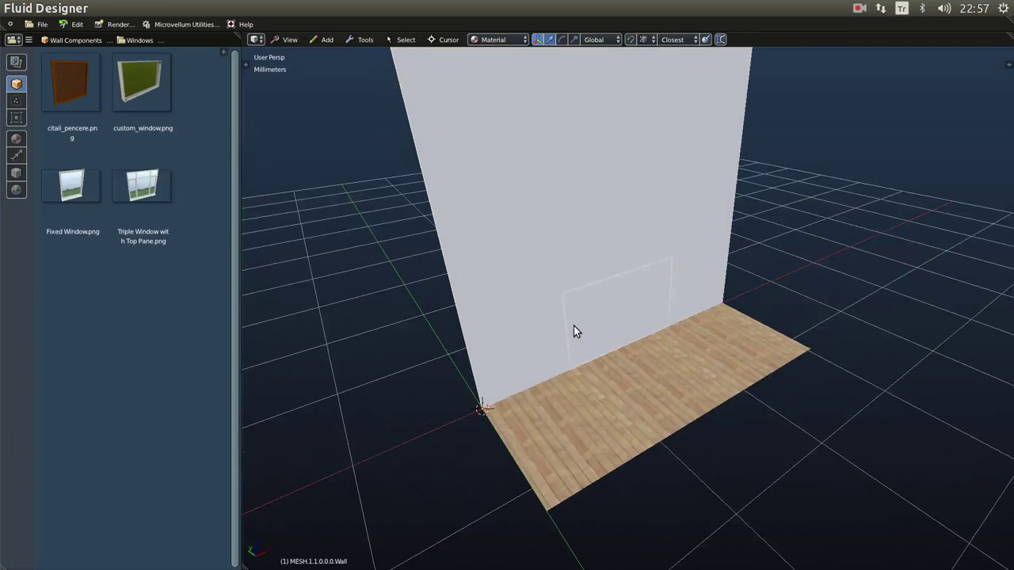
{"action": "middle_click_drag", "start_coordinate": [585, 351], "coordinate": [566, 370]}
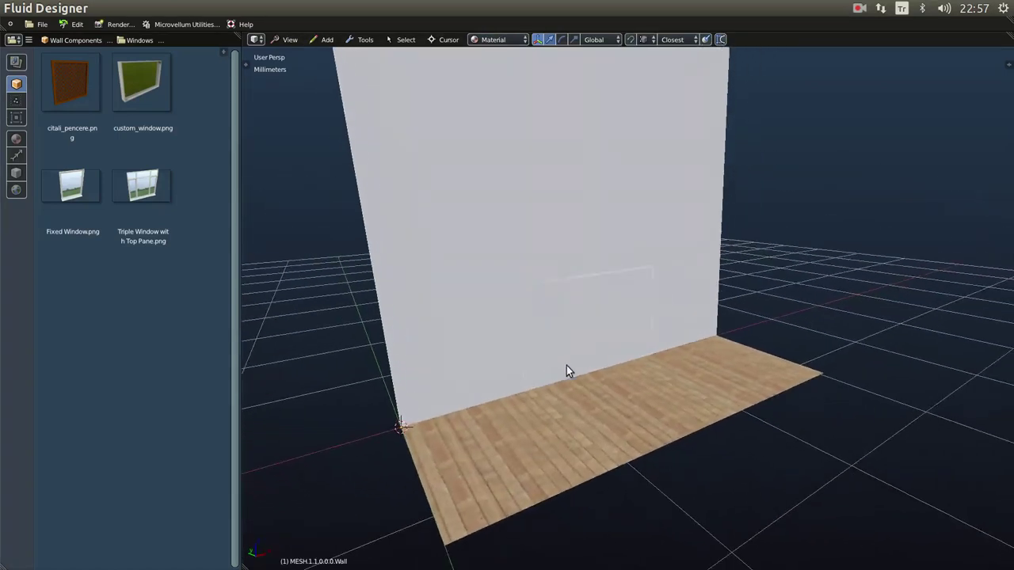
{"action": "left_click", "coordinate": [497, 39]}
{"action": "left_click", "coordinate": [487, 92]}
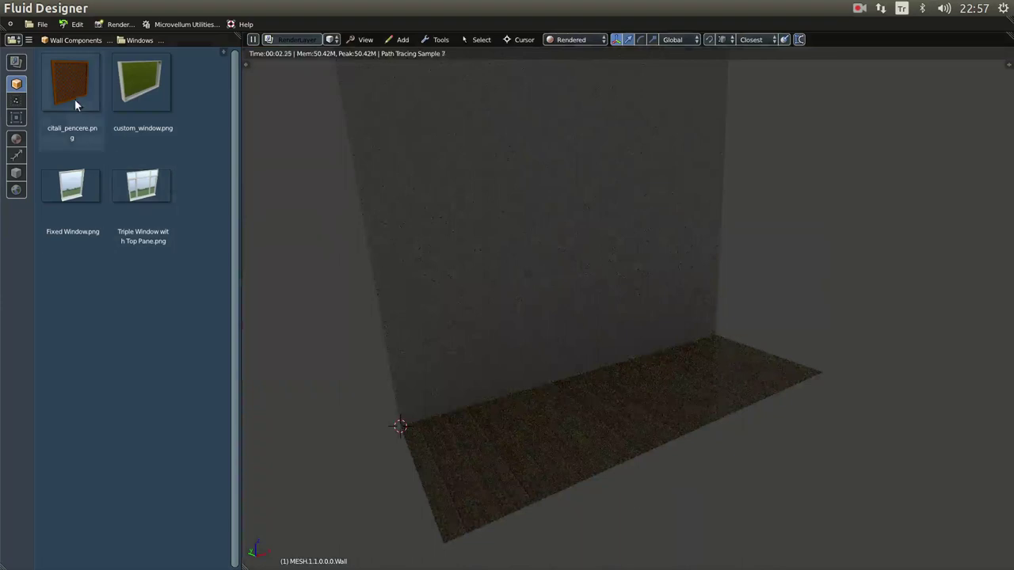
{"action": "left_click", "coordinate": [16, 190]}
{"action": "left_click_drag", "start_coordinate": [119, 87], "coordinate": [306, 199]}
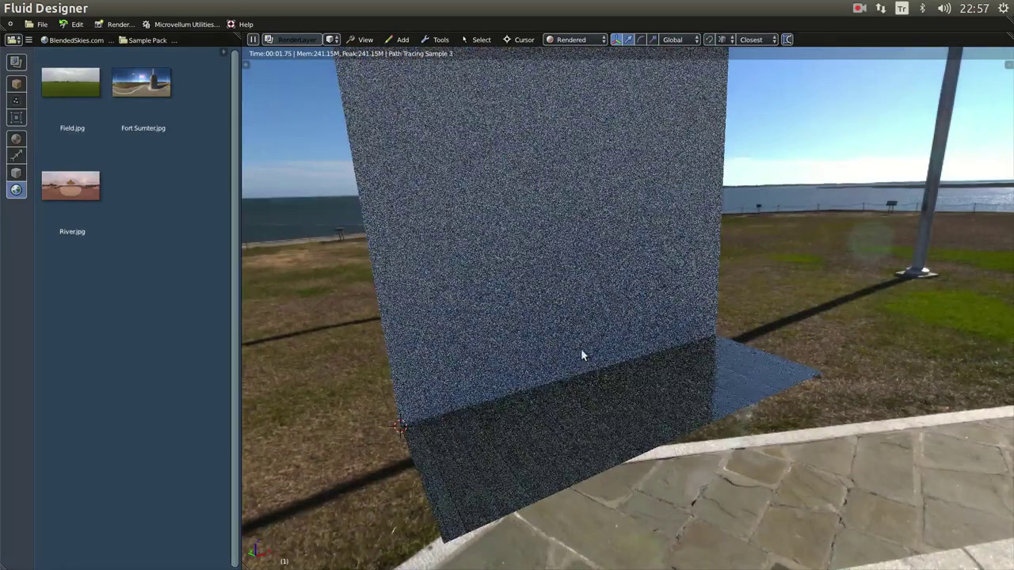
{"action": "middle_click_drag", "start_coordinate": [575, 380], "coordinate": [562, 333]}
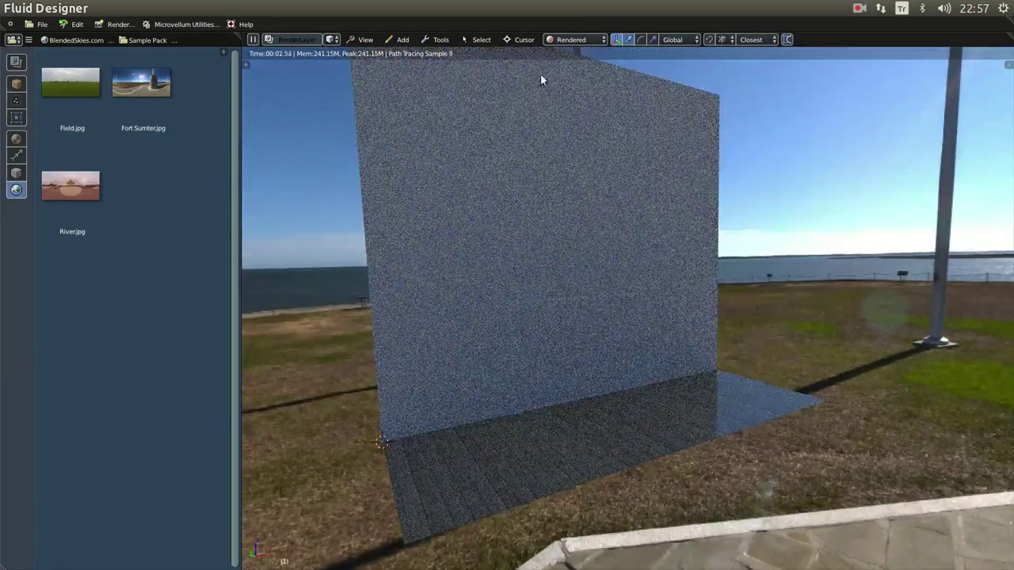
Return the viewport to Material shading and select the window's pencere_parca mesh at the base of the wall.
{"action": "left_click", "coordinate": [559, 40]}
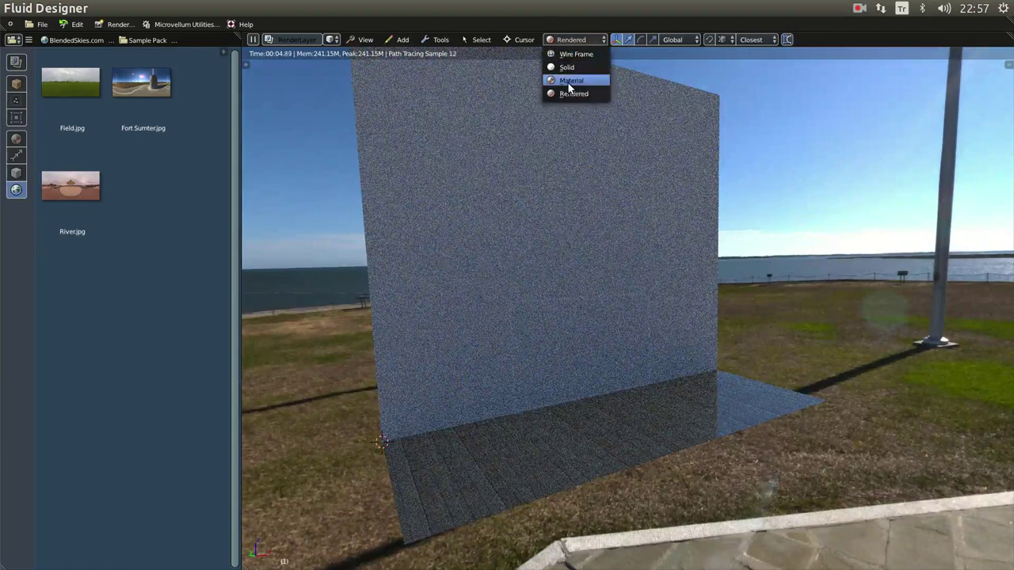
{"action": "left_click", "coordinate": [568, 82]}
{"action": "middle_click_drag", "start_coordinate": [560, 258], "coordinate": [577, 310]}
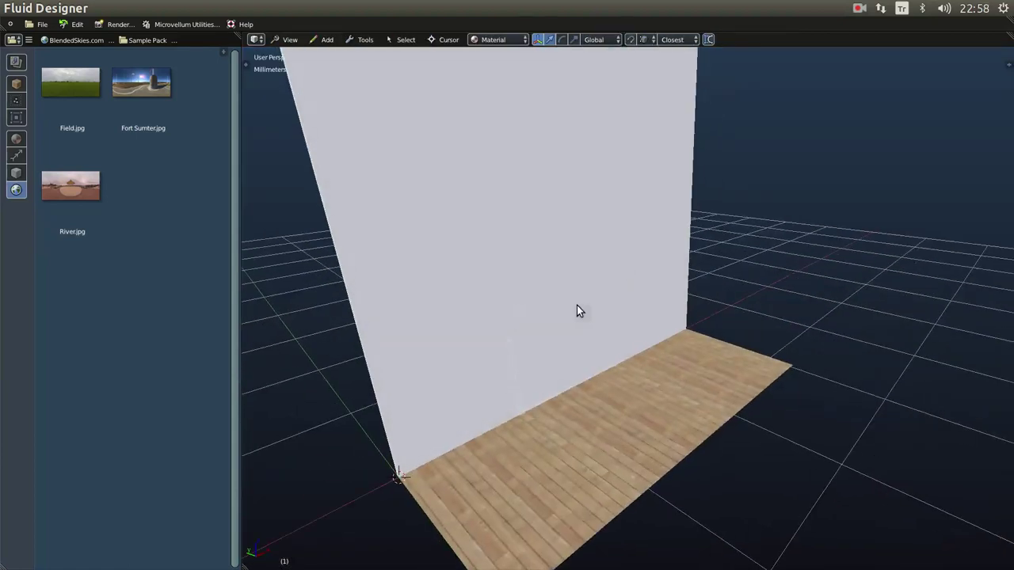
{"action": "scroll", "coordinate": [528, 304], "scroll_direction": "up", "scroll_amount": 1}
{"action": "right_click", "coordinate": [530, 303]}
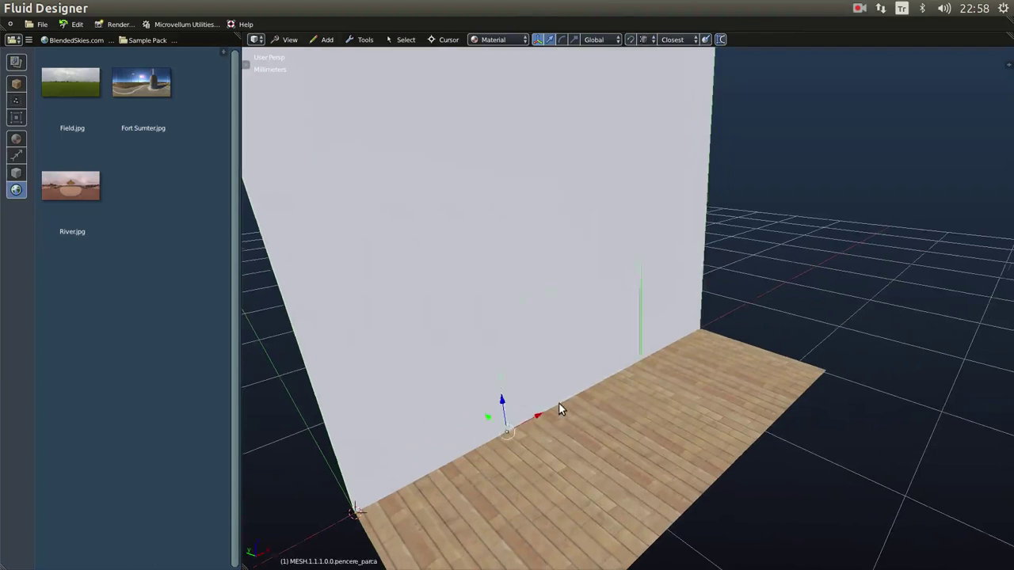
{"action": "middle_click_drag", "start_coordinate": [560, 408], "coordinate": [560, 364]}
{"action": "right_click", "coordinate": [560, 363]}
{"action": "scroll", "coordinate": [560, 364], "scroll_direction": "up", "scroll_amount": 1}
{"action": "middle_click_drag", "start_coordinate": [533, 311], "coordinate": [593, 299]}
{"action": "middle_click_drag", "start_coordinate": [401, 278], "coordinate": [509, 342]}
{"action": "middle_click_drag", "start_coordinate": [514, 191], "coordinate": [544, 354]}
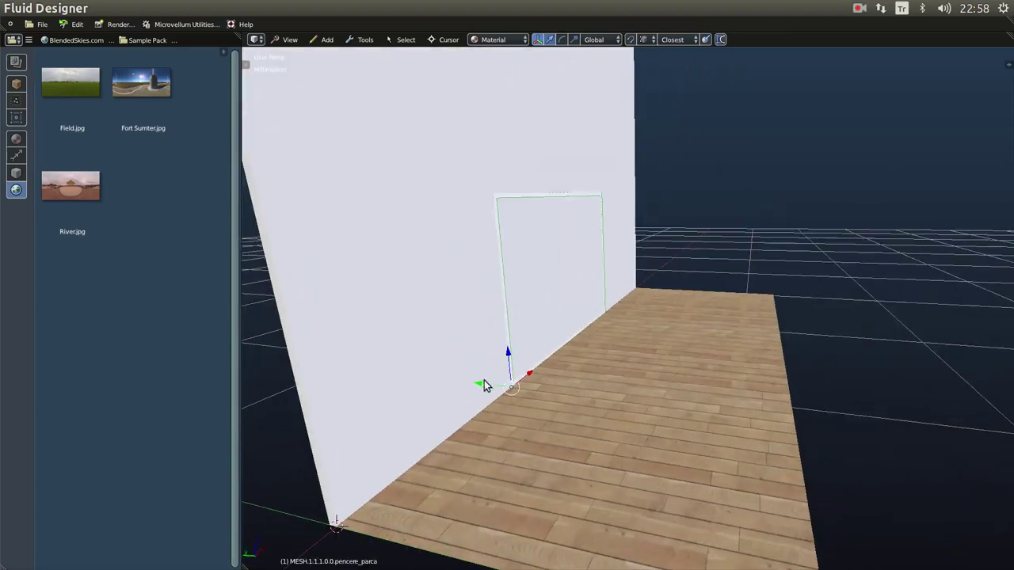
Shift the custom_window product relative to the wall by setting its Y location to -7 mm.
{"action": "left_click_drag", "start_coordinate": [481, 383], "coordinate": [492, 386]}
{"action": "right_click", "coordinate": [492, 387]}
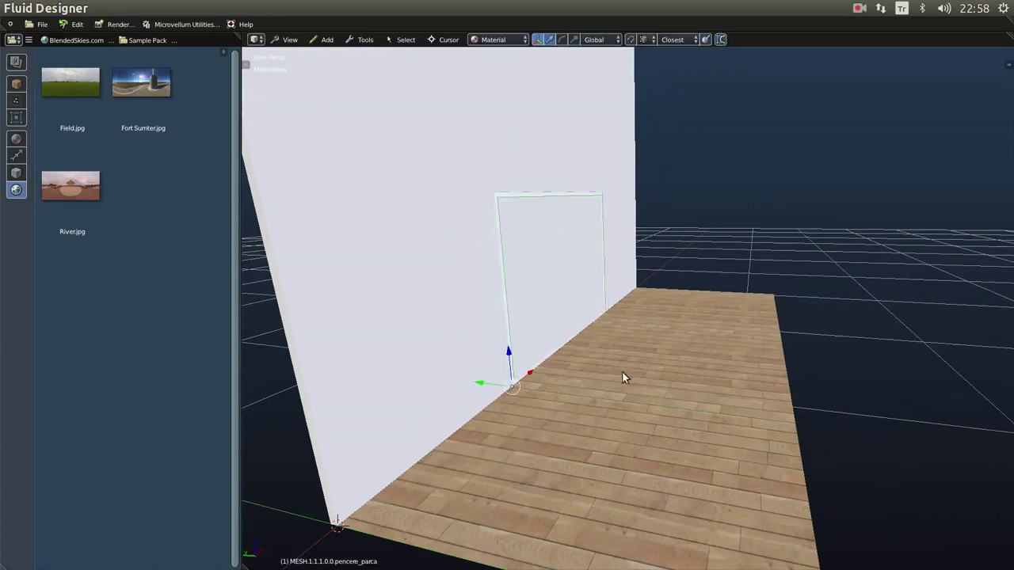
{"action": "right_click", "coordinate": [780, 337]}
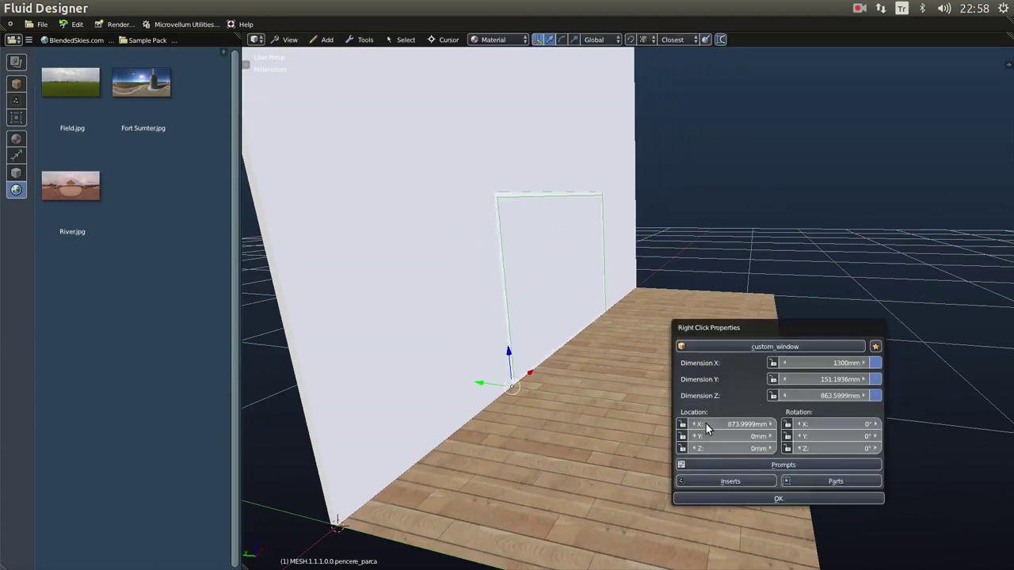
{"action": "mouse_move", "coordinate": [724, 434]}
{"action": "left_mouse_down"}
{"action": "mouse_move", "coordinate": [732, 435]}
{"action": "mouse_move", "coordinate": [724, 450]}
{"action": "mouse_move", "coordinate": [723, 437]}
{"action": "mouse_move", "coordinate": [689, 437]}
{"action": "mouse_move", "coordinate": [712, 436]}
{"action": "left_mouse_up"}
{"action": "right_click", "coordinate": [723, 435]}
{"action": "right_click", "coordinate": [720, 449]}
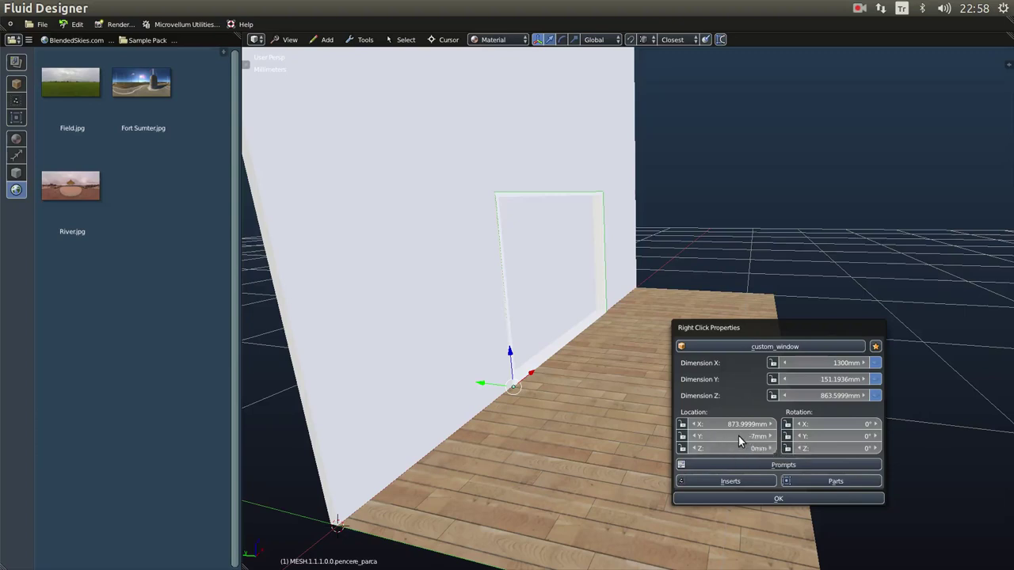
{"action": "left_click", "coordinate": [762, 498]}
Examine the placed window and its wall opening in Rendered shading.
{"action": "middle_click_drag", "start_coordinate": [762, 497], "coordinate": [568, 346]}
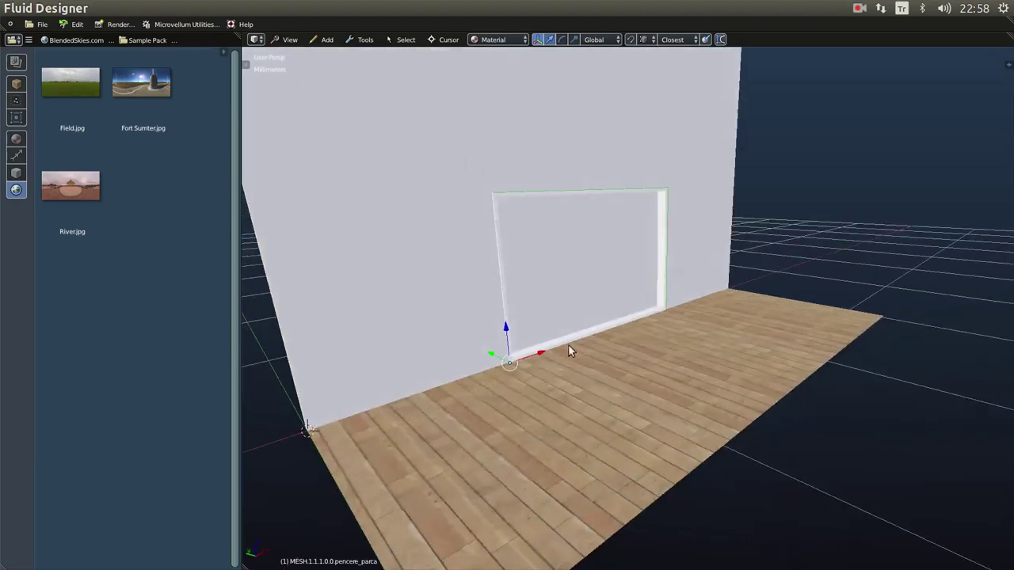
{"action": "left_click", "coordinate": [481, 41]}
{"action": "left_click", "coordinate": [500, 93]}
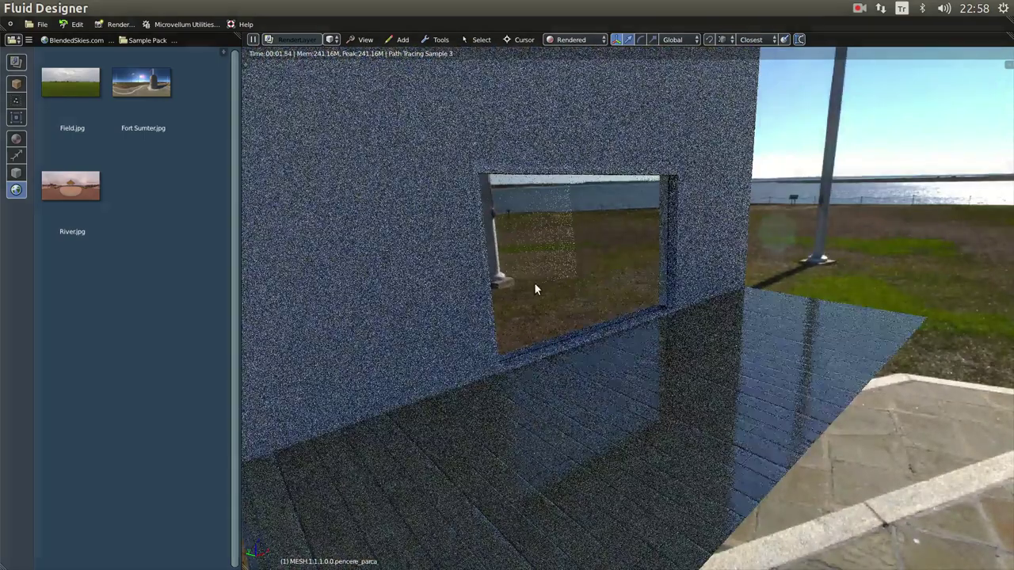
{"action": "middle_click_drag", "start_coordinate": [536, 287], "coordinate": [398, 208]}
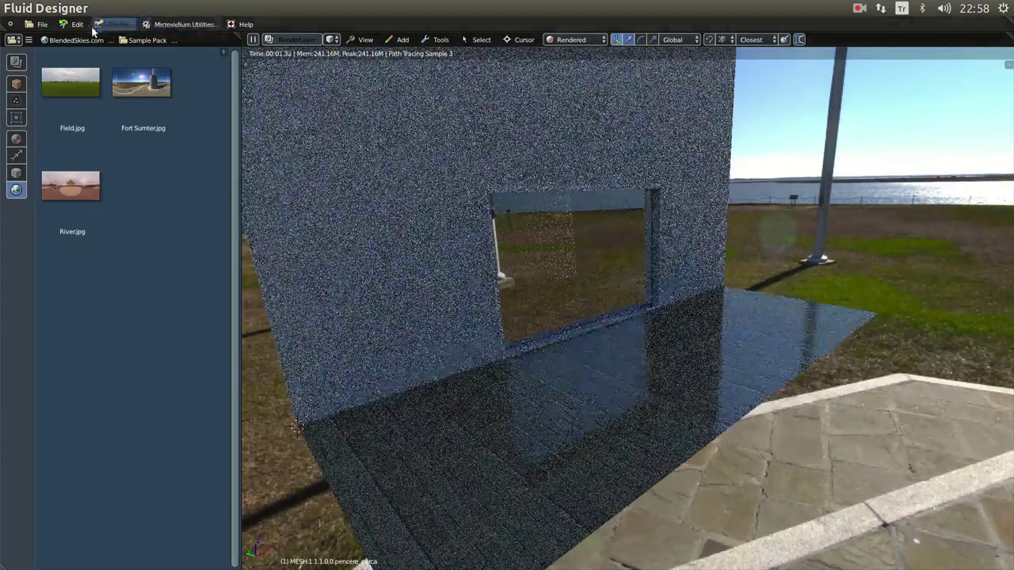
Open the recent file custom_window.blend.
{"action": "left_click", "coordinate": [43, 25]}
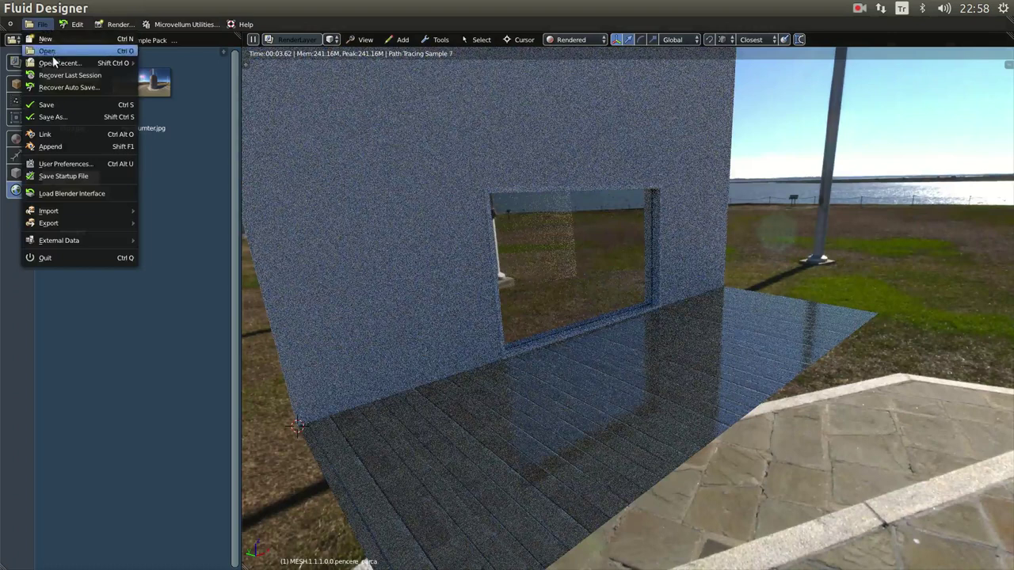
{"action": "mouse_move", "coordinate": [56, 64]}
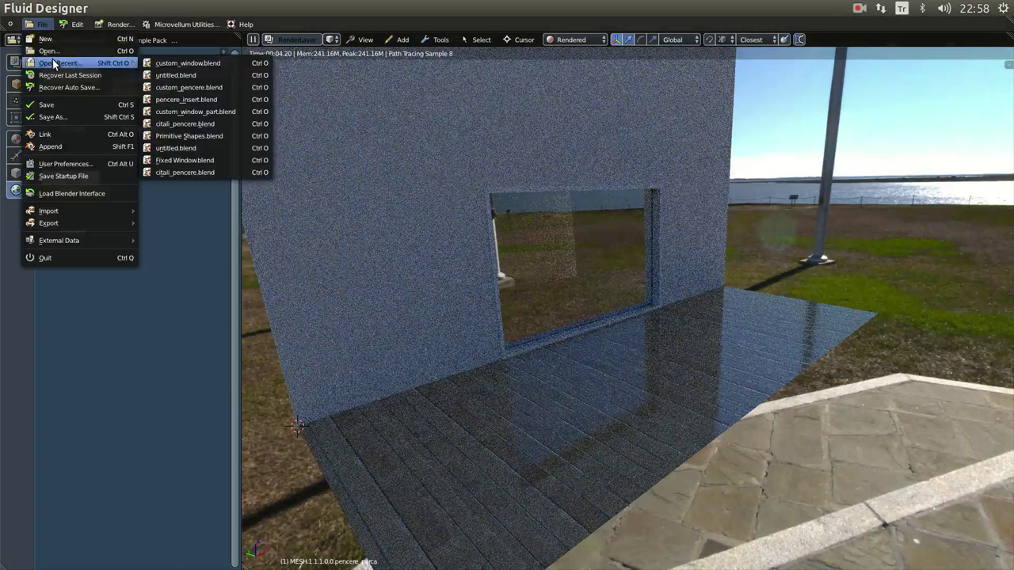
{"action": "left_click", "coordinate": [172, 62]}
Set the window product's Z location to 1000 mm.
{"action": "middle_click_drag", "start_coordinate": [445, 281], "coordinate": [523, 394]}
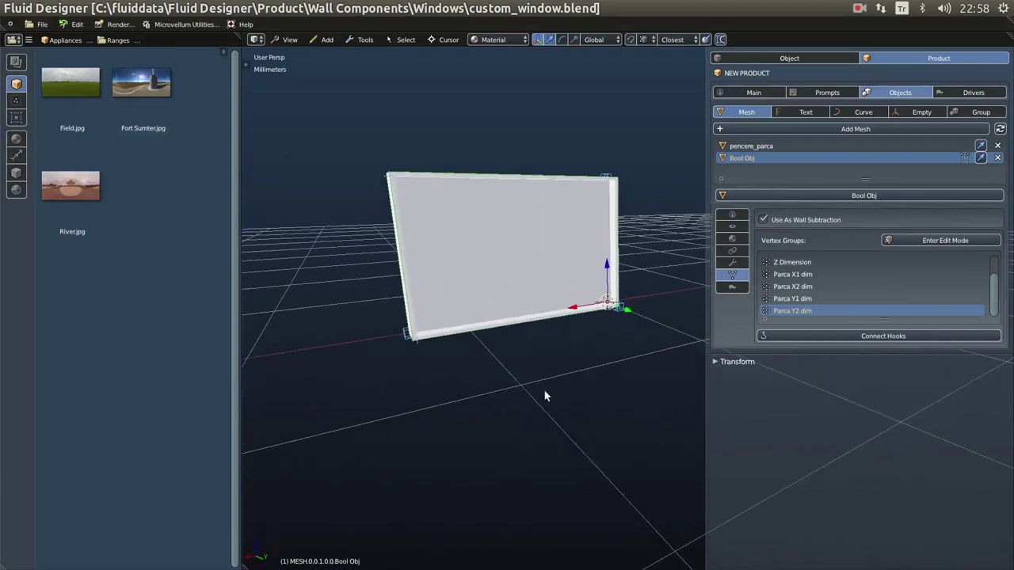
{"action": "right_click", "coordinate": [557, 395]}
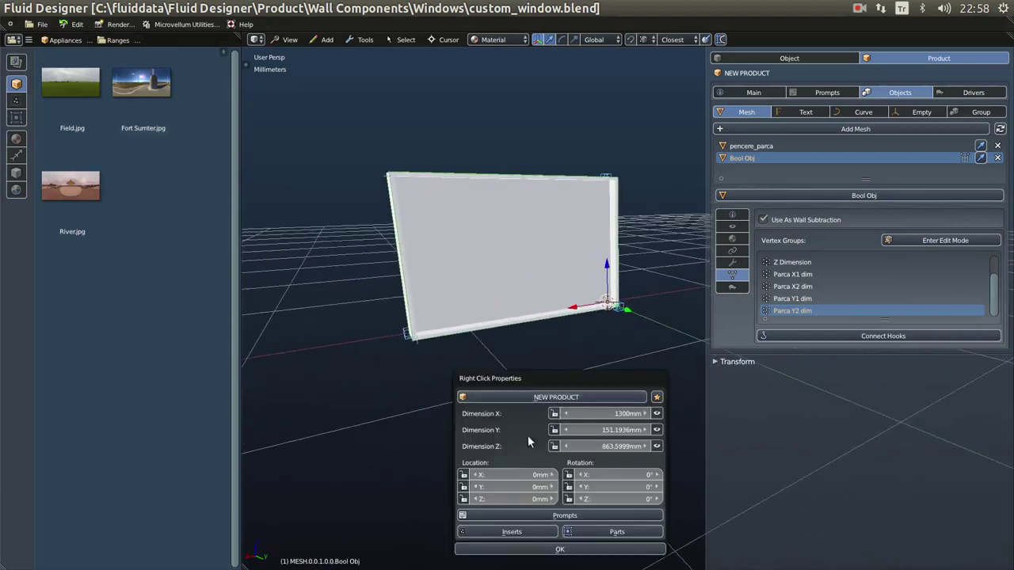
{"action": "left_click", "coordinate": [505, 498]}
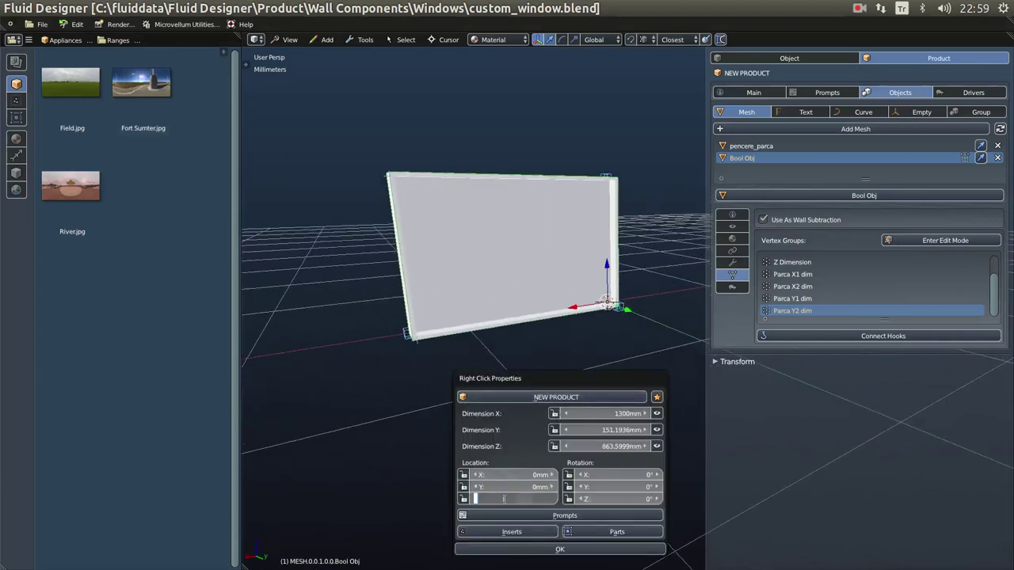
{"action": "type", "text": "1000"}
{"action": "key", "text": "Return"}
{"action": "left_click", "coordinate": [558, 550]}
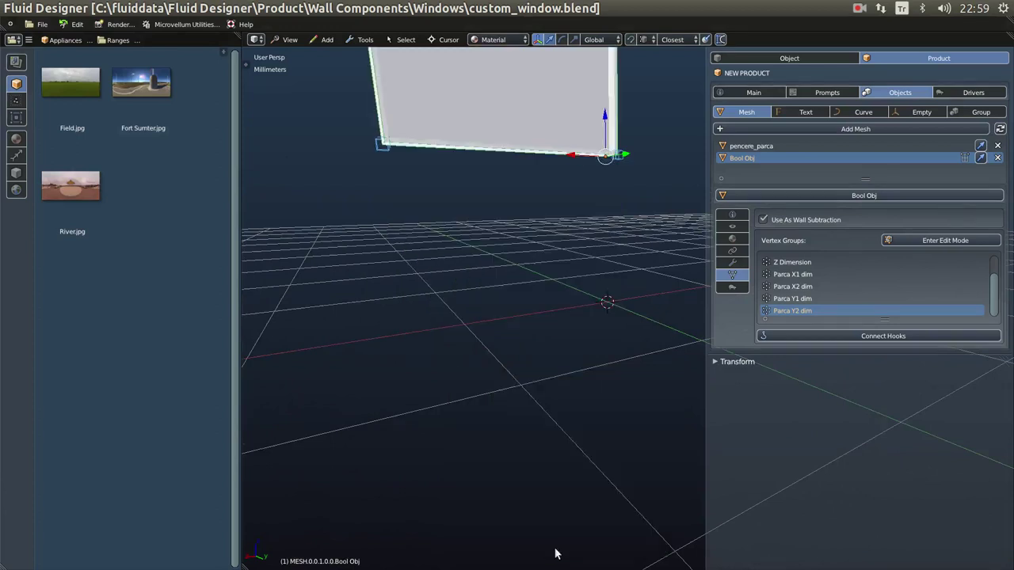
Set the window product's Y location to -10 mm.
{"action": "scroll", "coordinate": [430, 268], "scroll_direction": "down", "scroll_amount": 1}
{"action": "middle_click_drag", "start_coordinate": [467, 292], "coordinate": [507, 324], "text": "shift"}
{"action": "right_click", "coordinate": [502, 354]}
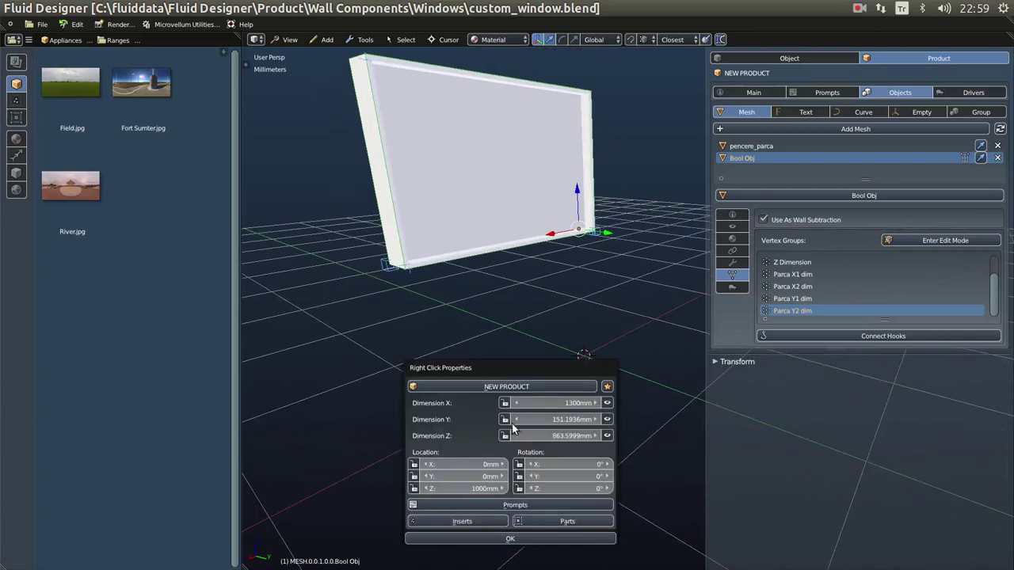
{"action": "left_click", "coordinate": [469, 475]}
{"action": "type", "text": "-10"}
{"action": "key", "text": "Return"}
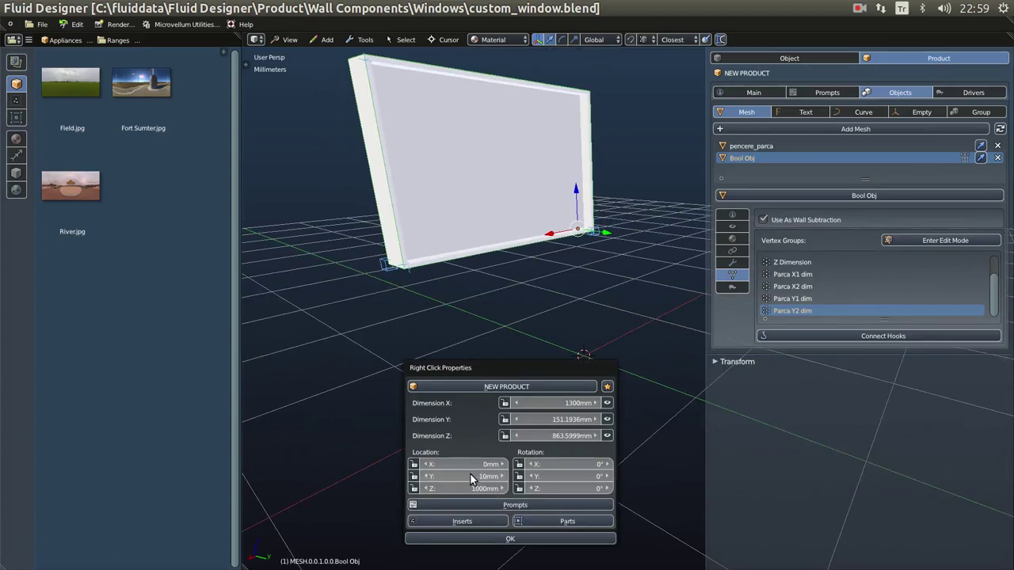
{"action": "left_click", "coordinate": [513, 540]}
Check the window's offset in the right orthographic view and set the product's Y location to -3 mm.
{"action": "middle_click_drag", "start_coordinate": [515, 544], "coordinate": [545, 353]}
{"action": "key", "text": "KP_1"}
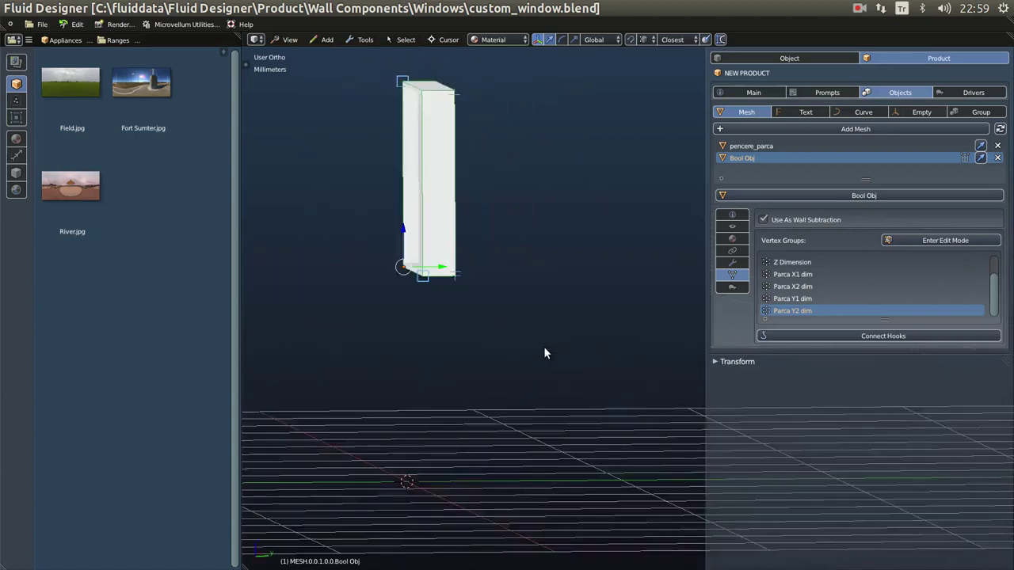
{"action": "key", "text": "KP_3"}
{"action": "key", "text": "KP_5"}
{"action": "scroll", "coordinate": [532, 349], "scroll_direction": "up", "scroll_amount": 2}
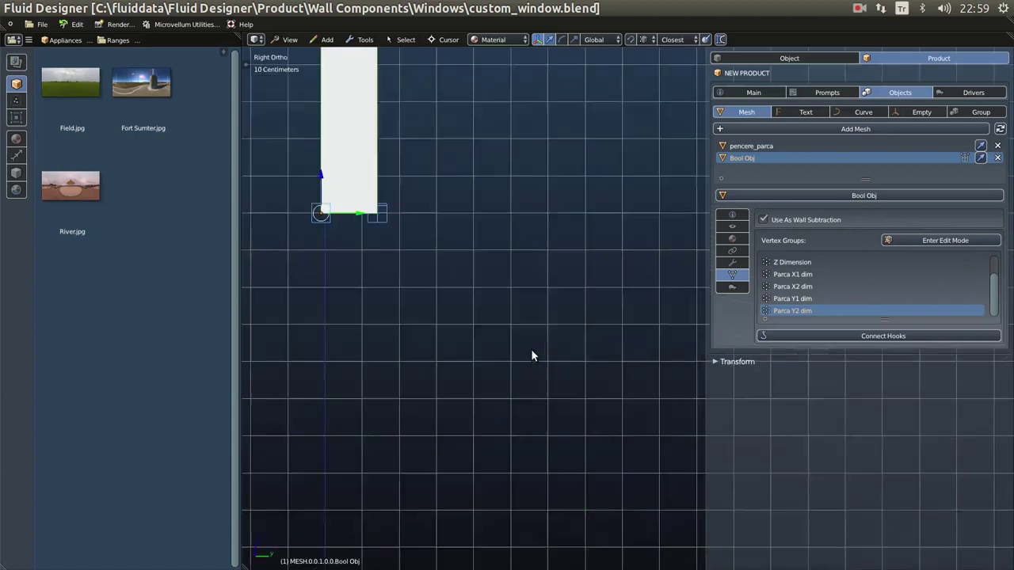
{"action": "middle_click_drag", "start_coordinate": [344, 231], "coordinate": [511, 264], "text": "shift"}
{"action": "scroll", "coordinate": [545, 286], "scroll_direction": "up", "scroll_amount": 7}
{"action": "middle_click_drag", "start_coordinate": [449, 198], "coordinate": [473, 301], "text": "shift"}
{"action": "scroll", "coordinate": [473, 302], "scroll_direction": "up", "scroll_amount": 1}
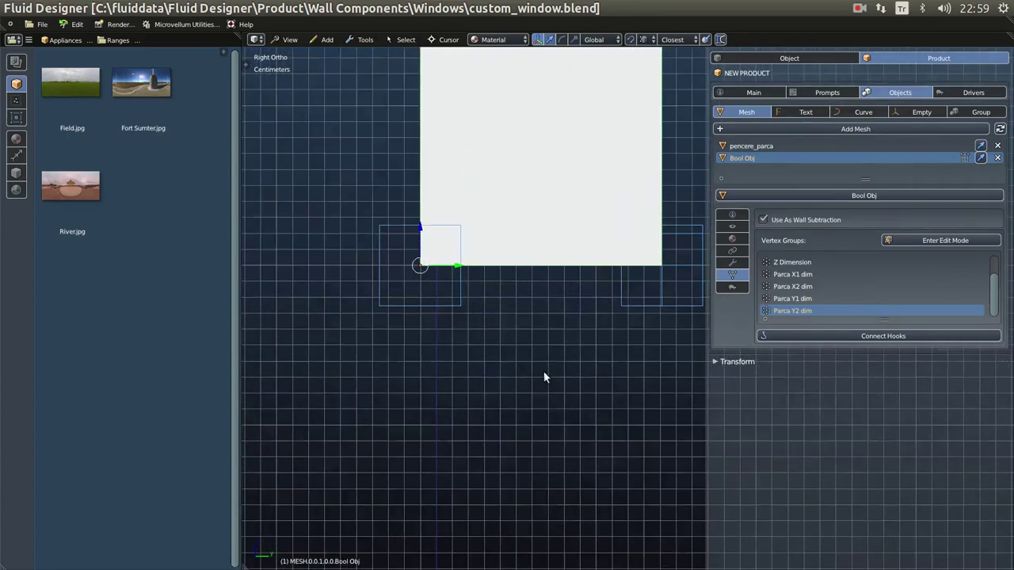
{"action": "scroll", "coordinate": [566, 404], "scroll_direction": "up", "scroll_amount": 1}
{"action": "right_click", "coordinate": [583, 420]}
{"action": "left_click", "coordinate": [544, 496]}
{"action": "mouse_move", "coordinate": [544, 495]}
{"action": "left_mouse_down"}
{"action": "mouse_move", "coordinate": [555, 496]}
{"action": "mouse_move", "coordinate": [523, 495]}
{"action": "mouse_move", "coordinate": [542, 493]}
{"action": "left_mouse_up"}
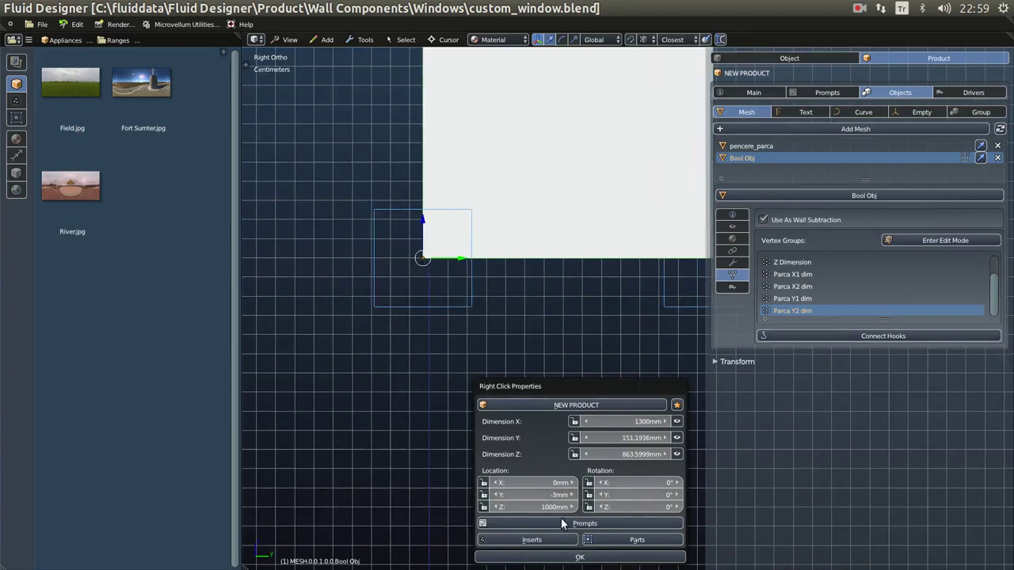
Save the repositioned window product over the existing custom_window.blend file.
{"action": "scroll", "coordinate": [522, 354], "scroll_direction": "down", "scroll_amount": 3}
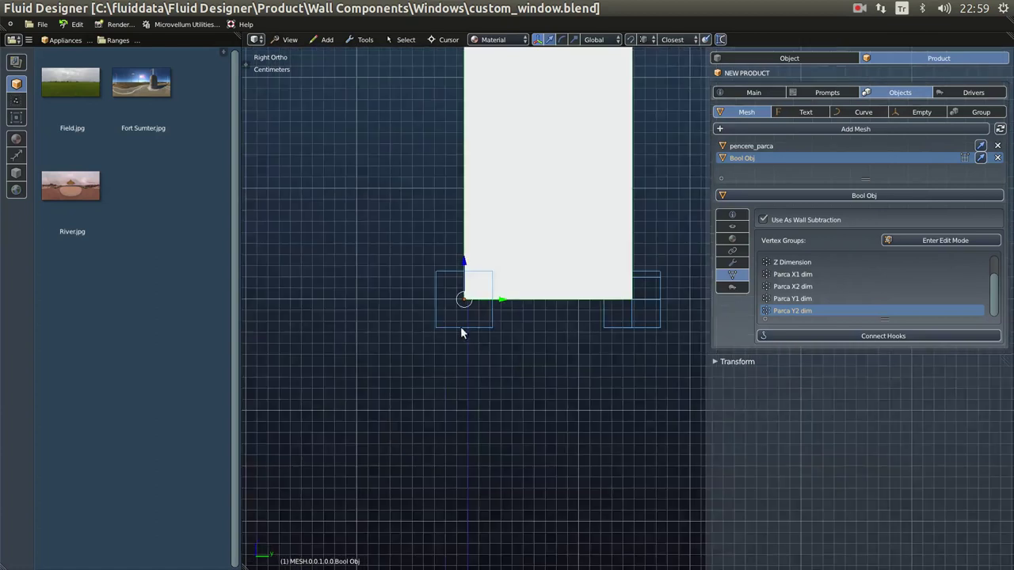
{"action": "middle_click_drag", "start_coordinate": [541, 354], "coordinate": [495, 324], "text": "shift"}
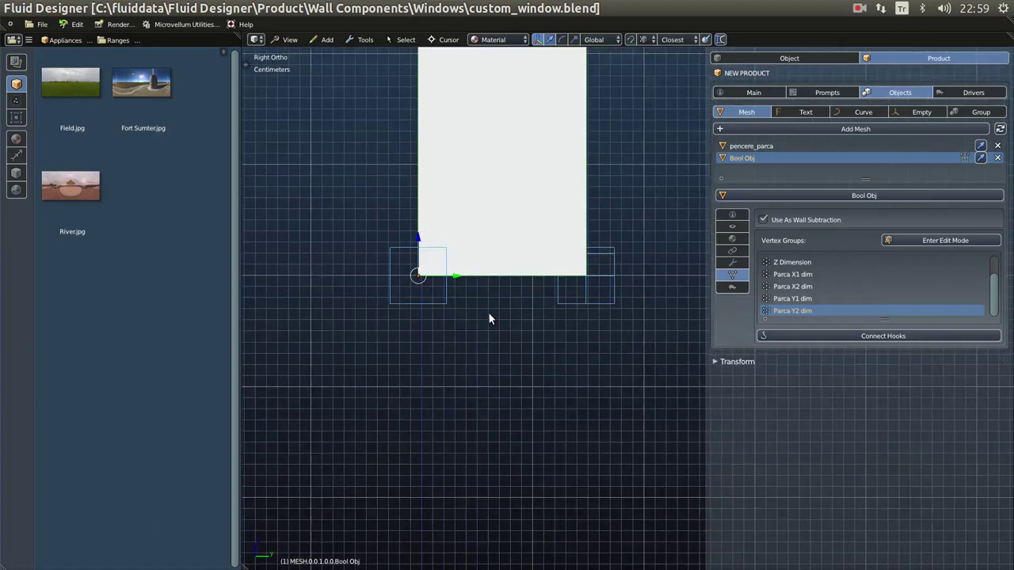
{"action": "key", "text": "ctrl+s"}
{"action": "left_click", "coordinate": [489, 312]}
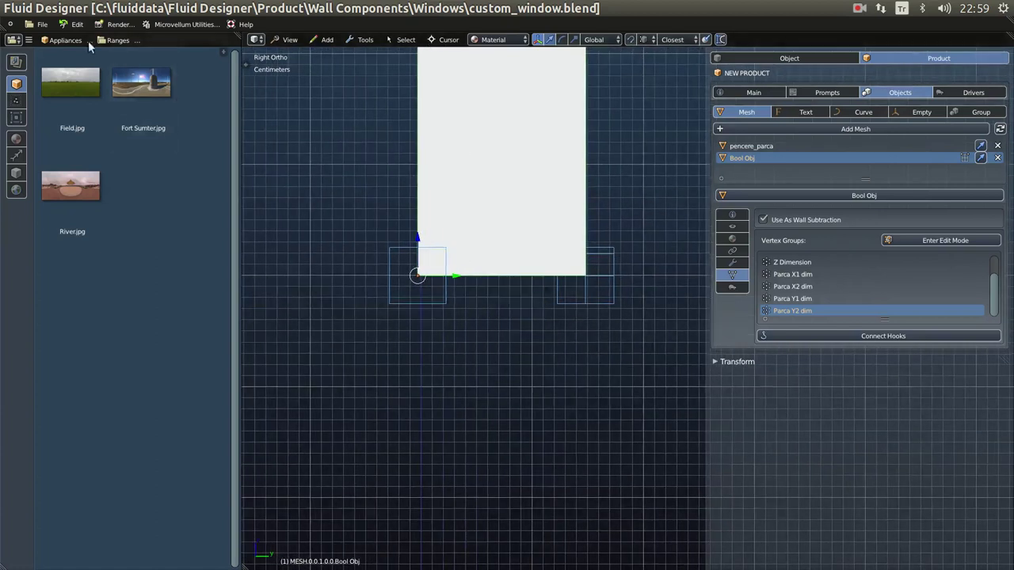
Start a new scene from the start-up file and draw a straight wall 3048 mm long and 2743.2 mm high.
{"action": "left_click", "coordinate": [38, 24]}
{"action": "left_click", "coordinate": [48, 37]}
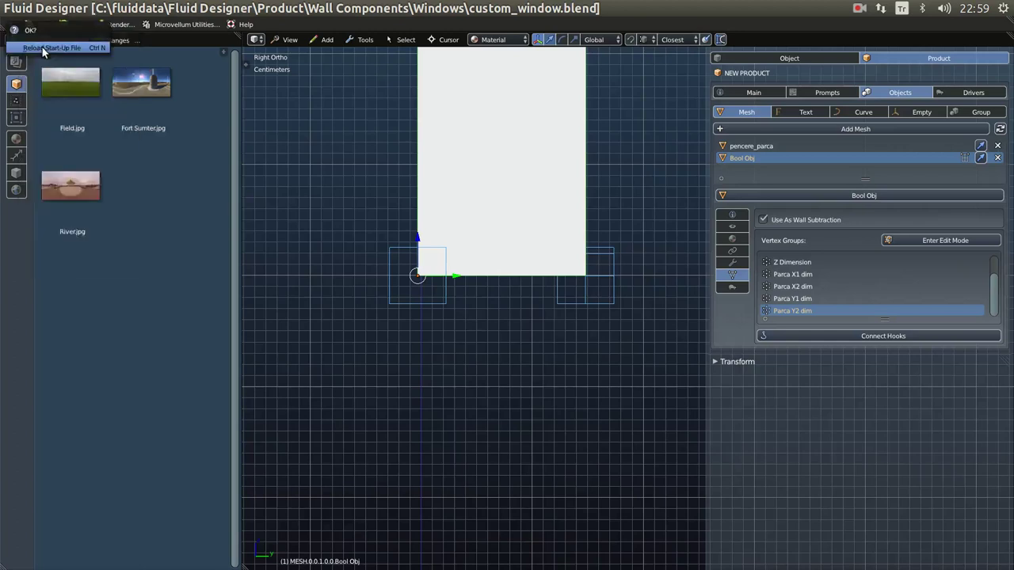
{"action": "left_click", "coordinate": [43, 47]}
{"action": "middle_click_drag", "start_coordinate": [543, 298], "coordinate": [543, 359]}
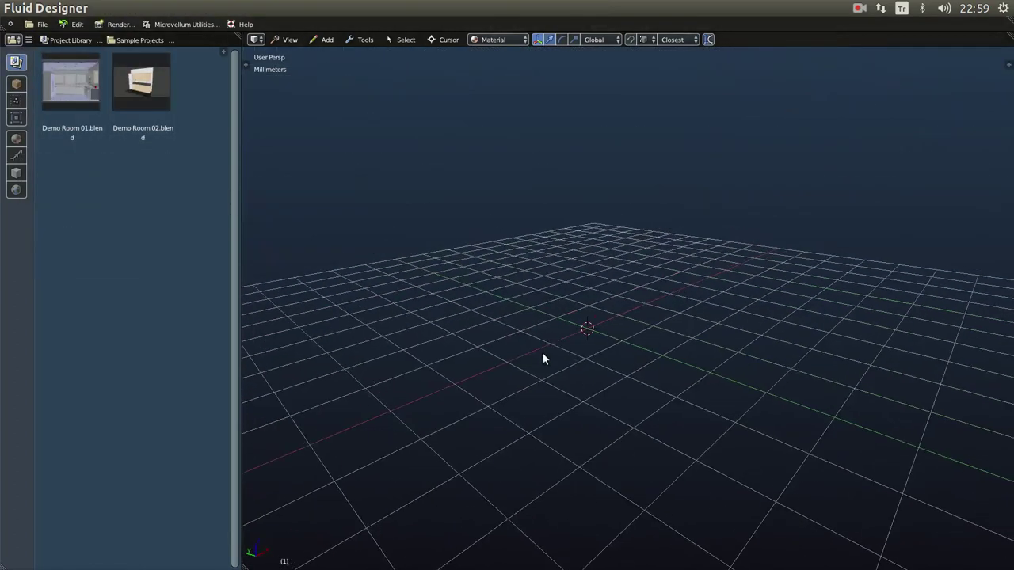
{"action": "key", "text": "shift+a"}
{"action": "left_click", "coordinate": [546, 288]}
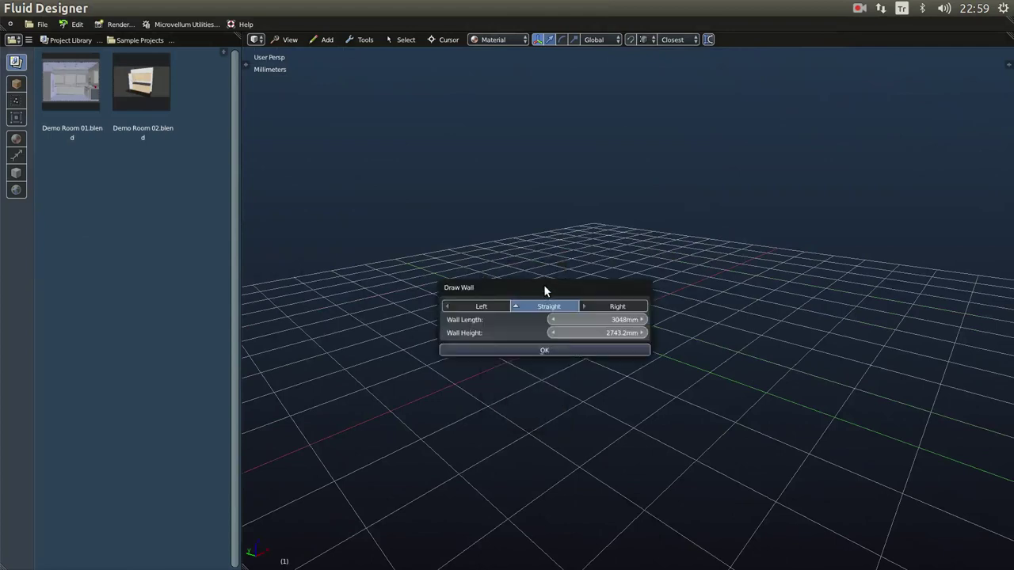
{"action": "left_click", "coordinate": [564, 349]}
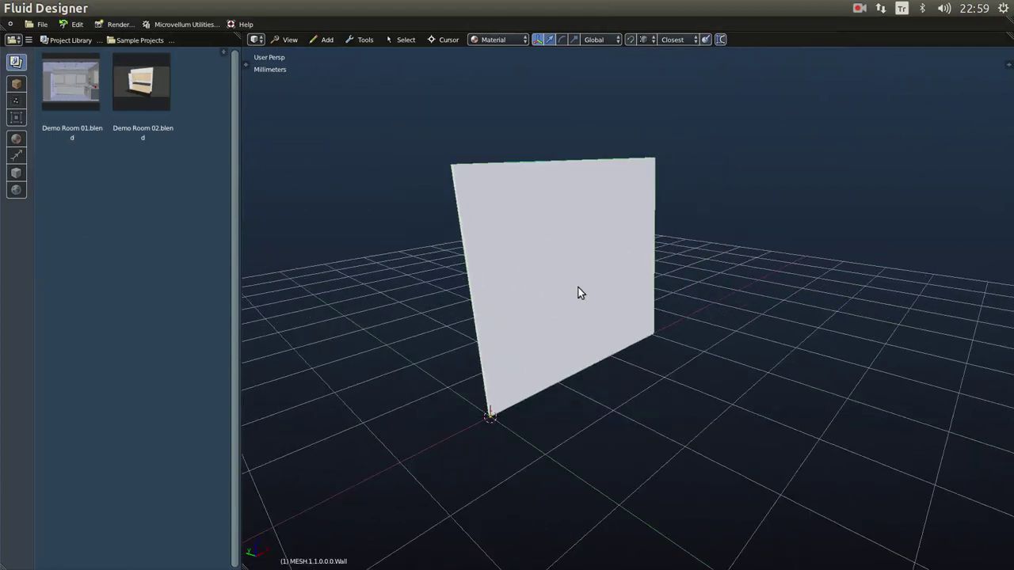
Add a 3048 mm wall turning right from the selected wall, and add a floor to the room.
{"action": "right_click", "coordinate": [594, 317]}
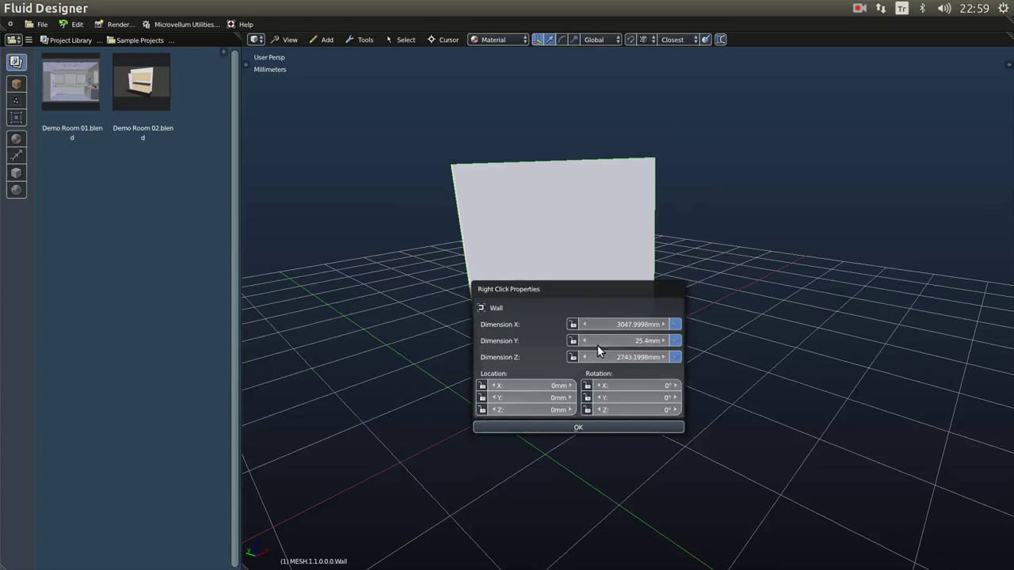
{"action": "key", "text": "shift+a"}
{"action": "left_click", "coordinate": [595, 309]}
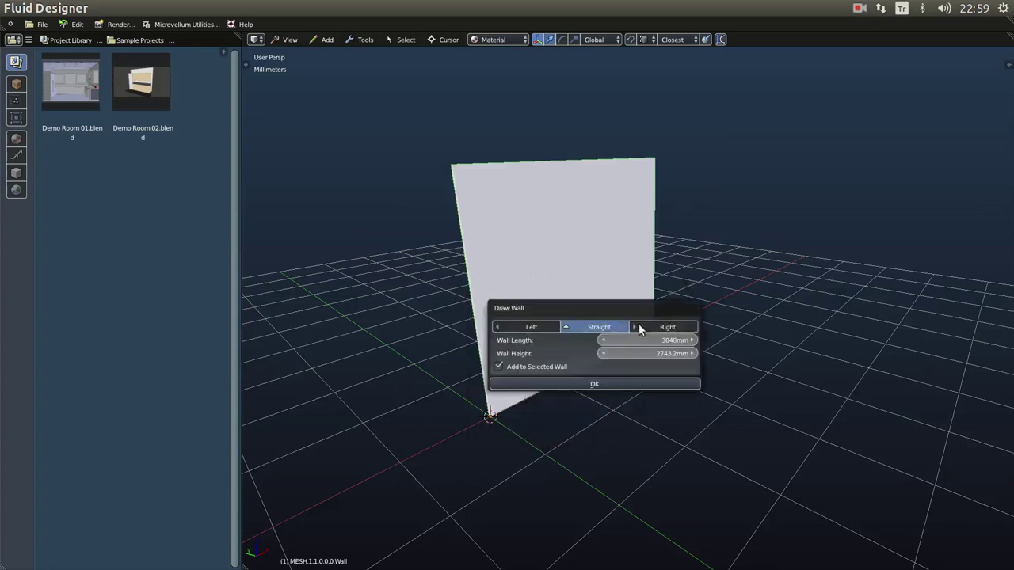
{"action": "left_click", "coordinate": [664, 327]}
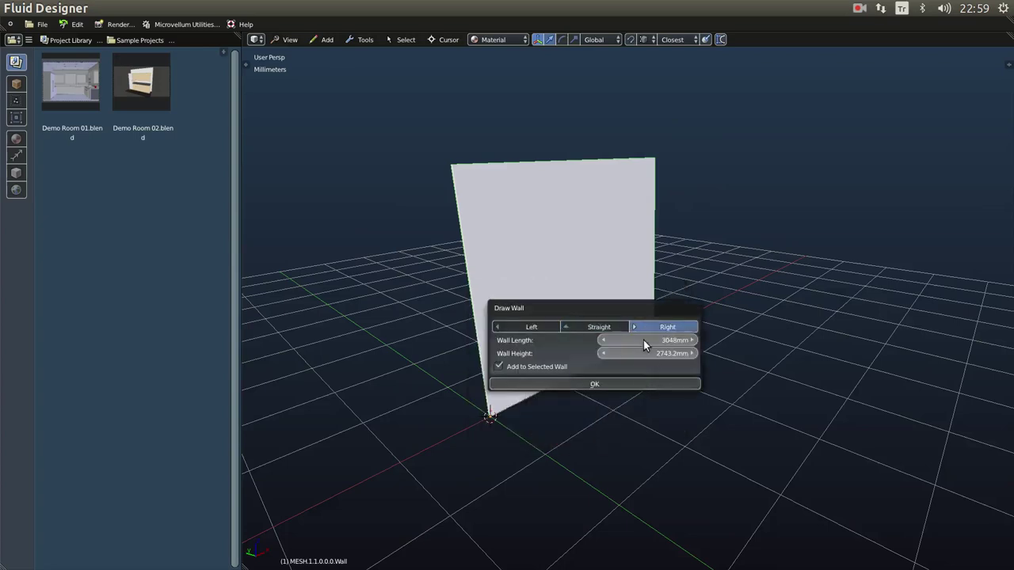
{"action": "key", "text": "Return"}
{"action": "key", "text": "shift+a"}
{"action": "left_click", "coordinate": [640, 354]}
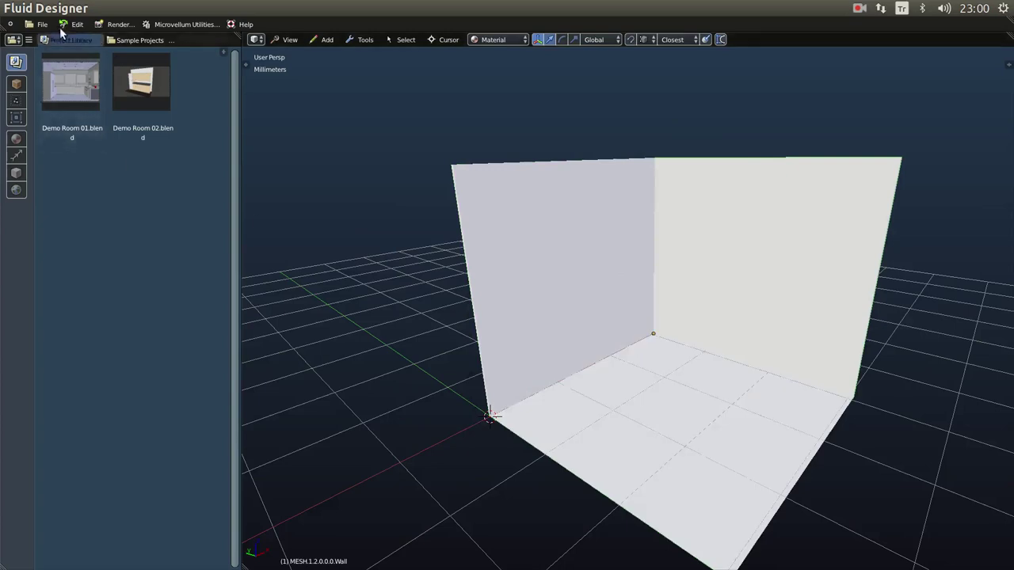
Apply the Hardwood Arrow Cherry flooring from the Interior Materials library to the floor.
{"action": "left_click", "coordinate": [24, 139]}
{"action": "left_click", "coordinate": [80, 38]}
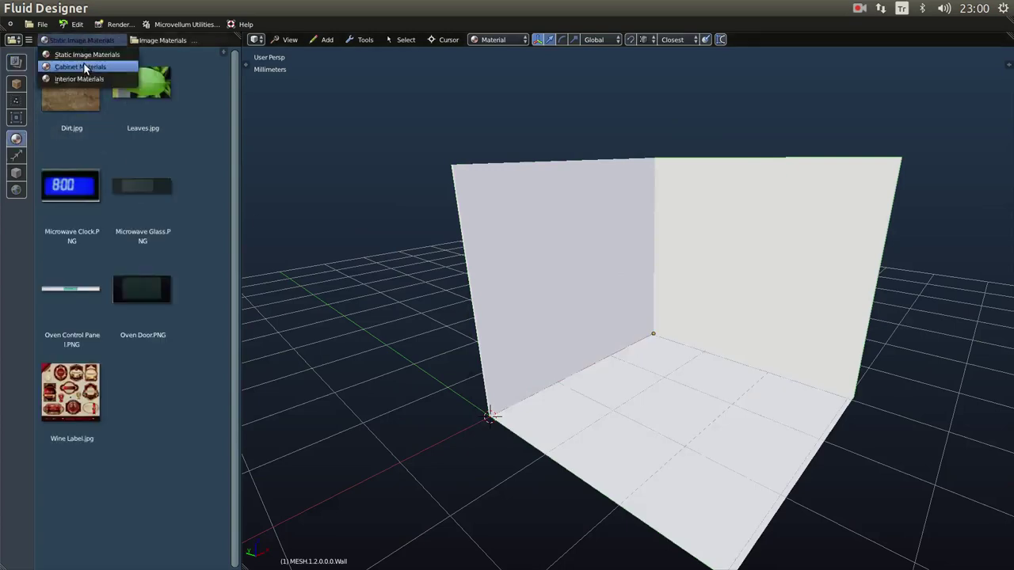
{"action": "left_click", "coordinate": [80, 77]}
{"action": "left_click", "coordinate": [143, 39]}
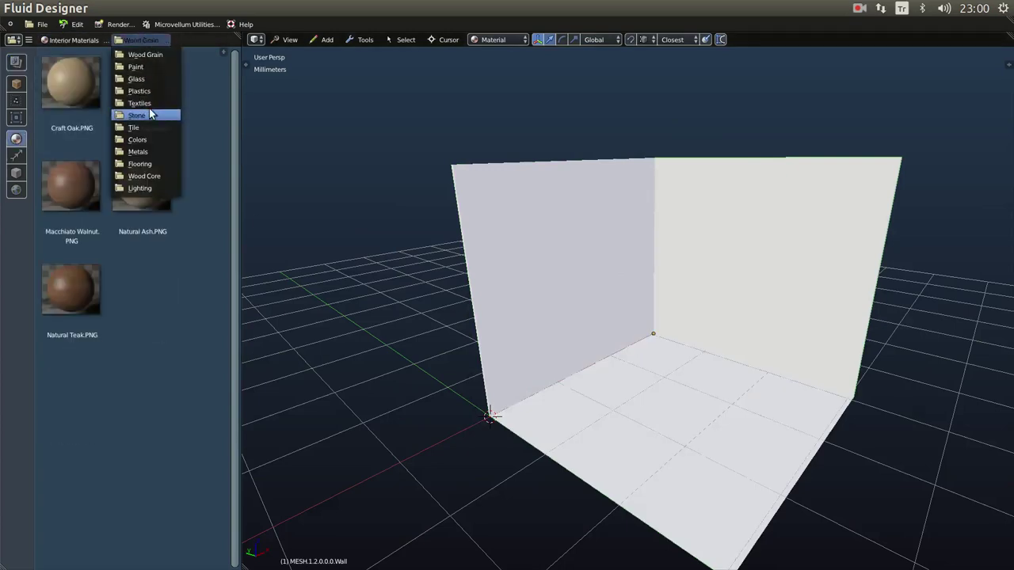
{"action": "left_click", "coordinate": [141, 164]}
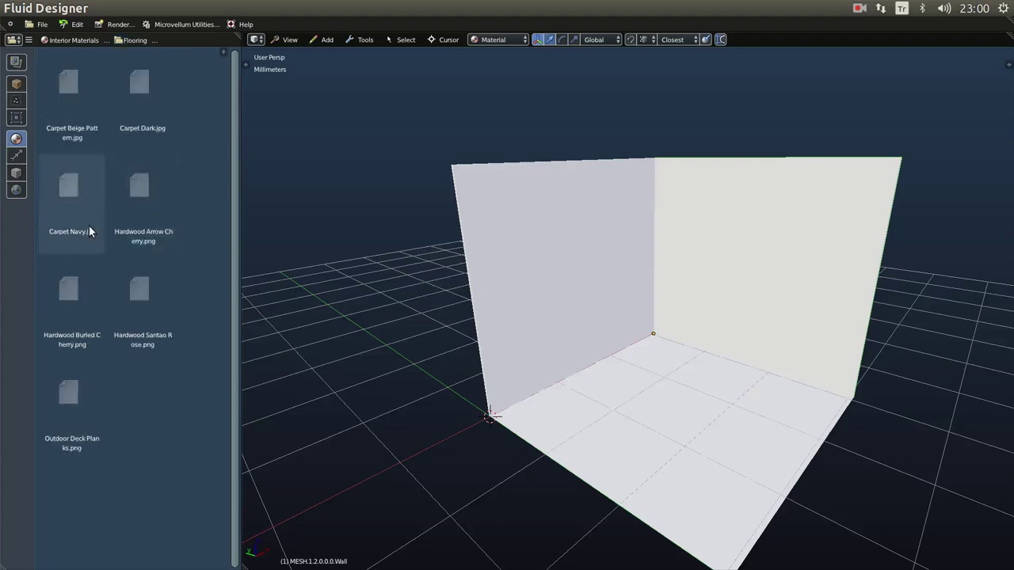
{"action": "left_click_drag", "start_coordinate": [148, 187], "coordinate": [580, 368]}
{"action": "left_click", "coordinate": [612, 402]}
{"action": "scroll", "coordinate": [605, 346], "scroll_direction": "up", "scroll_amount": 5}
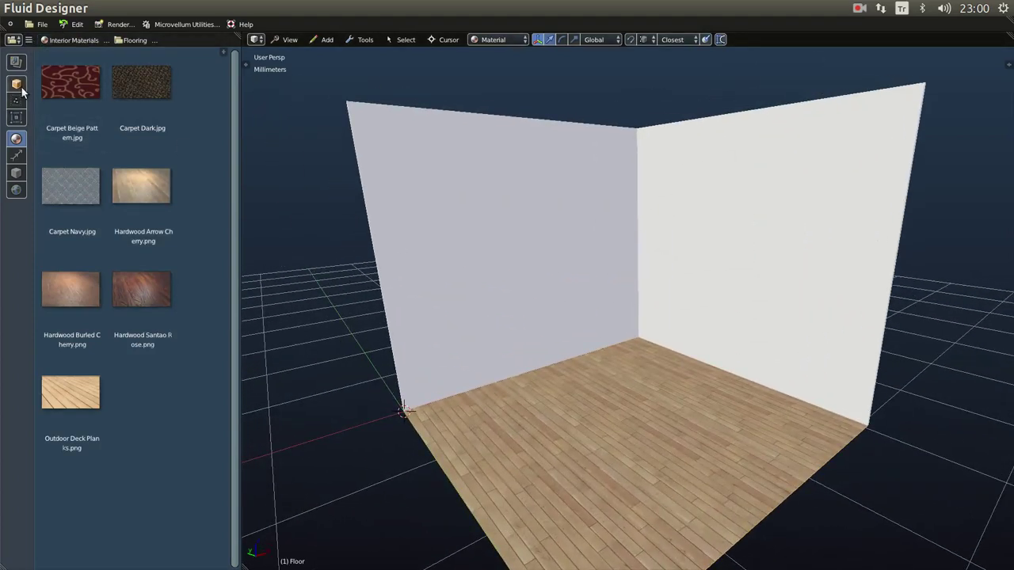
Drop custom_window from the Windows category of the Wall Components library onto the first wall.
{"action": "left_click", "coordinate": [17, 84]}
{"action": "left_click", "coordinate": [77, 40]}
{"action": "left_click", "coordinate": [74, 91]}
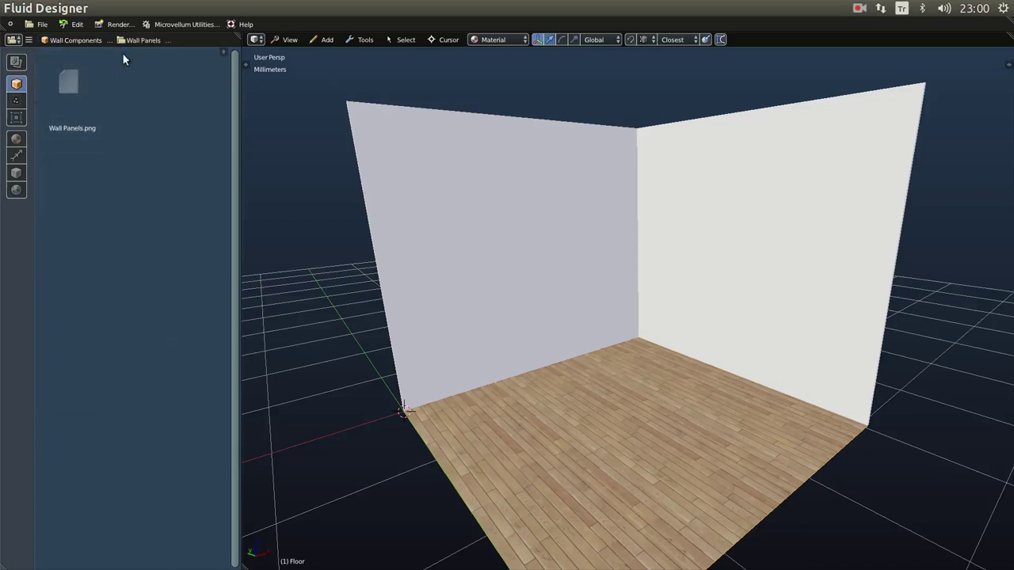
{"action": "left_click", "coordinate": [141, 41]}
{"action": "left_click", "coordinate": [143, 91]}
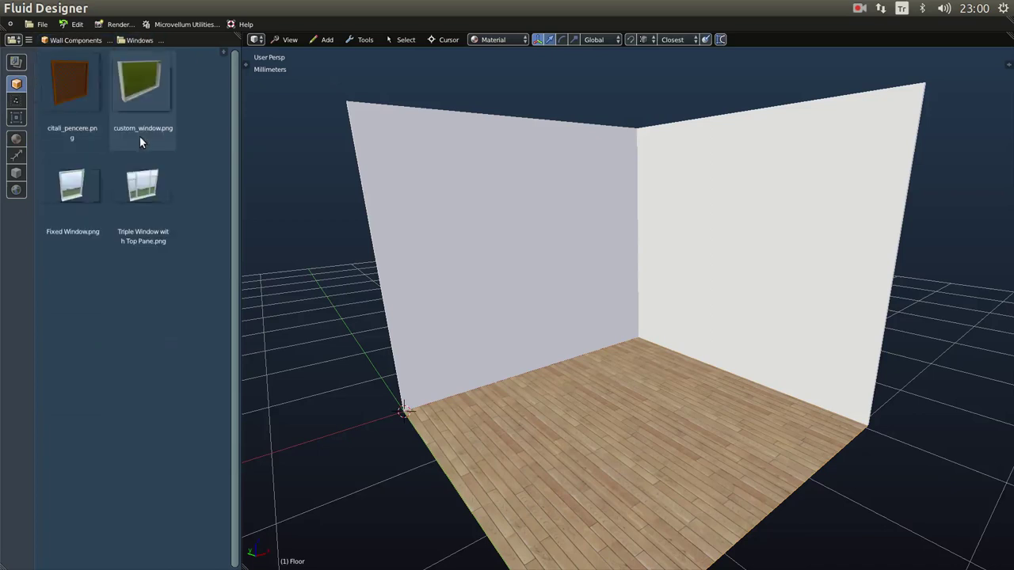
{"action": "mouse_move", "coordinate": [143, 84]}
{"action": "left_mouse_down"}
{"action": "mouse_move", "coordinate": [324, 208]}
{"action": "mouse_move", "coordinate": [476, 216]}
{"action": "left_mouse_up"}
{"action": "left_click", "coordinate": [501, 230]}
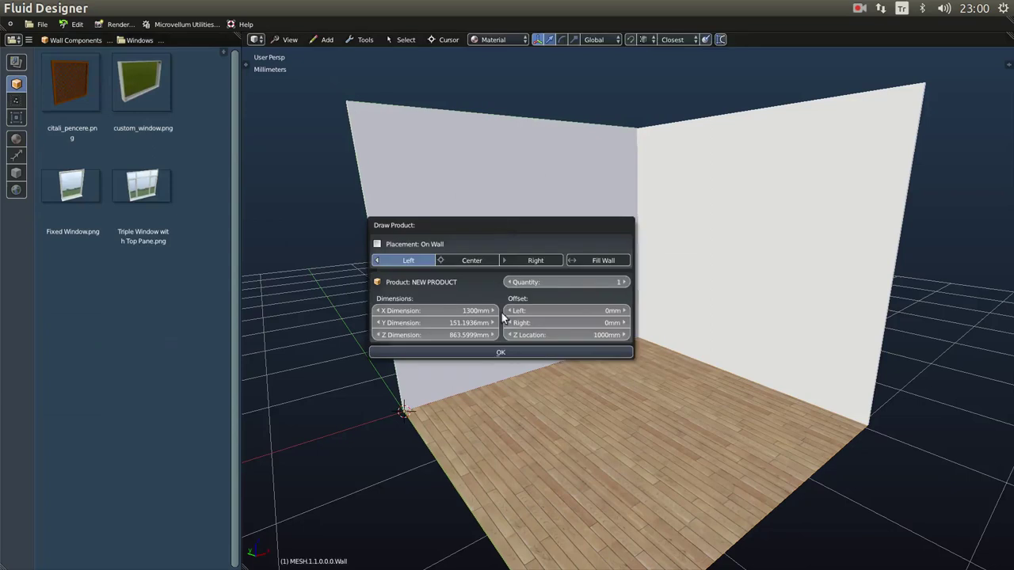
Place the window with Left alignment and a left offset of 200 mm.
{"action": "left_click", "coordinate": [479, 259]}
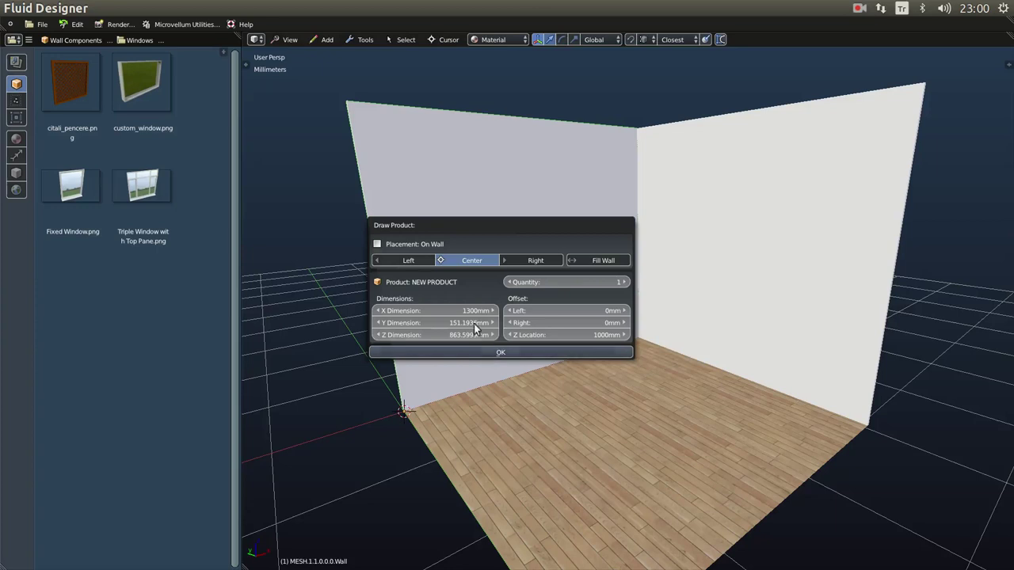
{"action": "left_click", "coordinate": [406, 261]}
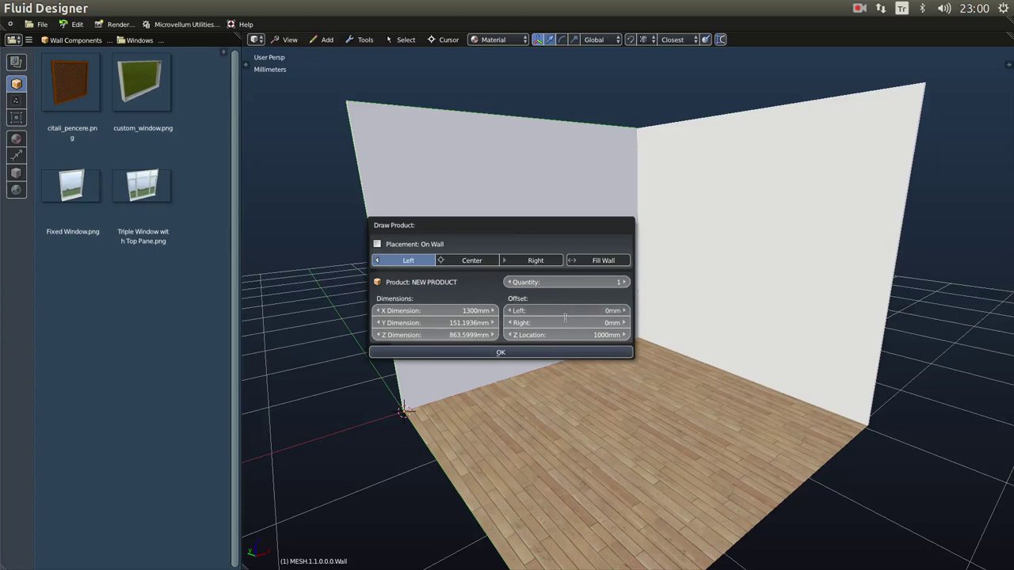
{"action": "left_click", "coordinate": [565, 317]}
{"action": "type", "text": "200"}
{"action": "key", "text": "Return"}
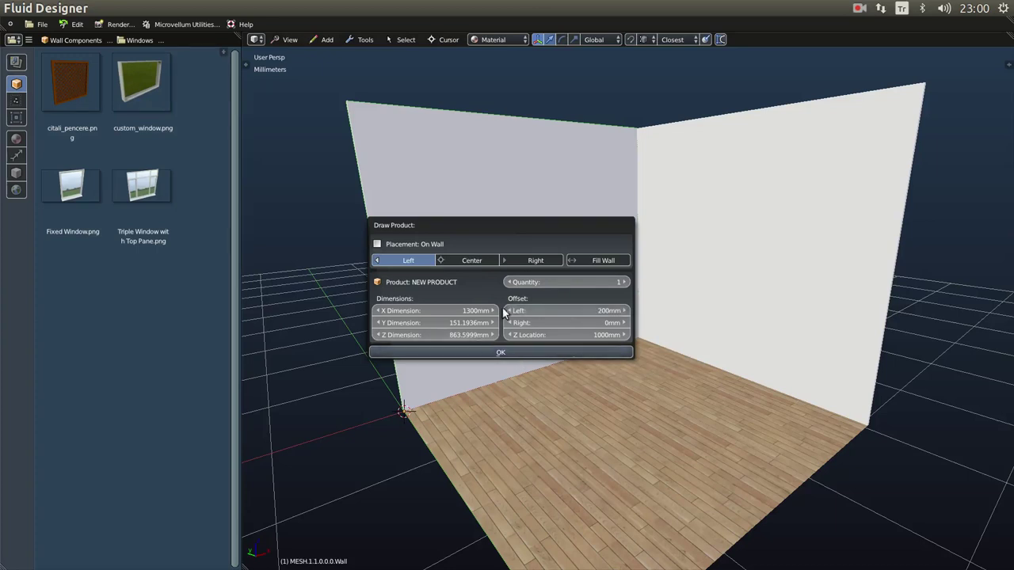
{"action": "key", "text": "Return"}
Extend the window wall to about 3684 mm and the floor to 3568 mm in the X dimension.
{"action": "scroll", "coordinate": [467, 297], "scroll_direction": "up", "scroll_amount": 2}
{"action": "scroll", "coordinate": [540, 296], "scroll_direction": "down", "scroll_amount": 3}
{"action": "scroll", "coordinate": [552, 320], "scroll_direction": "up", "scroll_amount": 1}
{"action": "middle_click_drag", "start_coordinate": [550, 316], "coordinate": [537, 319], "text": "shift"}
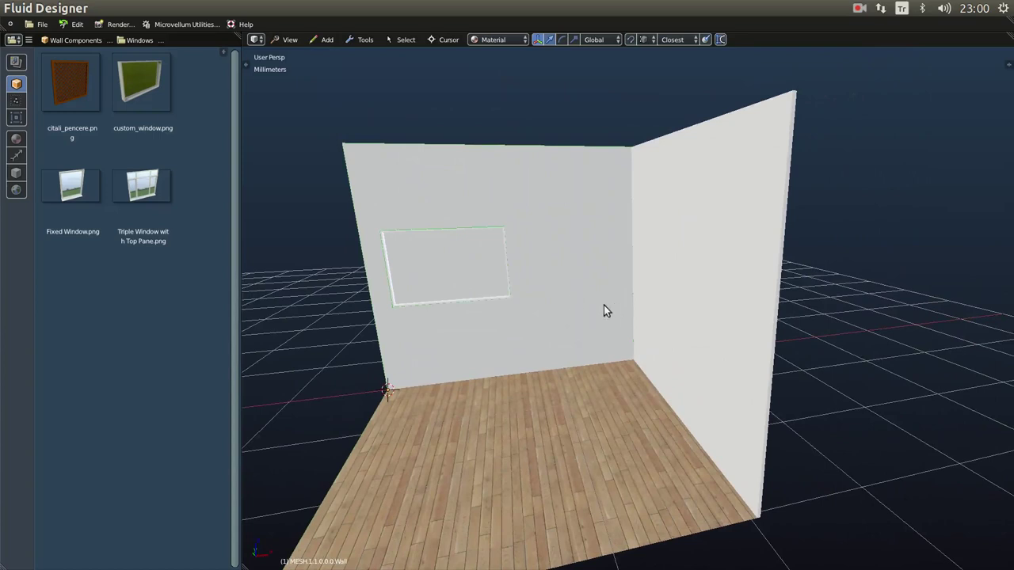
{"action": "right_click", "coordinate": [812, 312]}
{"action": "left_click_drag", "start_coordinate": [844, 347], "coordinate": [912, 348]}
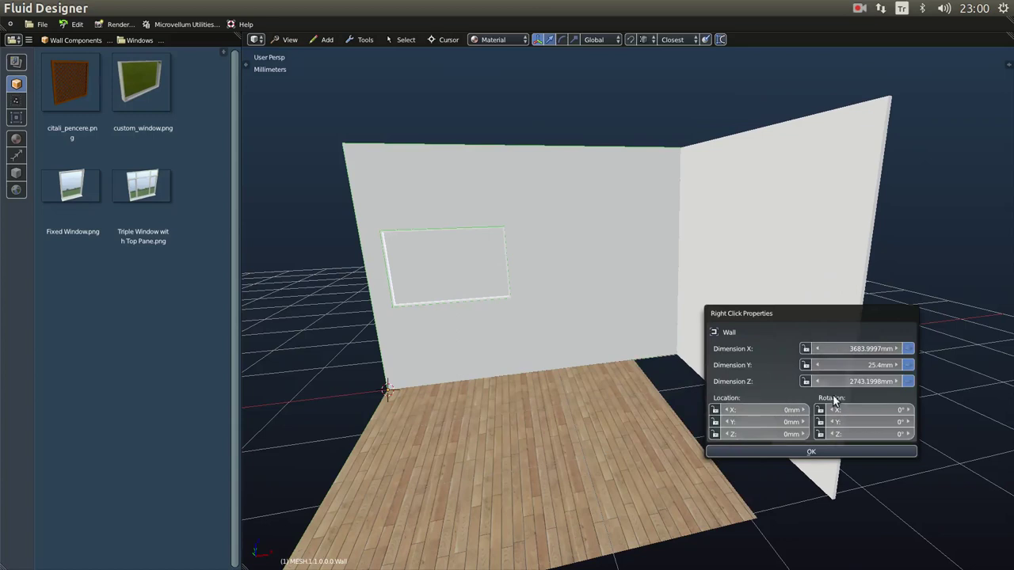
{"action": "left_click", "coordinate": [819, 451]}
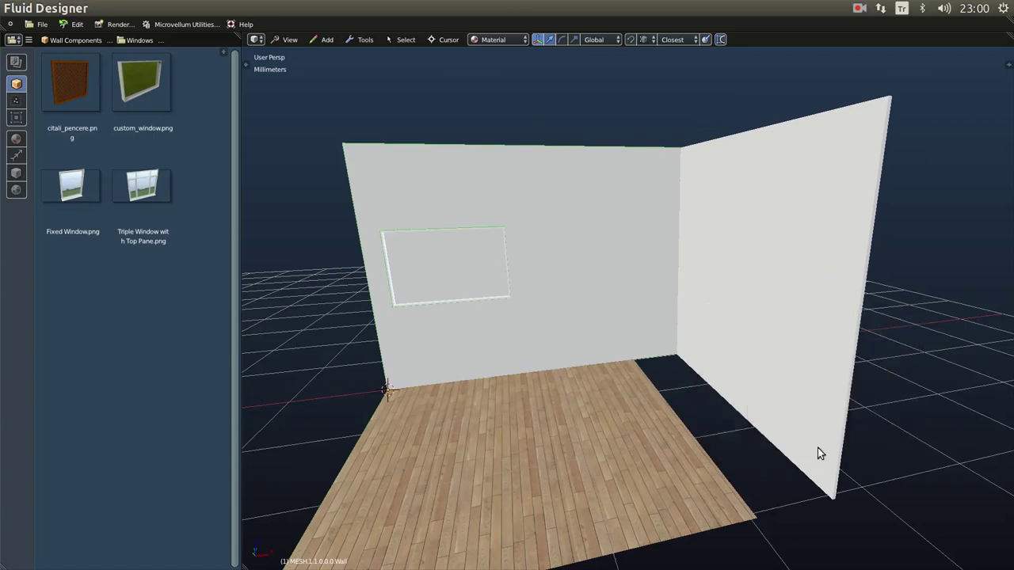
{"action": "right_click", "coordinate": [582, 442]}
{"action": "left_click_drag", "start_coordinate": [576, 464], "coordinate": [607, 464]}
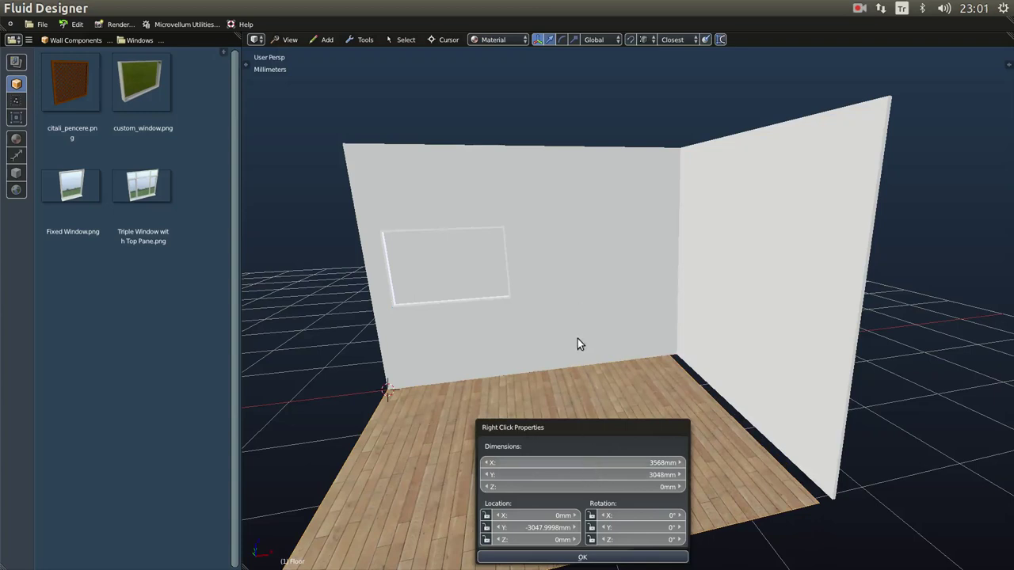
{"action": "left_click", "coordinate": [581, 557]}
Set the window wall's X dimension to 4000 mm.
{"action": "right_click", "coordinate": [595, 322]}
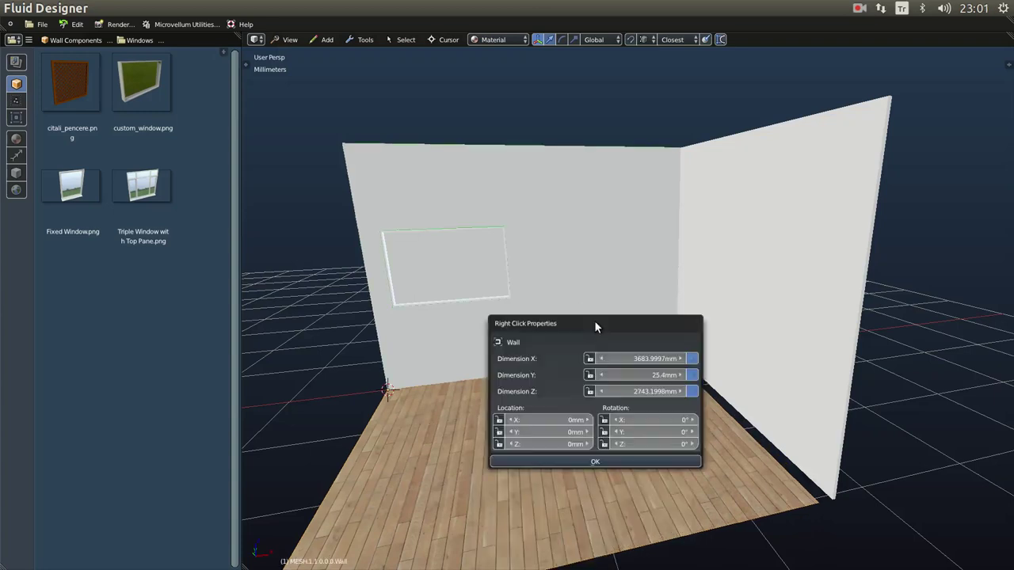
{"action": "left_click", "coordinate": [646, 361]}
{"action": "type", "text": "4000"}
{"action": "key", "text": "Return"}
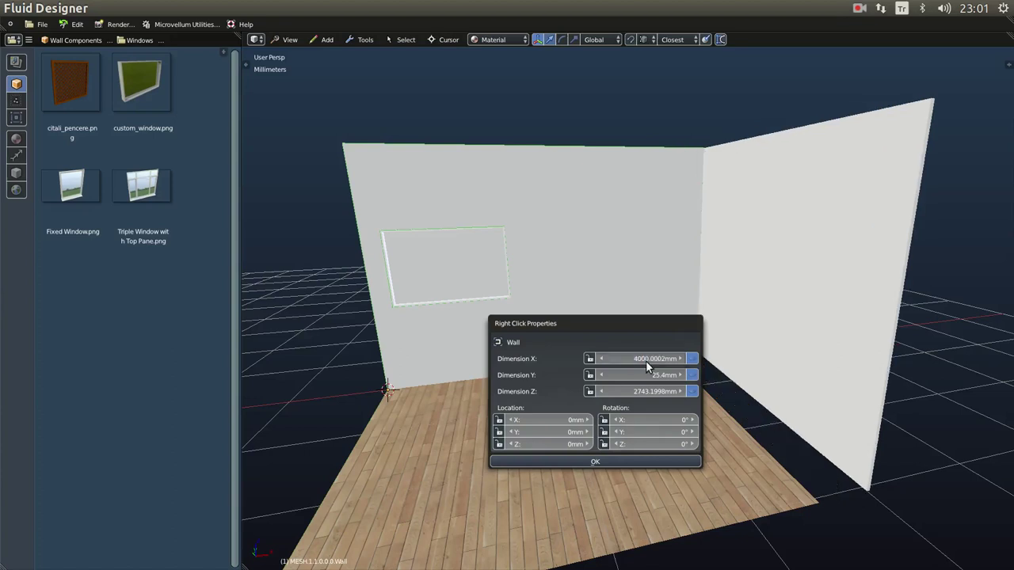
{"action": "left_click", "coordinate": [650, 462]}
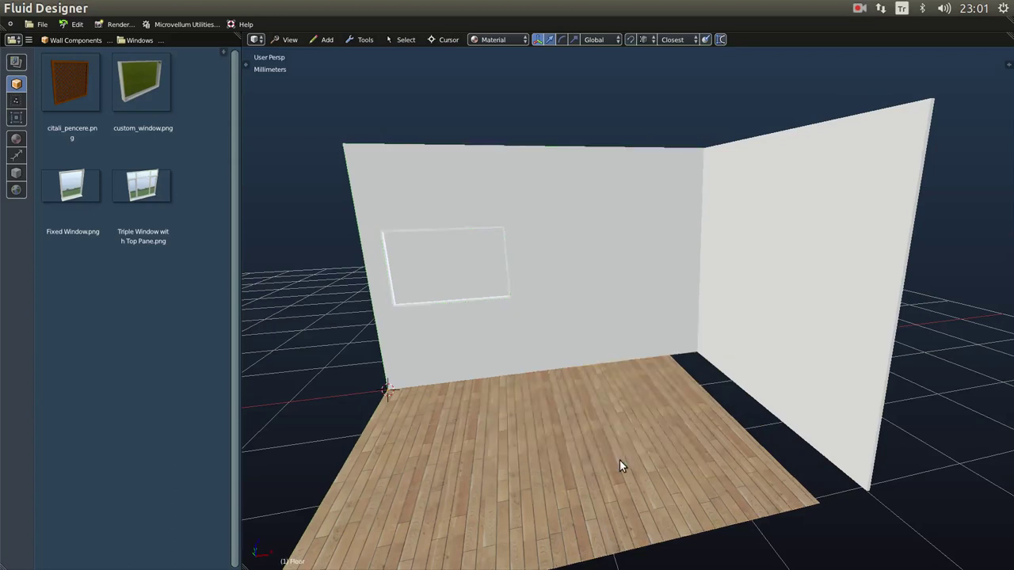
Set the floor's X dimension to 4000 mm to match the wall.
{"action": "right_click", "coordinate": [620, 460]}
{"action": "left_click", "coordinate": [653, 461]}
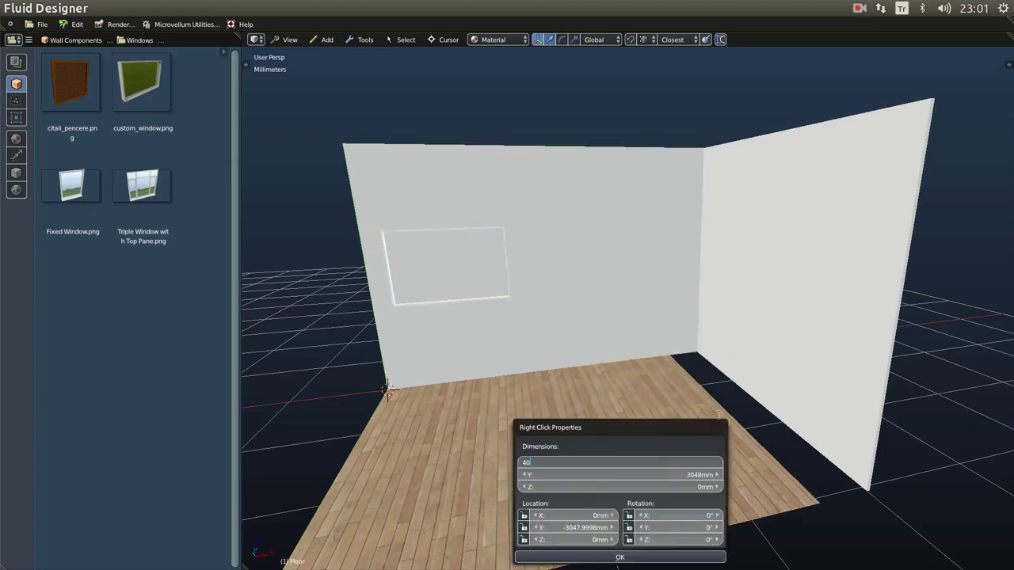
{"action": "type", "text": "4000"}
{"action": "key", "text": "Return"}
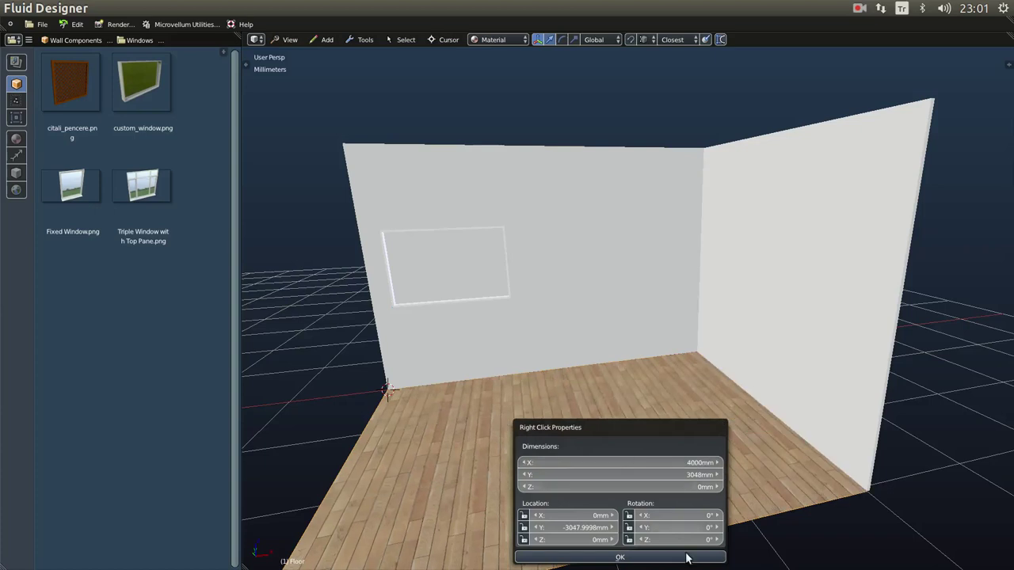
{"action": "left_click", "coordinate": [562, 557]}
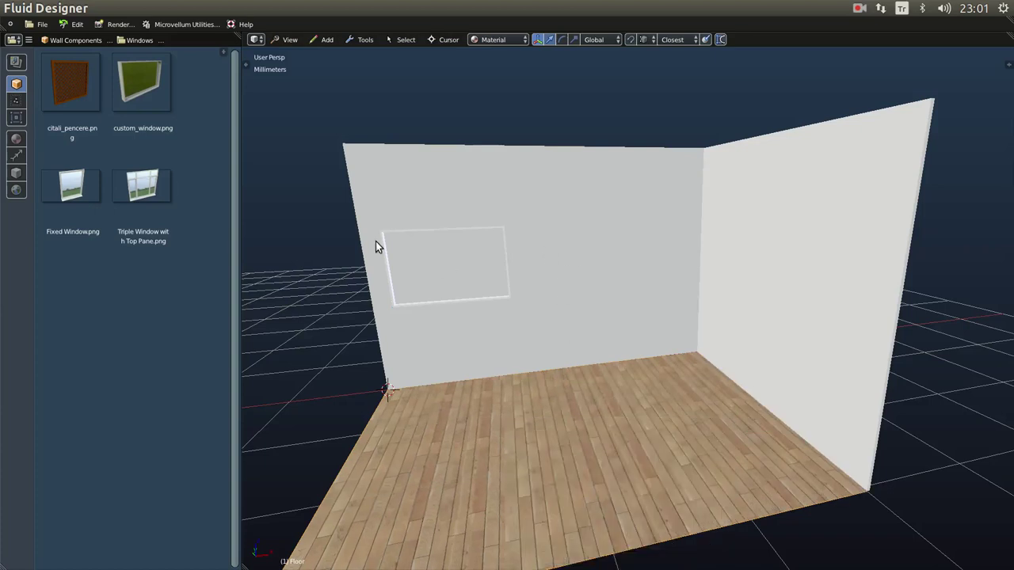
Place a second custom_window on the same wall with Right alignment.
{"action": "mouse_move", "coordinate": [141, 83]}
{"action": "left_mouse_down"}
{"action": "mouse_move", "coordinate": [323, 229]}
{"action": "mouse_move", "coordinate": [470, 254]}
{"action": "mouse_move", "coordinate": [589, 249]}
{"action": "left_mouse_up"}
{"action": "left_click", "coordinate": [588, 249]}
{"action": "left_click", "coordinate": [632, 280]}
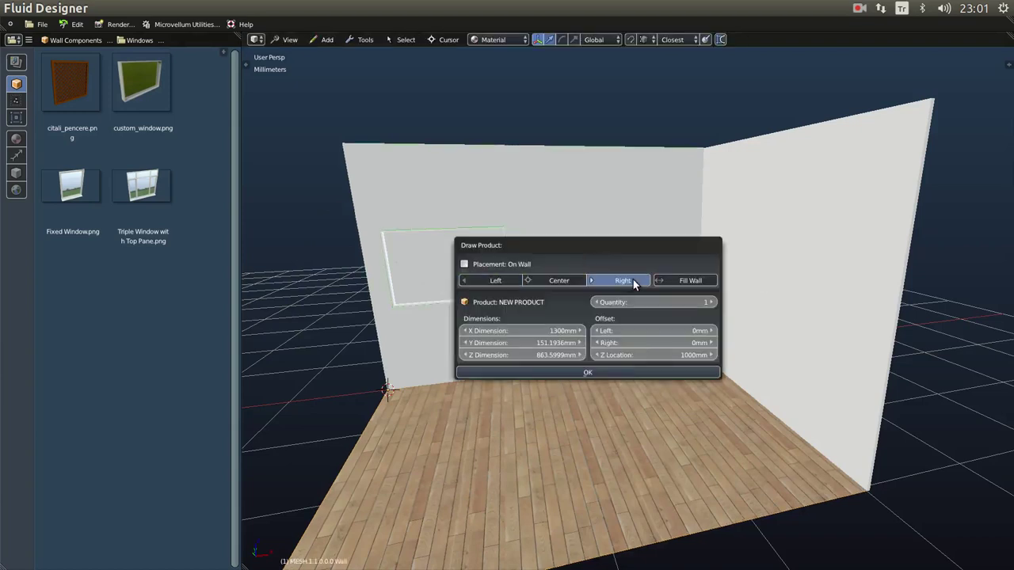
{"action": "left_click", "coordinate": [630, 372]}
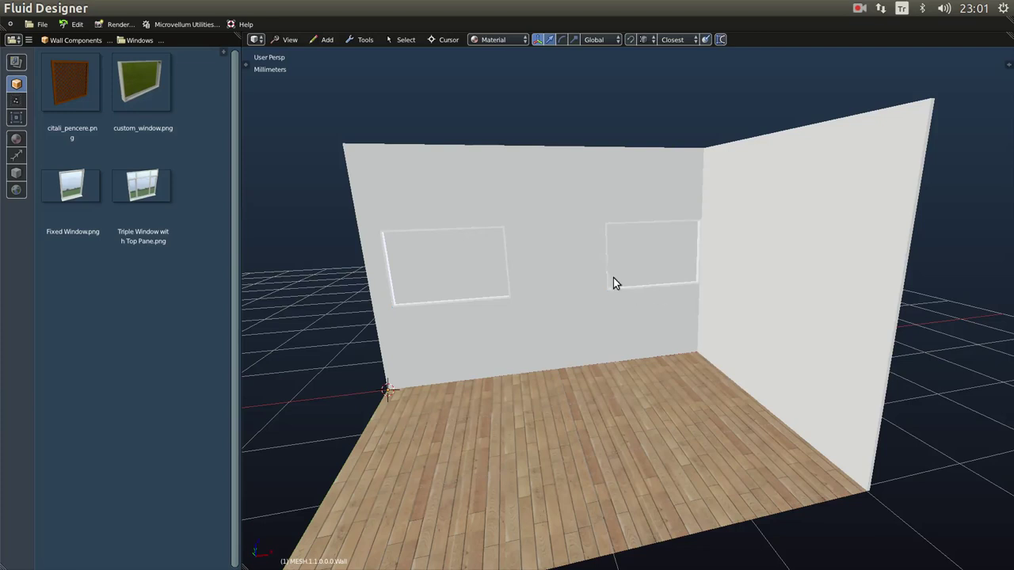
Move the second window away from the room corner to an X location of about 2101 mm.
{"action": "scroll", "coordinate": [633, 294], "scroll_direction": "up", "scroll_amount": 1}
{"action": "right_click", "coordinate": [637, 286]}
{"action": "right_click", "coordinate": [663, 421]}
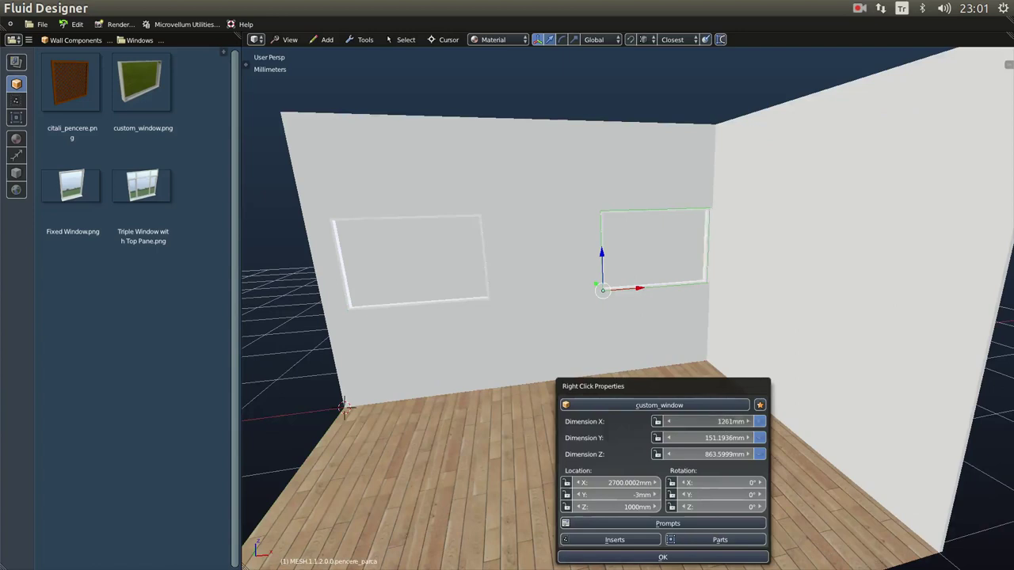
{"action": "left_click_drag", "start_coordinate": [611, 491], "coordinate": [557, 492]}
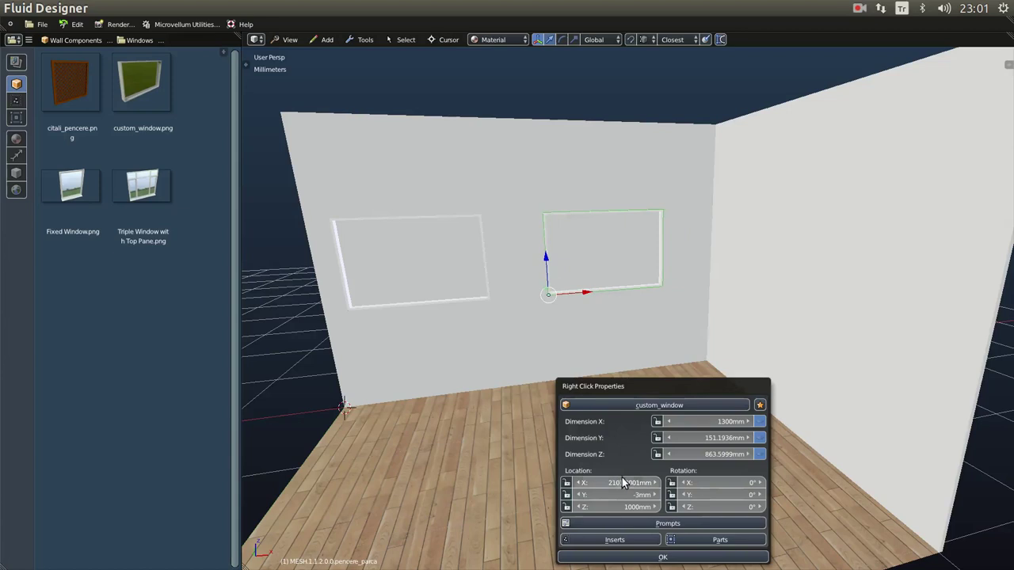
{"action": "left_click", "coordinate": [651, 556]}
Move the first window along the wall to an X location of 283 mm.
{"action": "right_click", "coordinate": [487, 298]}
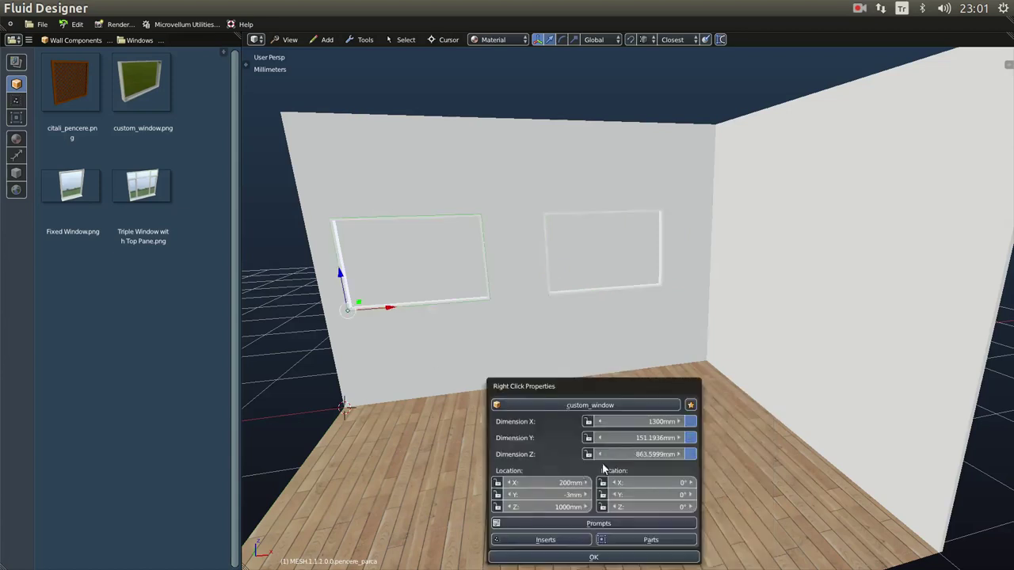
{"action": "left_click_drag", "start_coordinate": [549, 481], "coordinate": [610, 481]}
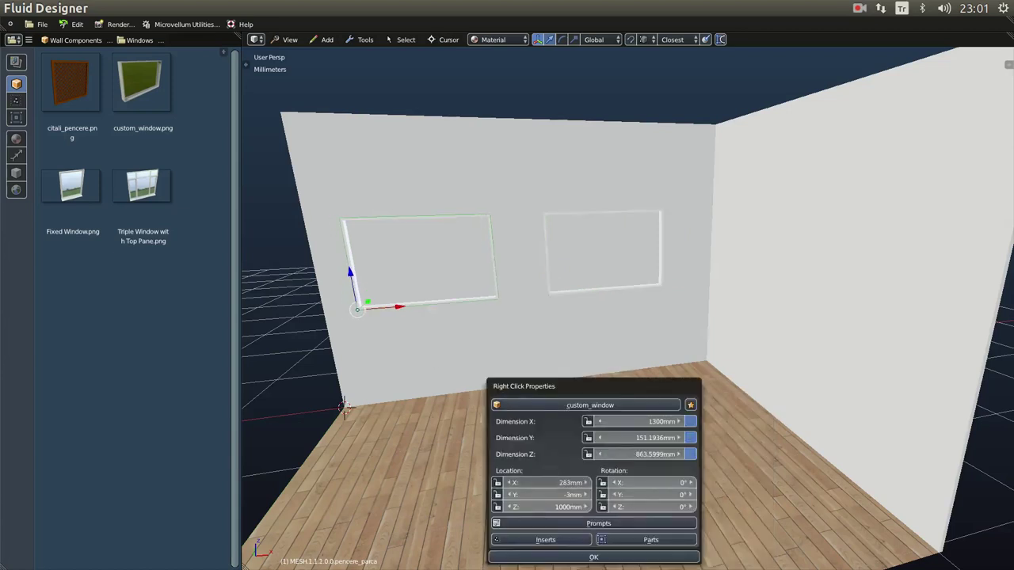
{"action": "left_click", "coordinate": [567, 556]}
{"action": "middle_click_drag", "start_coordinate": [543, 458], "coordinate": [586, 435]}
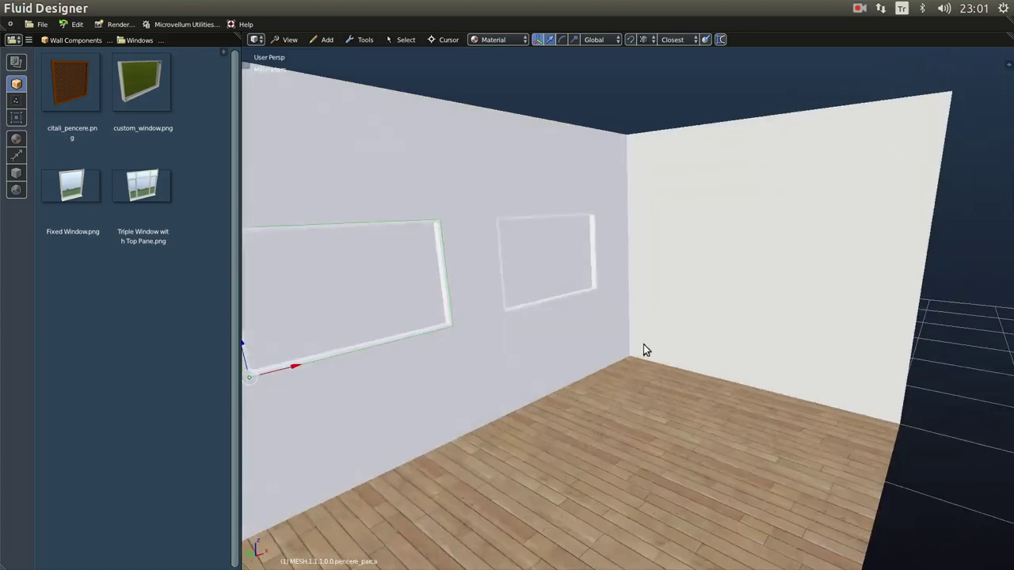
Place a third custom_window on the adjacent wall with Center alignment.
{"action": "middle_click_drag", "start_coordinate": [638, 355], "coordinate": [573, 351]}
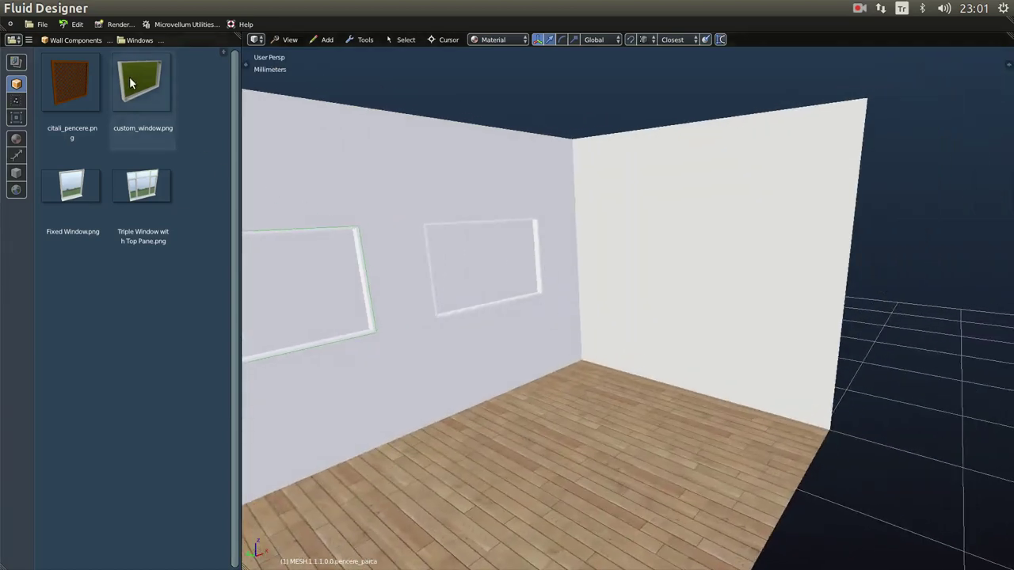
{"action": "left_click_drag", "start_coordinate": [151, 82], "coordinate": [717, 242]}
{"action": "left_click", "coordinate": [721, 230]}
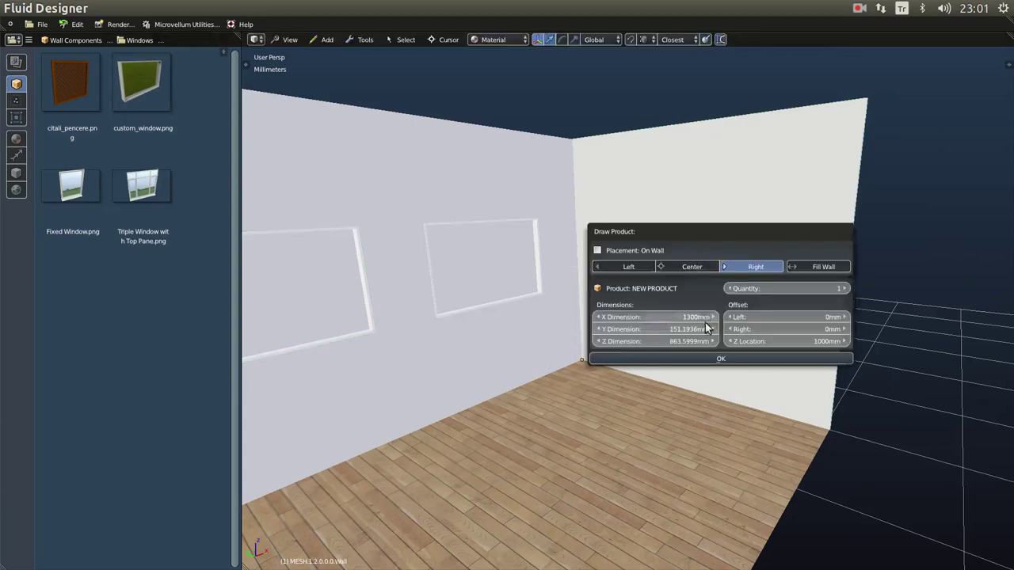
{"action": "left_click", "coordinate": [703, 266]}
Display the room in Rendered shading and apply the Field.jpg sky from the BlendedSkies.com Sample Pack as the world environment.
{"action": "mouse_move", "coordinate": [515, 371]}
{"action": "middle_mouse_down", "text": "shift"}
{"action": "mouse_move", "coordinate": [653, 367]}
{"action": "mouse_move", "coordinate": [639, 364]}
{"action": "mouse_move", "coordinate": [634, 385]}
{"action": "middle_mouse_up", "text": "shift"}
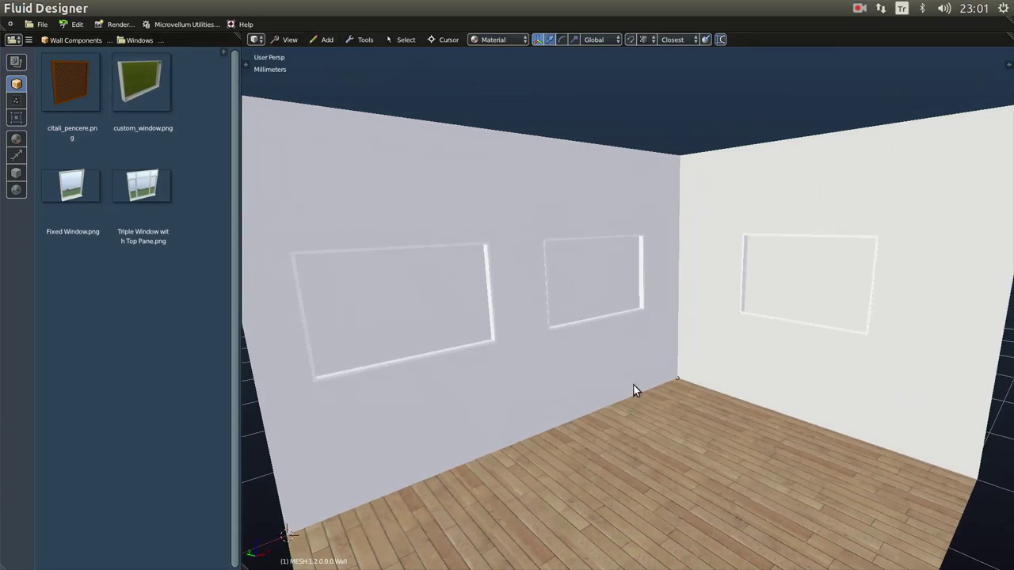
{"action": "left_click", "coordinate": [494, 40]}
{"action": "left_click", "coordinate": [495, 94]}
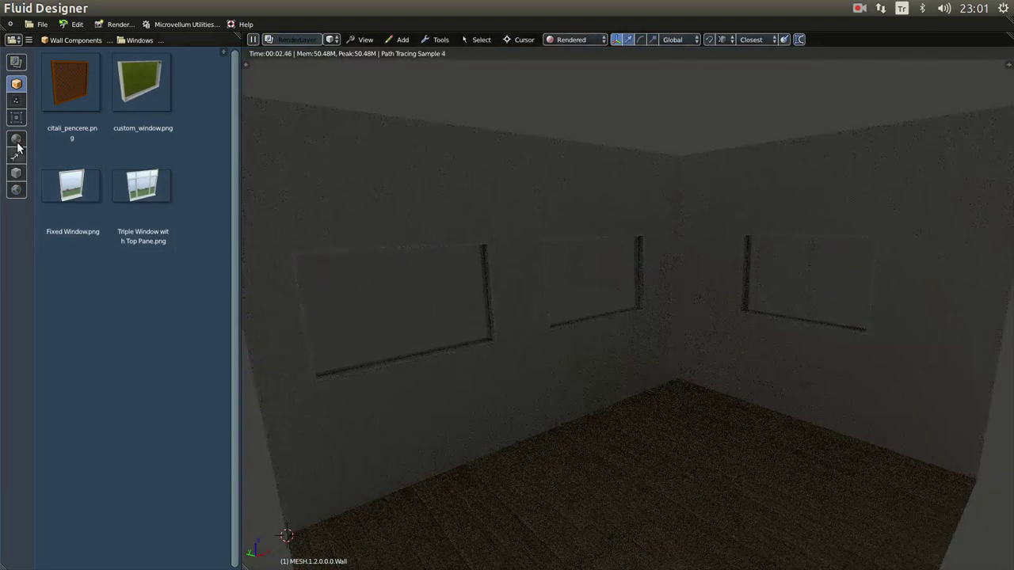
{"action": "left_click", "coordinate": [16, 191]}
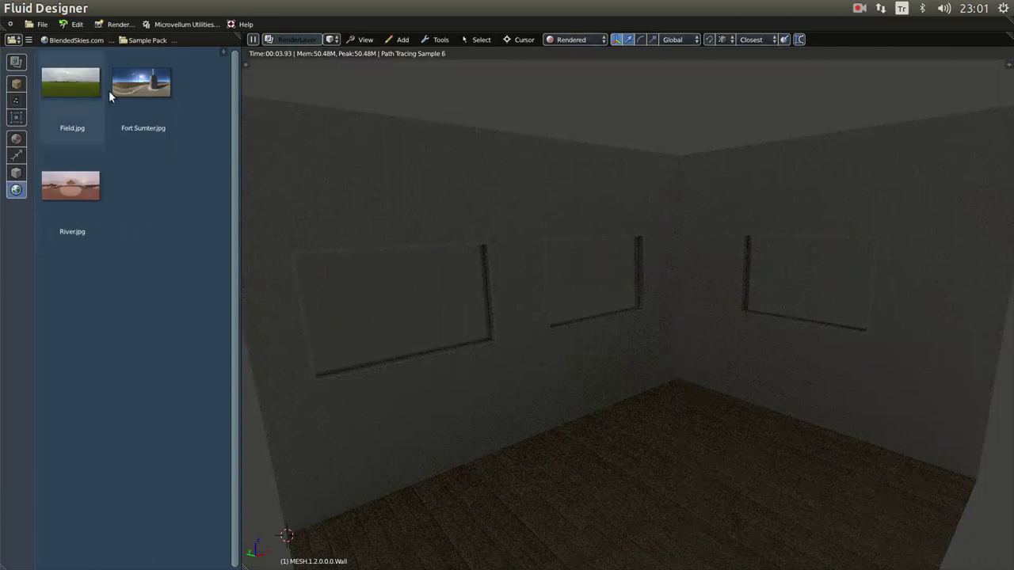
{"action": "left_click_drag", "start_coordinate": [187, 93], "coordinate": [489, 93]}
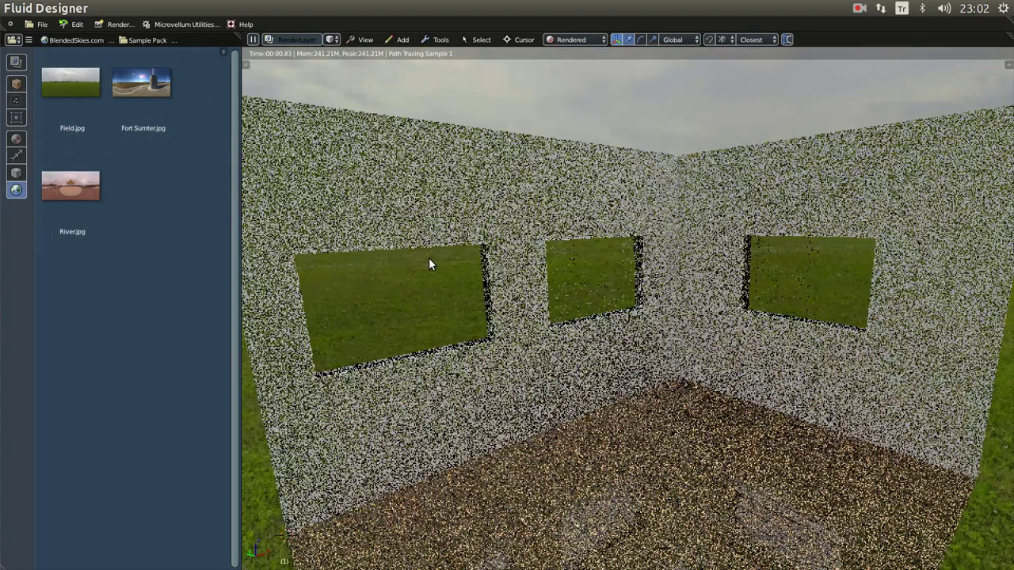
{"action": "scroll", "coordinate": [504, 350], "scroll_direction": "down", "scroll_amount": 2}
{"action": "middle_click_drag", "start_coordinate": [506, 354], "coordinate": [508, 323], "text": "shift"}
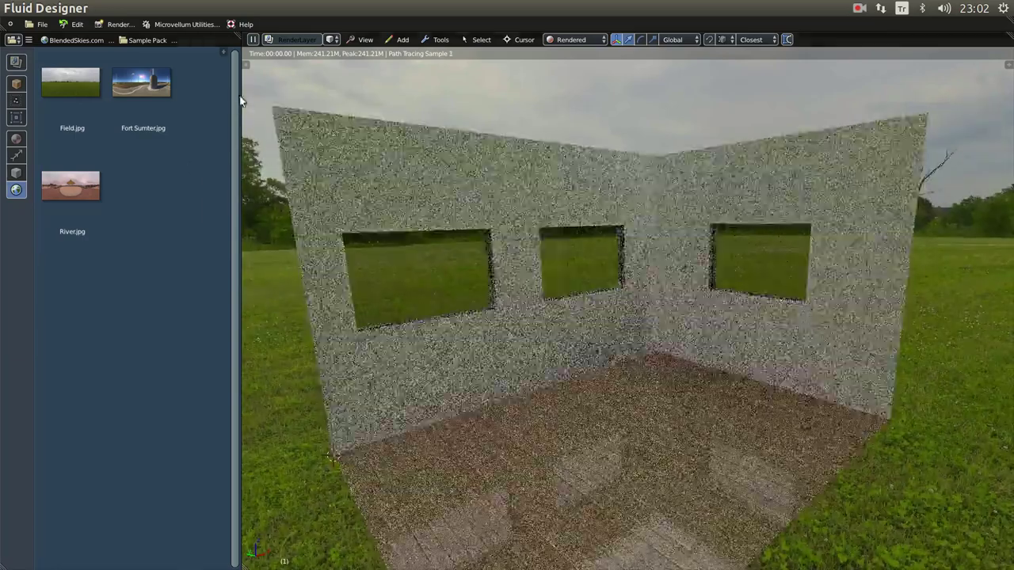
Set the Field world's background strength to 3.
{"action": "left_click", "coordinate": [246, 65]}
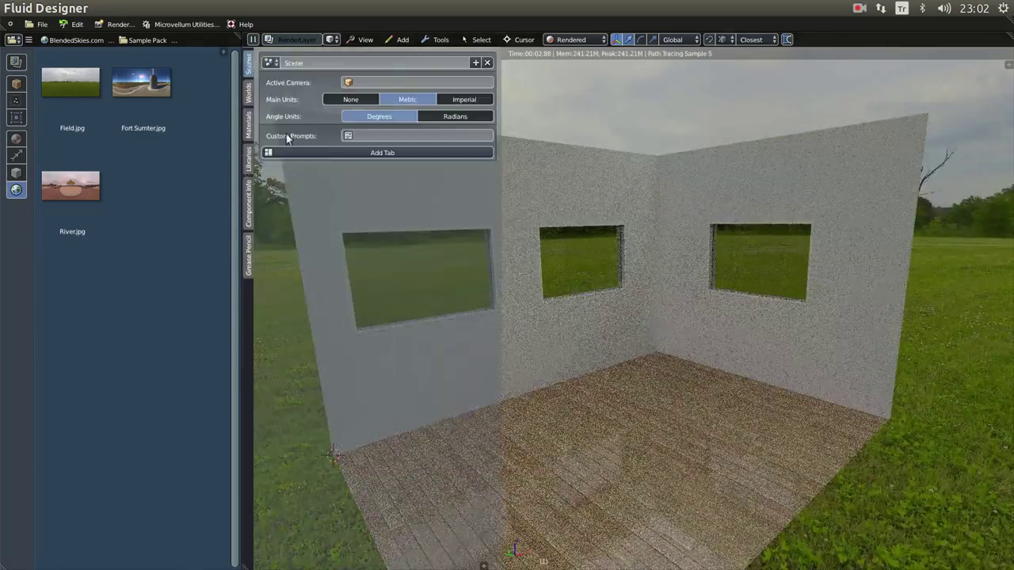
{"action": "key", "text": "t"}
{"action": "key", "text": "t"}
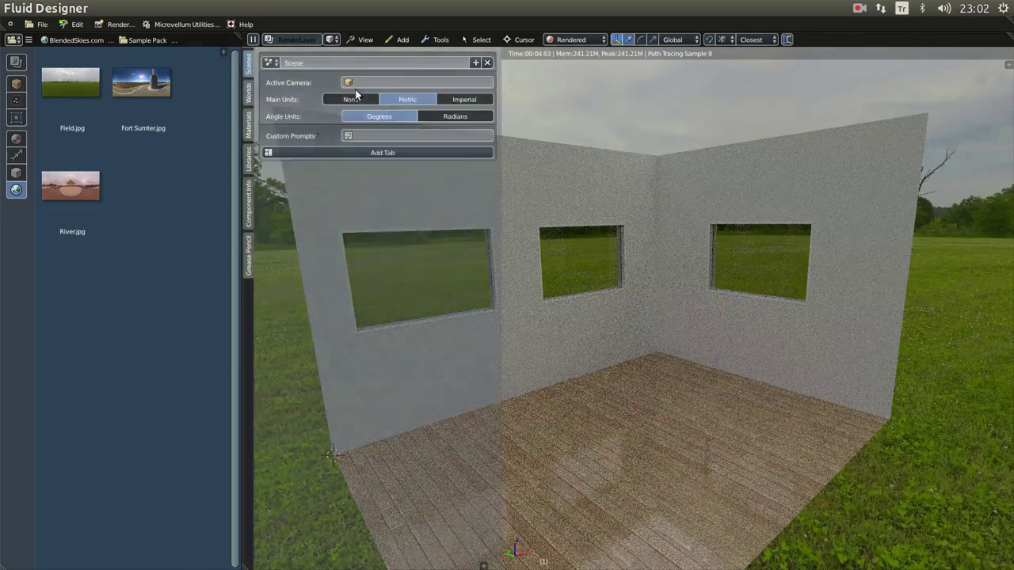
{"action": "left_click", "coordinate": [247, 92]}
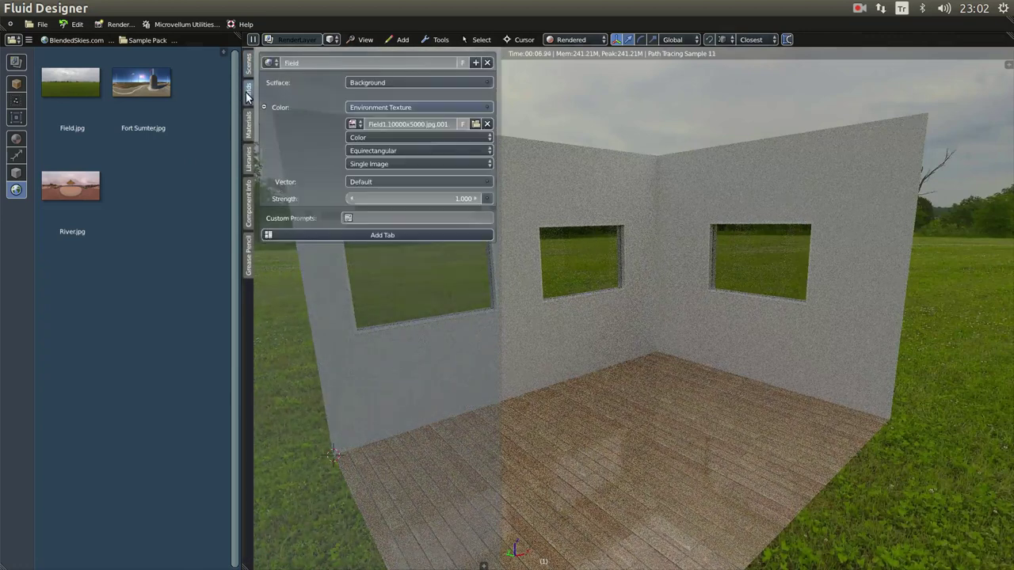
{"action": "left_click", "coordinate": [440, 202]}
{"action": "type", "text": "3"}
{"action": "key", "text": "Return"}
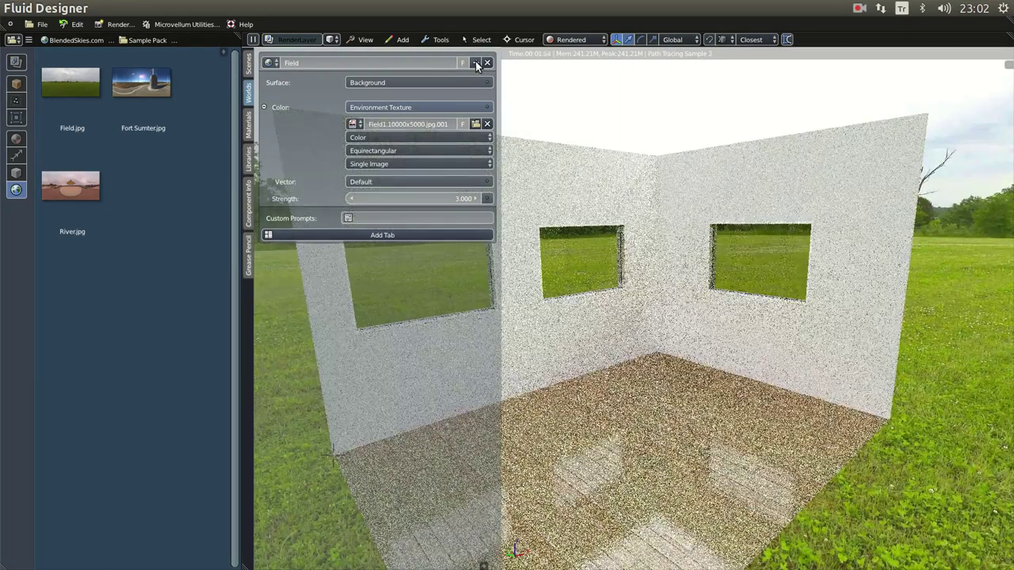
{"action": "key", "text": "t"}
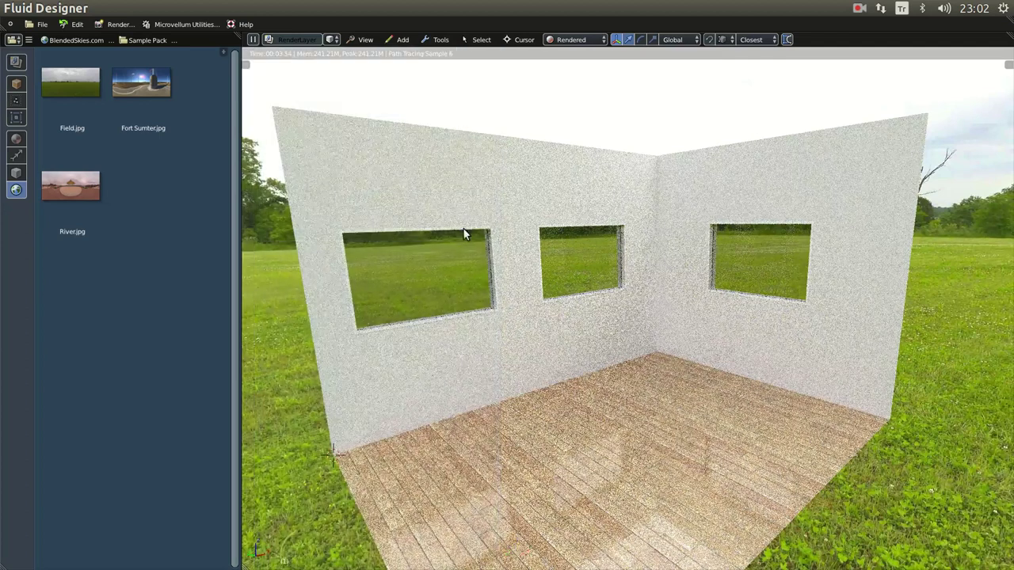
Assign the Translucent plastic from the Interior Materials library to both walls.
{"action": "left_click", "coordinate": [16, 138]}
{"action": "left_click", "coordinate": [82, 39]}
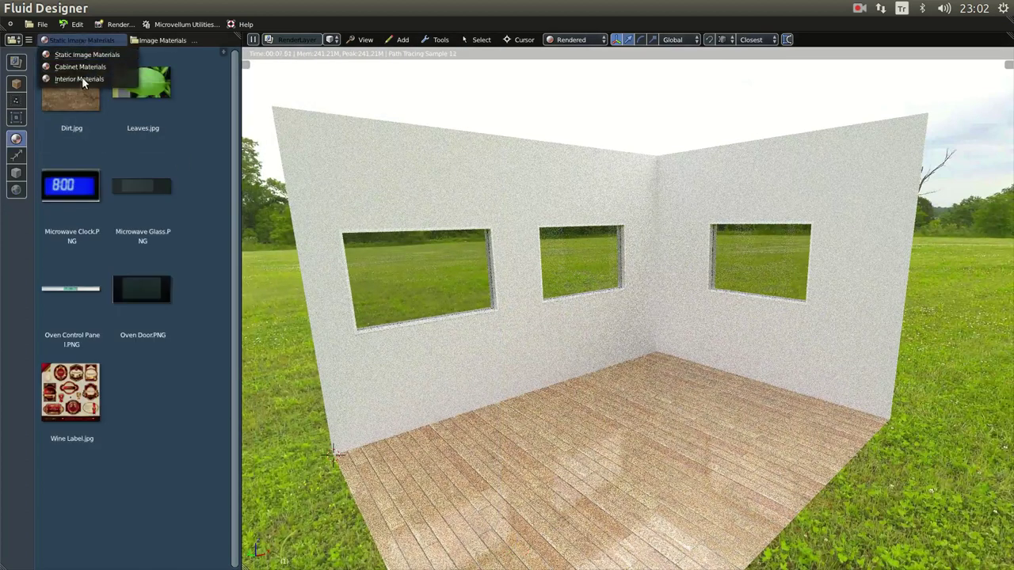
{"action": "left_click", "coordinate": [81, 70]}
{"action": "left_click", "coordinate": [149, 39]}
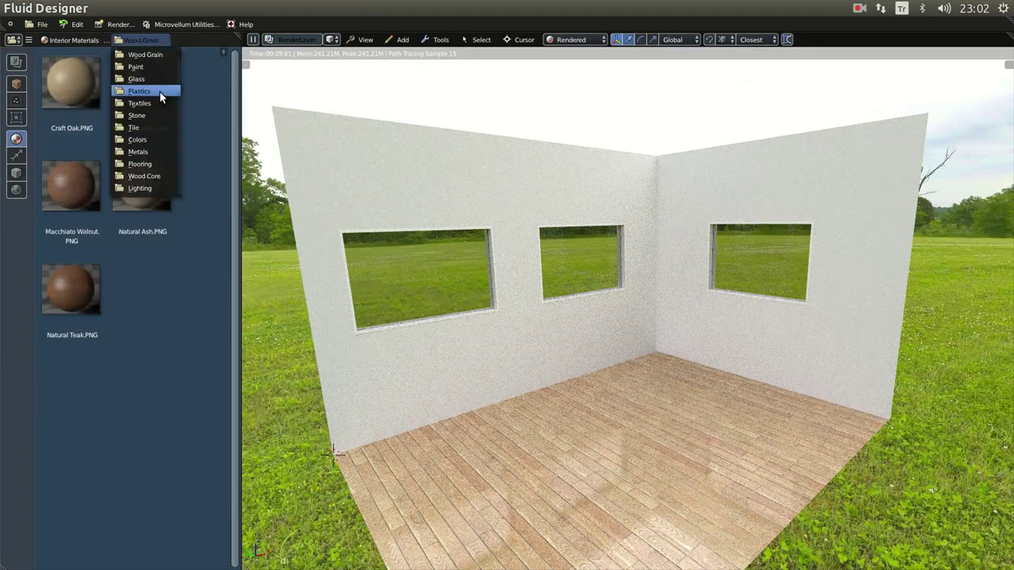
{"action": "left_click", "coordinate": [159, 91]}
{"action": "left_click_drag", "start_coordinate": [156, 317], "coordinate": [373, 166]}
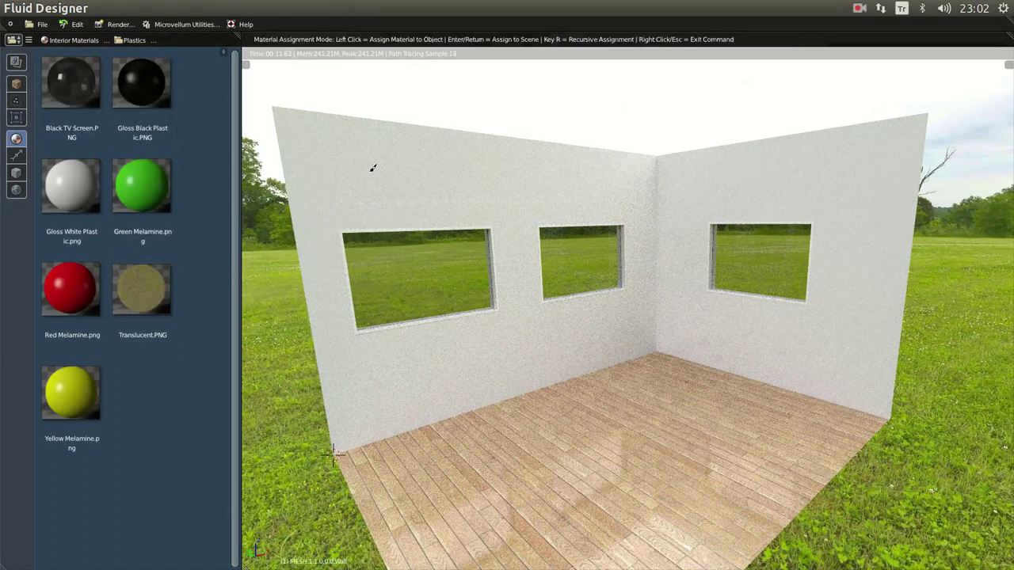
{"action": "left_click", "coordinate": [373, 166]}
{"action": "left_click_drag", "start_coordinate": [155, 295], "coordinate": [697, 191]}
{"action": "left_click", "coordinate": [697, 192]}
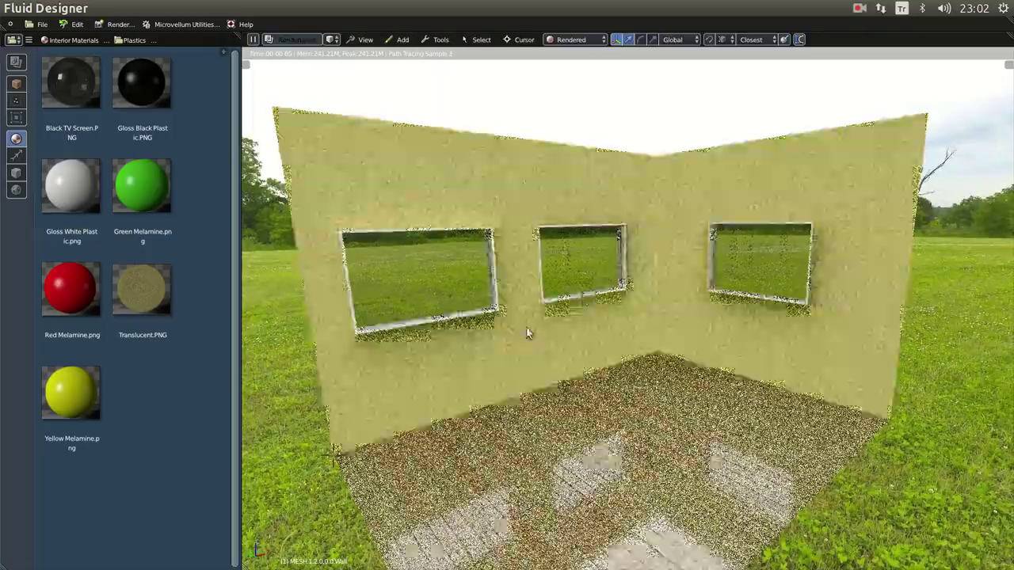
Examine the rendered window frames and their openings in both walls from several angles inside the room.
{"action": "scroll", "coordinate": [538, 334], "scroll_direction": "up", "scroll_amount": 2}
{"action": "middle_click_drag", "start_coordinate": [569, 335], "coordinate": [526, 347]}
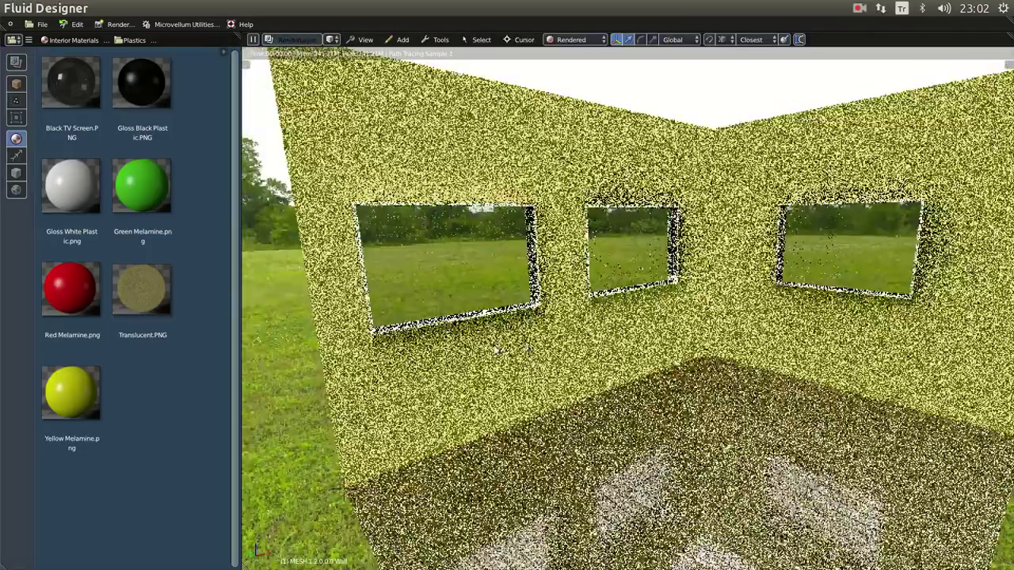
{"action": "middle_click_drag", "start_coordinate": [463, 358], "coordinate": [486, 369]}
{"action": "scroll", "coordinate": [473, 385], "scroll_direction": "up", "scroll_amount": 2}
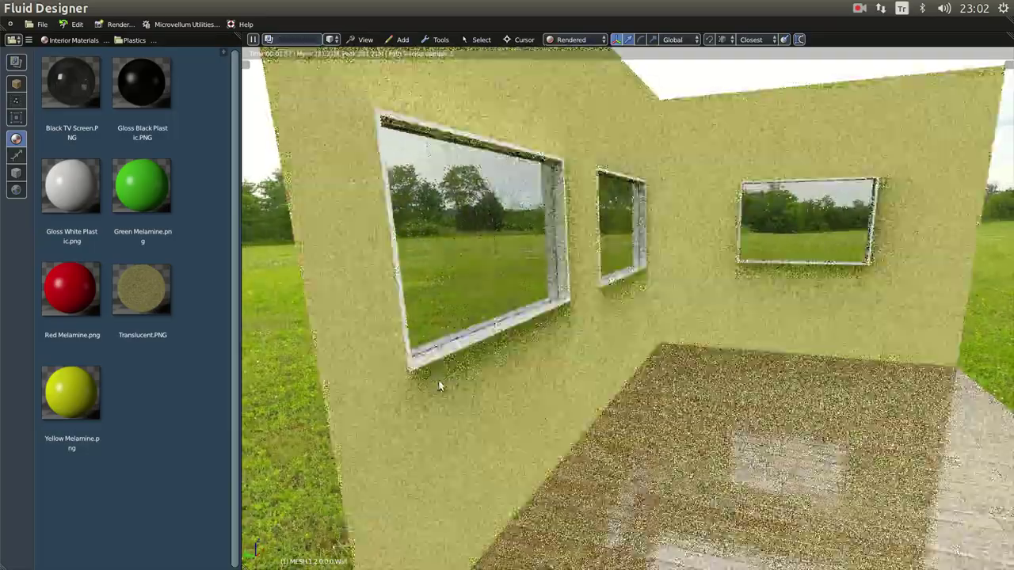
{"action": "middle_click_drag", "start_coordinate": [454, 384], "coordinate": [457, 365]}
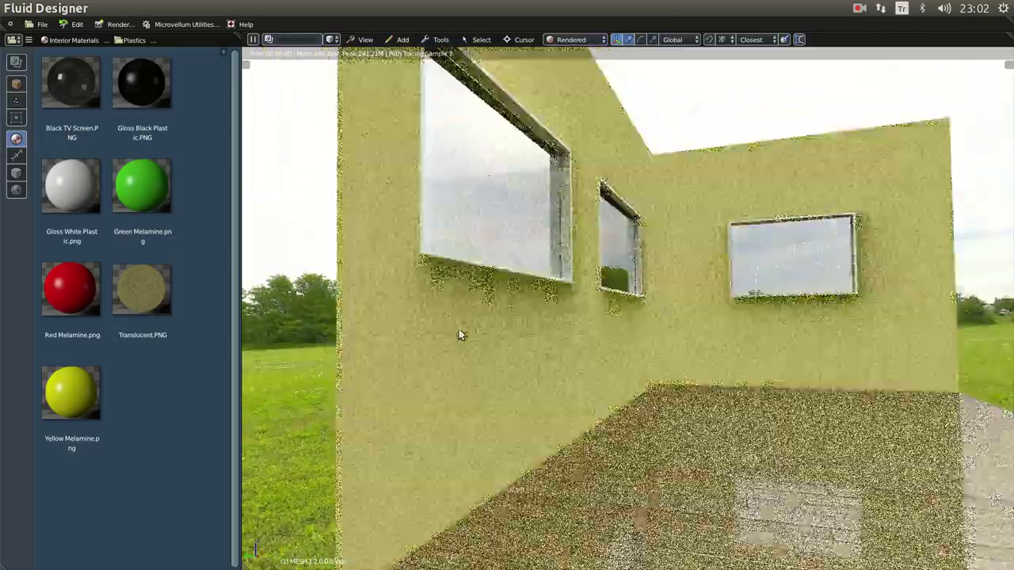
{"action": "middle_click_drag", "start_coordinate": [458, 328], "coordinate": [565, 339]}
{"action": "scroll", "coordinate": [596, 337], "scroll_direction": "down", "scroll_amount": 3}
{"action": "middle_click_drag", "start_coordinate": [637, 338], "coordinate": [594, 360]}
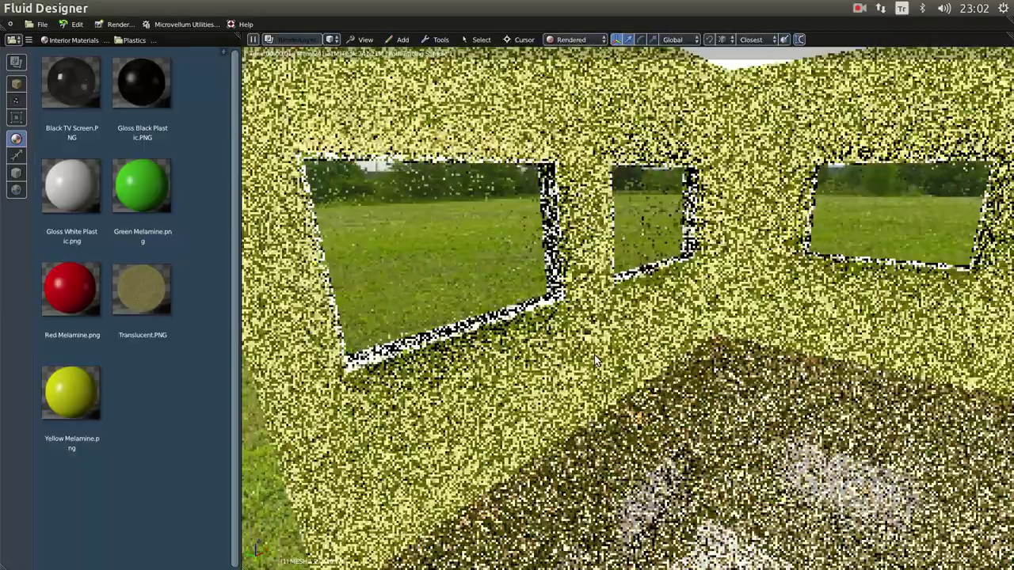
{"action": "scroll", "coordinate": [514, 311], "scroll_direction": "up", "scroll_amount": 1}
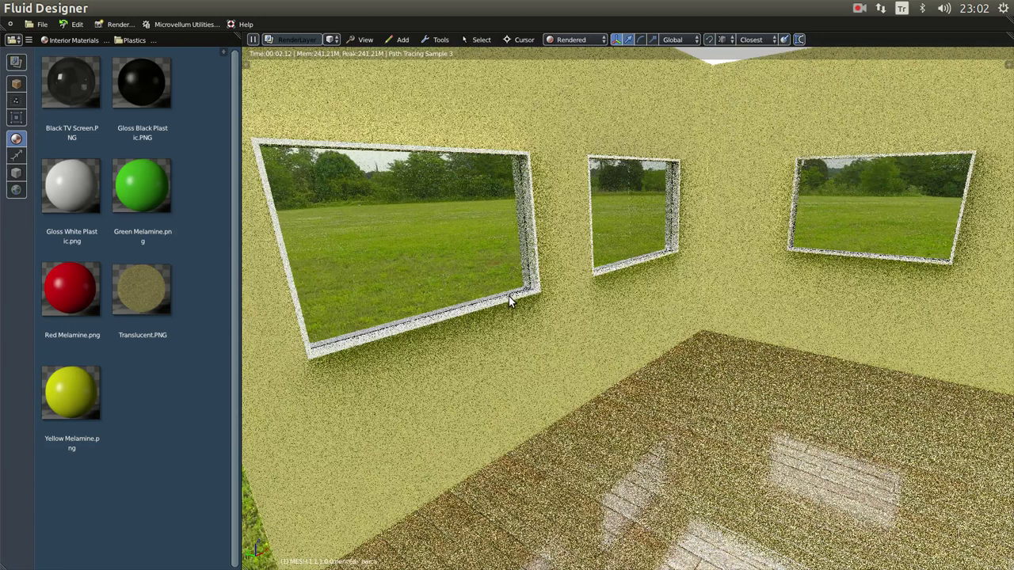
Review the properties and prompts of the first custom_window without changing them.
{"action": "right_click", "coordinate": [667, 357]}
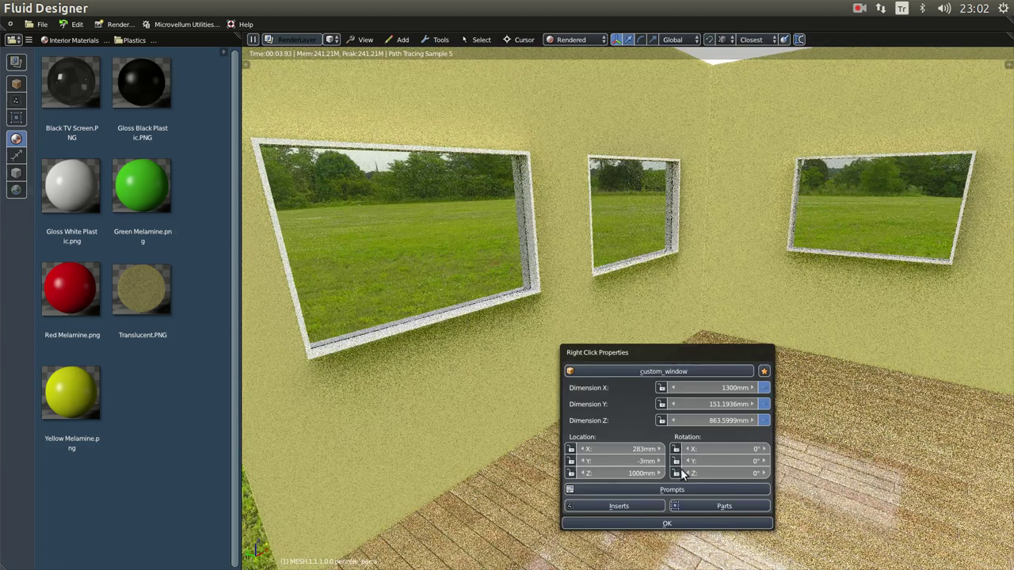
{"action": "left_click", "coordinate": [679, 489]}
{"action": "left_click_drag", "start_coordinate": [741, 507], "coordinate": [553, 506]}
{"action": "key", "text": "Escape"}
{"action": "left_click", "coordinate": [729, 521]}
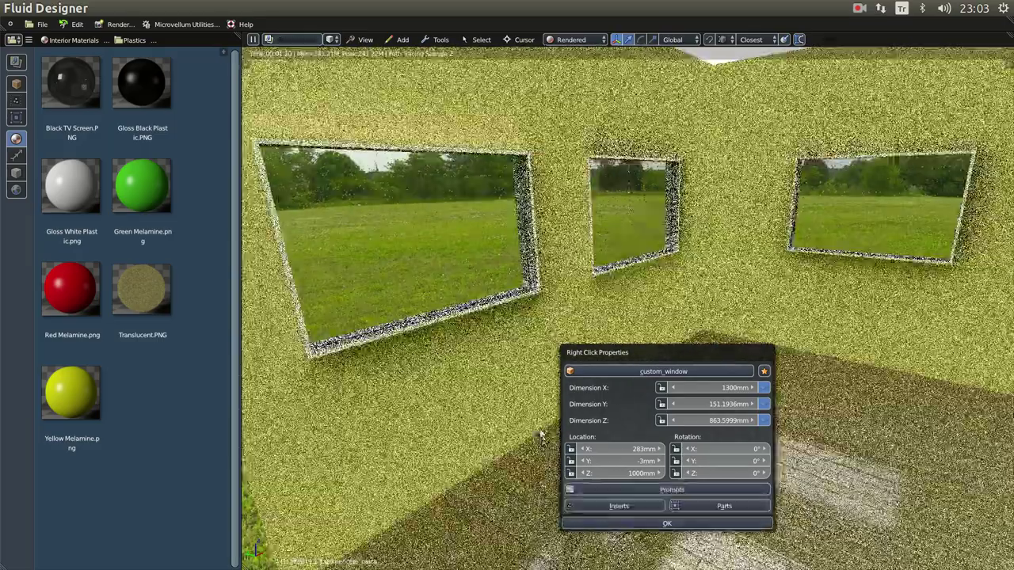
{"action": "left_click", "coordinate": [661, 526]}
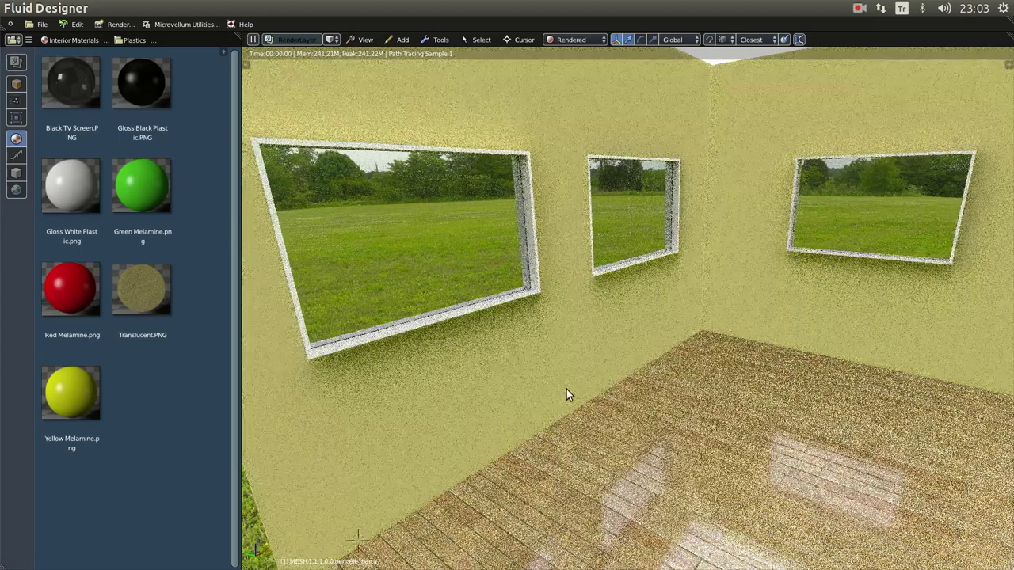
Examine from outside how far the window frames project behind the wall, and check that wall's dimensions.
{"action": "scroll", "coordinate": [567, 389], "scroll_direction": "down", "scroll_amount": 2}
{"action": "scroll", "coordinate": [566, 389], "scroll_direction": "up", "scroll_amount": 1}
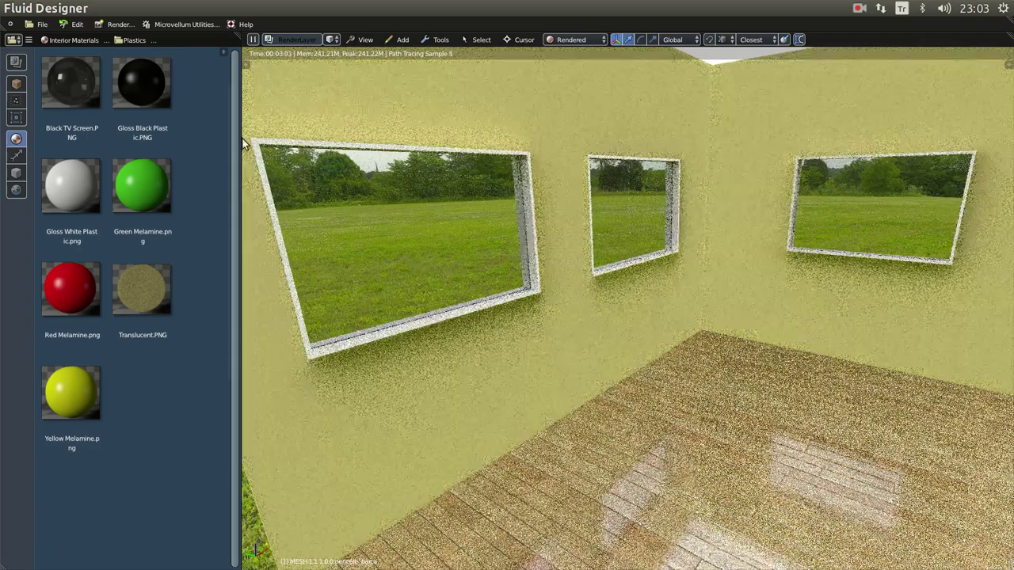
{"action": "scroll", "coordinate": [390, 309], "scroll_direction": "down", "scroll_amount": 4}
{"action": "mouse_move", "coordinate": [390, 310]}
{"action": "middle_mouse_down"}
{"action": "mouse_move", "coordinate": [643, 320]}
{"action": "mouse_move", "coordinate": [637, 364]}
{"action": "mouse_move", "coordinate": [564, 360]}
{"action": "mouse_move", "coordinate": [529, 328]}
{"action": "mouse_move", "coordinate": [514, 344]}
{"action": "mouse_move", "coordinate": [554, 291]}
{"action": "middle_mouse_up"}
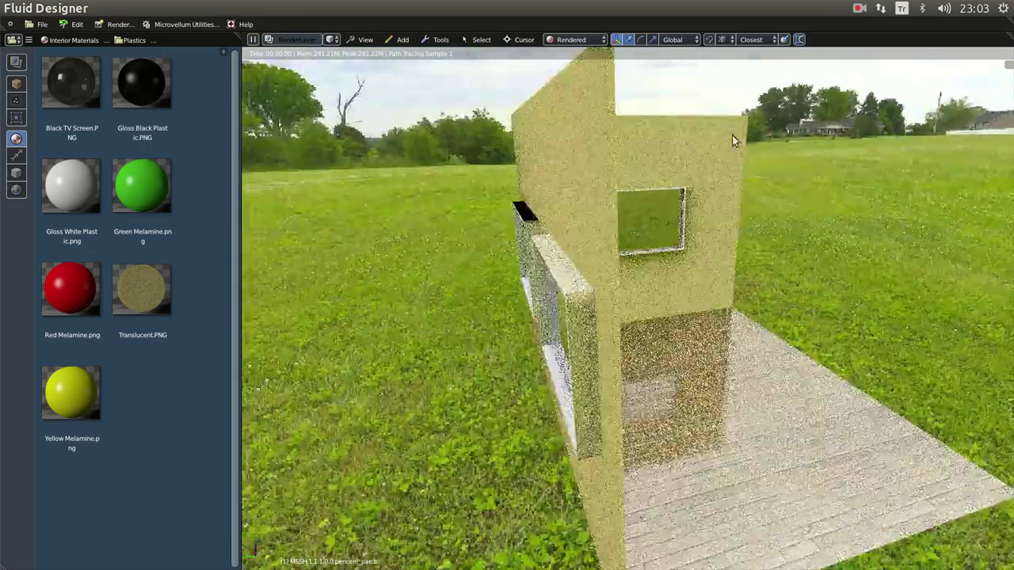
{"action": "right_click", "coordinate": [865, 211]}
{"action": "mouse_move", "coordinate": [894, 285]}
{"action": "left_mouse_down"}
{"action": "mouse_move", "coordinate": [927, 285]}
{"action": "mouse_move", "coordinate": [846, 285]}
{"action": "mouse_move", "coordinate": [891, 285]}
{"action": "left_mouse_up"}
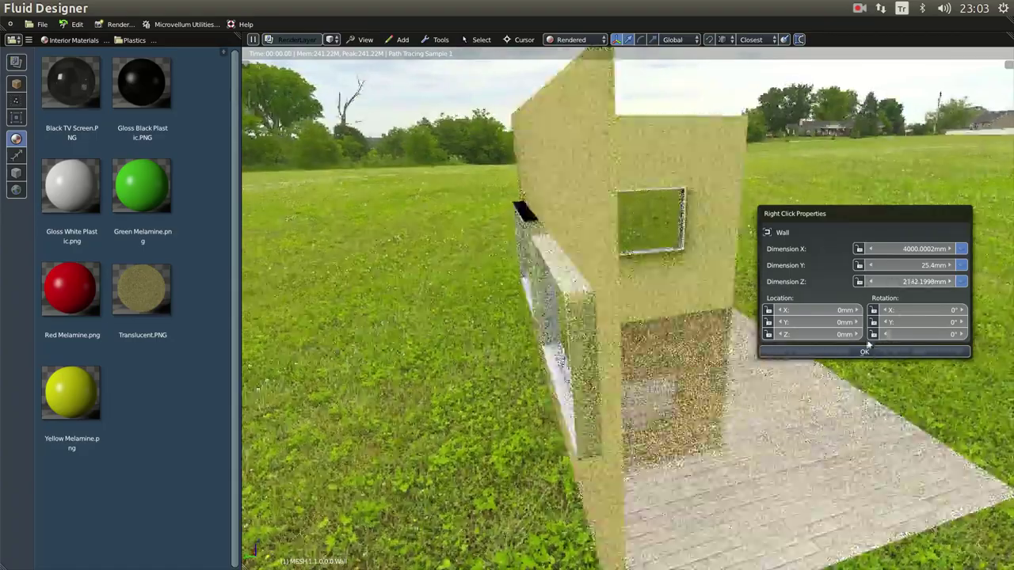
{"action": "left_click", "coordinate": [864, 352]}
Switch to Material shading and set the Y dimension of the wall holding two windows to 138.4 mm.
{"action": "left_click", "coordinate": [576, 39]}
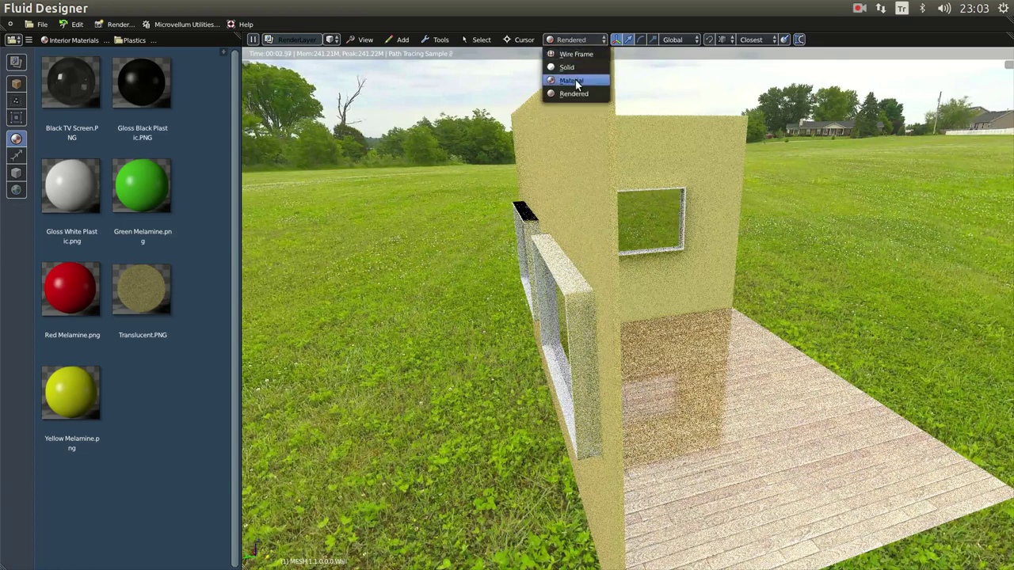
{"action": "left_click", "coordinate": [575, 81]}
{"action": "right_click", "coordinate": [822, 270]}
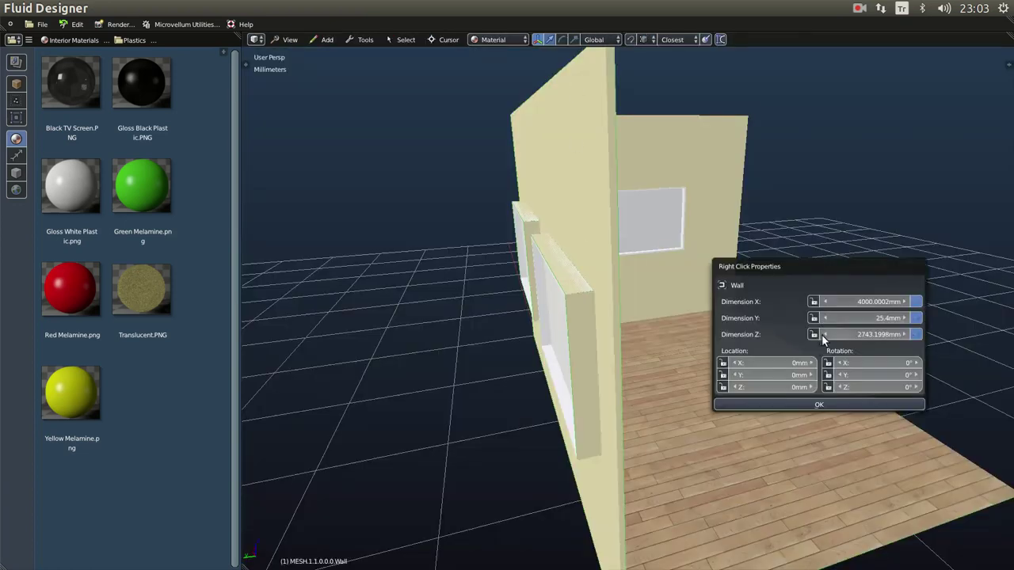
{"action": "mouse_move", "coordinate": [846, 333]}
{"action": "left_mouse_down"}
{"action": "mouse_move", "coordinate": [936, 317]}
{"action": "mouse_move", "coordinate": [841, 321]}
{"action": "left_mouse_up"}
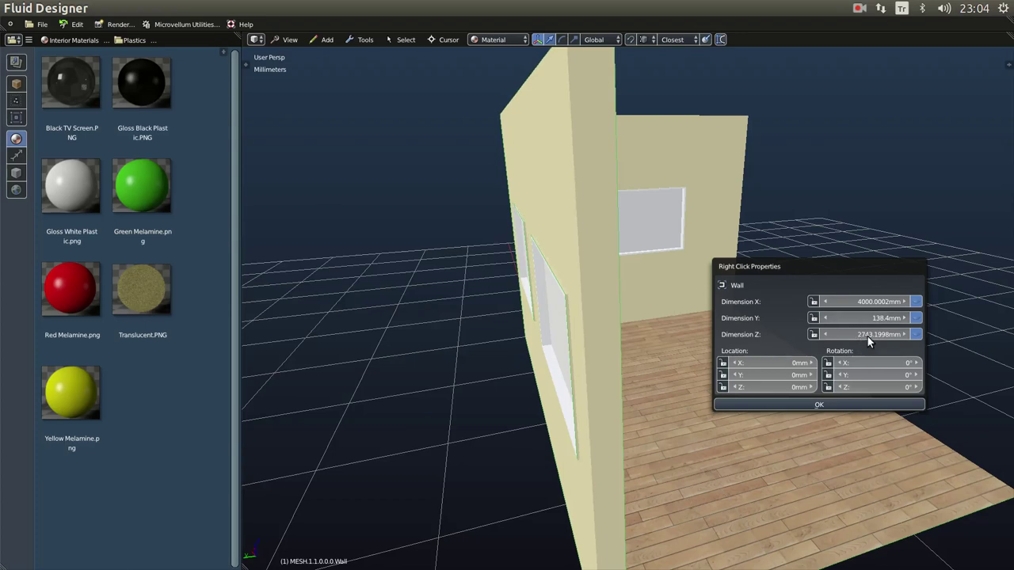
{"action": "left_click", "coordinate": [834, 403]}
Return to Rendered shading and view the thickened wall with its two windows from outside.
{"action": "middle_click_drag", "start_coordinate": [835, 403], "coordinate": [705, 315]}
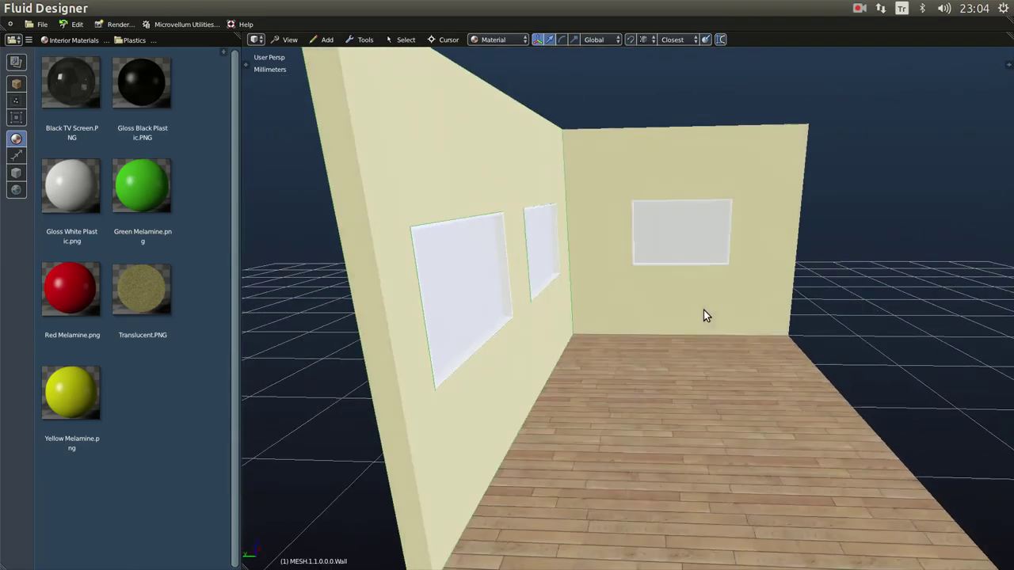
{"action": "left_click", "coordinate": [510, 38]}
{"action": "left_click", "coordinate": [504, 93]}
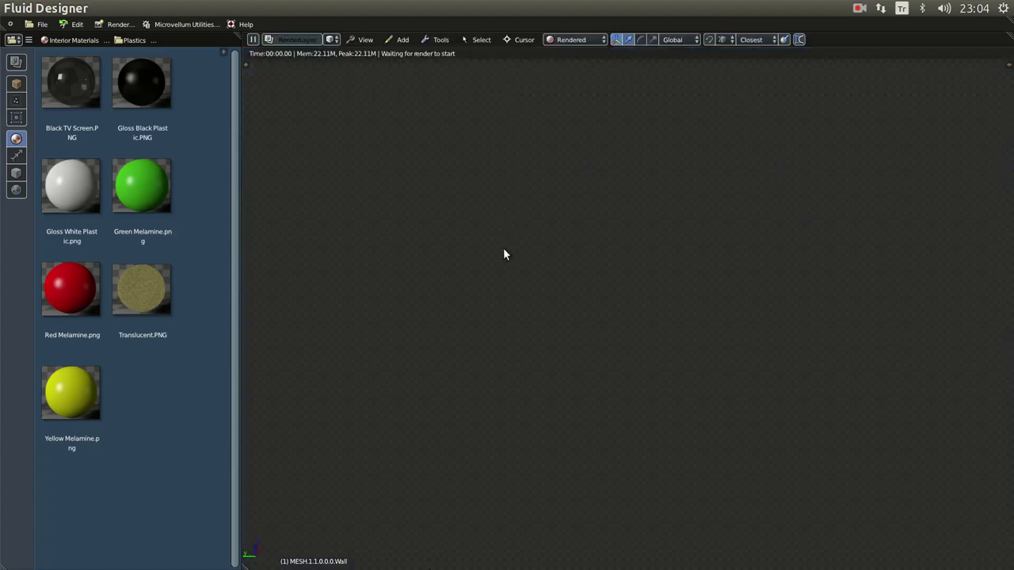
{"action": "middle_click_drag", "start_coordinate": [491, 312], "coordinate": [582, 302]}
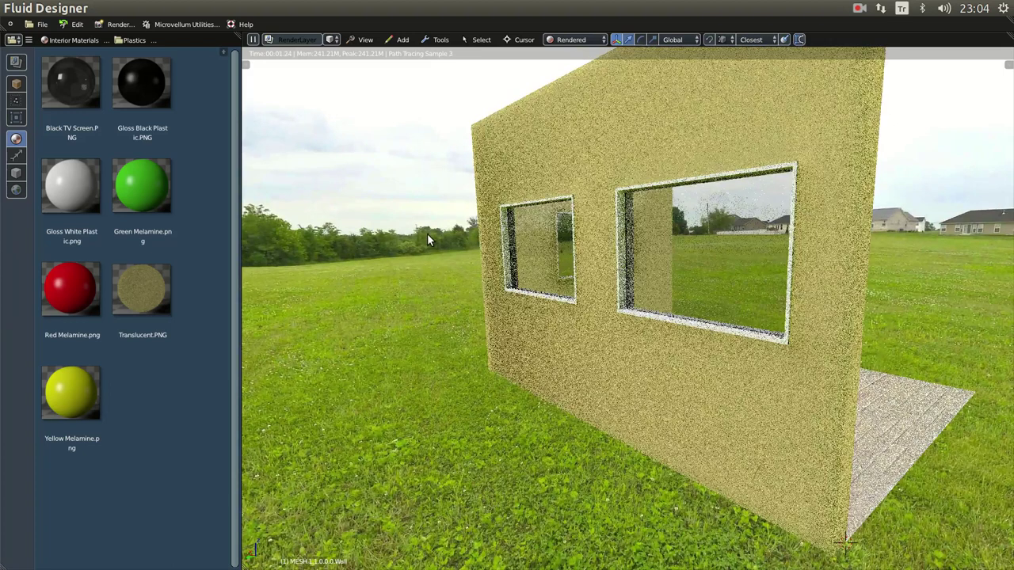